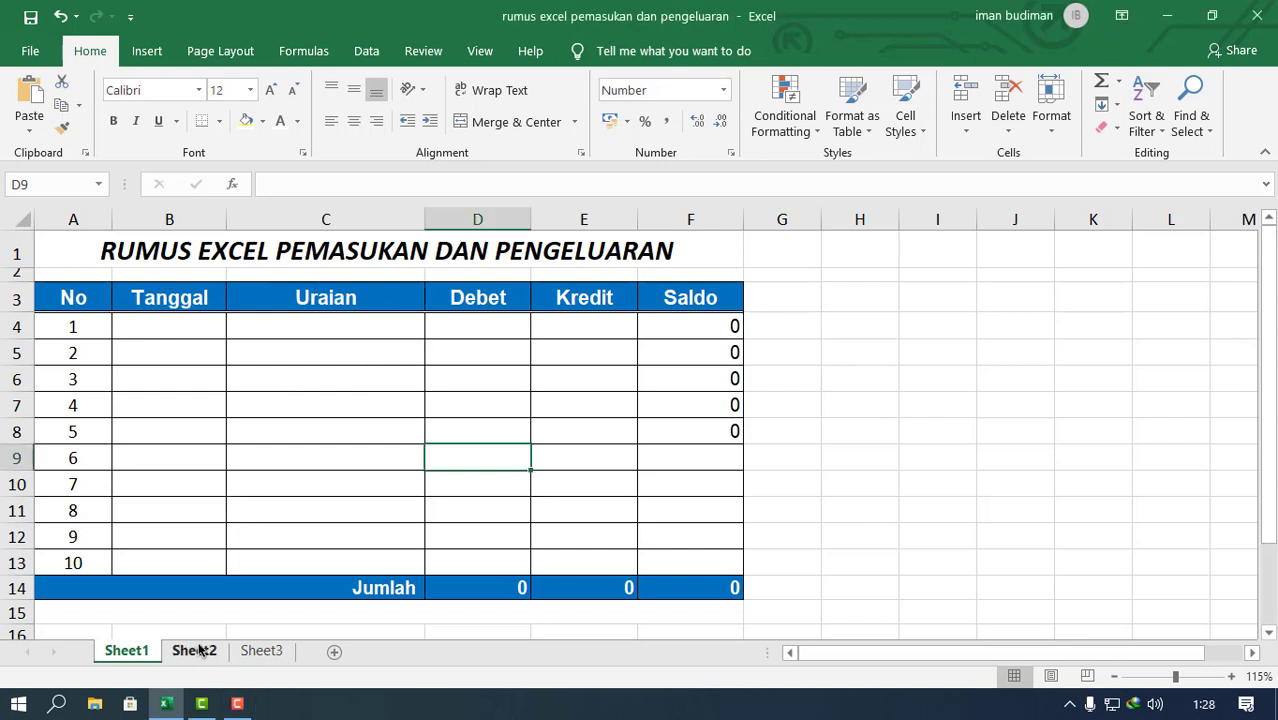
Step: Enter the date 17/05/2021 in the Tanggal column for entry 1 (B4)
left_click(185, 326)
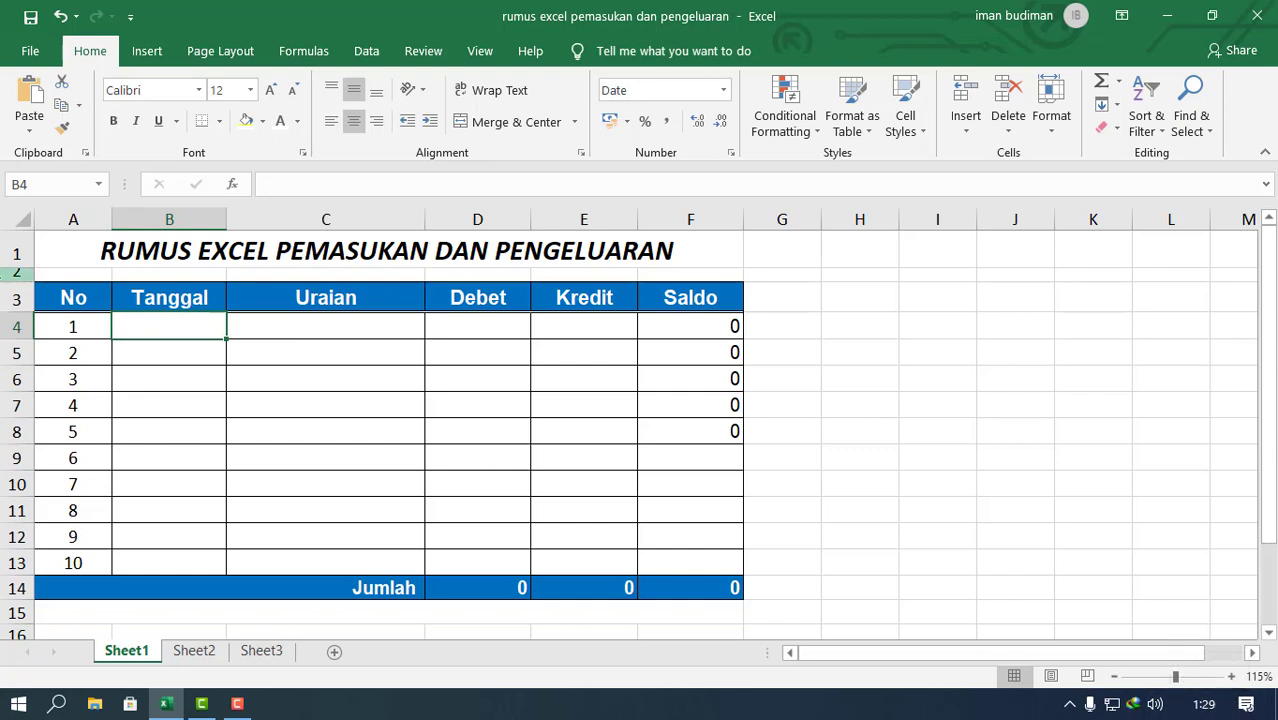
type("17")
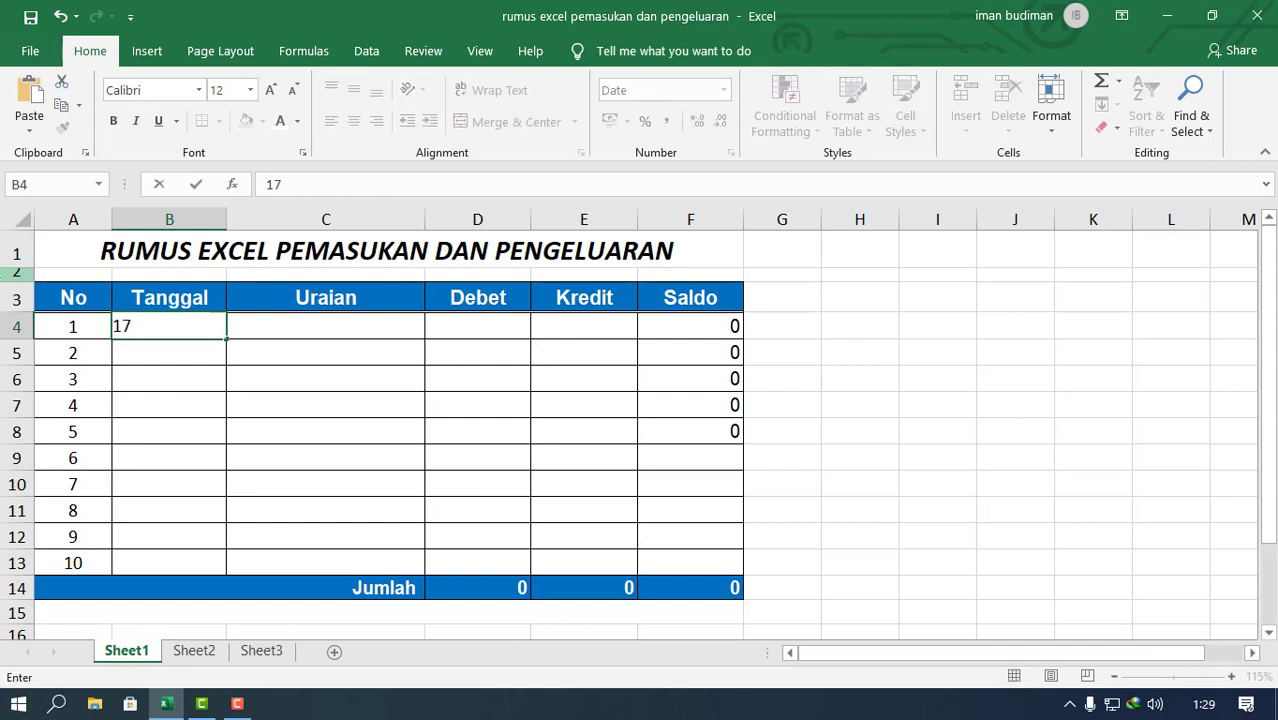
type("/5")
key("BackSpace")
type("05/2021")
key("Return")
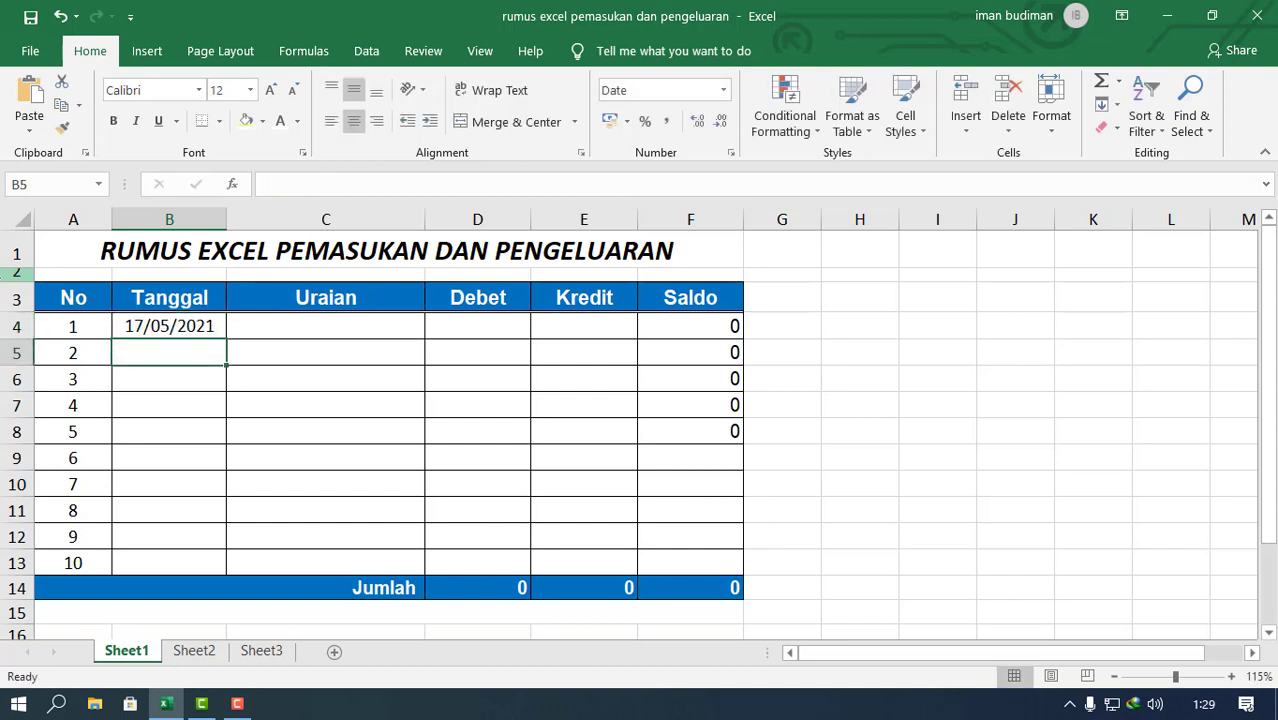
Step: Format the date in B4 with the long date type "*14 March 2012"
left_click(177, 327)
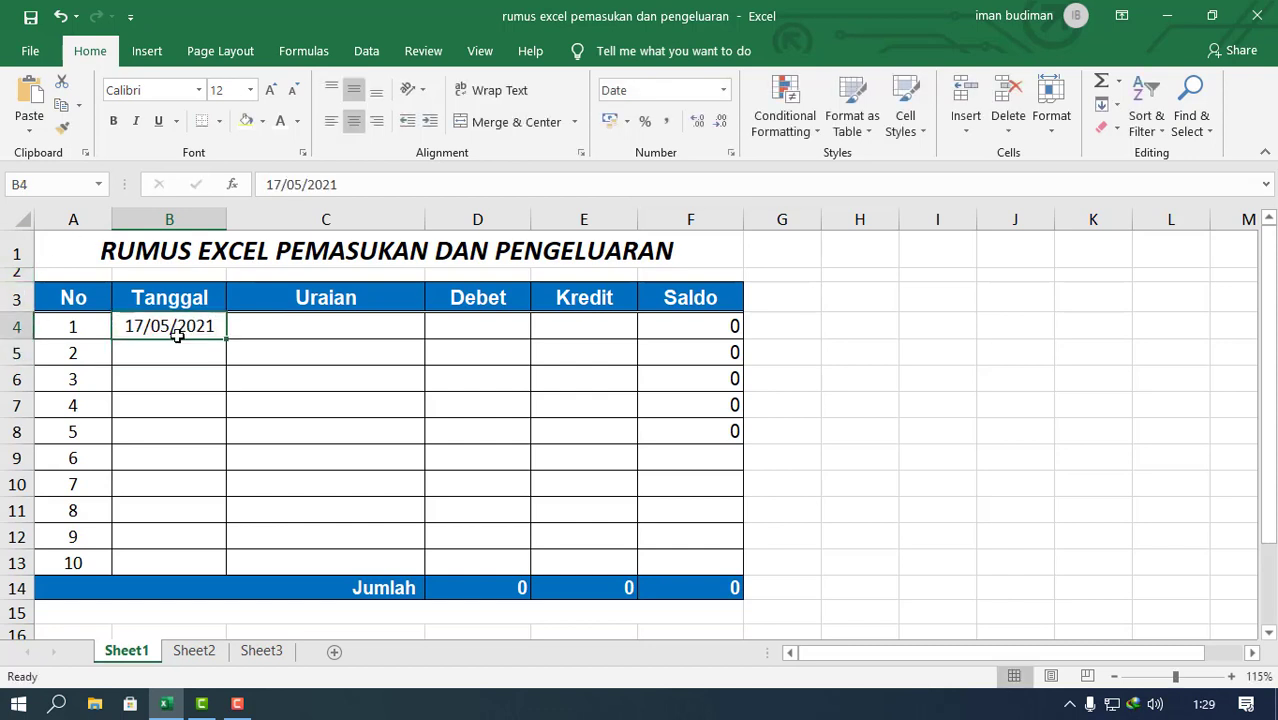
left_click(723, 90)
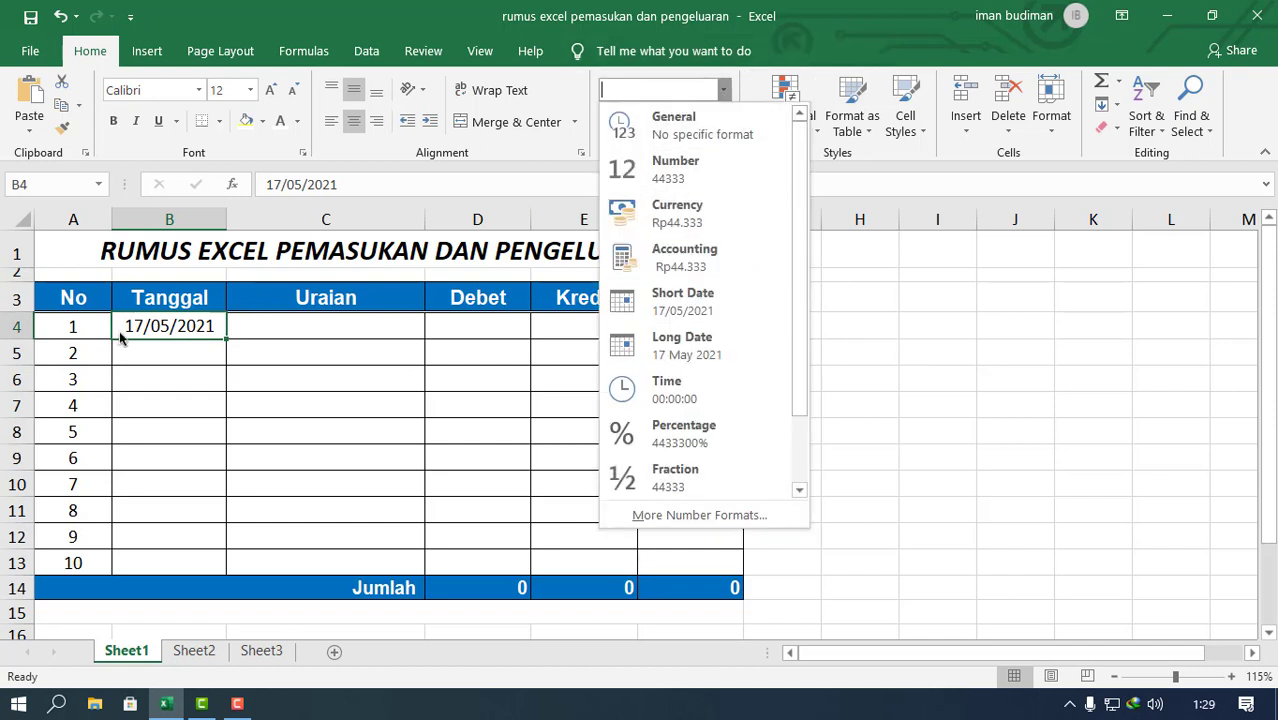
left_click(685, 515)
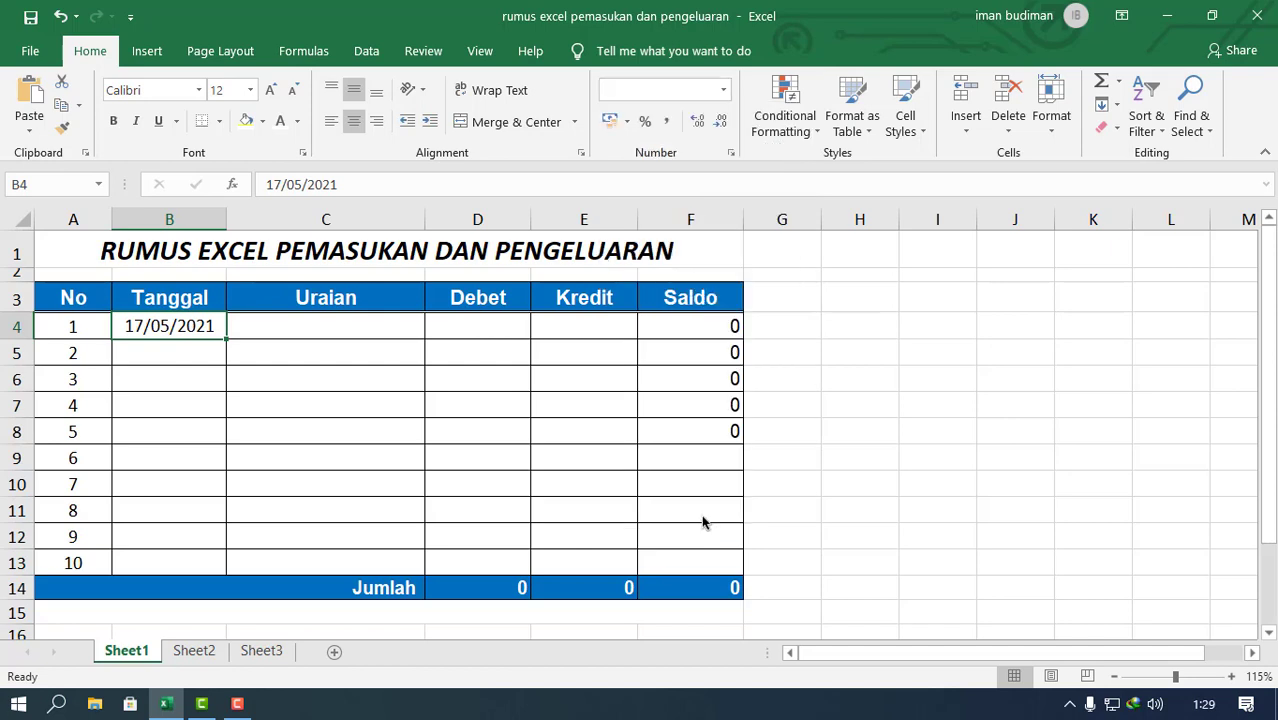
left_click(475, 356)
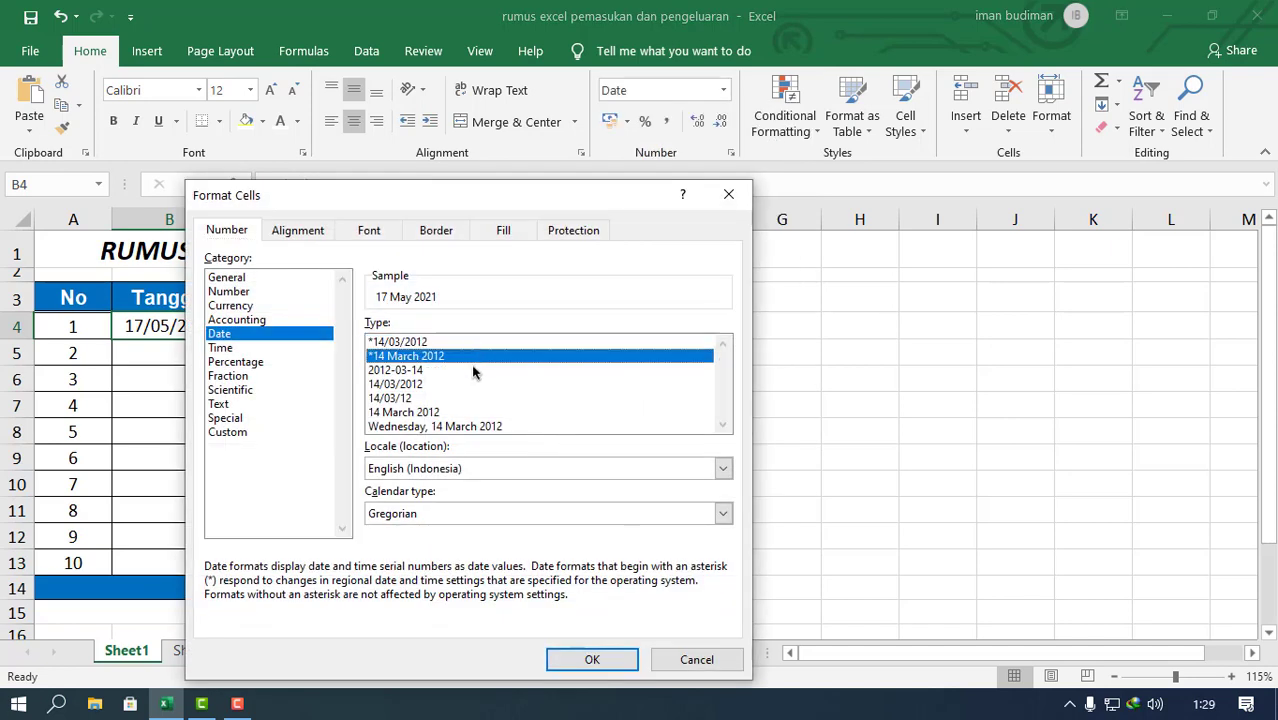
left_click(592, 660)
left_click(200, 366)
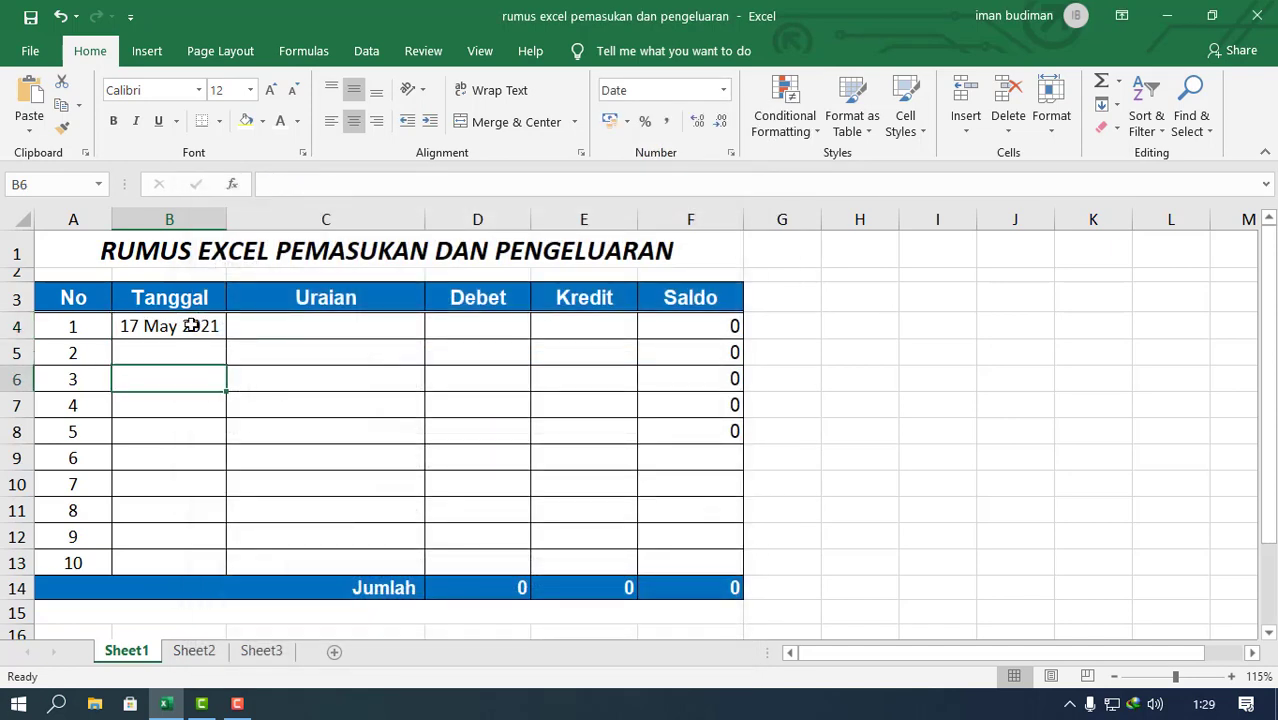
left_click(191, 326)
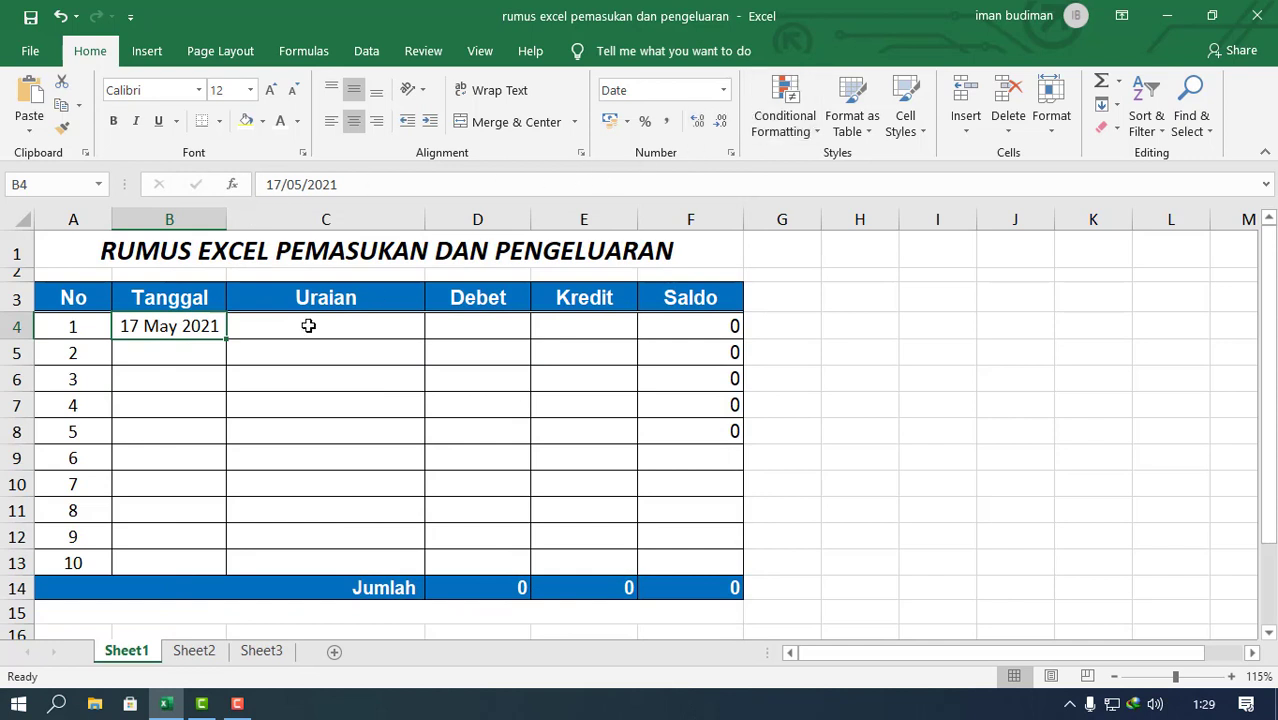
Step: Widen the Uraian column to about twice its width and enter "Saldo" as the description in C4
left_click_drag(425, 219, 600, 219)
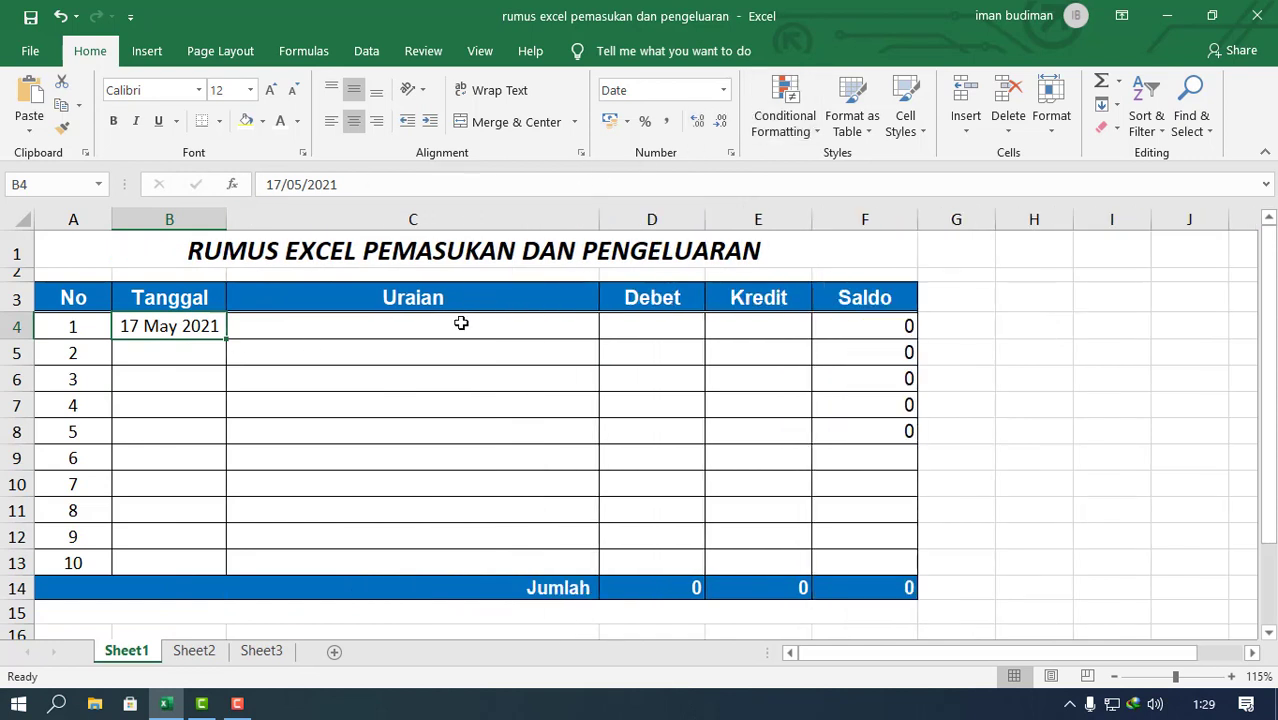
left_click(460, 322)
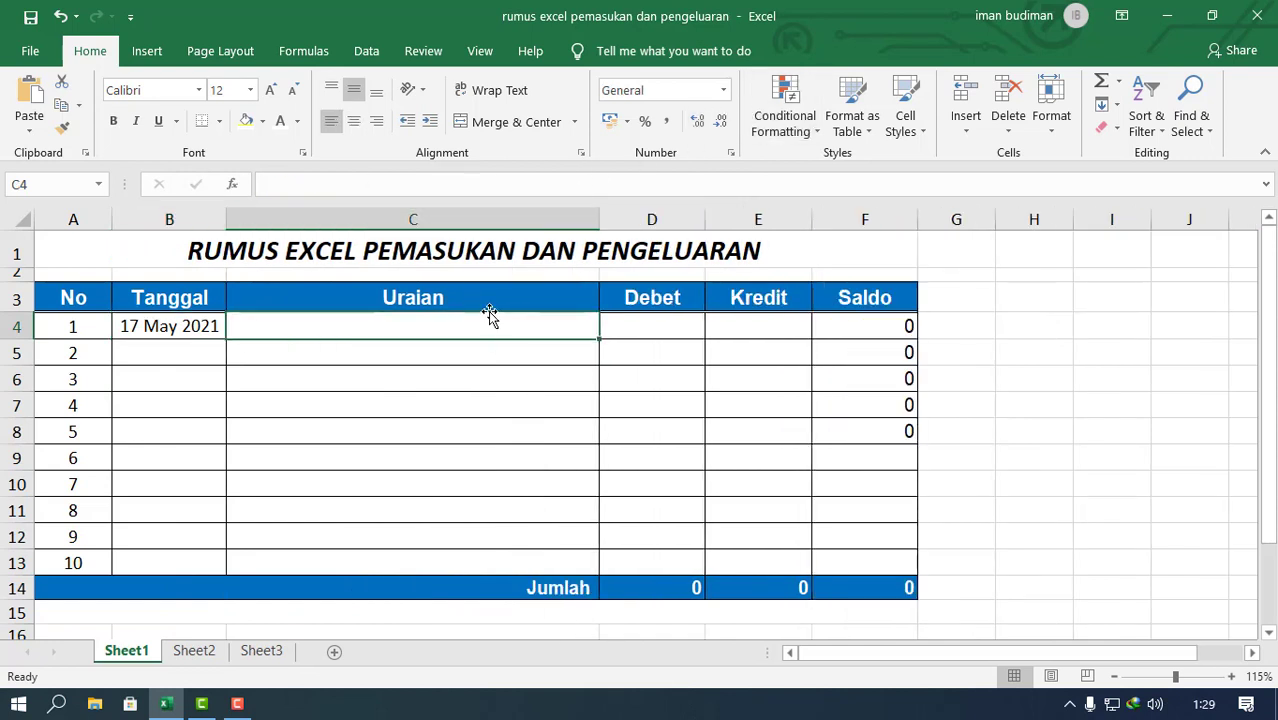
type("Saldo")
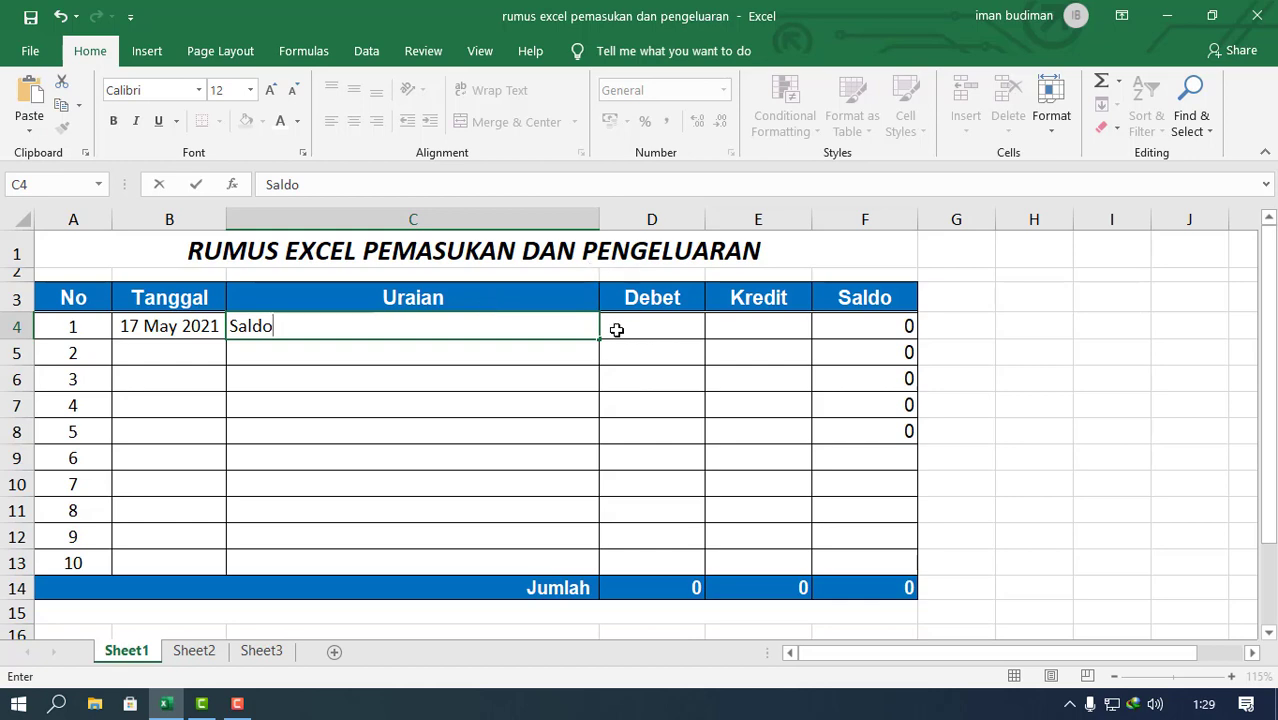
left_click(657, 327)
left_click(541, 331)
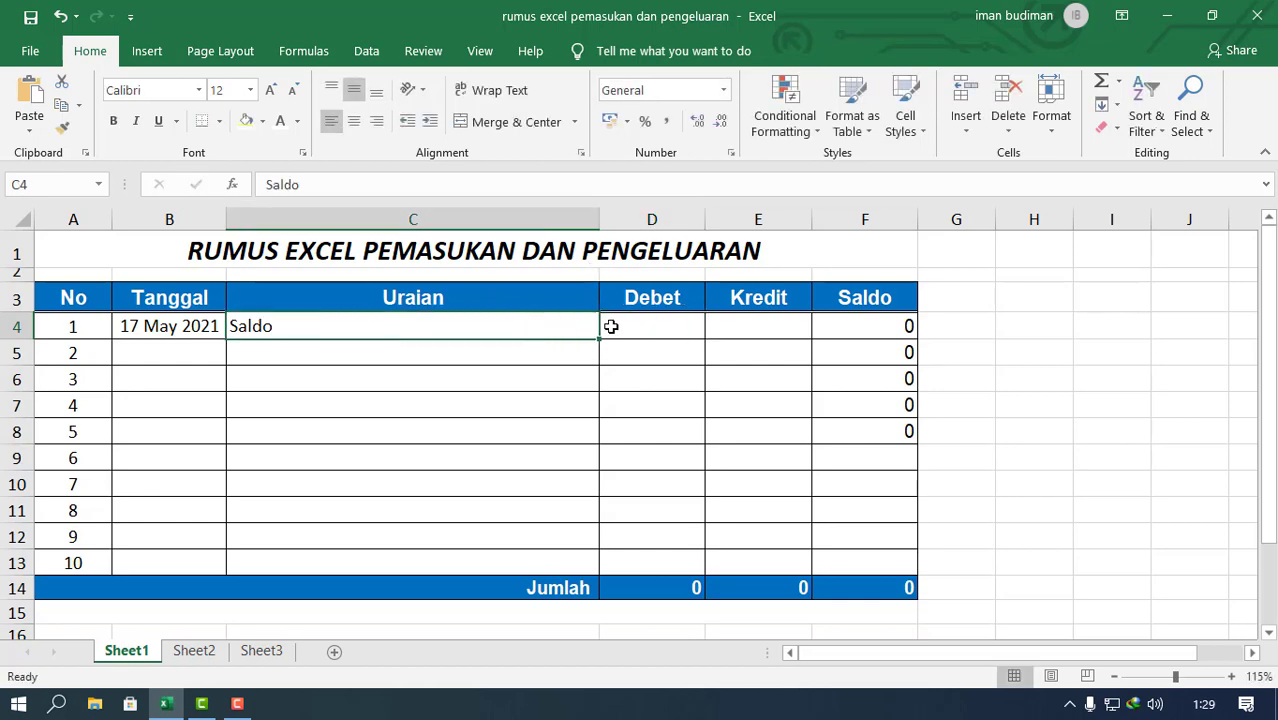
Step: Enter 1000000 as the Debet amount for the Saldo entry in D4
left_click(613, 328)
type("1000000")
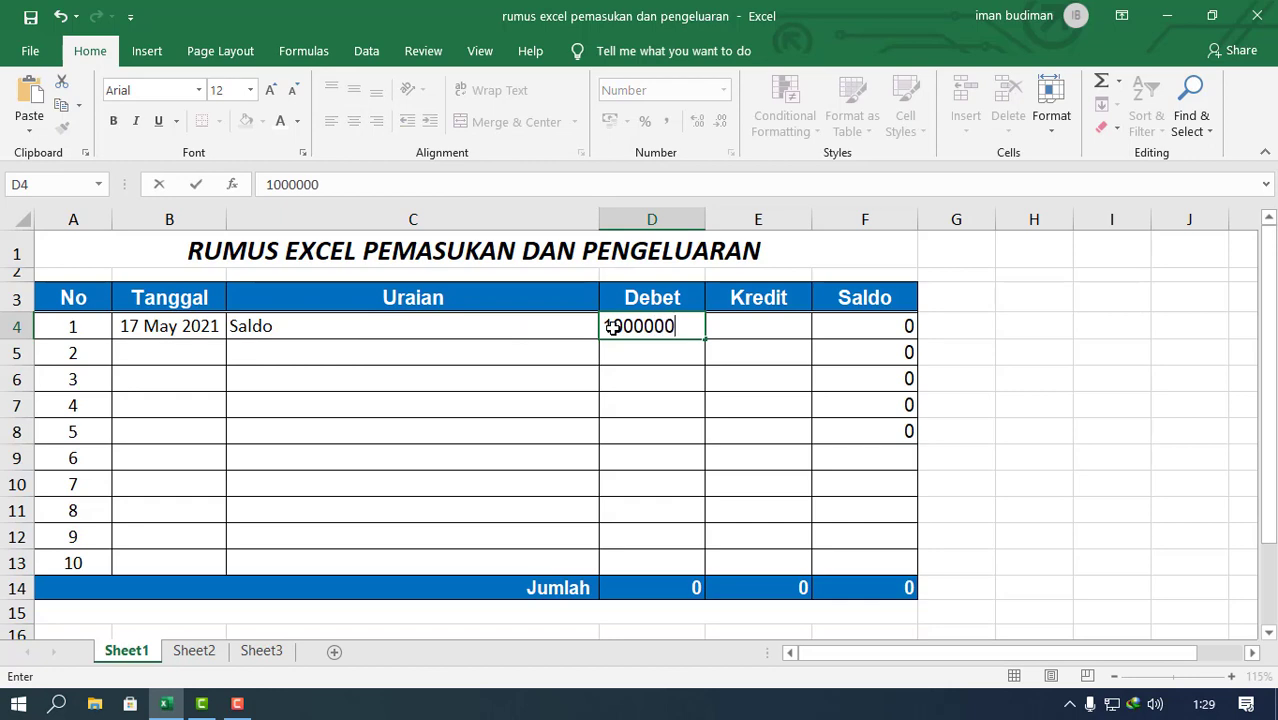
key("Return")
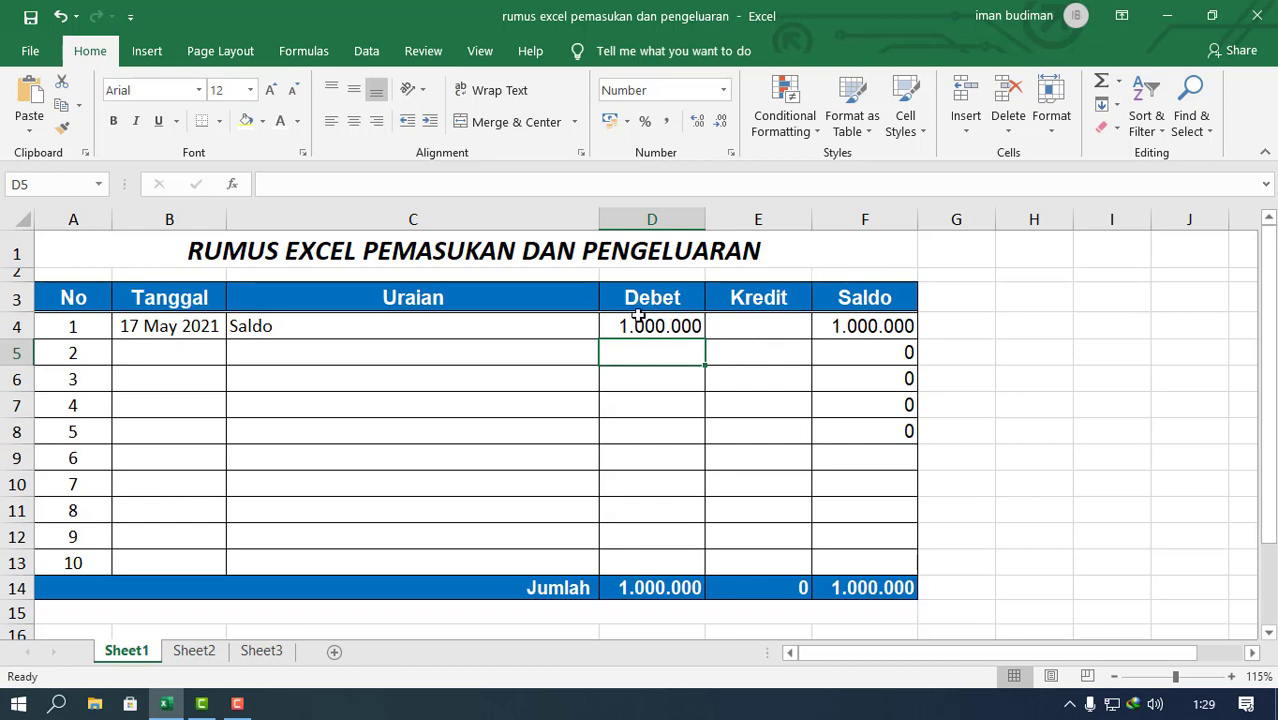
Step: Enter "beli ATK" as the Uraian description for entry 2 in C5
left_click(314, 353)
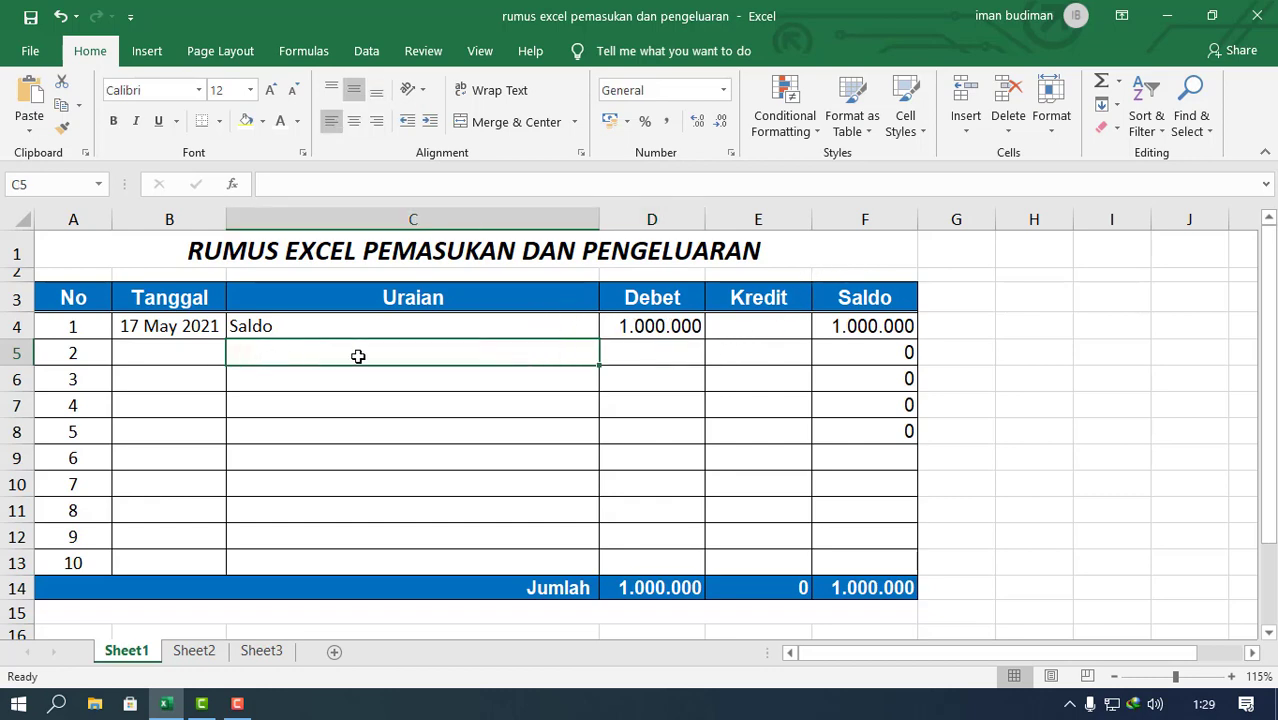
type("b")
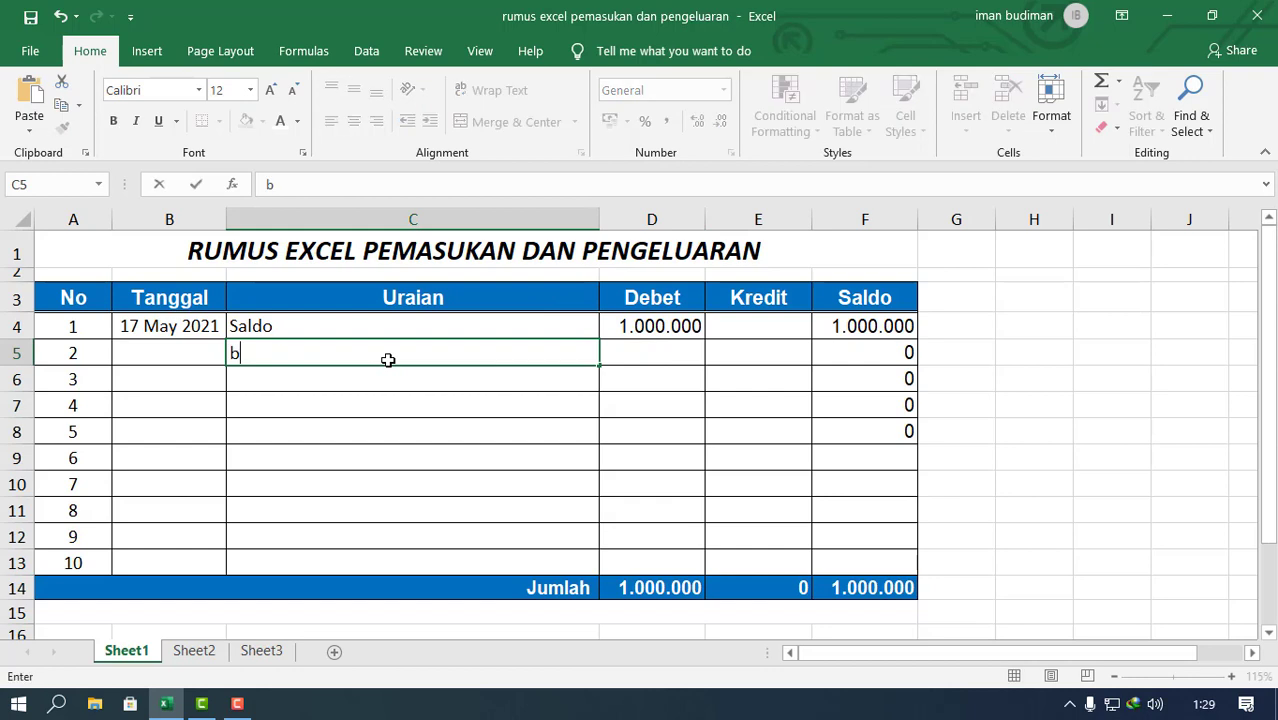
type("eli ATK")
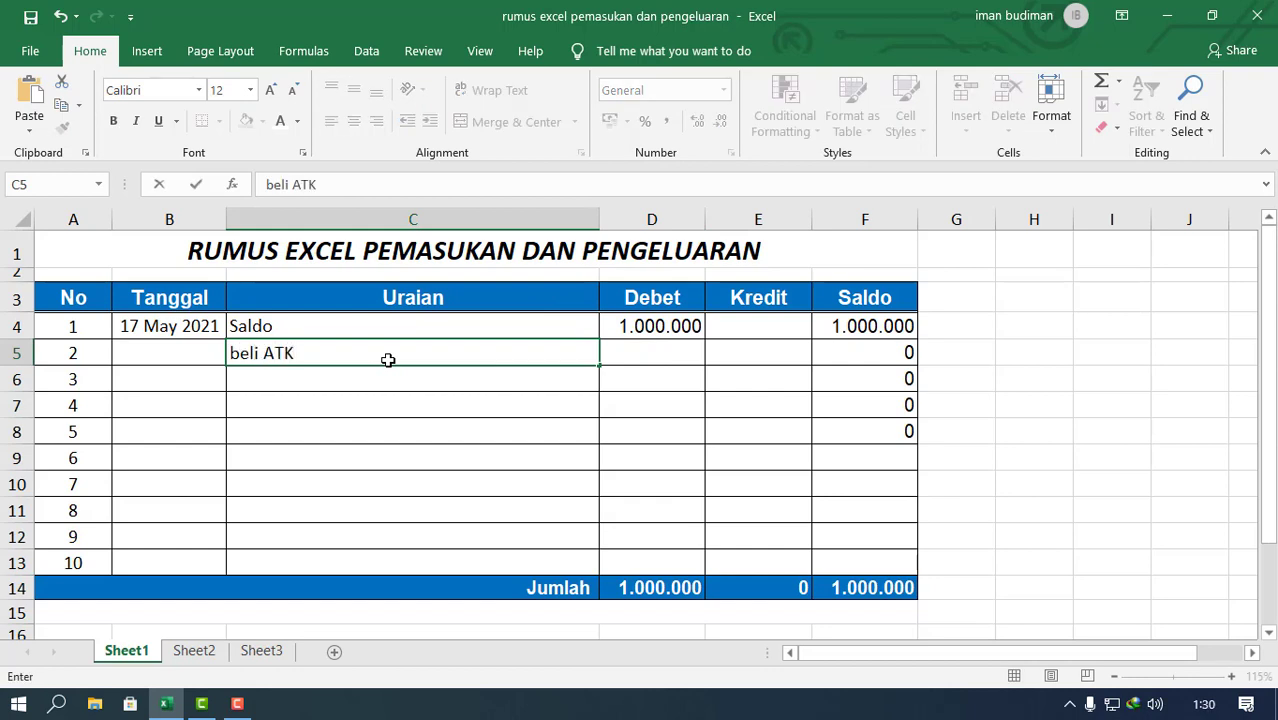
key("Return")
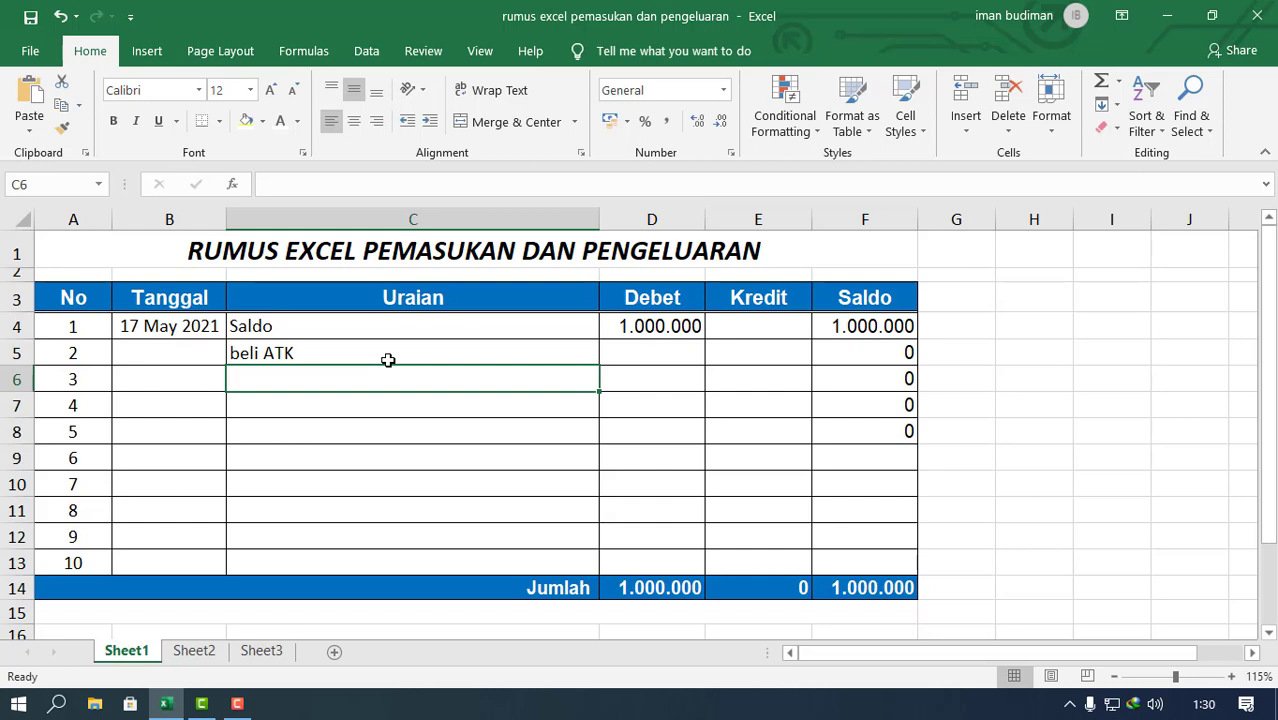
Step: Enter 150000 as the Kredit amount for the "beli ATK" entry in E5
left_click(646, 350)
left_click(750, 347)
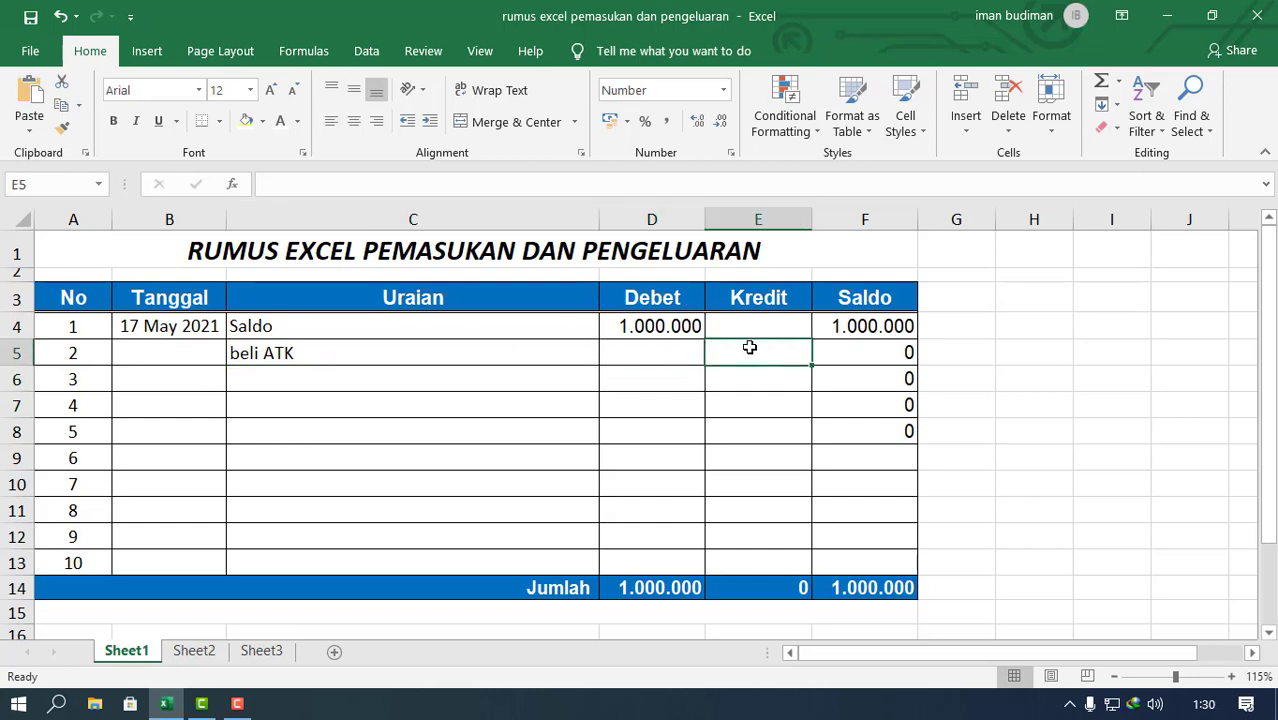
type("150000")
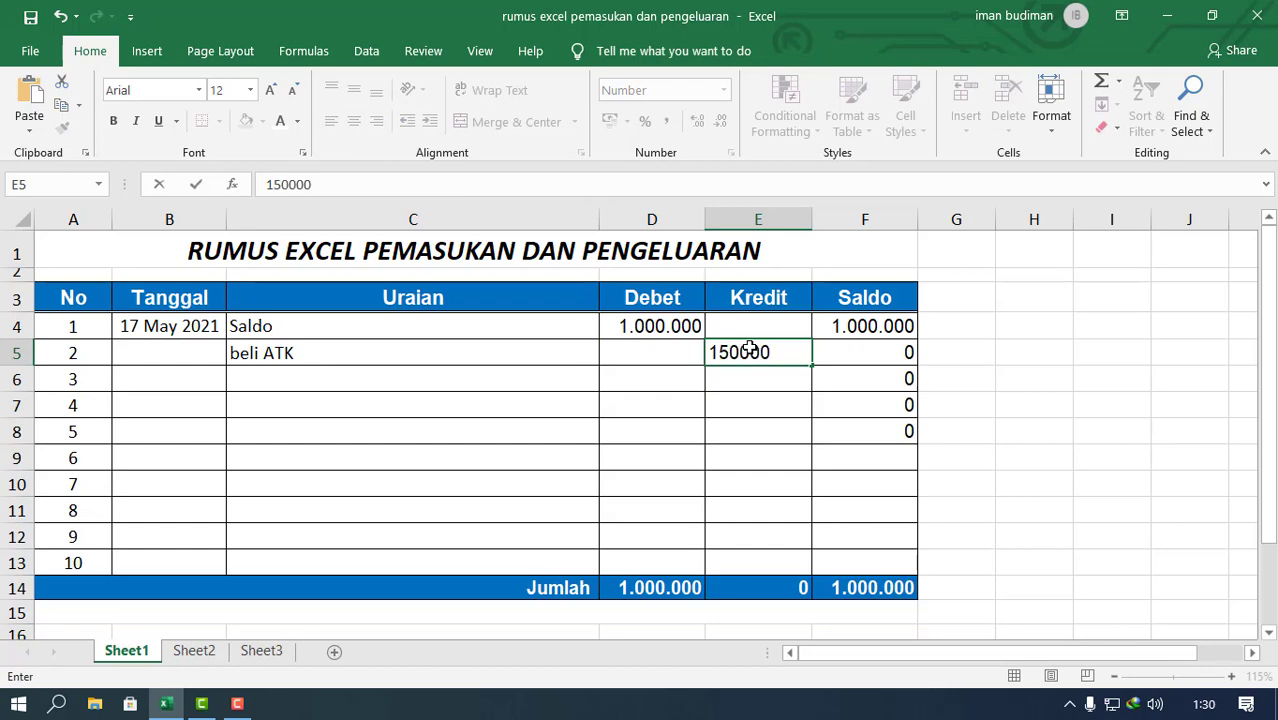
key("Return")
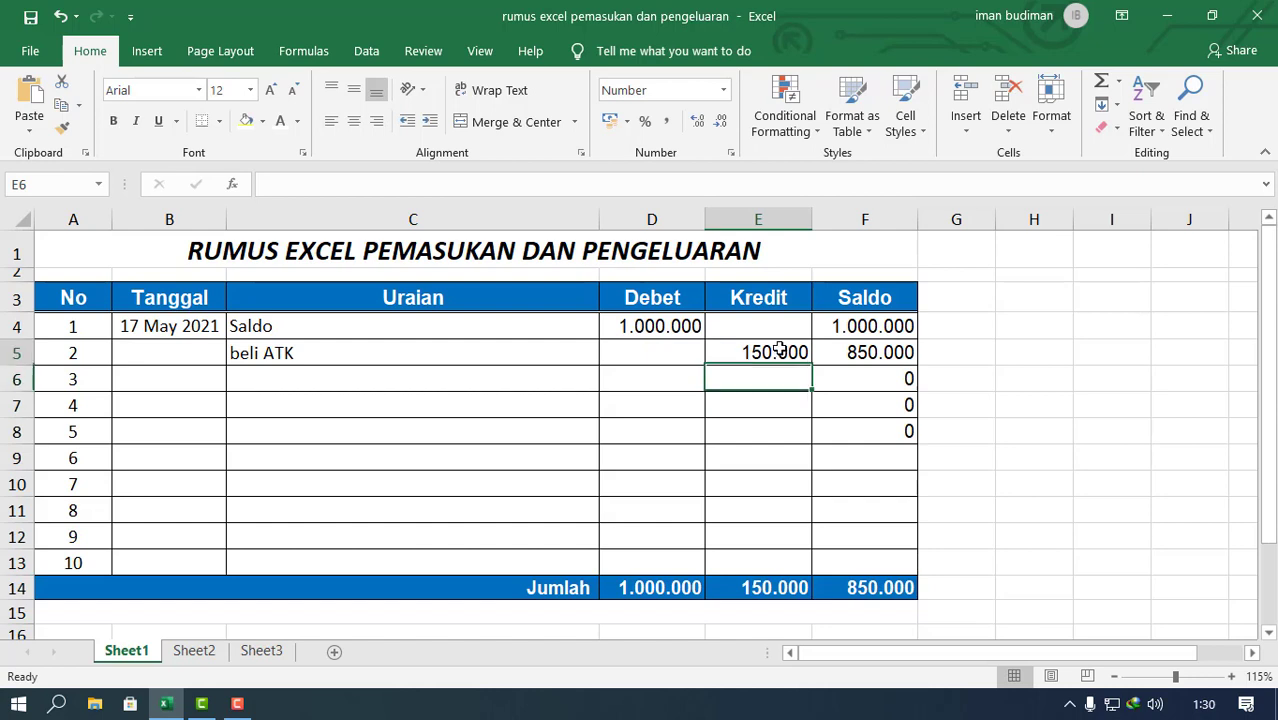
left_click(779, 350)
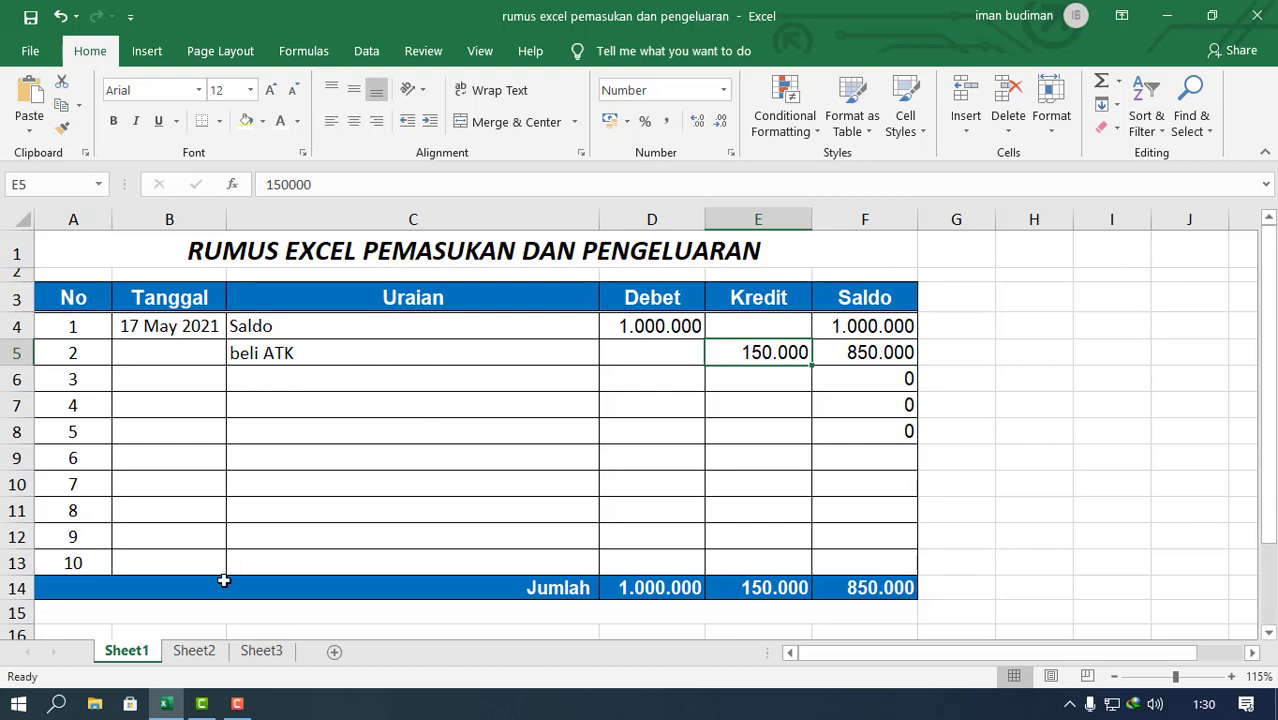
Step: Copy the title and header rows 1 to 3 from Sheet1 and paste them at row 1 of Sheet2
left_click(203, 652)
left_click(130, 654)
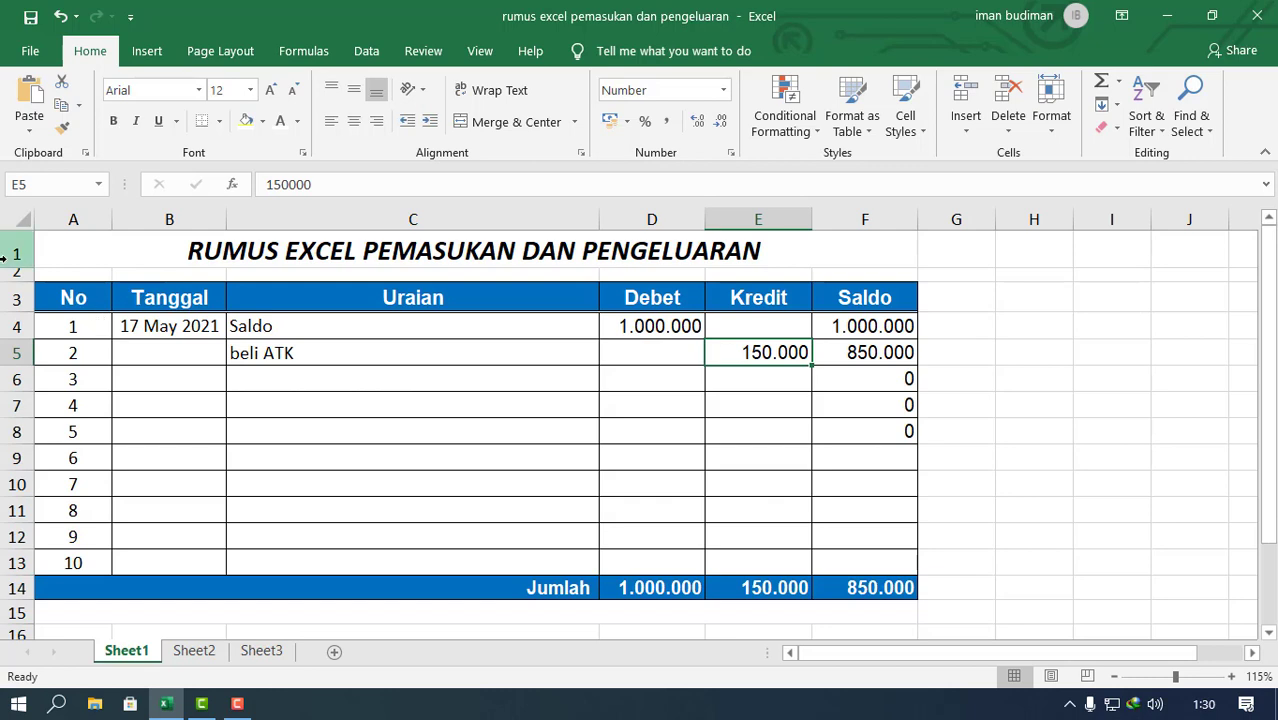
left_click_drag(12, 253, 17, 302)
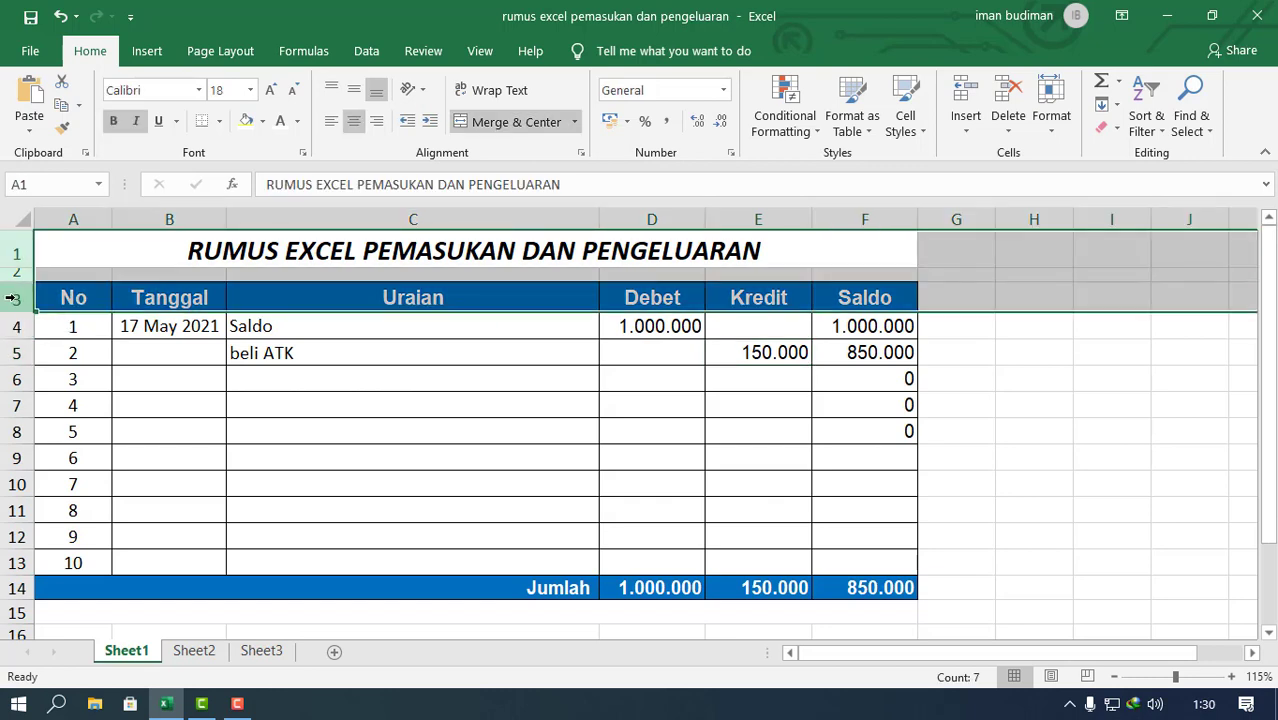
right_click(17, 302)
left_click(62, 338)
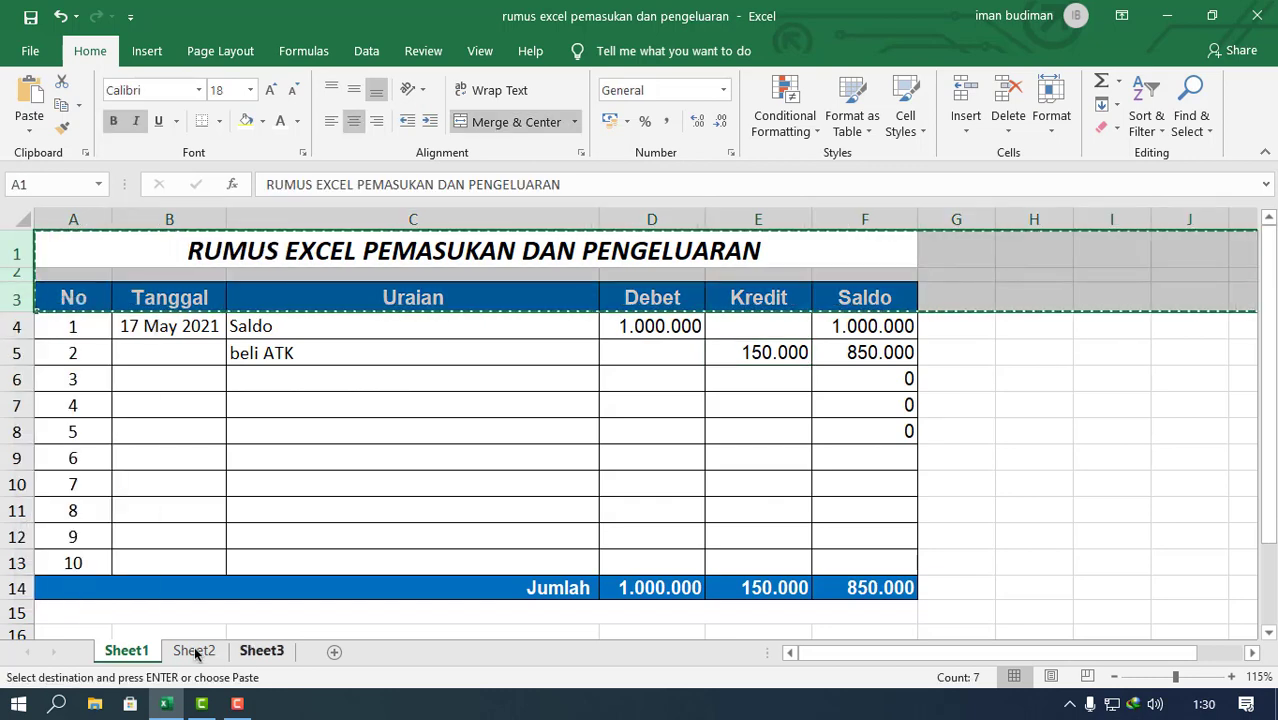
left_click(194, 650)
right_click(16, 237)
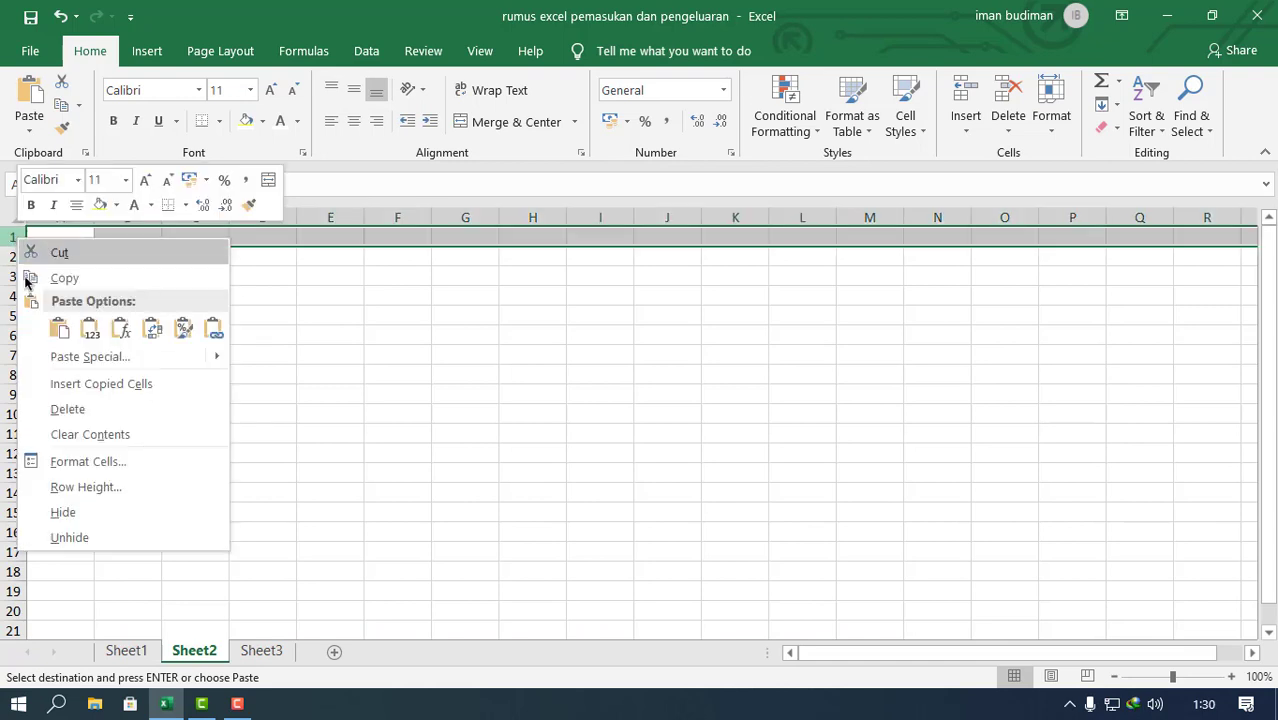
left_click(60, 329)
left_click(356, 306)
left_click(464, 422)
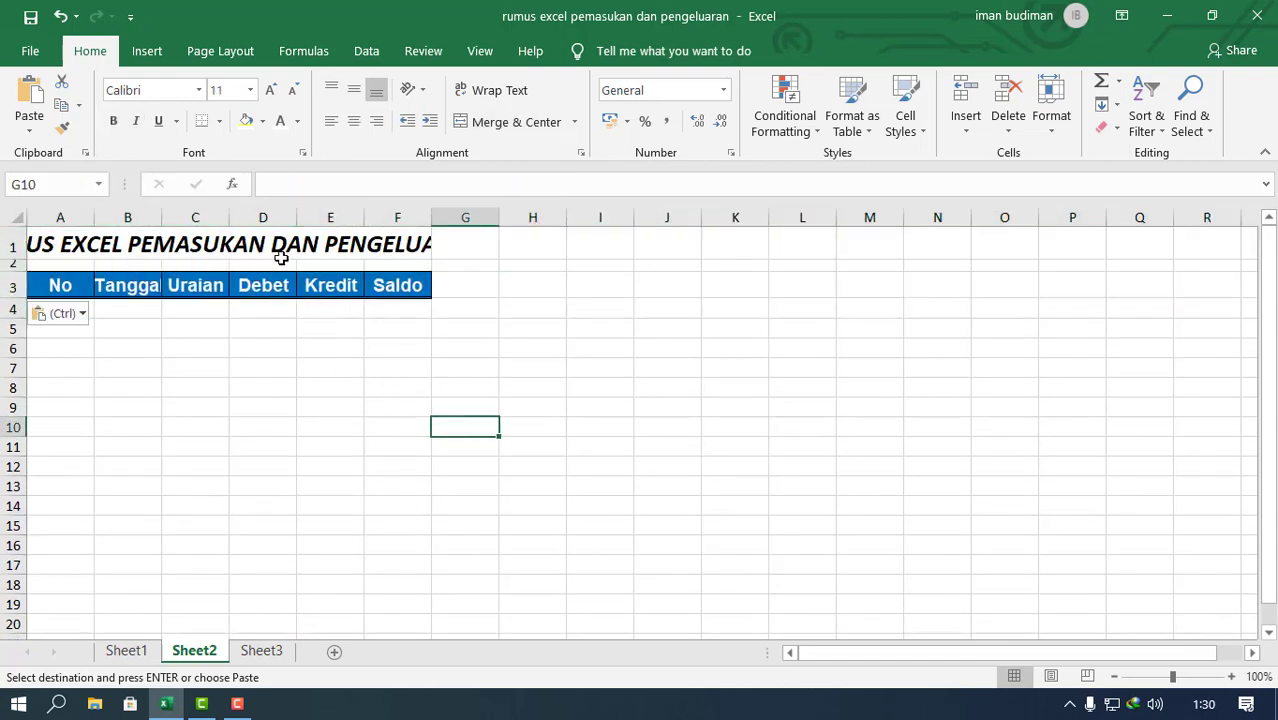
Step: On Sheet2, narrow the No column, widen Tanggal and Uraian, and widen Debet, Kredit and Saldo equally so the title and headings fit
left_click(251, 243)
left_click(171, 343)
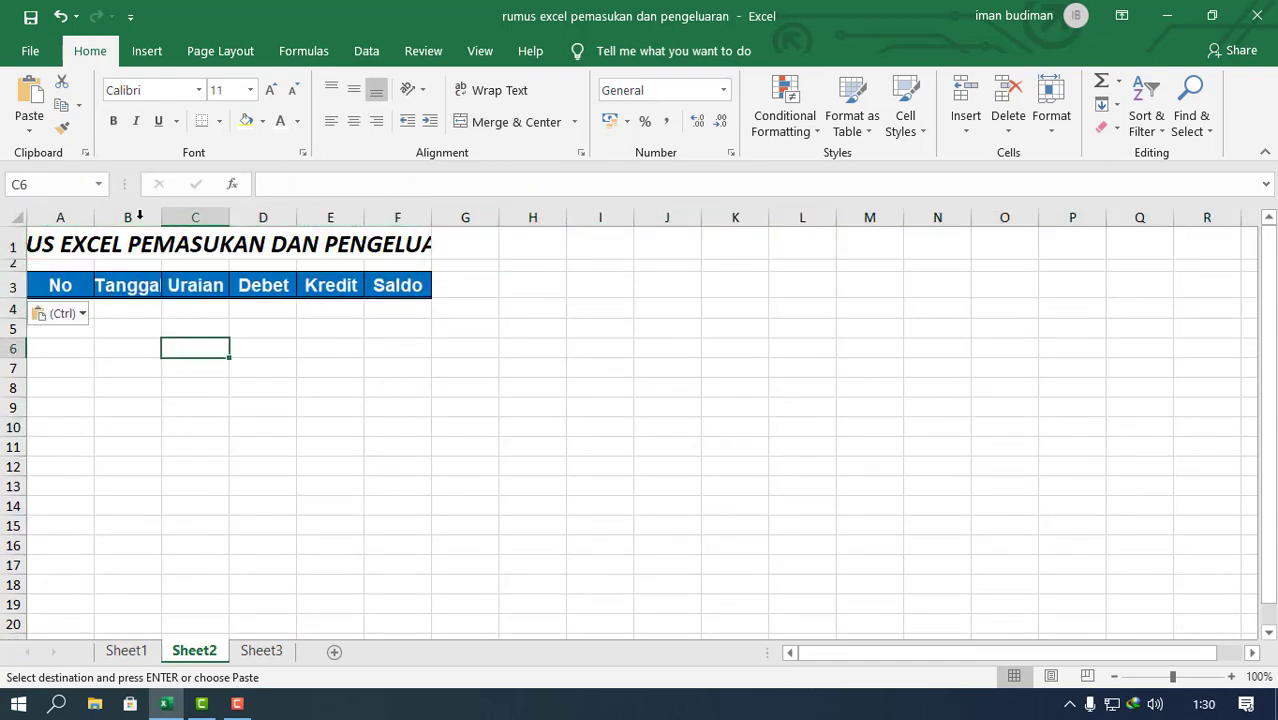
left_click_drag(94, 217, 520, 214)
left_click(177, 387)
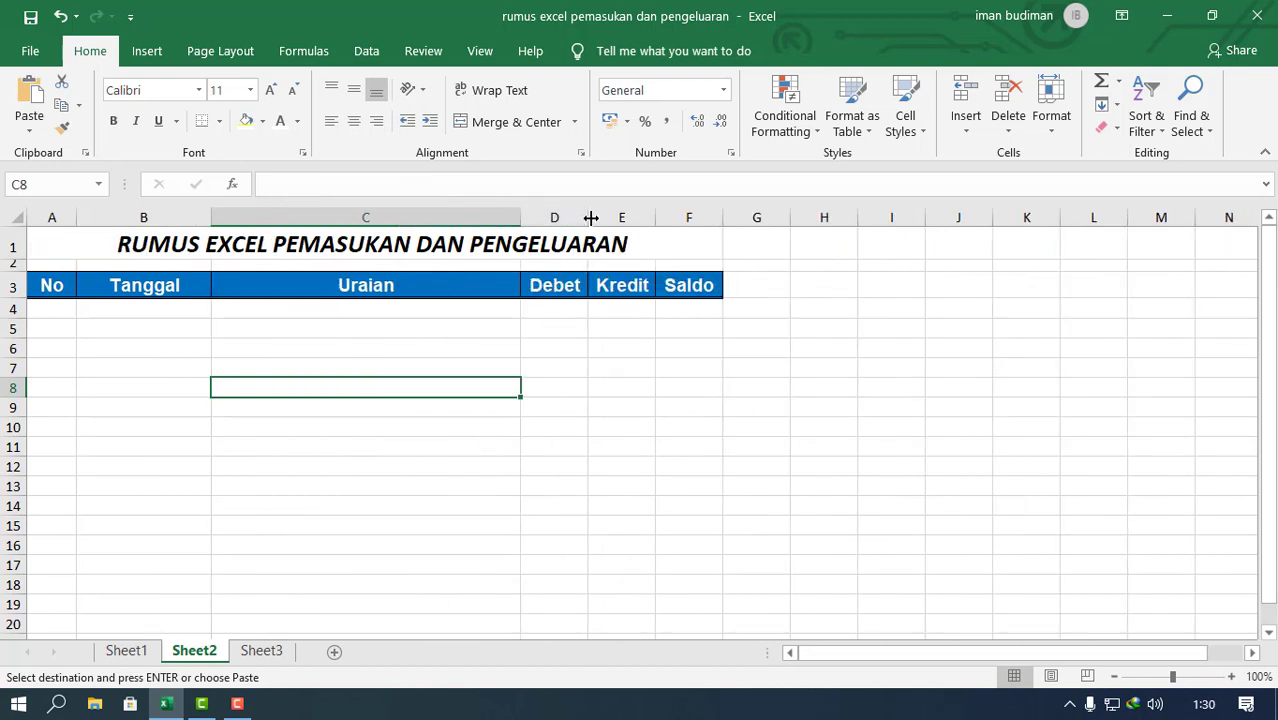
left_click_drag(556, 214, 782, 215)
left_click(505, 454)
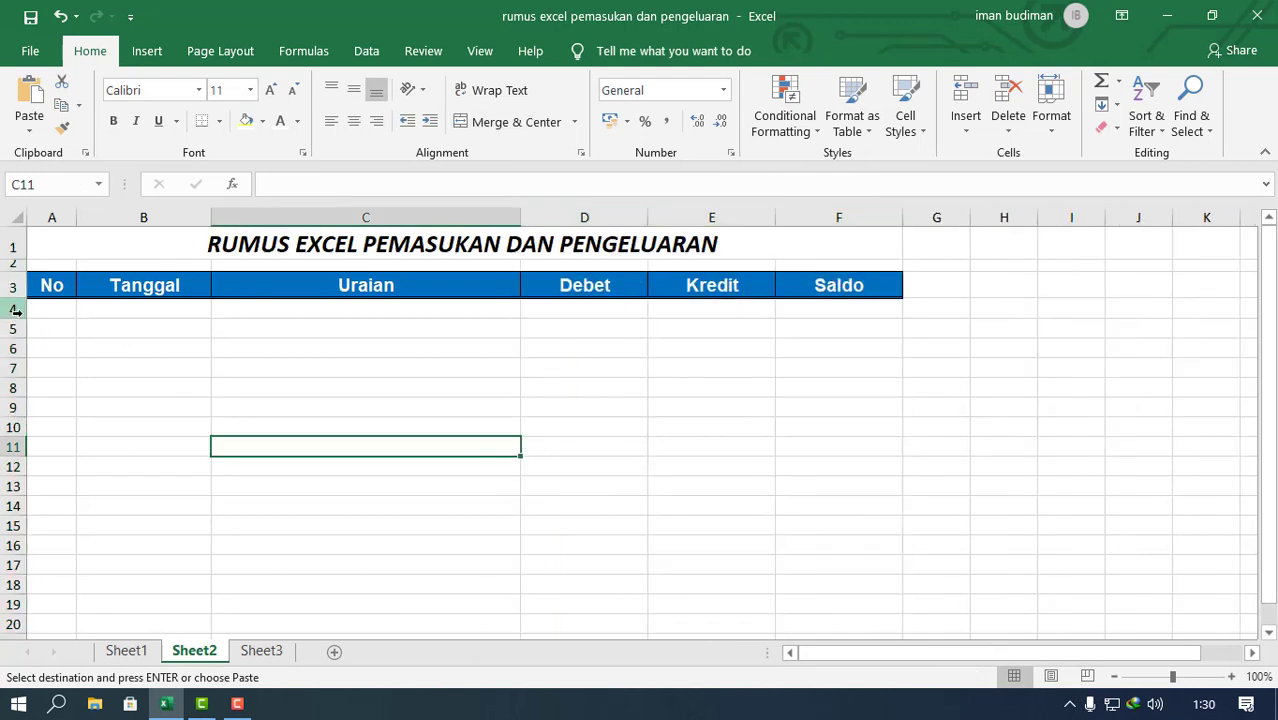
Step: Fill the header cells A3:F3 on Sheet2 with the aqua theme colour
left_click(260, 308)
left_click(705, 308)
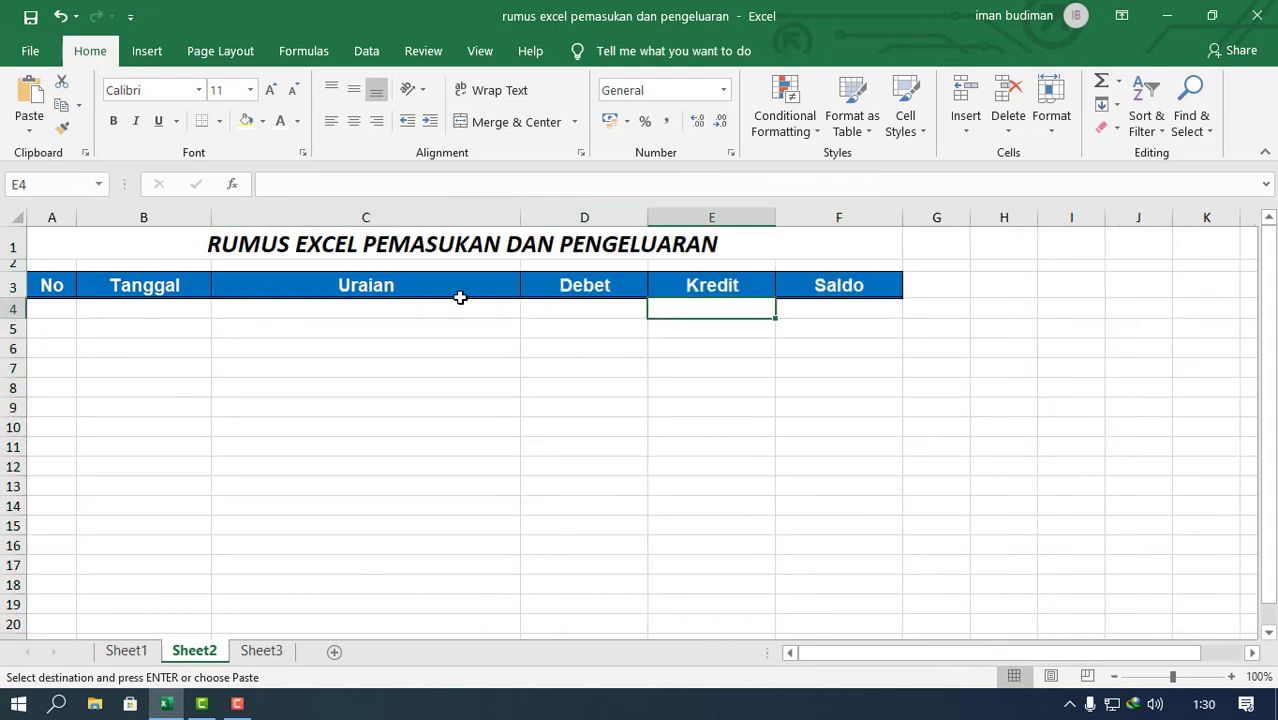
left_click(460, 295)
left_click_drag(50, 285, 871, 285)
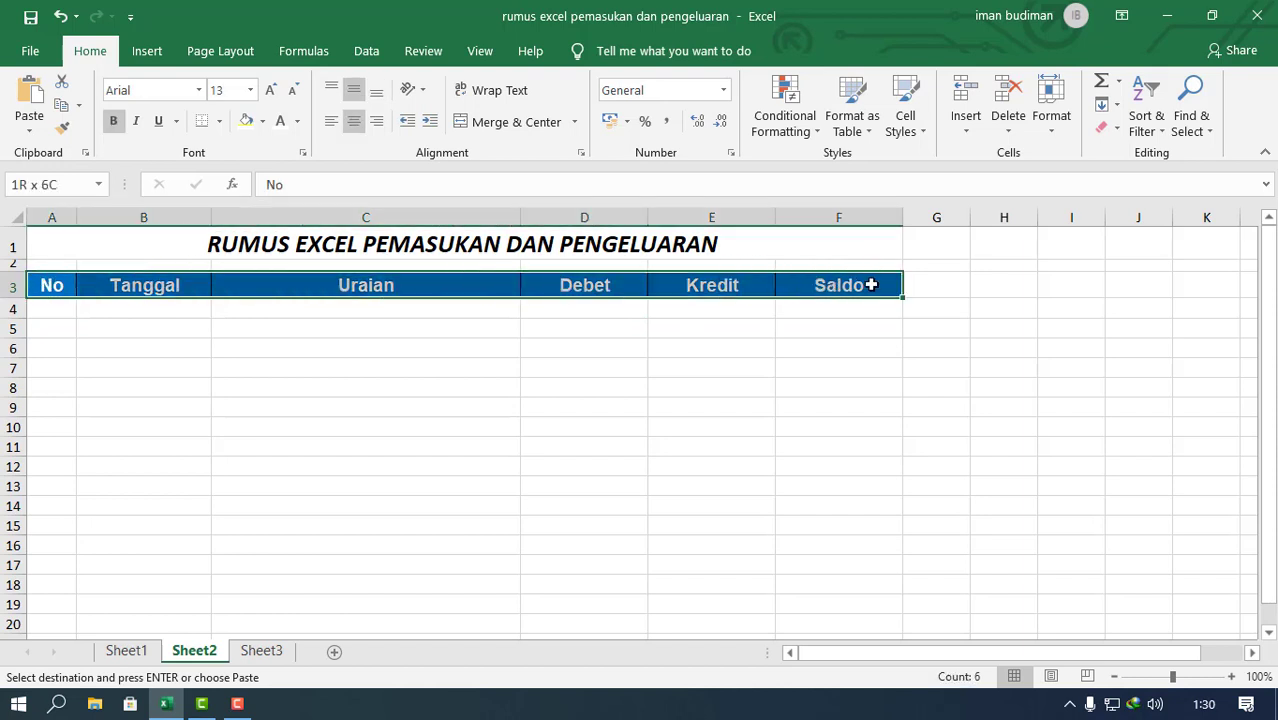
left_click(262, 121)
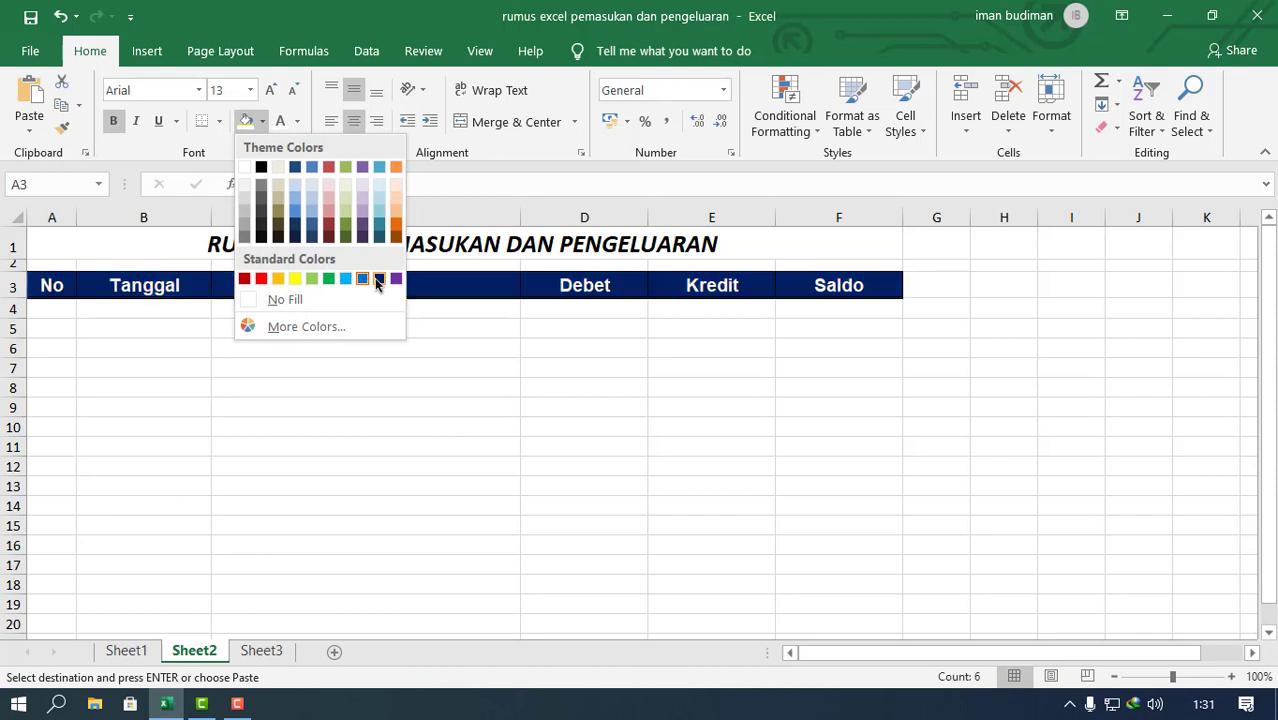
left_click(383, 165)
left_click(527, 400)
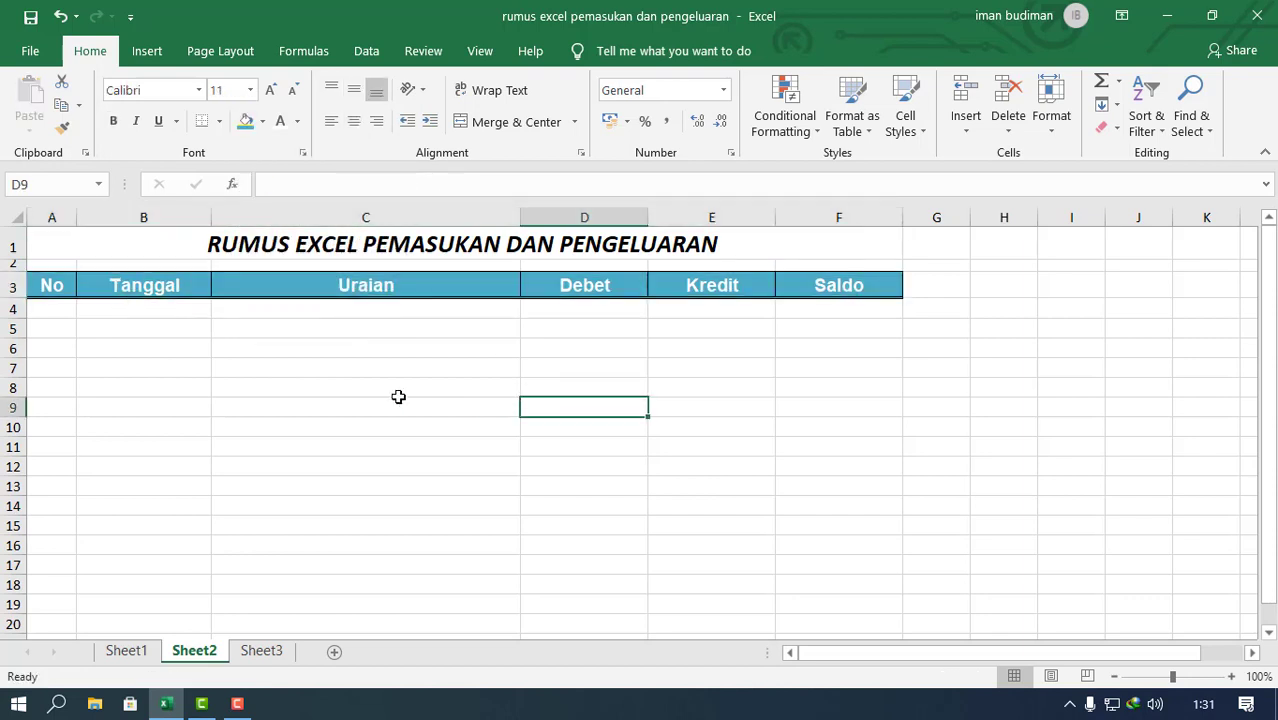
Step: Apply all borders to the table range A3:F17 on Sheet2
mouse_move(47, 286)
left_mouse_down()
mouse_move(824, 486)
mouse_move(845, 571)
left_mouse_up()
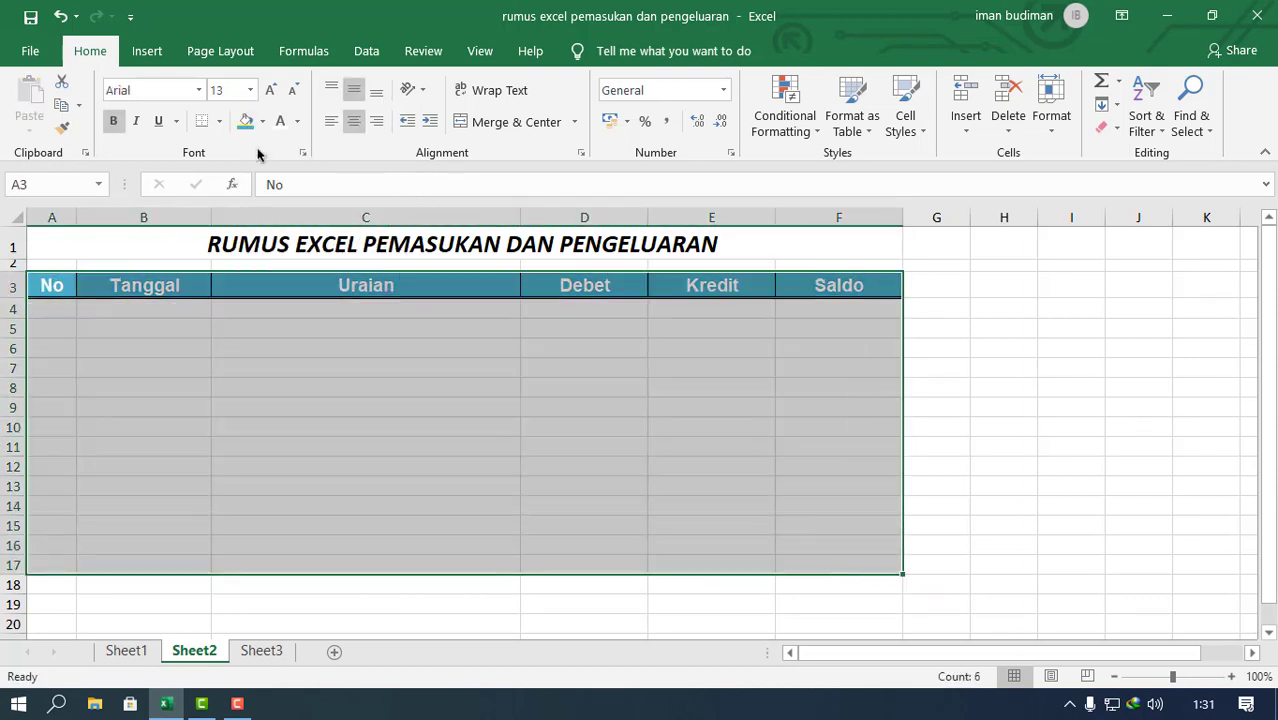
left_click(217, 121)
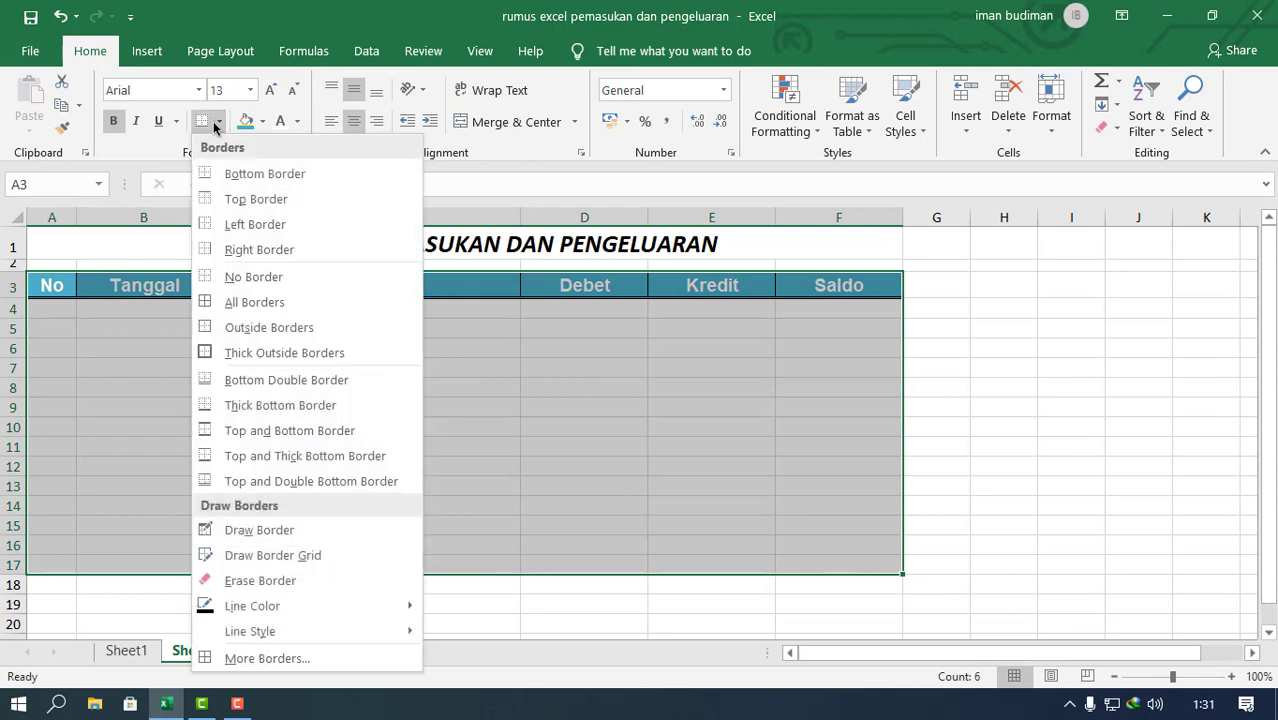
left_click(250, 302)
left_click(344, 371)
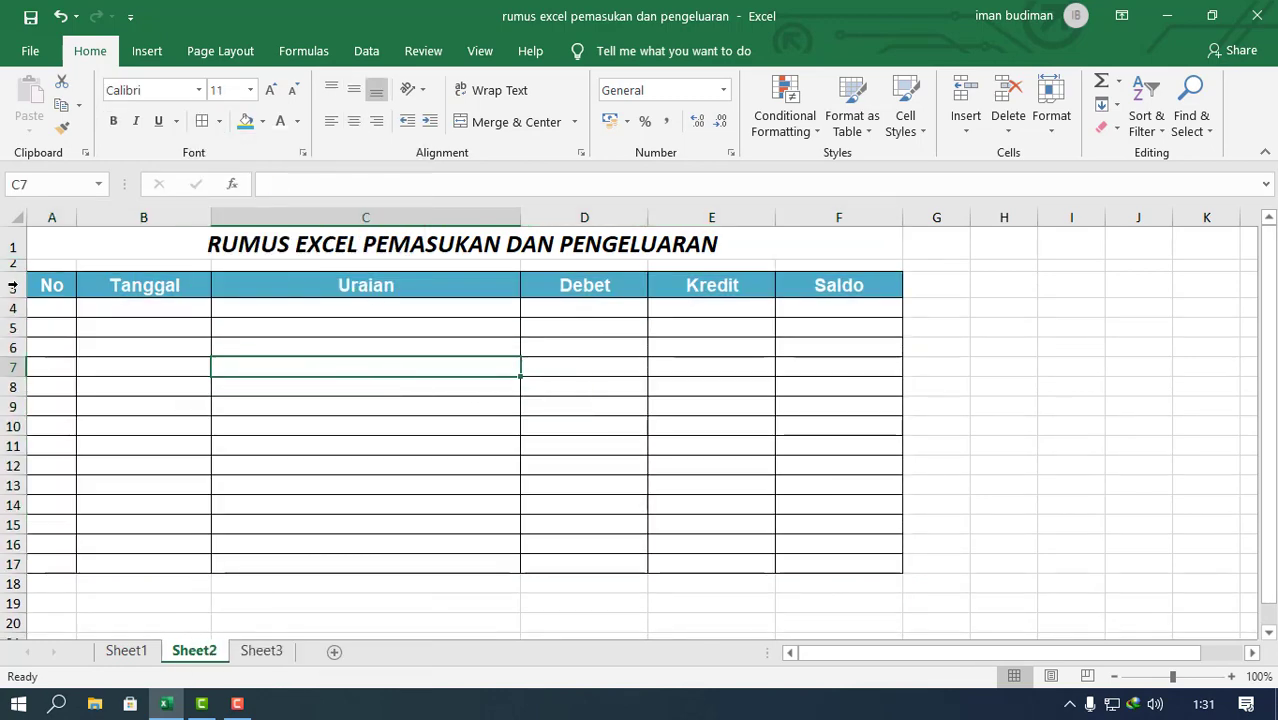
Step: Make header row 3 taller, increase rows 4 to 17 to an equal height, and centre rows 4 to 17 horizontally and vertically
left_click_drag(13, 297, 68, 579)
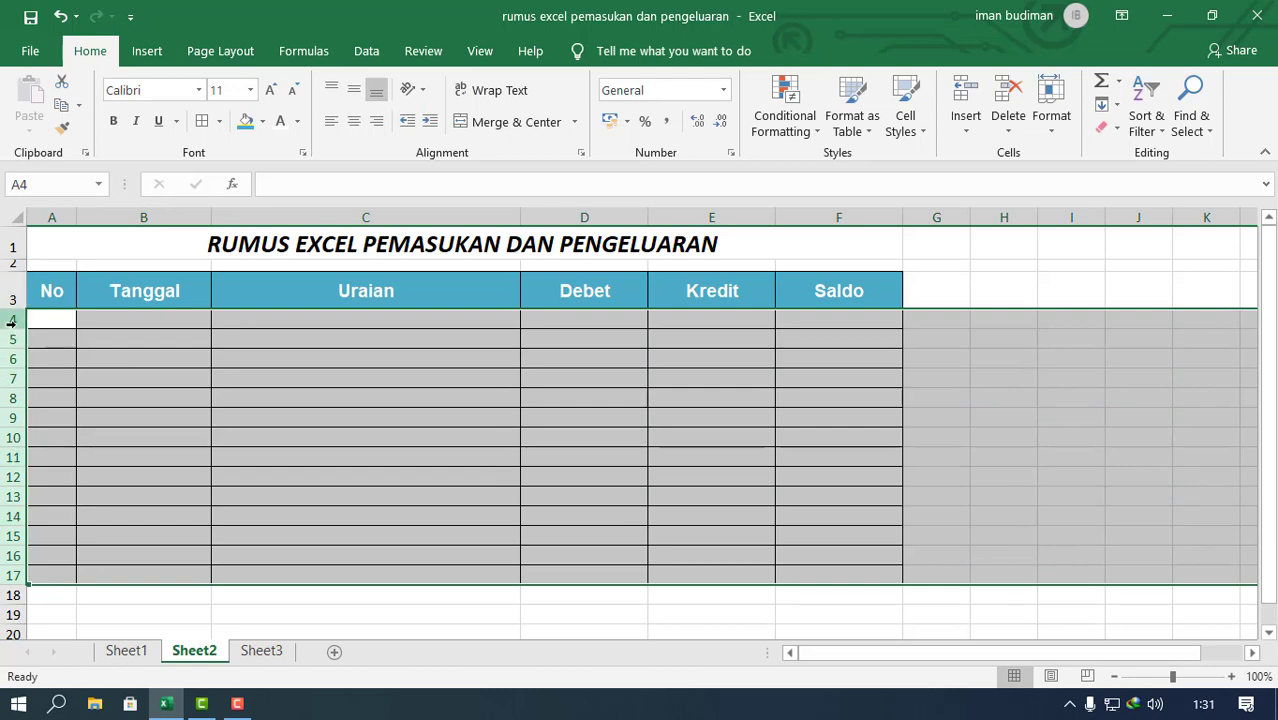
left_click_drag(14, 329, 14, 334)
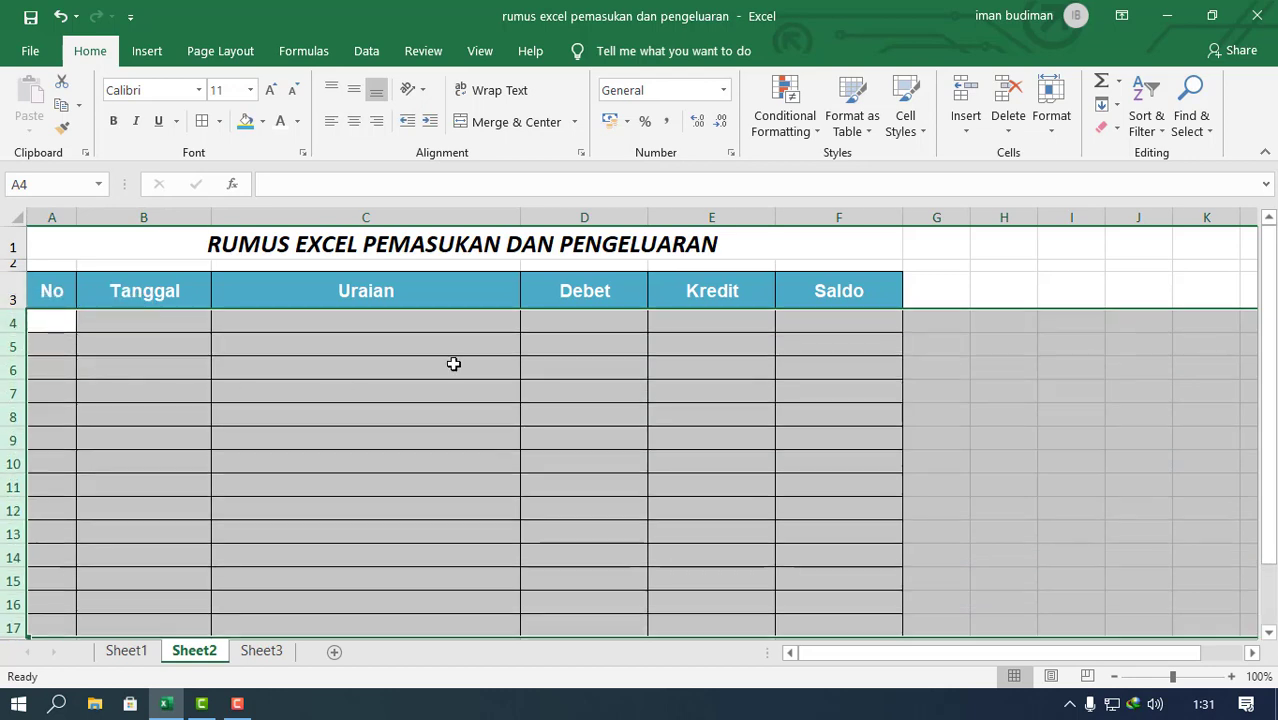
left_click(355, 122)
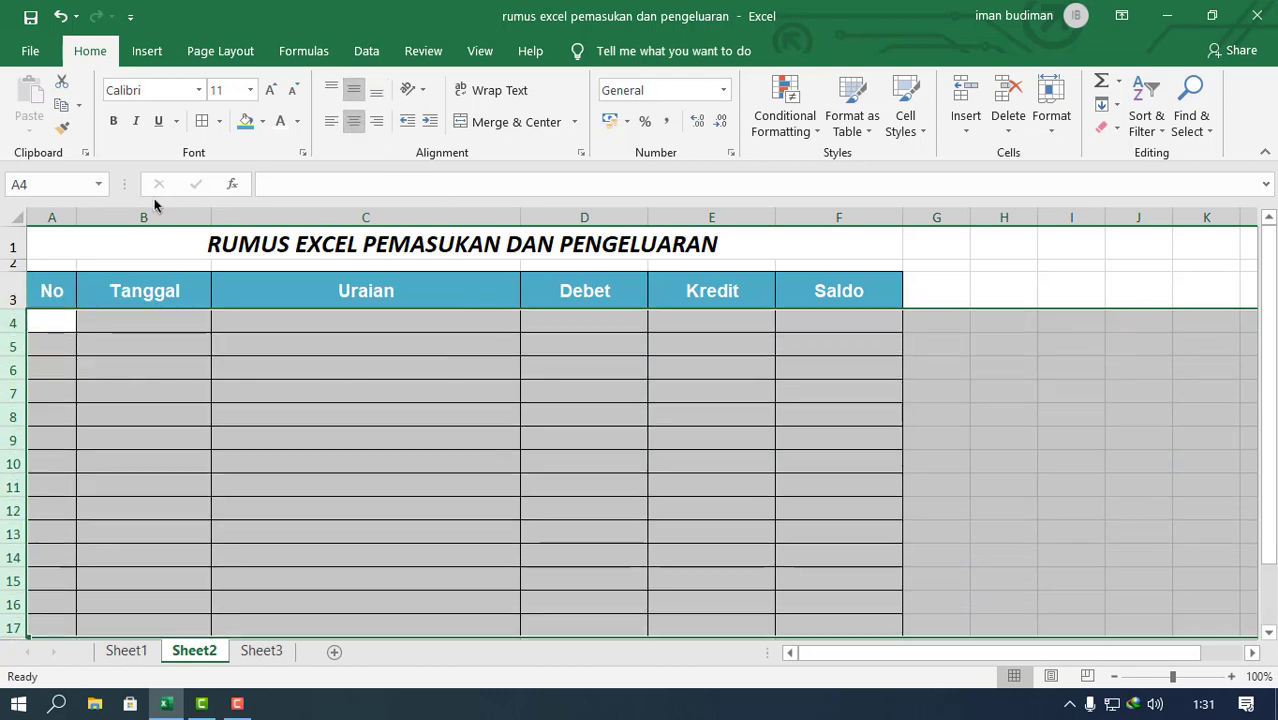
left_click(305, 456)
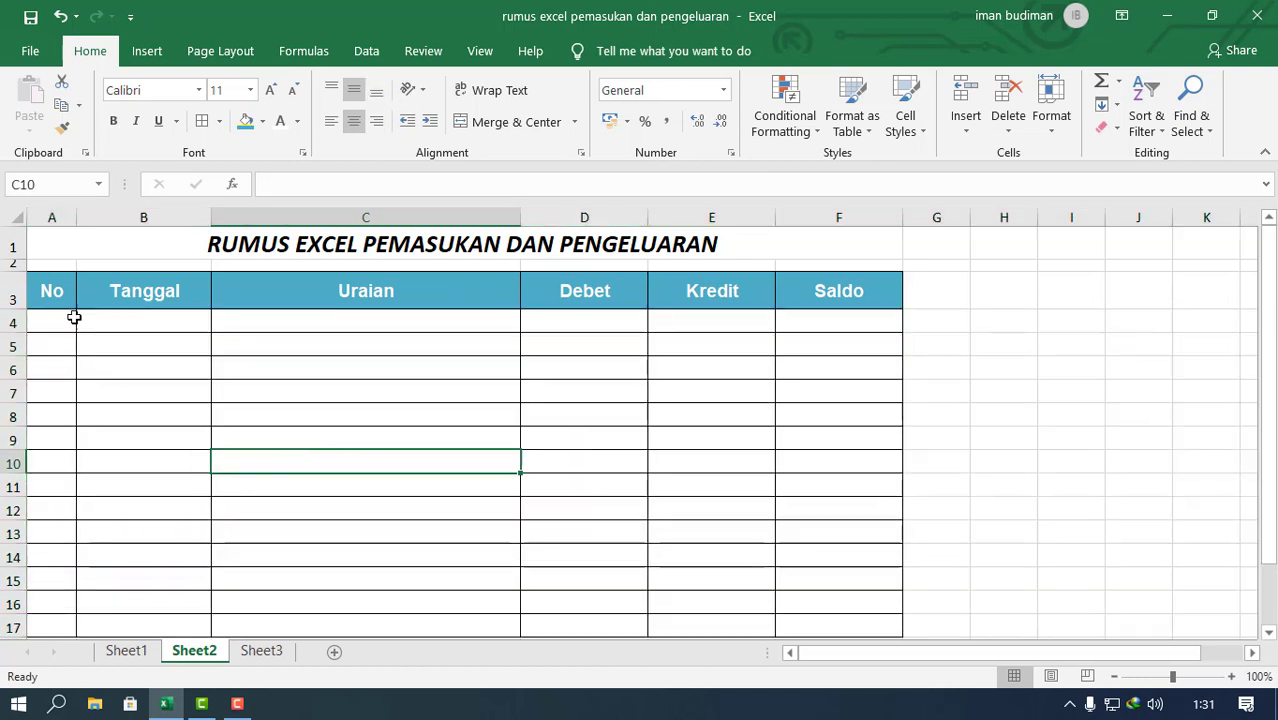
Step: Enter 1 as text in A4 and fill the No column down to 14 in A17
left_click(74, 317)
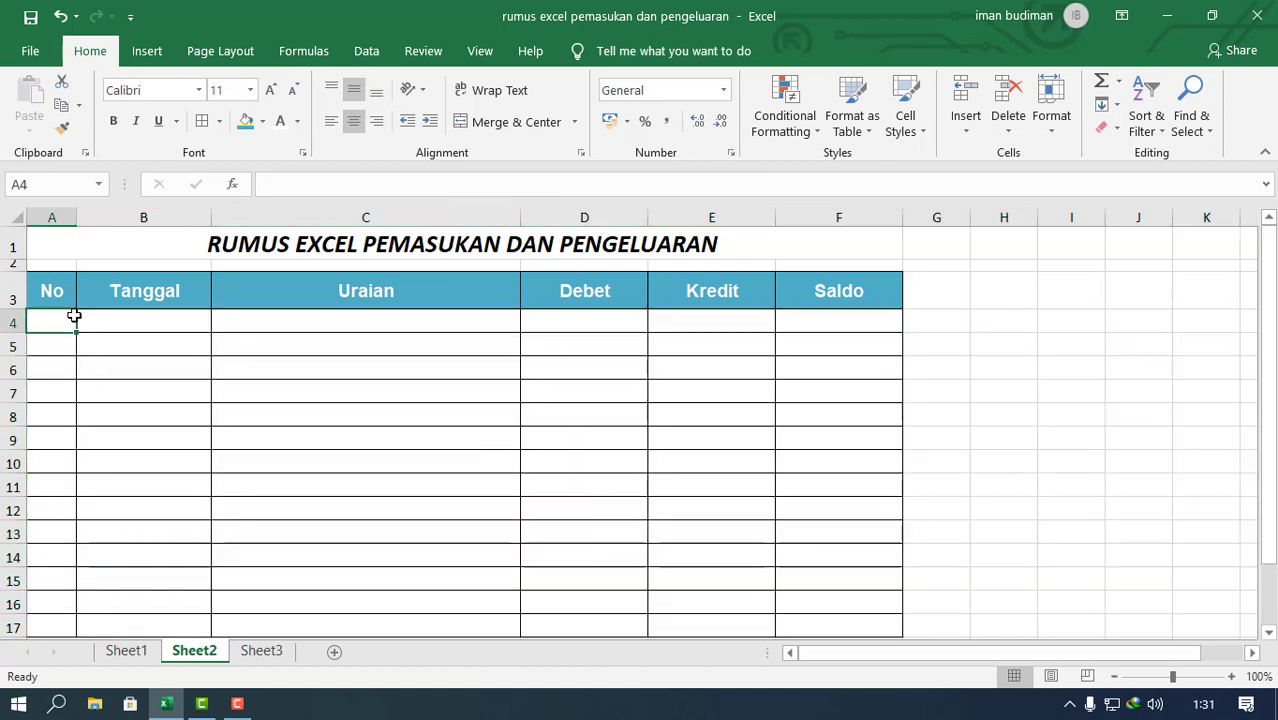
type("'1")
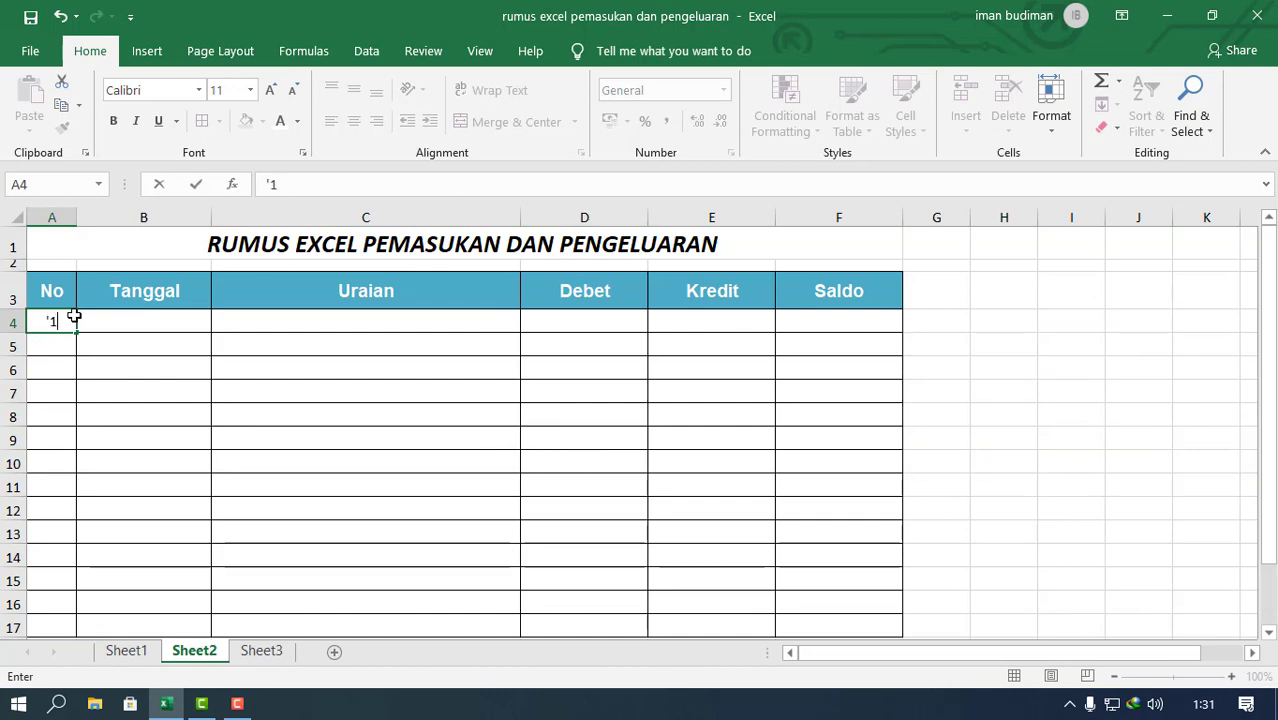
key("Return")
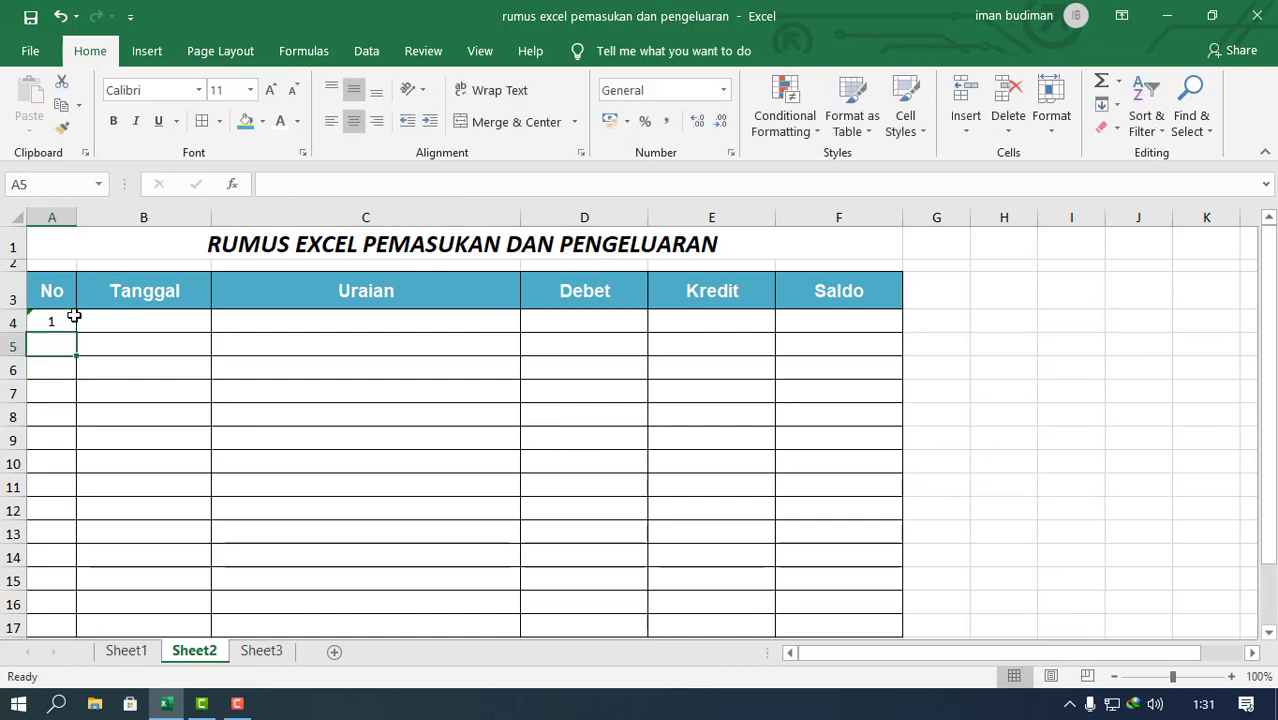
left_click(54, 322)
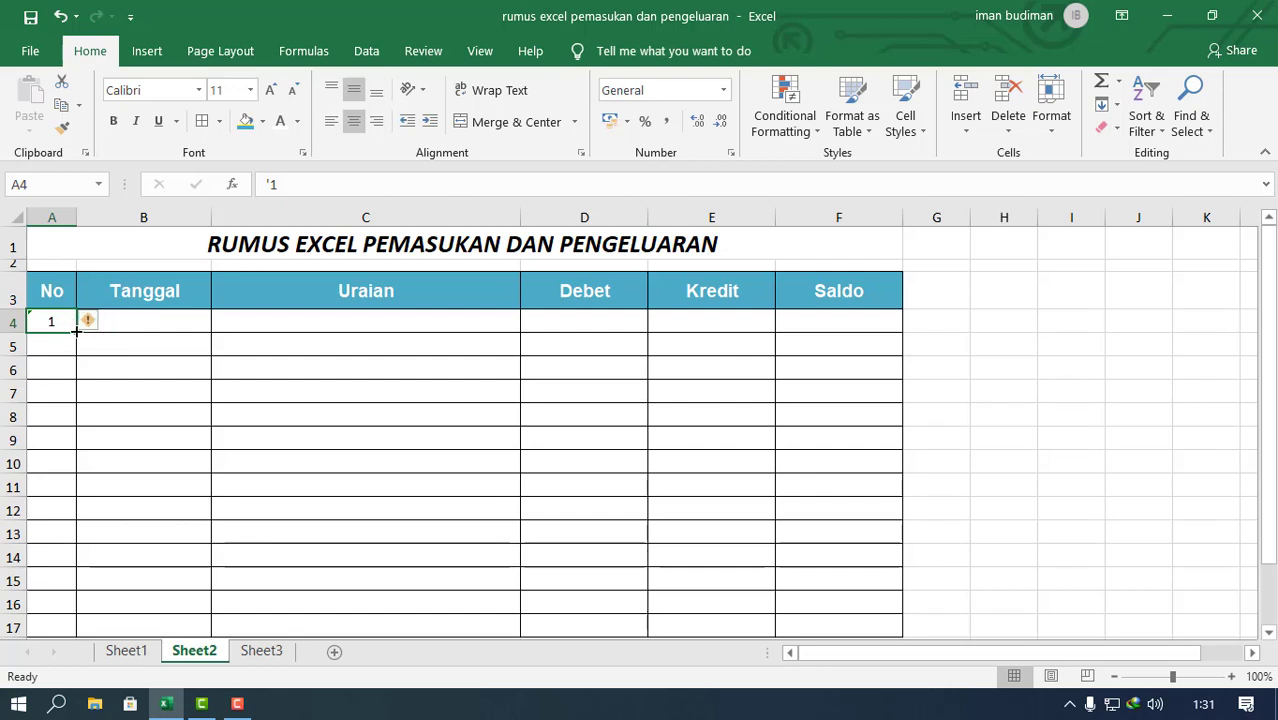
mouse_move(77, 333)
left_mouse_down()
mouse_move(77, 610)
mouse_move(78, 222)
mouse_move(96, 217)
mouse_move(58, 335)
left_mouse_up()
left_click(71, 277)
left_click(436, 338)
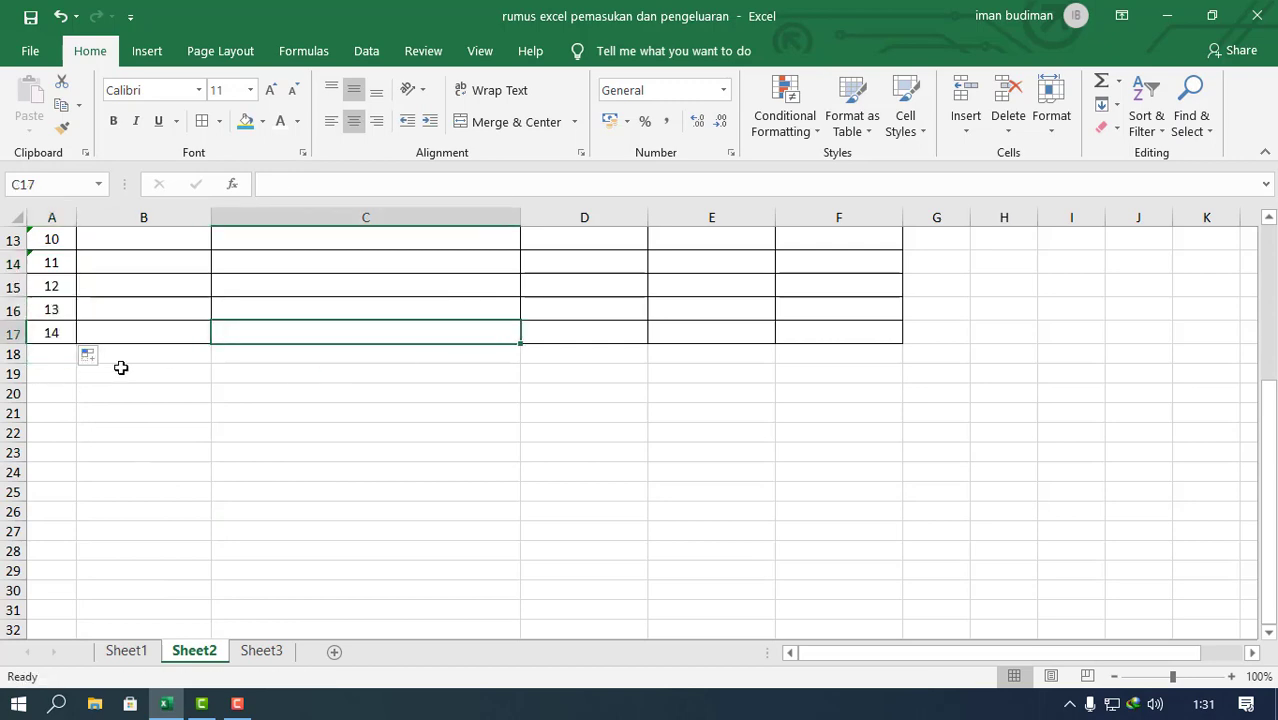
scroll(115, 400, "up", 4)
scroll(126, 501, "down", 4)
scroll(360, 447, "up", 4)
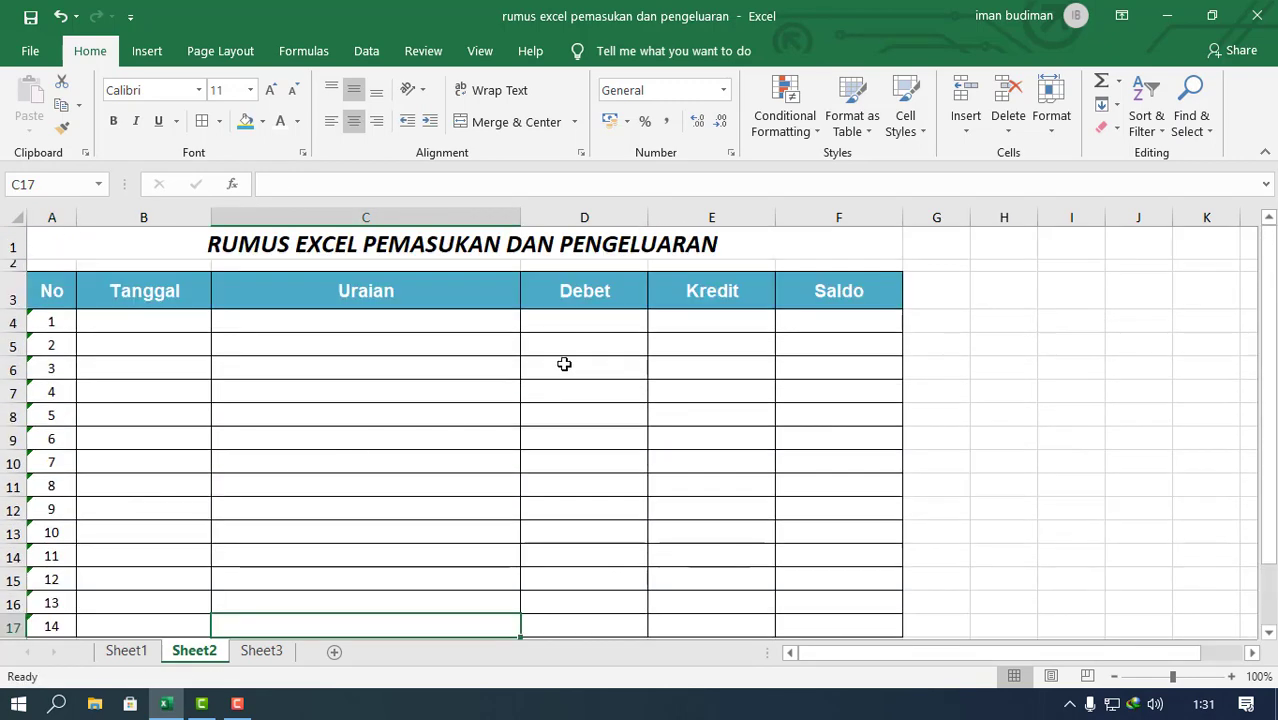
left_click(605, 317)
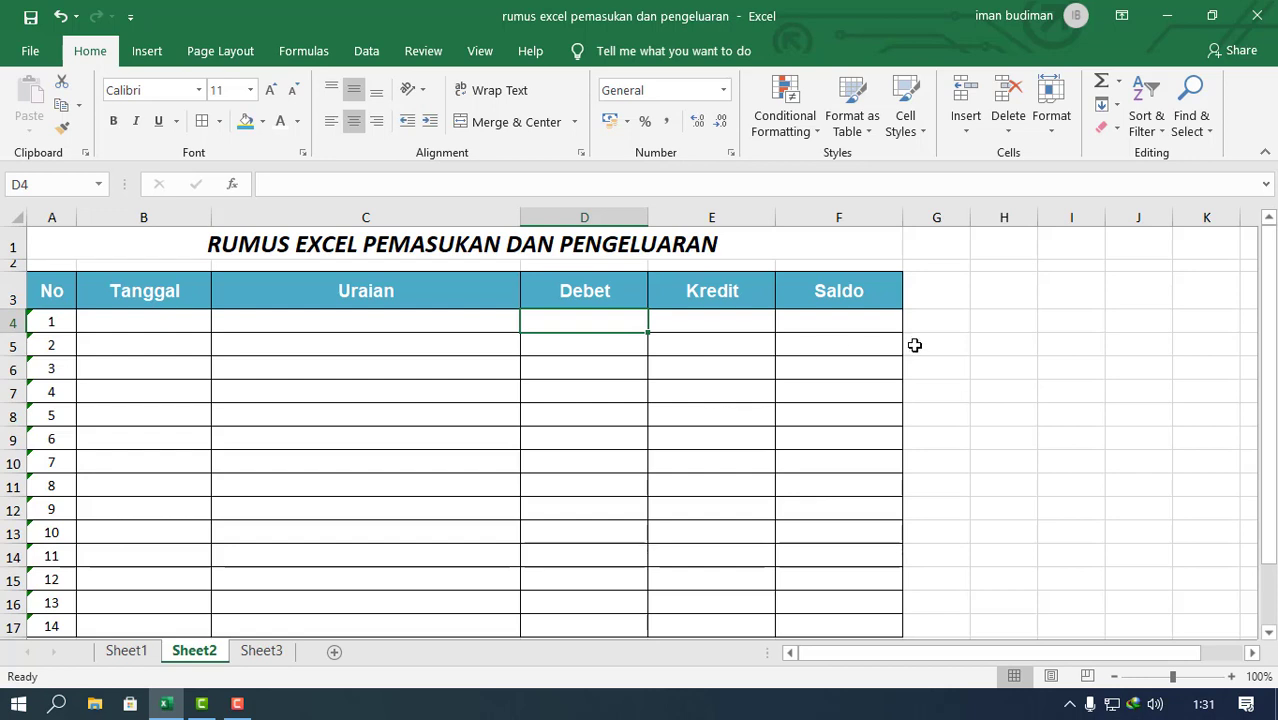
left_click_drag(614, 321, 850, 314)
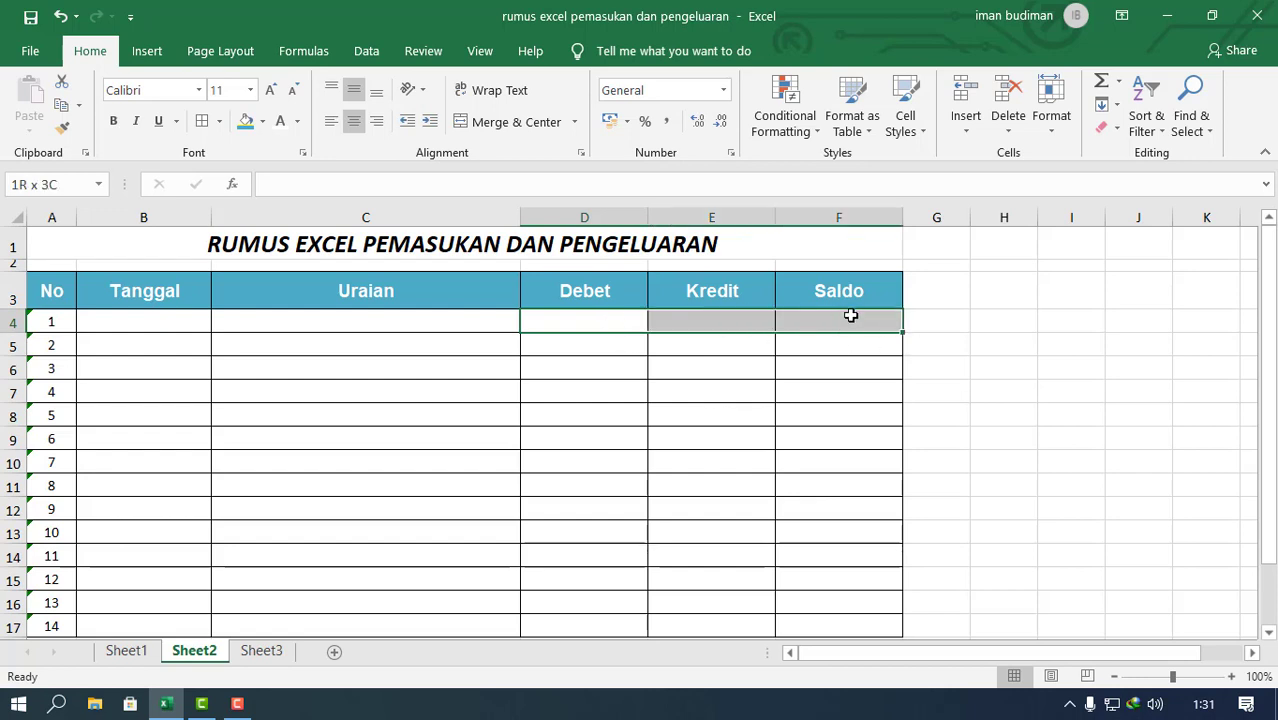
left_click(551, 288)
left_click(717, 320)
left_click(839, 322)
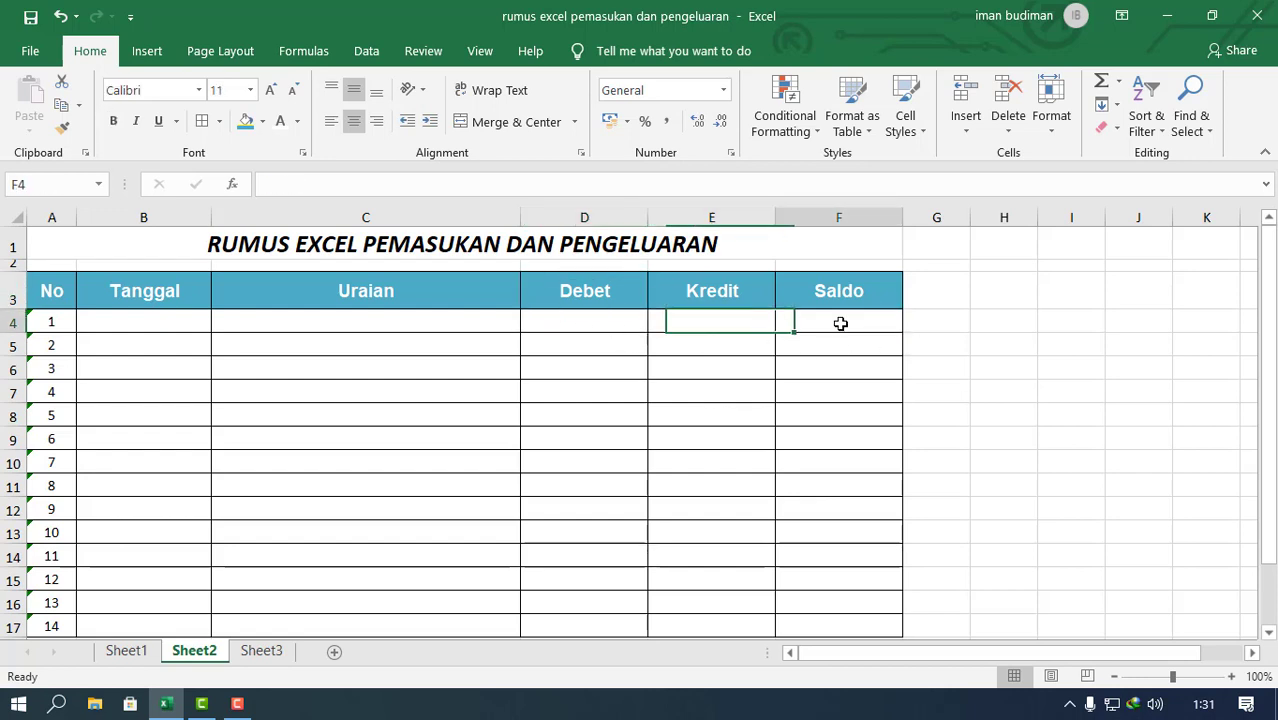
Step: Merge and centre A18:C18 below the last numbered row and enter the label JUMLAH
scroll(720, 433, "down", 2)
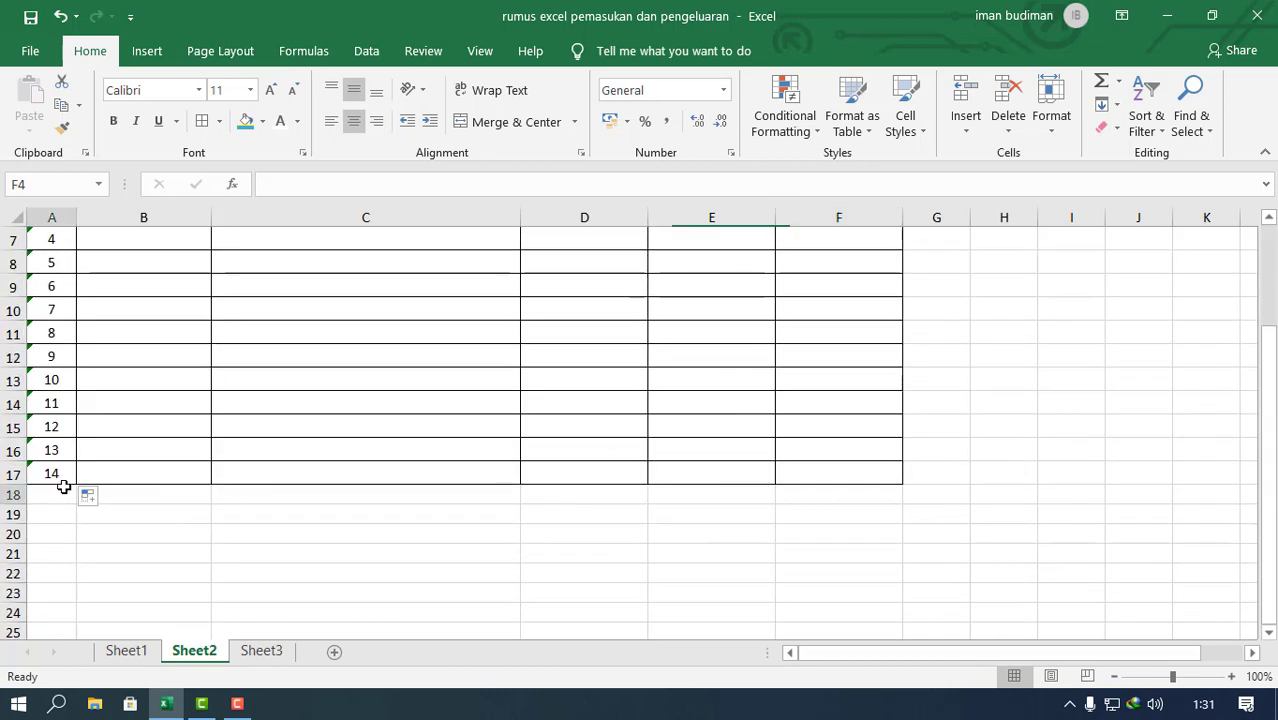
left_click_drag(60, 492, 508, 494)
scroll(582, 476, "up", 2)
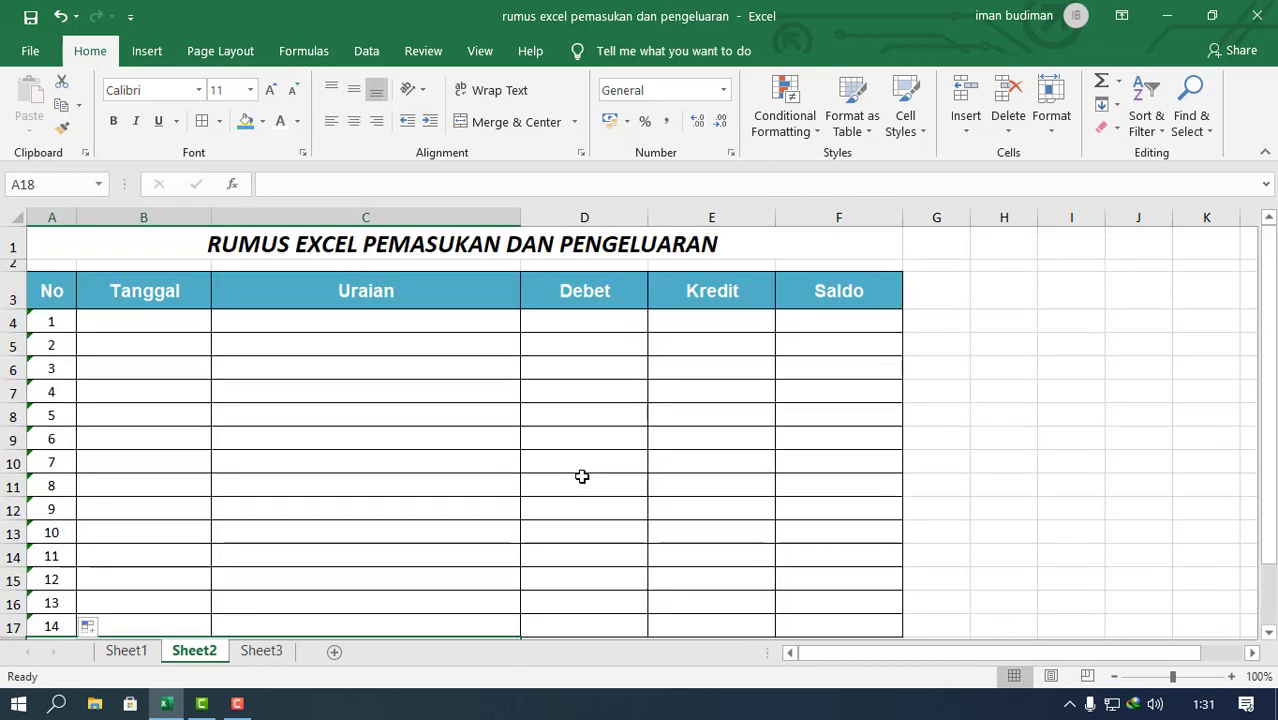
scroll(582, 476, "down", 4)
left_click(491, 123)
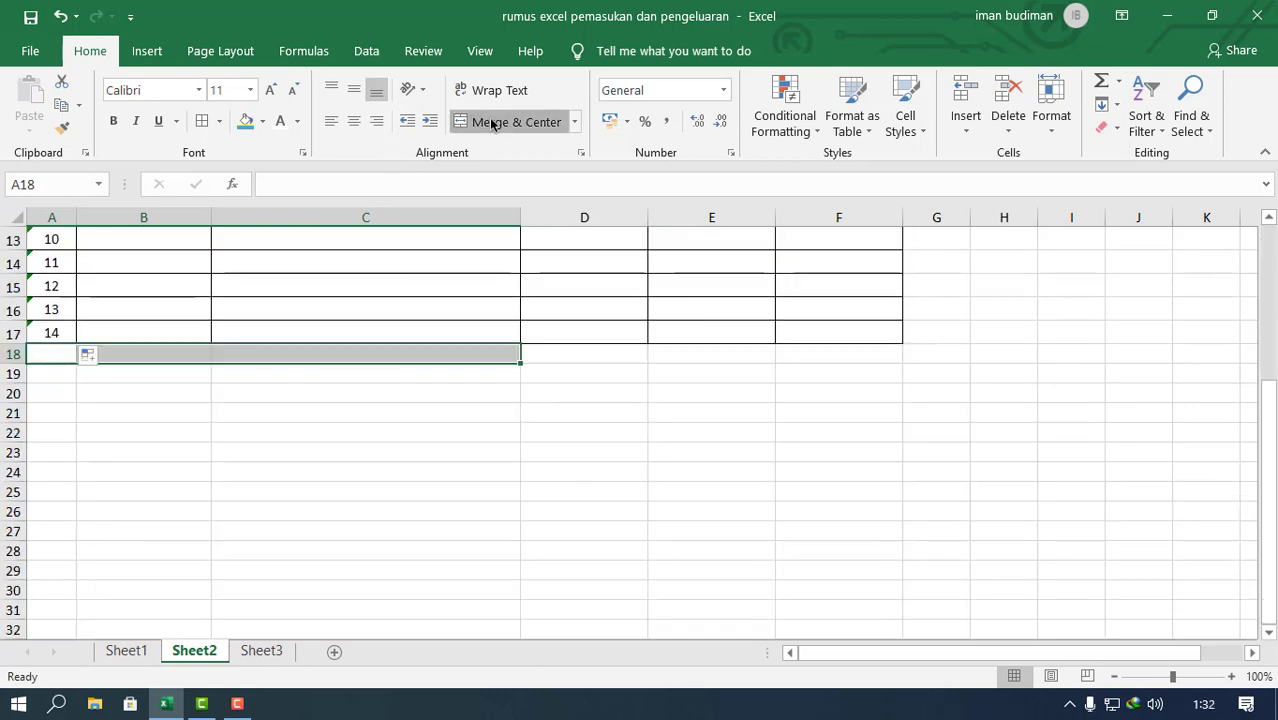
type("J")
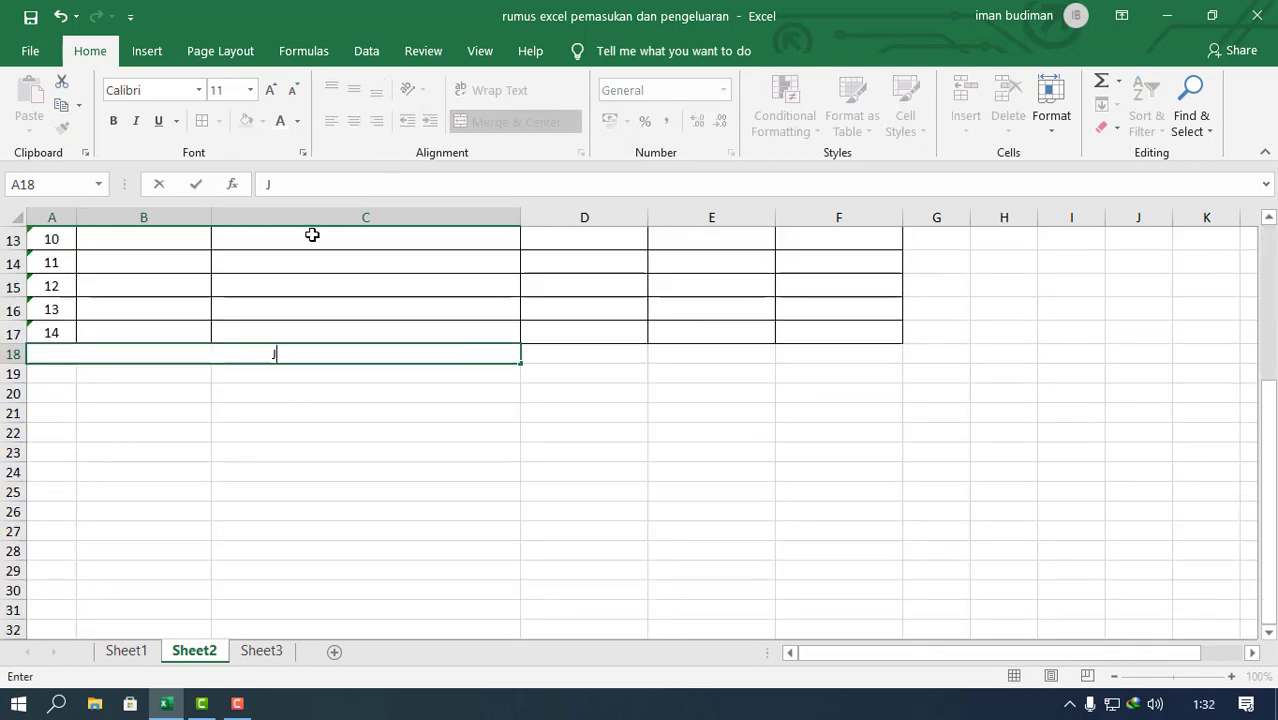
type("UMLAH")
left_click(522, 410)
Step: Make the JUMLAH label bold and apply all borders to the total row A18:F18
left_click(408, 352)
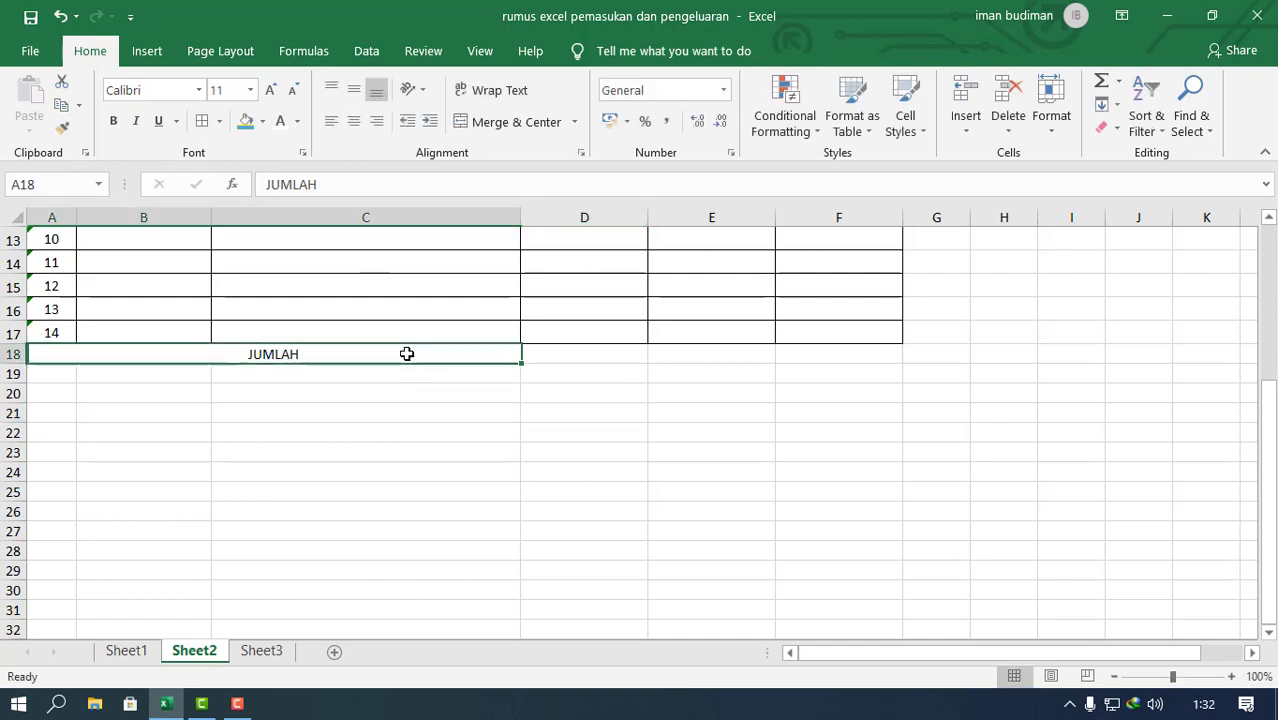
left_click(114, 121)
left_click(340, 568)
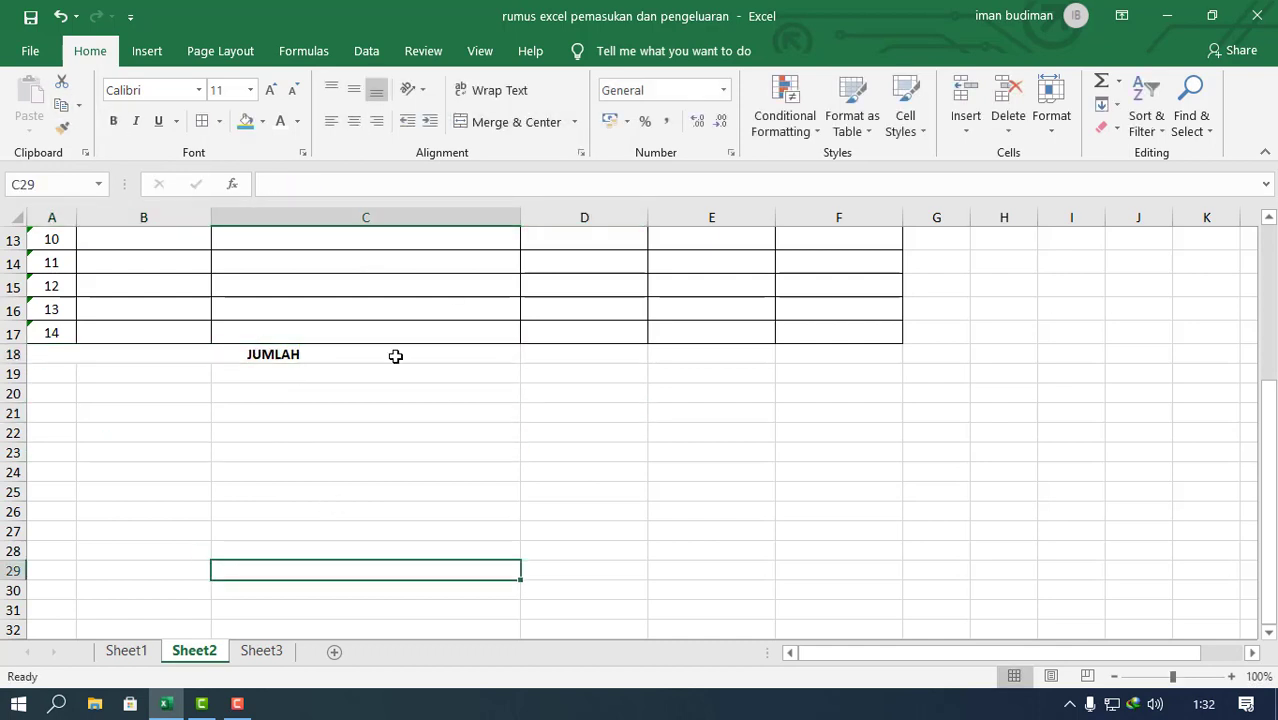
left_click_drag(397, 354, 827, 350)
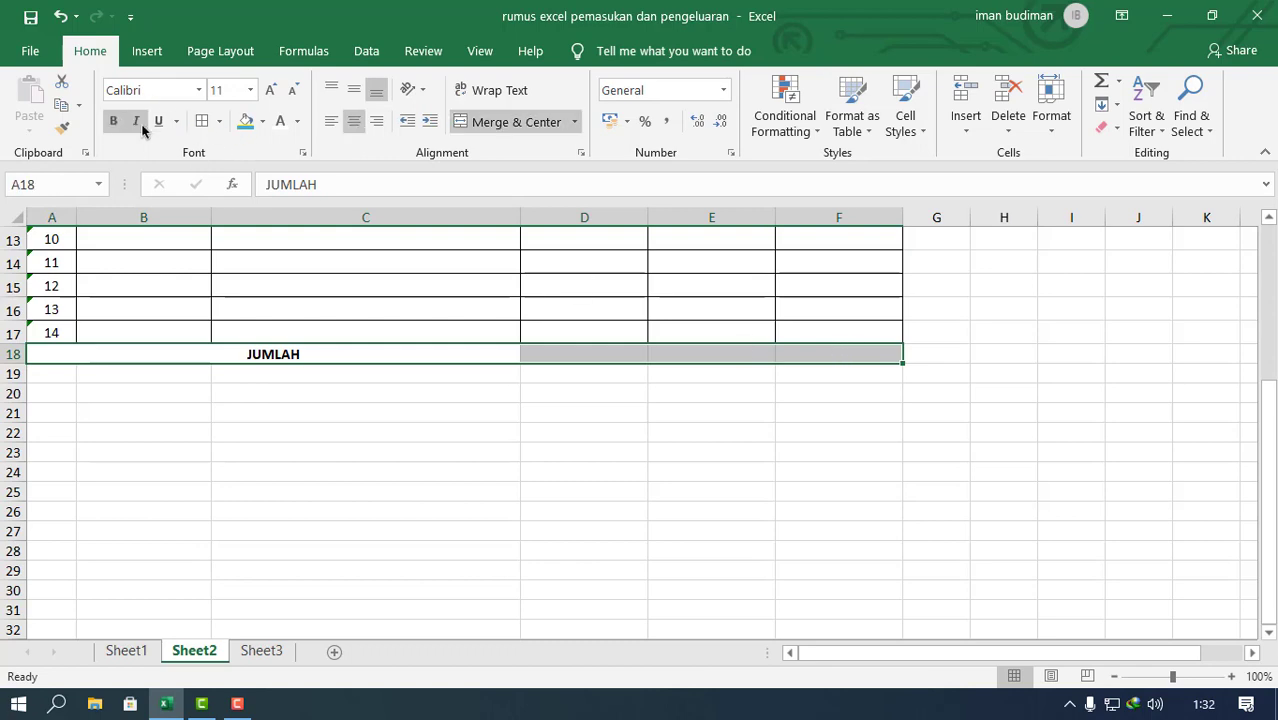
left_click(440, 373)
Step: Review the table from the header row to the JUMLAH row, including the Debet, Kredit and Saldo columns
scroll(582, 491, "up", 4)
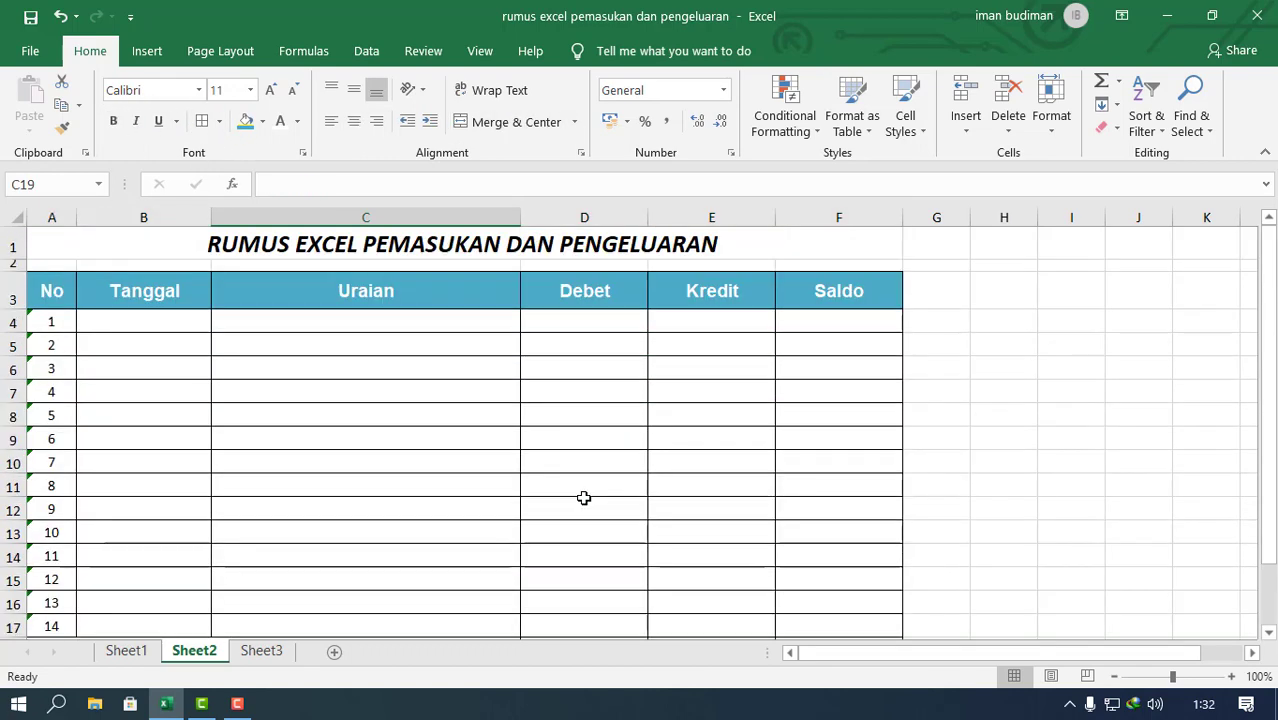
scroll(582, 497, "down", 3)
scroll(391, 419, "up", 3)
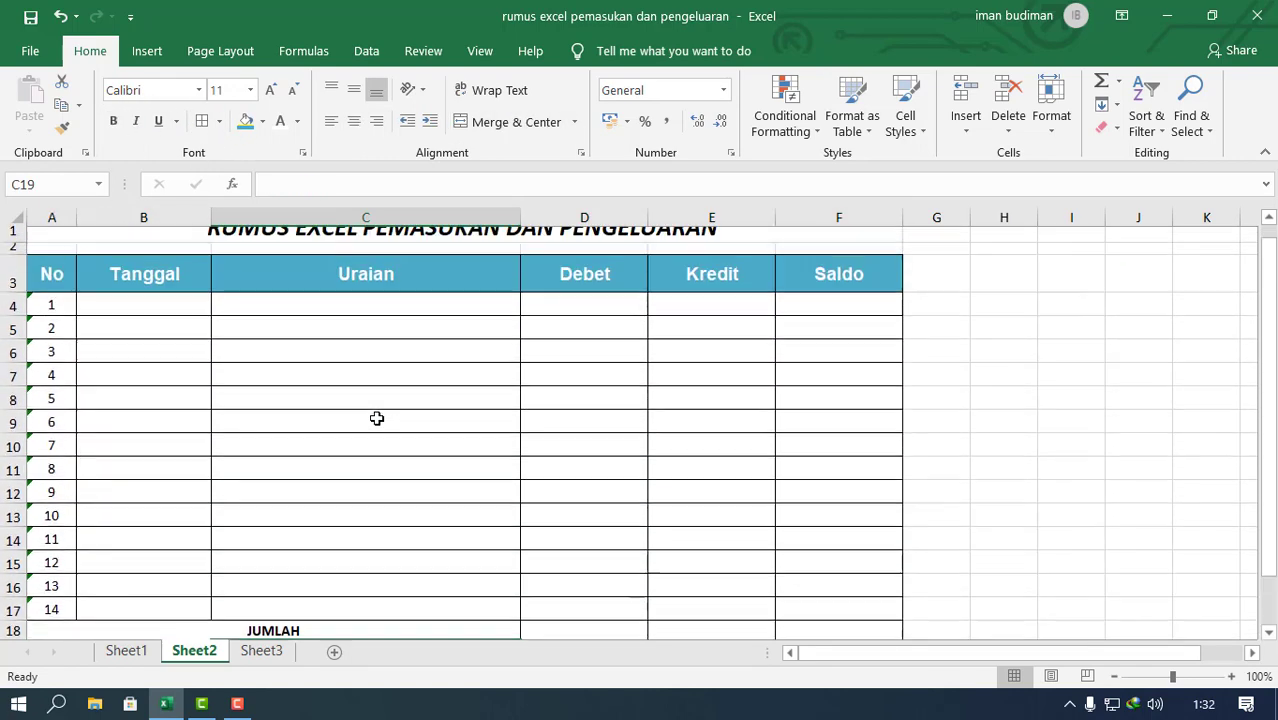
left_click(875, 320)
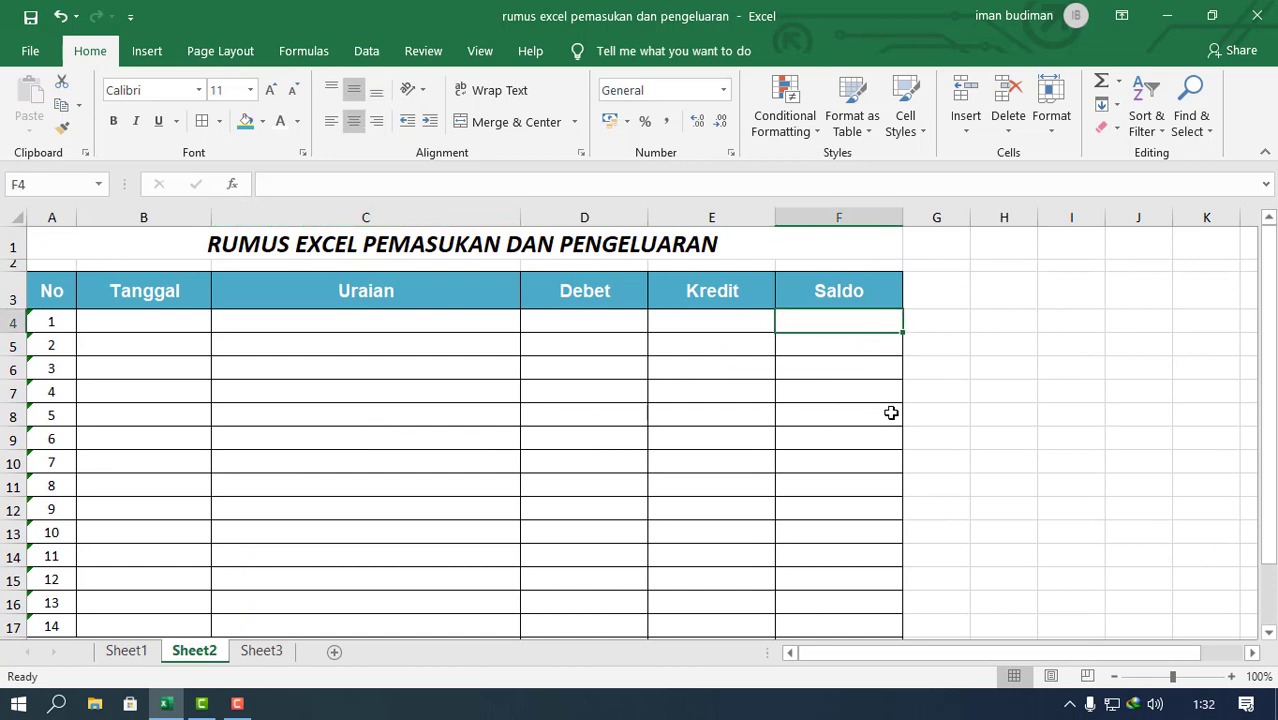
scroll(891, 413, "down", 3)
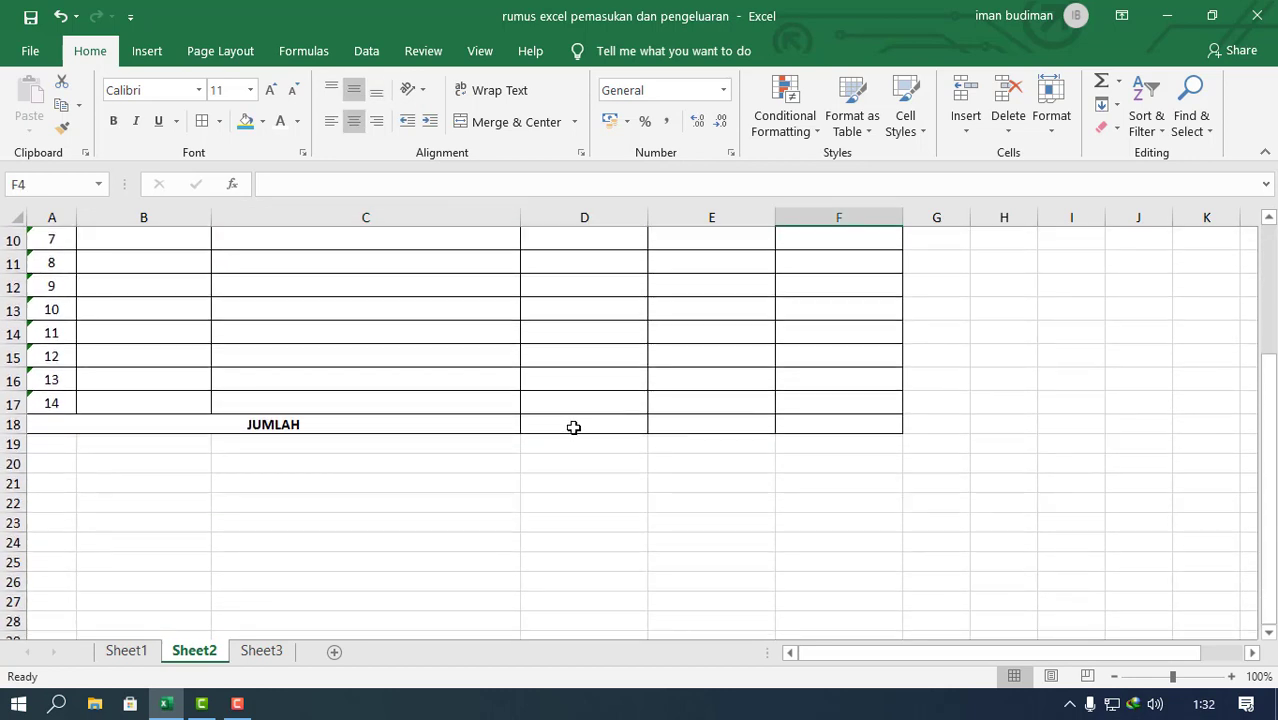
left_click_drag(573, 427, 790, 423)
scroll(790, 423, "up", 1)
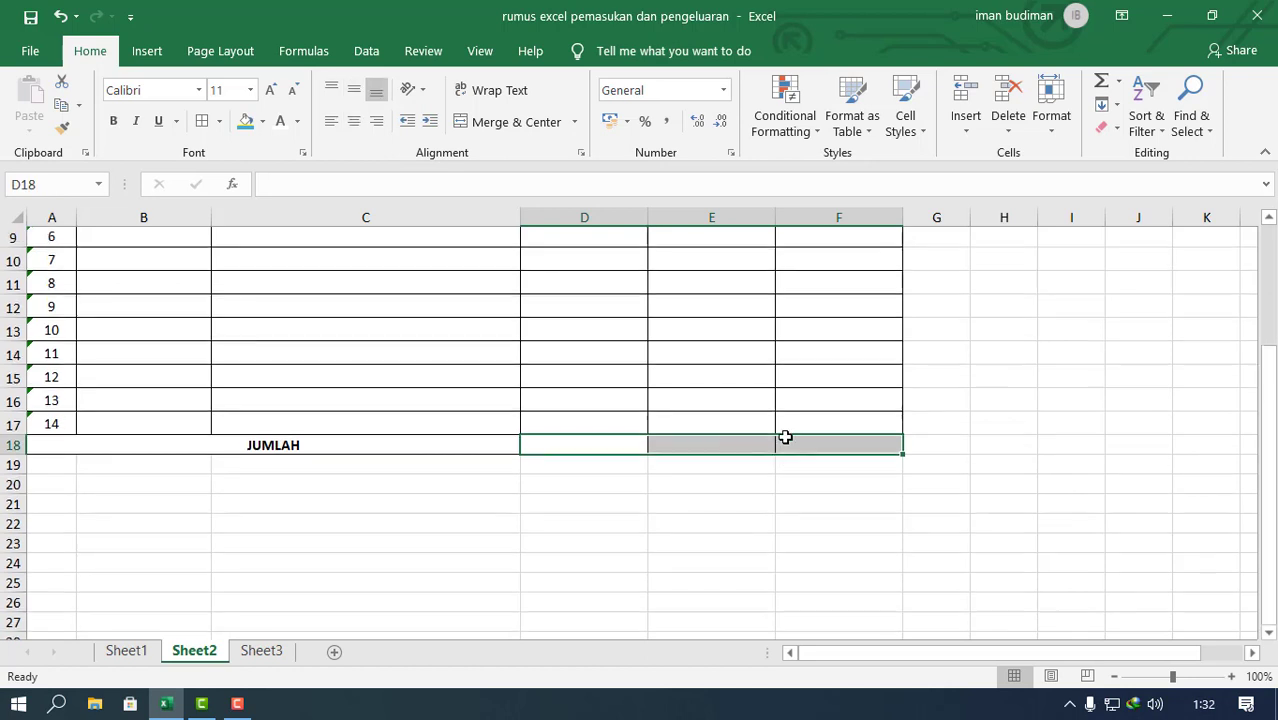
scroll(785, 437, "up", 3)
left_click(556, 290)
left_click(720, 290)
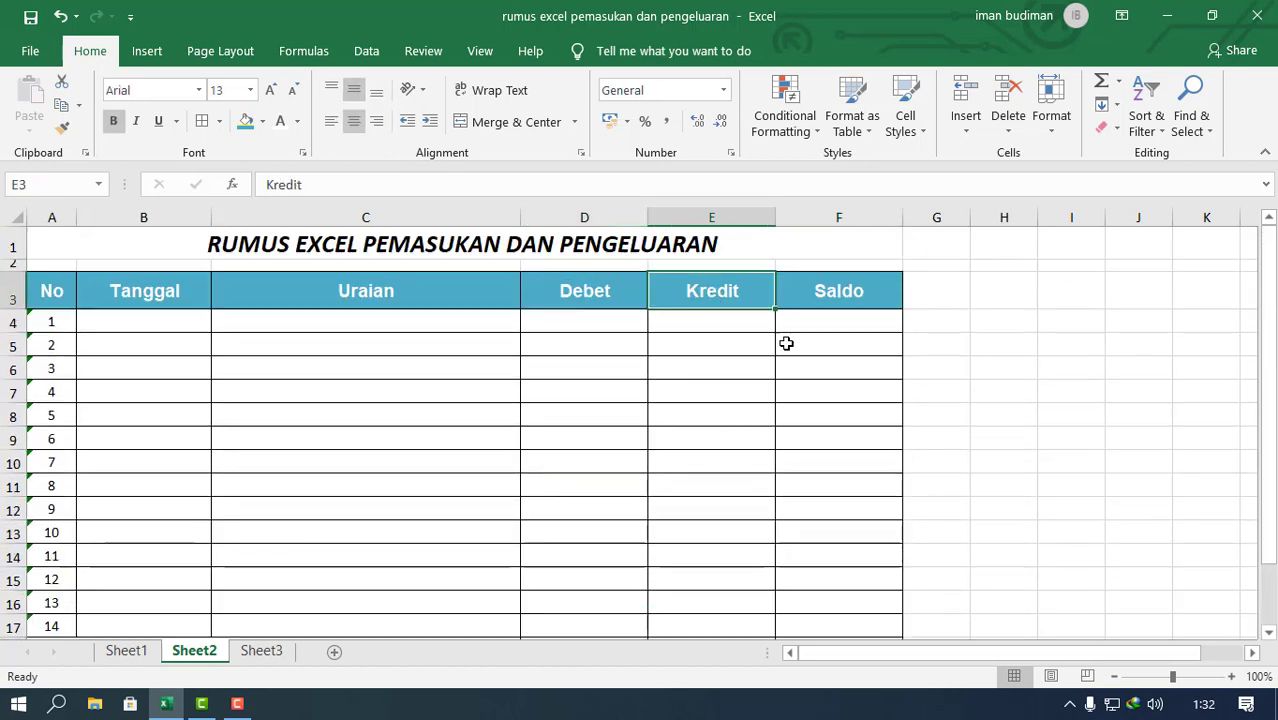
left_click(830, 321)
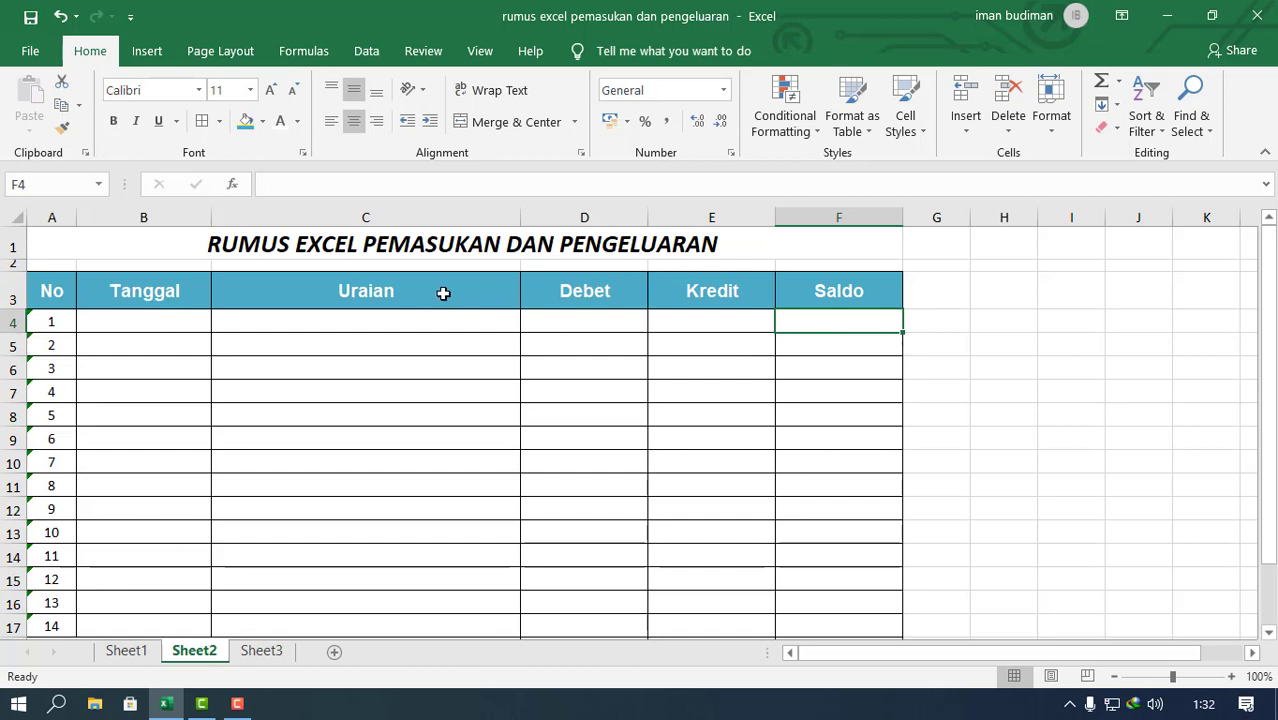
scroll(443, 293, "down", 1)
scroll(442, 294, "up", 1)
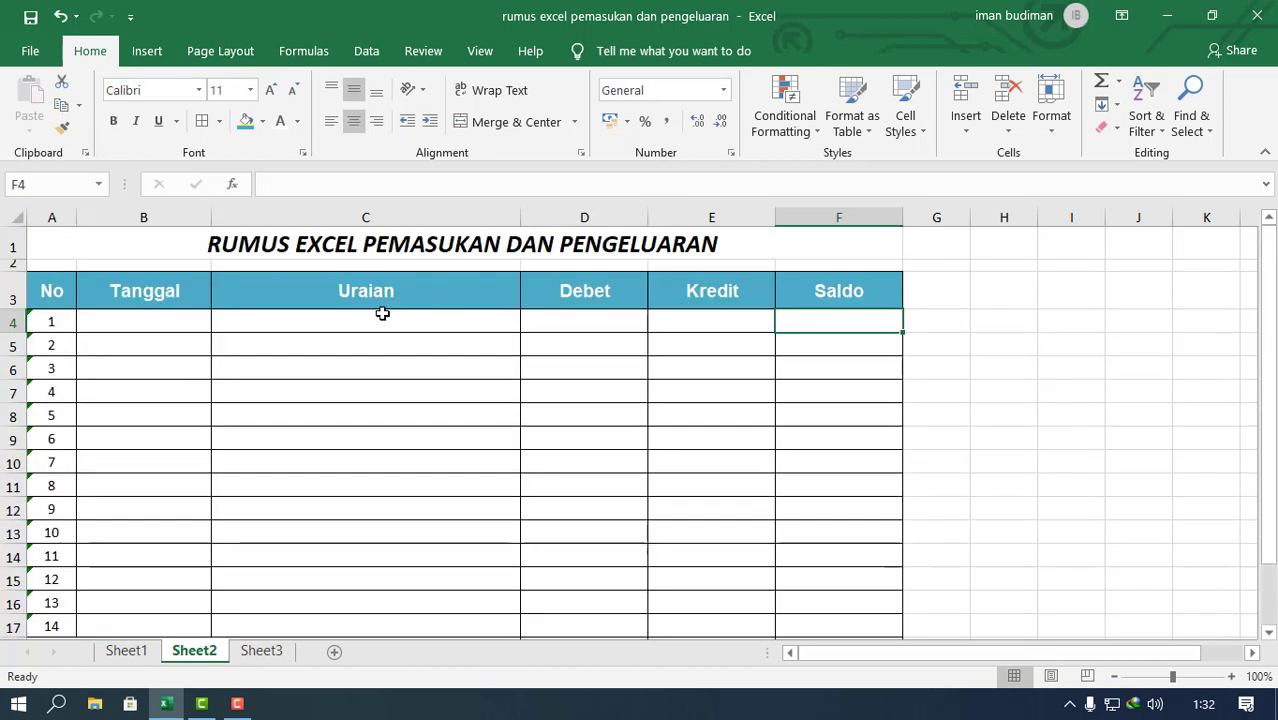
left_click_drag(35, 289, 782, 286)
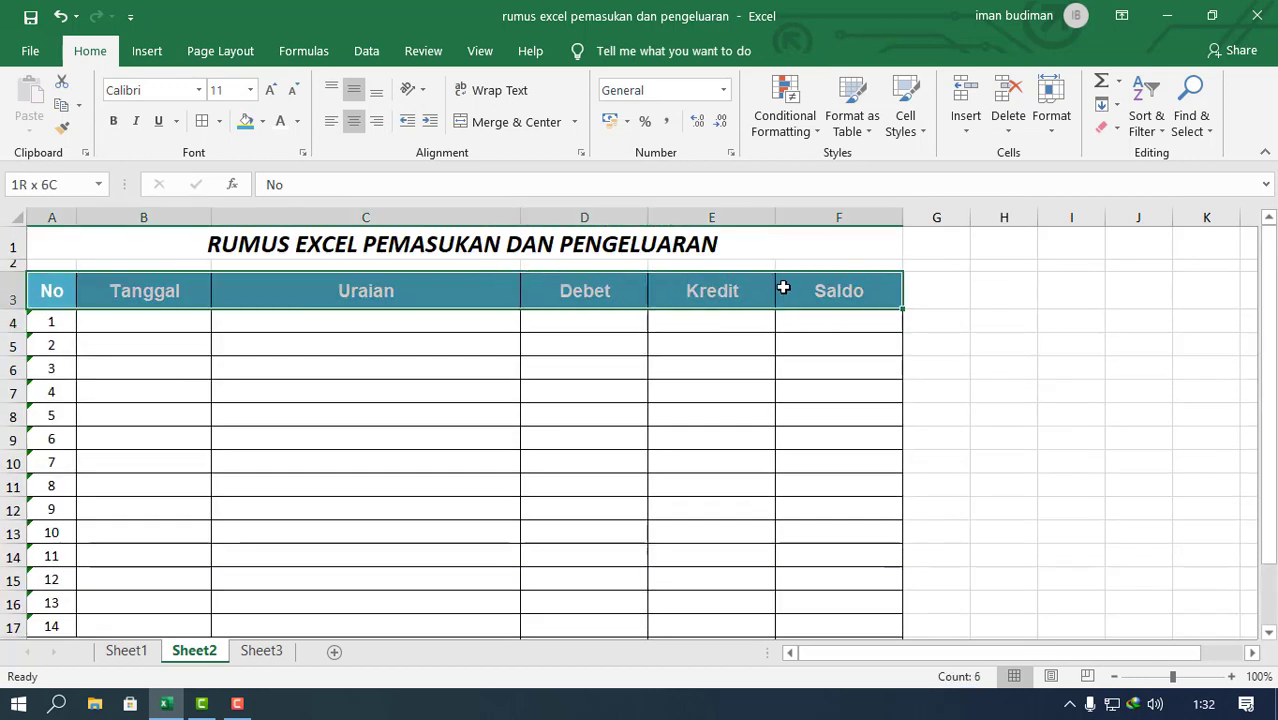
left_click(502, 422)
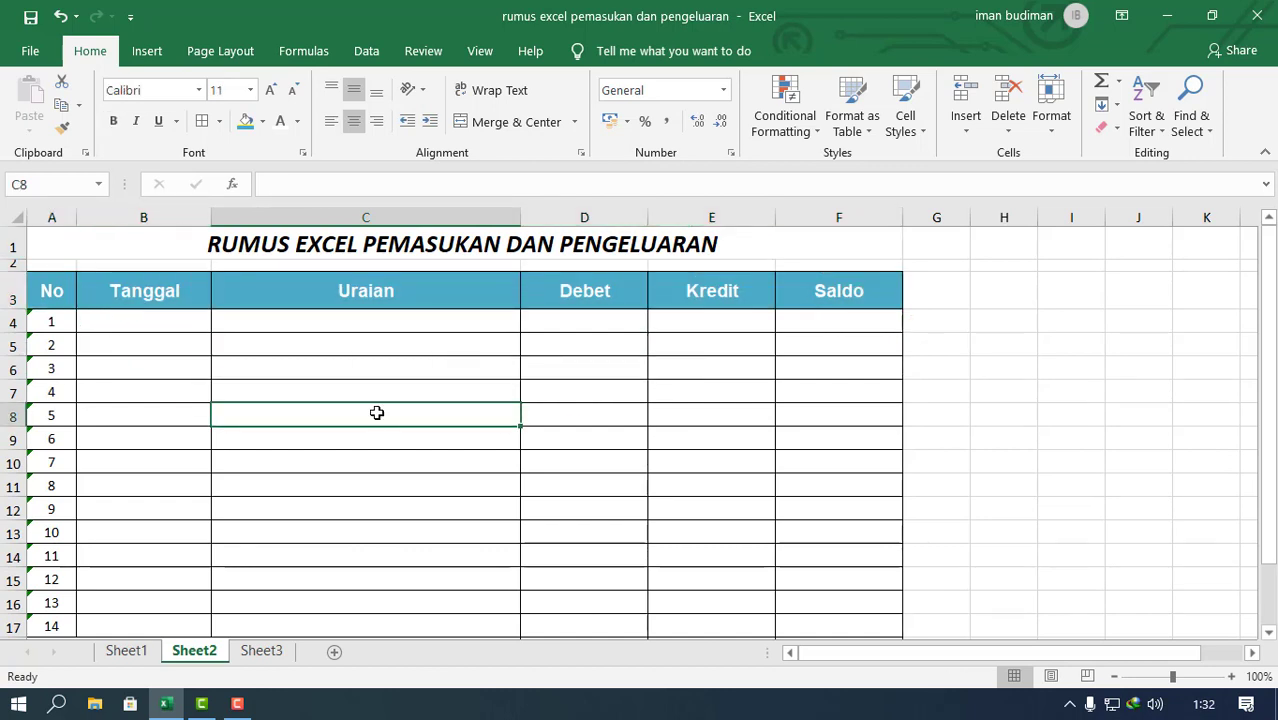
Step: Set the font of the entire sheet to Arial
key("ctrl+a")
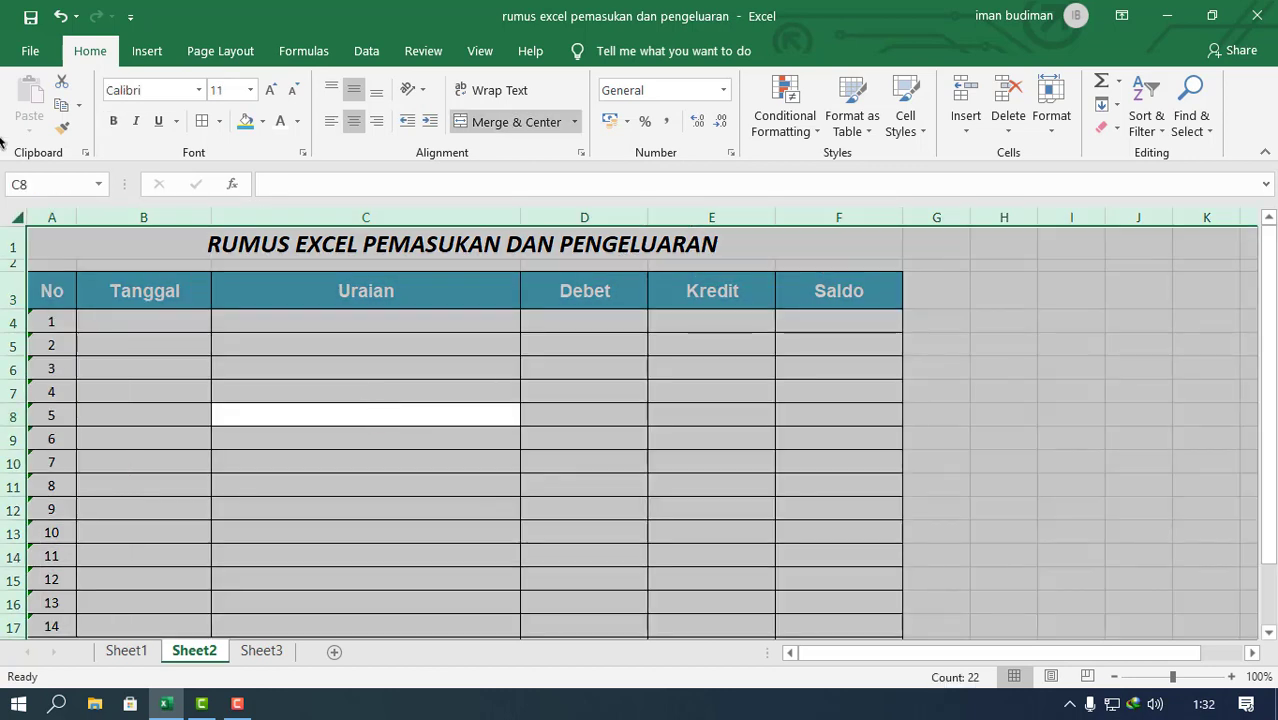
left_click(198, 90)
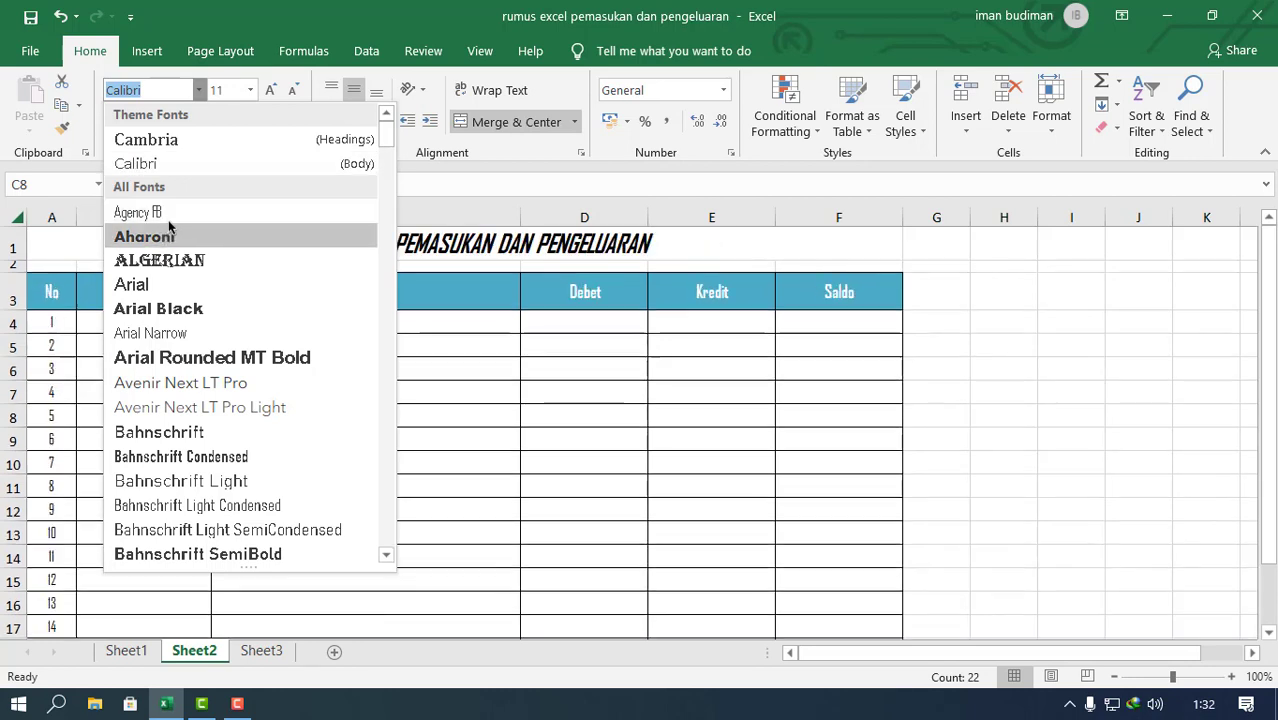
left_click(161, 284)
left_click(635, 421)
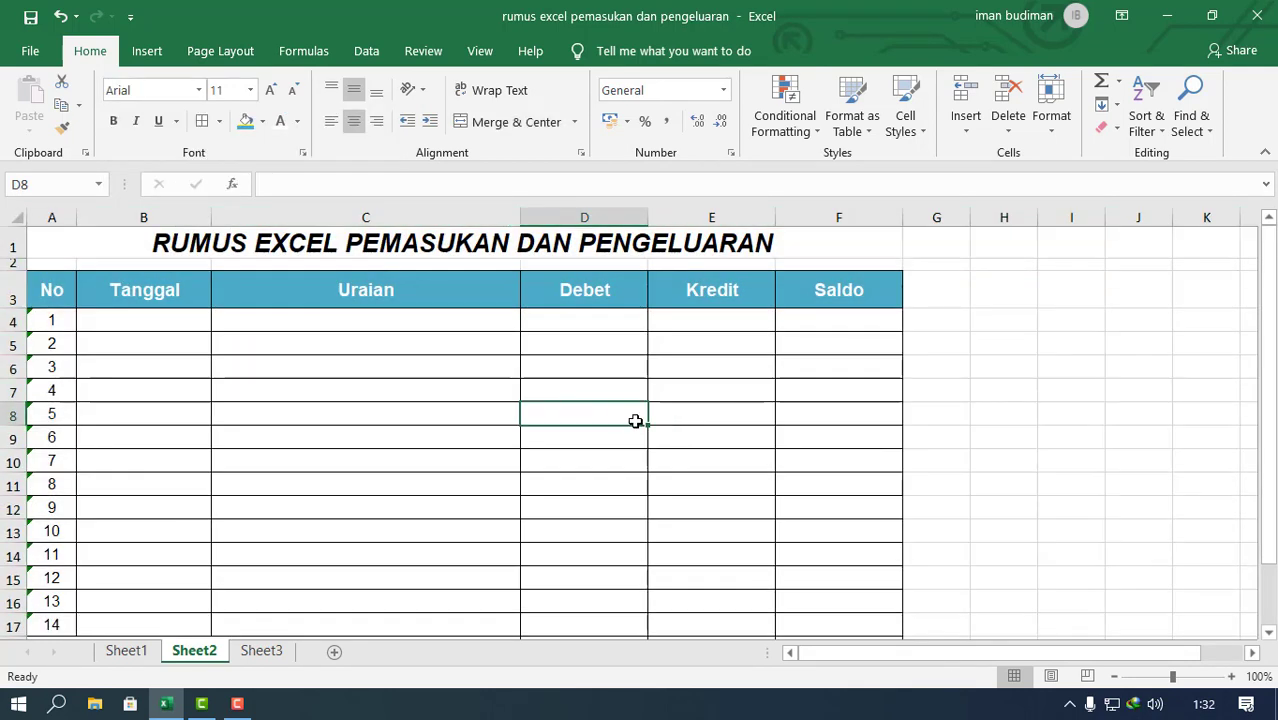
Step: Make JUMLAH row 18 taller and middle-align the contents of A18:F18 vertically
scroll(640, 423, "down", 5)
scroll(391, 379, "up", 3)
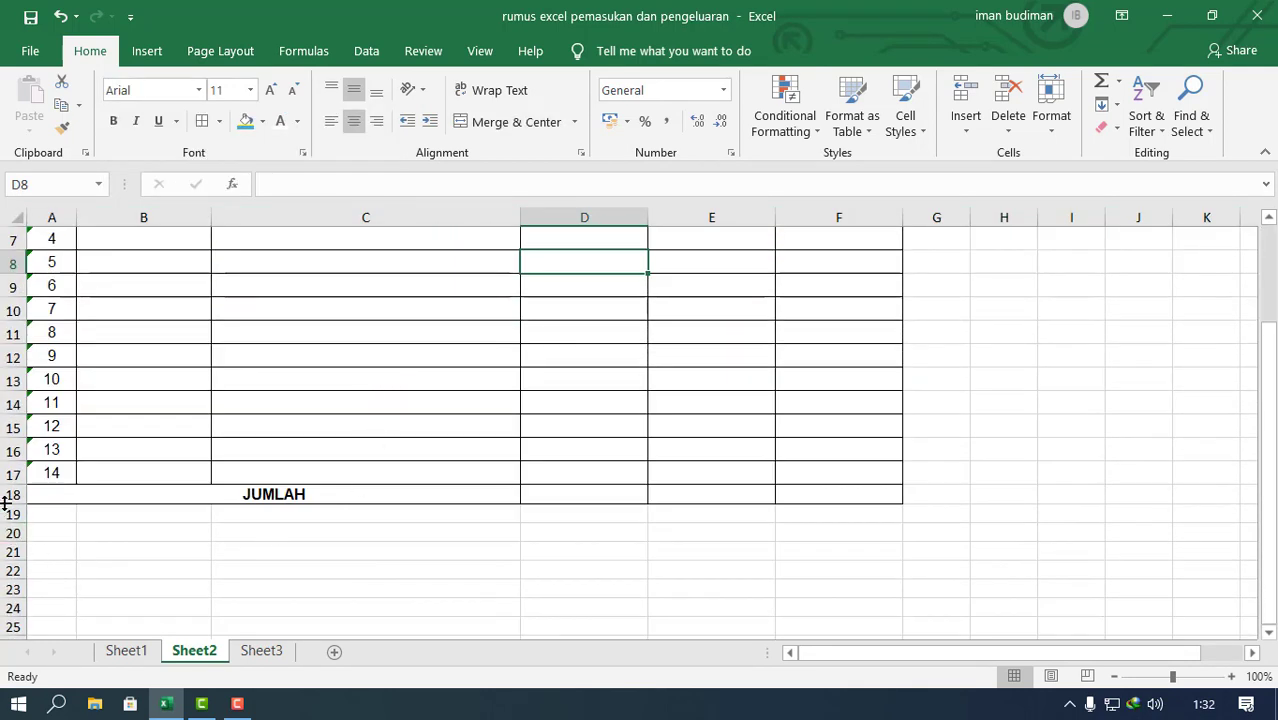
left_click_drag(5, 504, 6, 512)
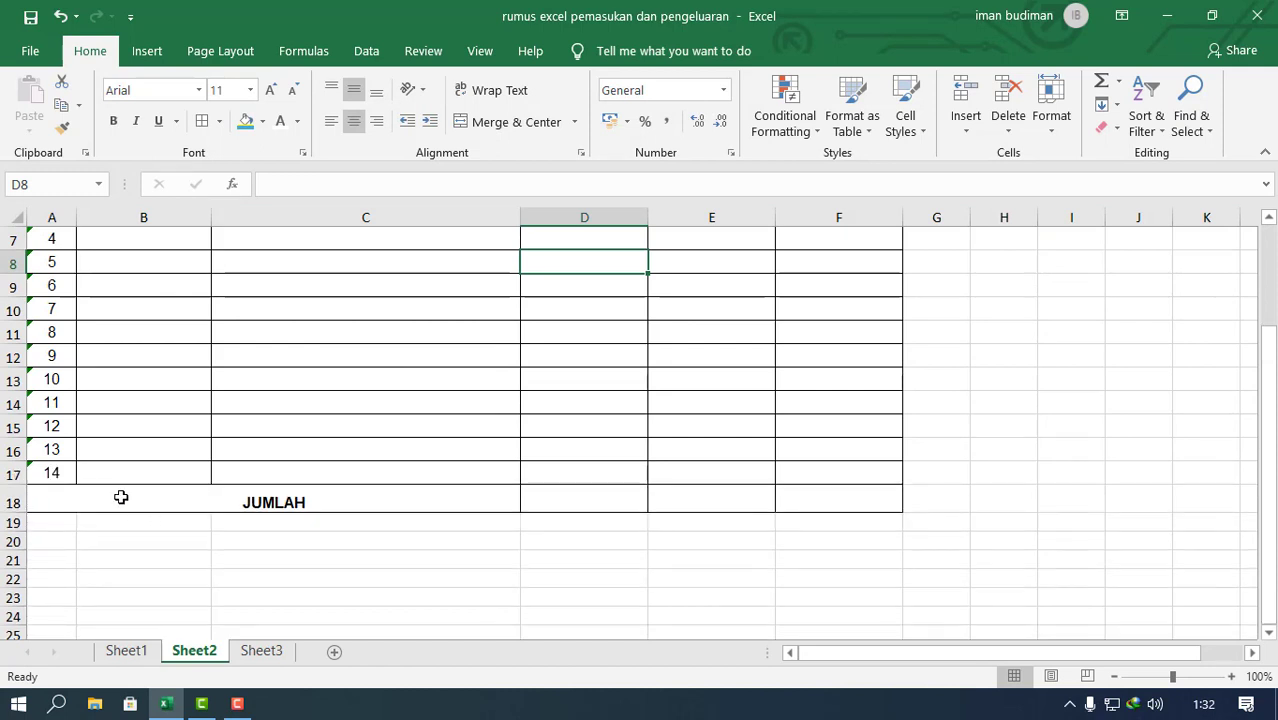
left_click_drag(120, 497, 870, 497)
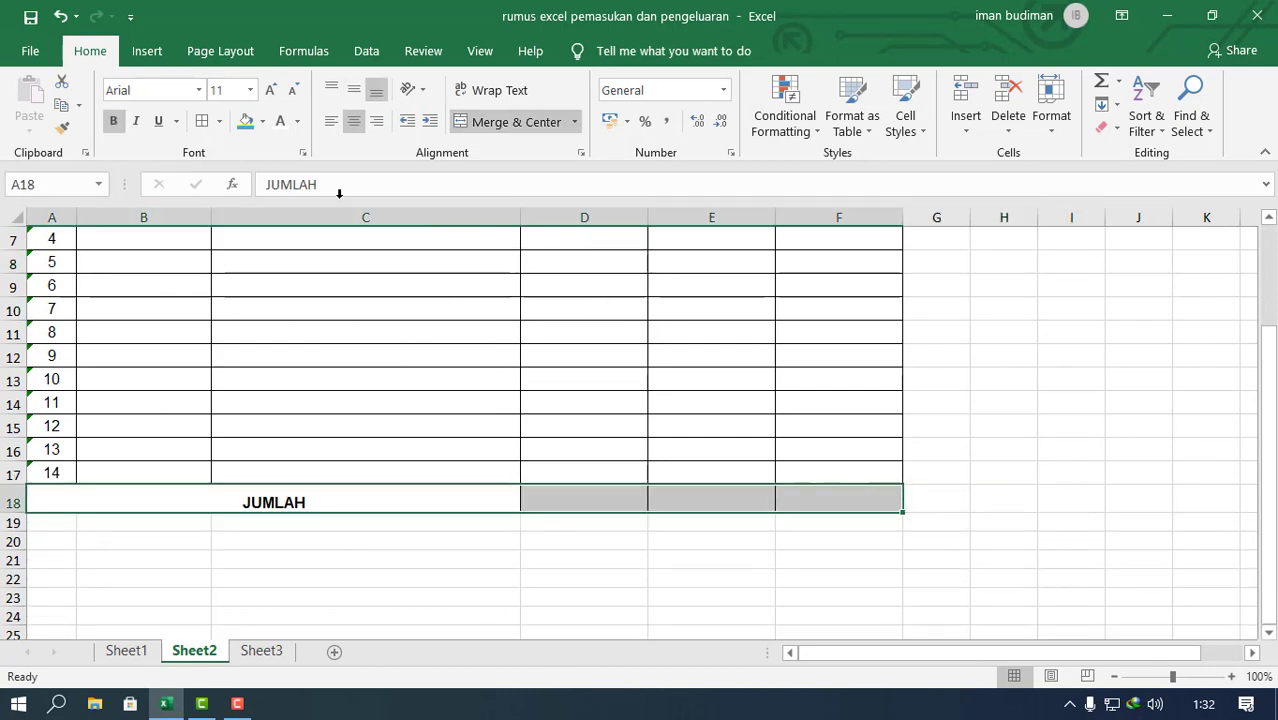
left_click(354, 89)
Step: Fill the JUMLAH row A18:F18 with the same light teal as the table header
left_click(263, 121)
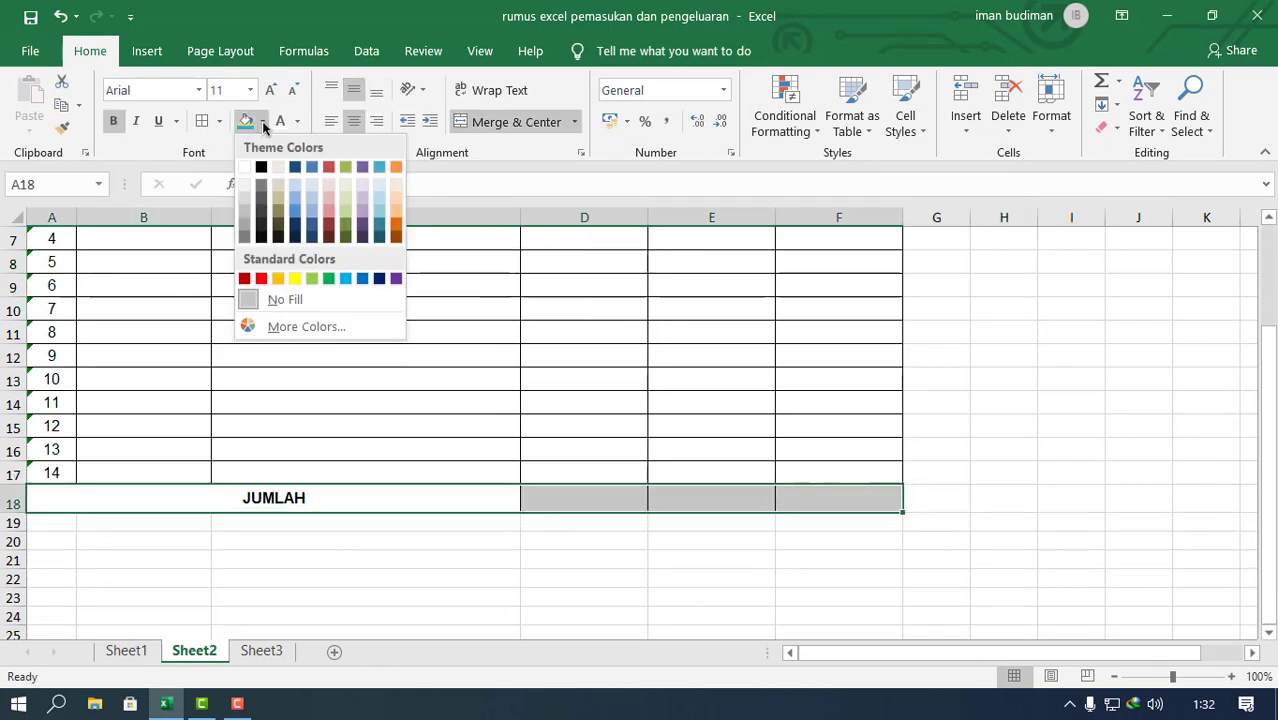
left_click(263, 121)
left_click(245, 121)
left_click(950, 518)
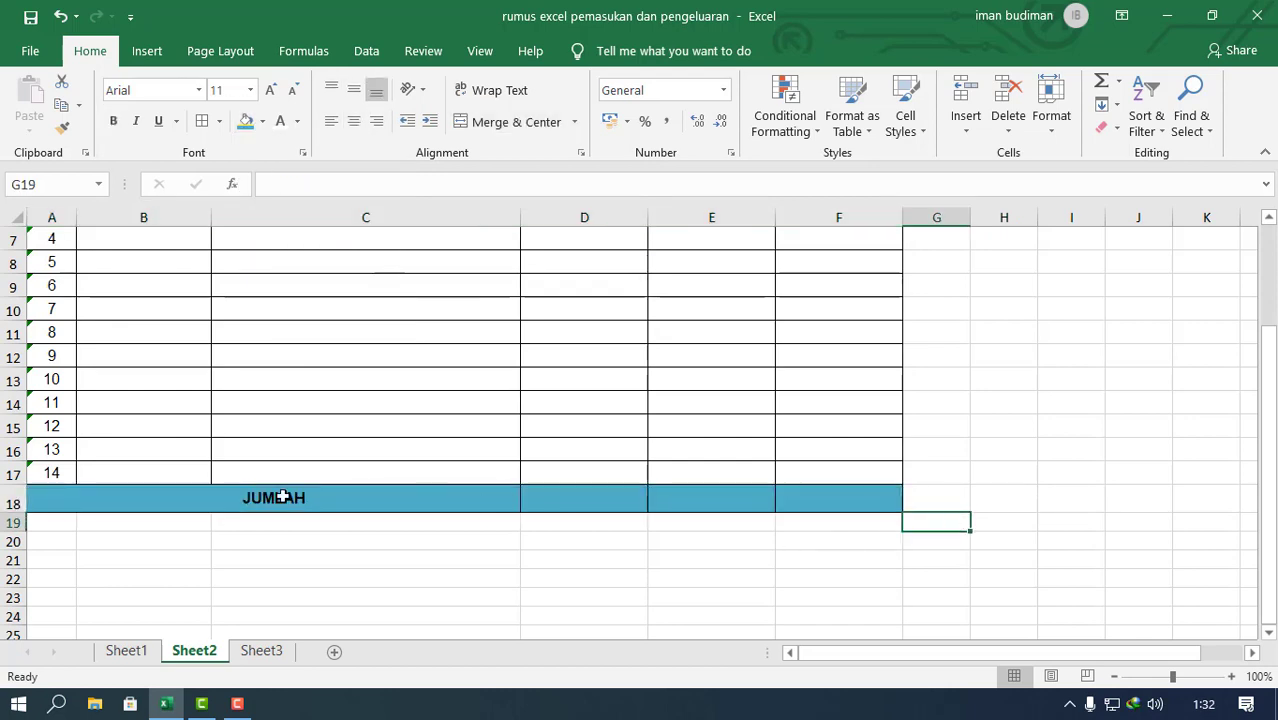
Step: Set the font colour of the JUMLAH row A18:F18 to white
left_click_drag(283, 497, 873, 497)
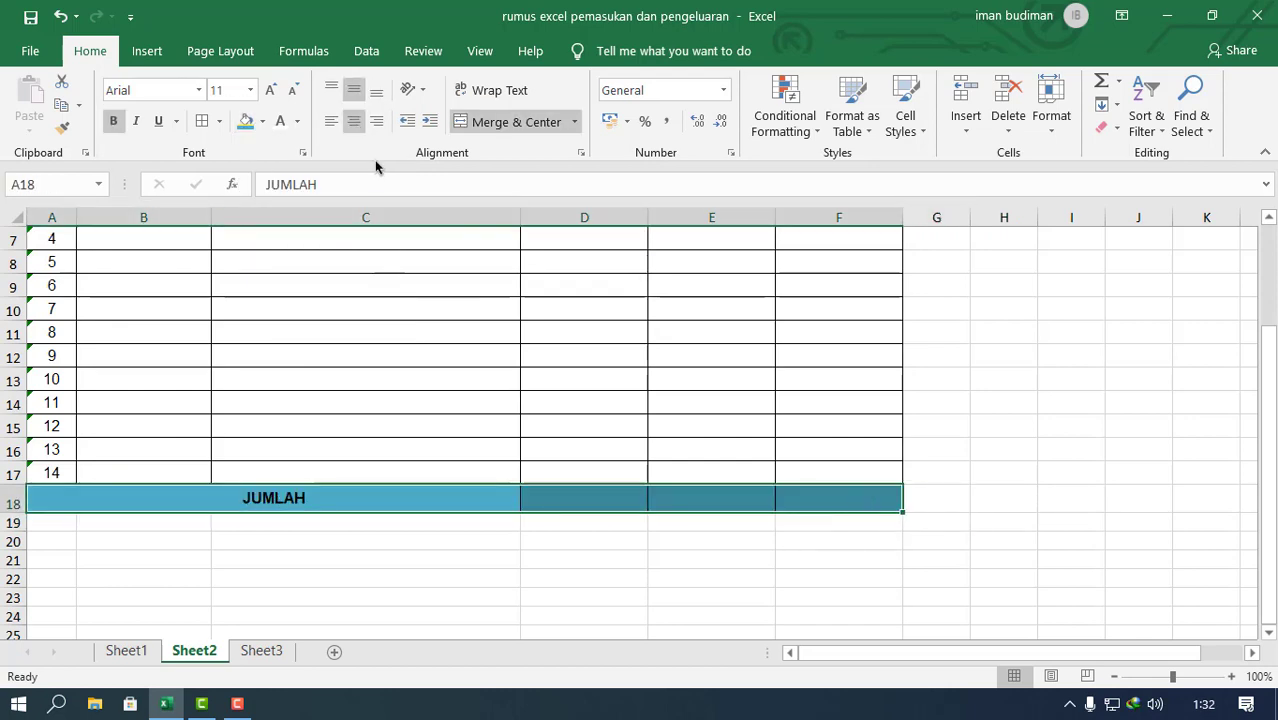
left_click(283, 121)
left_click(584, 616)
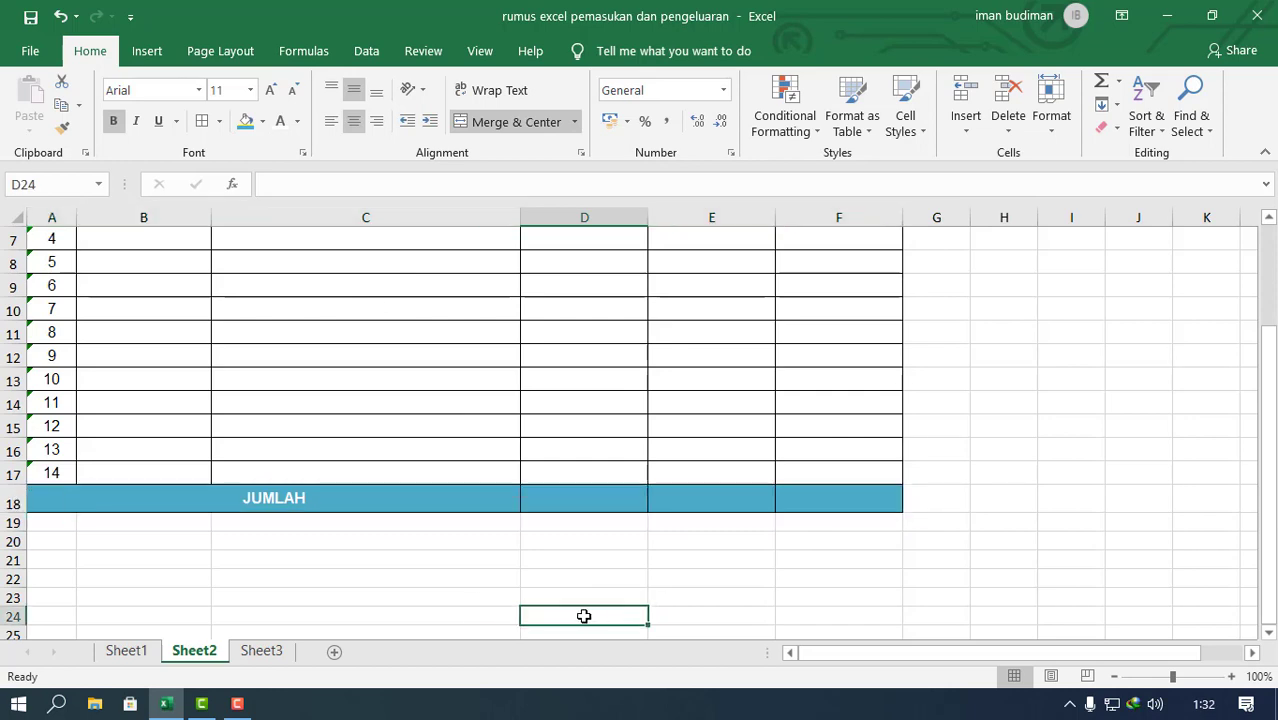
left_click(487, 537)
Step: Fill the header row A3:F3 with the darkest shade of the teal theme colour
scroll(490, 537, "up", 2)
left_click(900, 287)
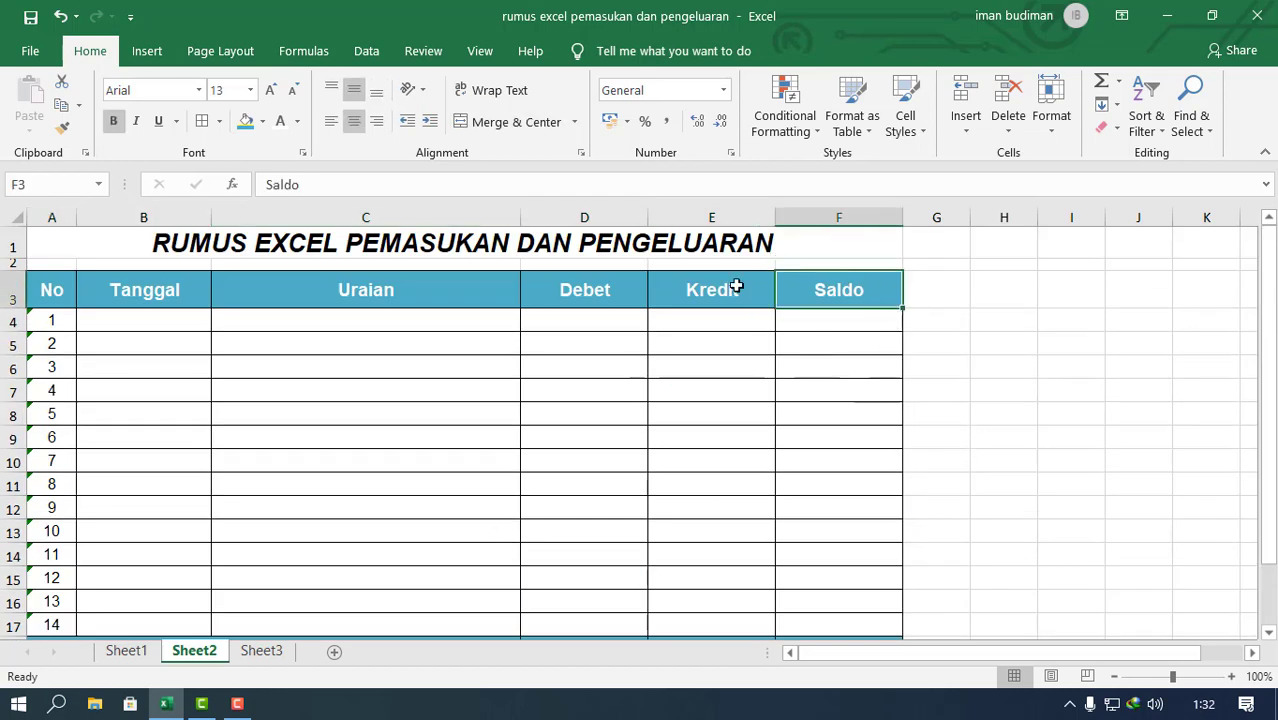
left_click_drag(736, 287, 40, 290)
left_click(264, 121)
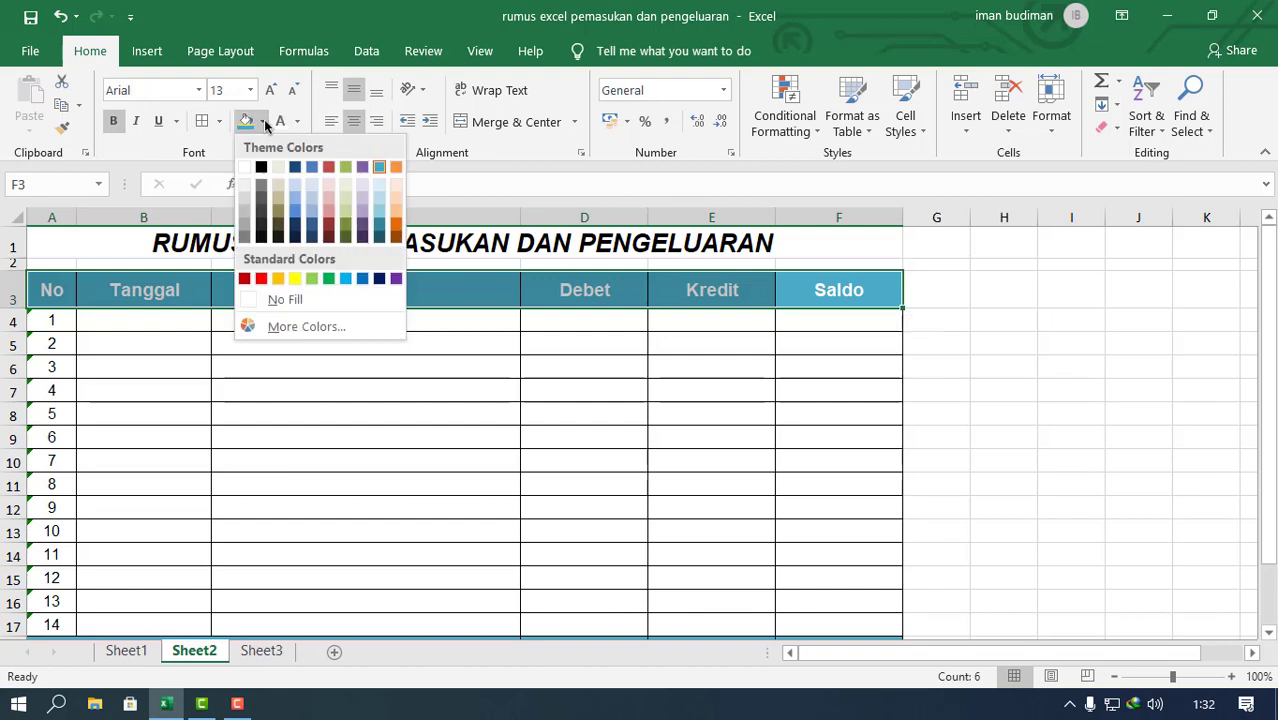
left_click(380, 238)
Step: Fill the JUMLAH row A18:F18 with the same dark teal as the header row
scroll(522, 348, "down", 2)
scroll(522, 348, "down", 2)
left_click_drag(171, 360, 890, 357)
left_click(243, 121)
left_click(462, 417)
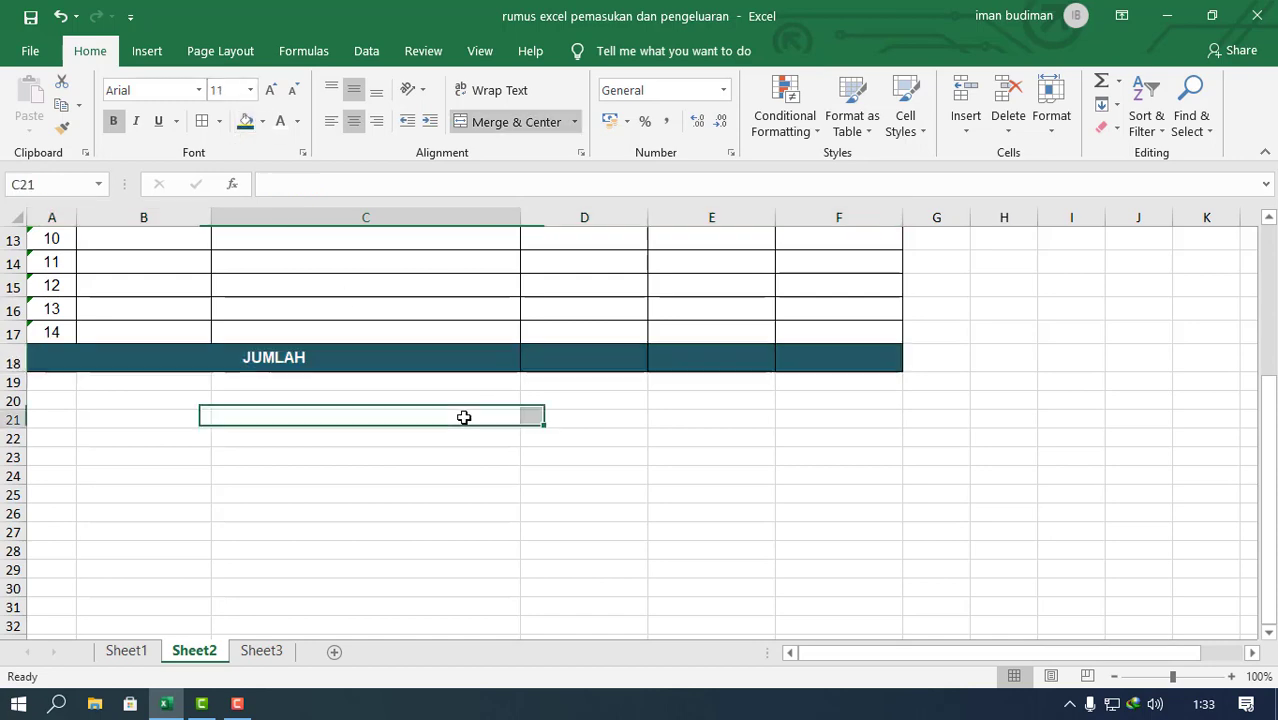
Step: Review the recoloured table, including the first Saldo cell F4 and the total cells D18:F18
scroll(730, 566, "up", 4)
scroll(732, 568, "up", 1)
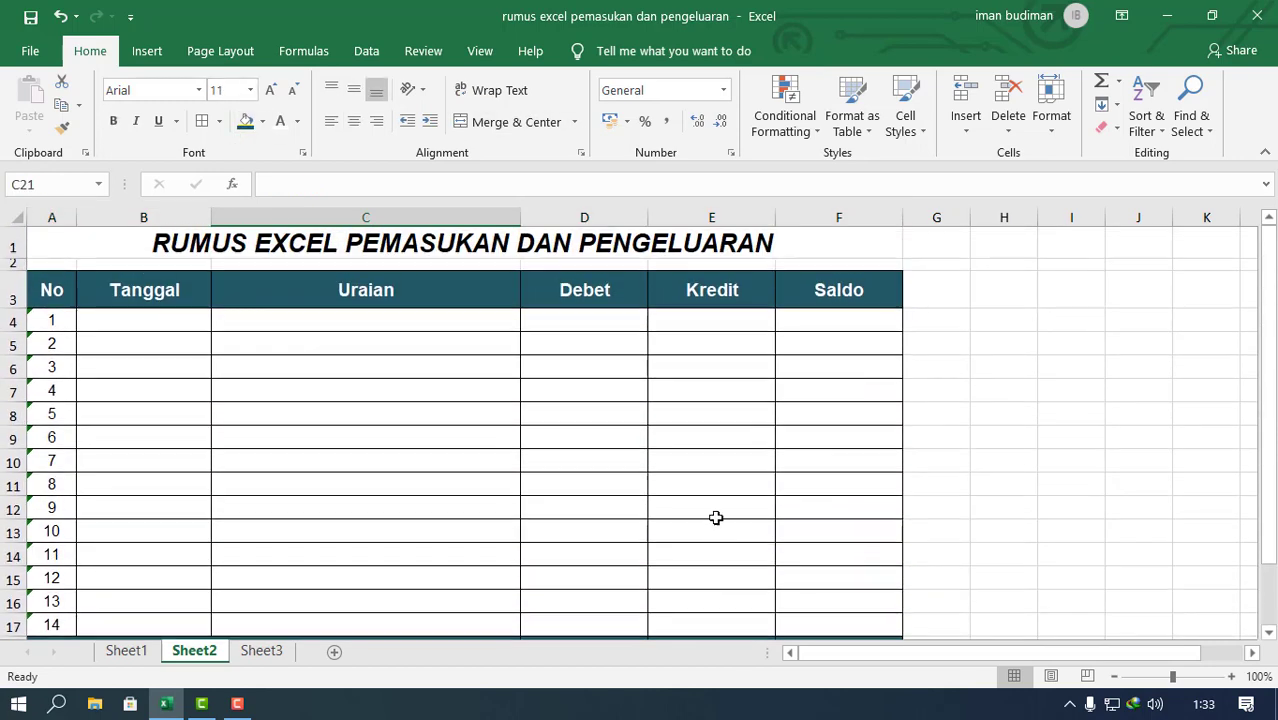
left_click(690, 427)
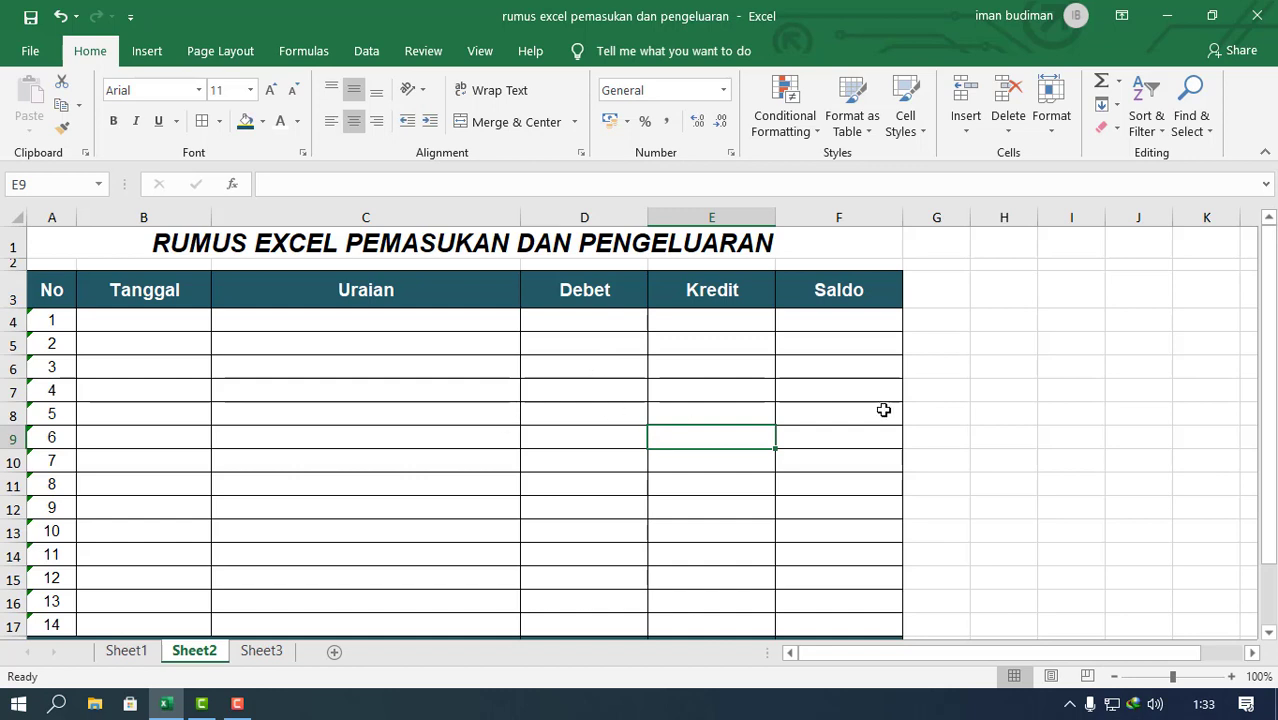
left_click(889, 322)
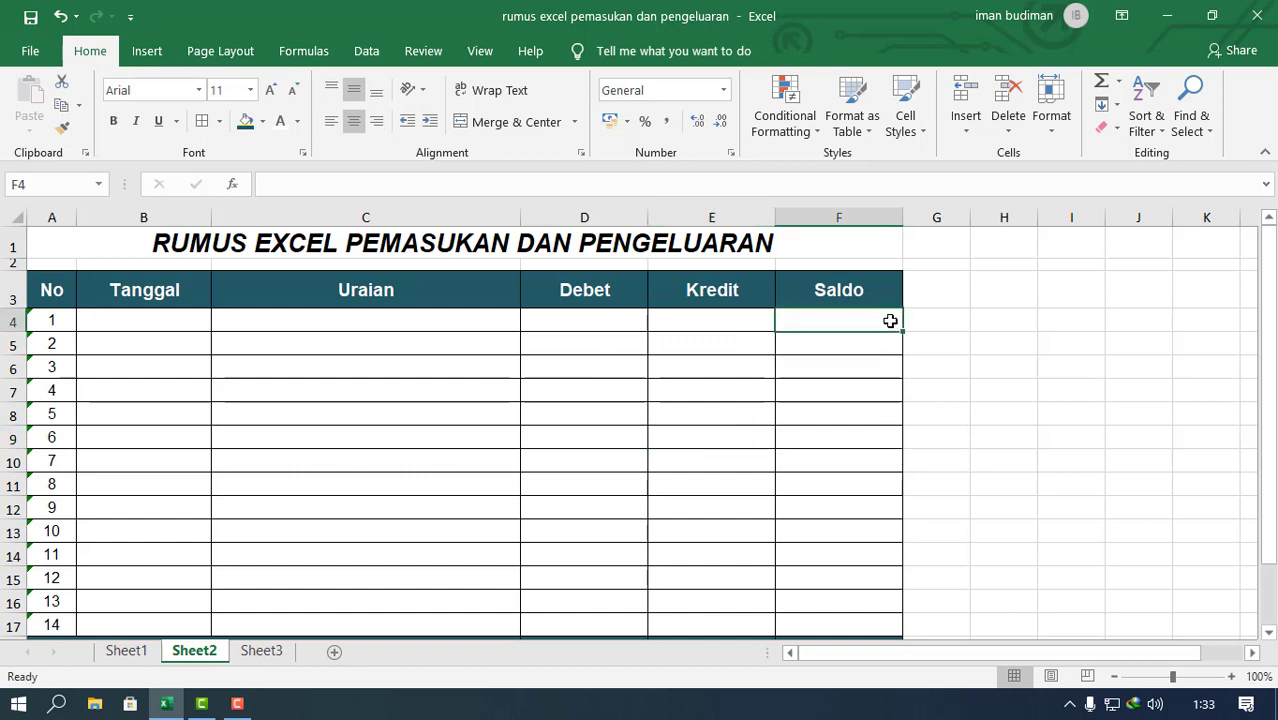
scroll(884, 323, "down", 4)
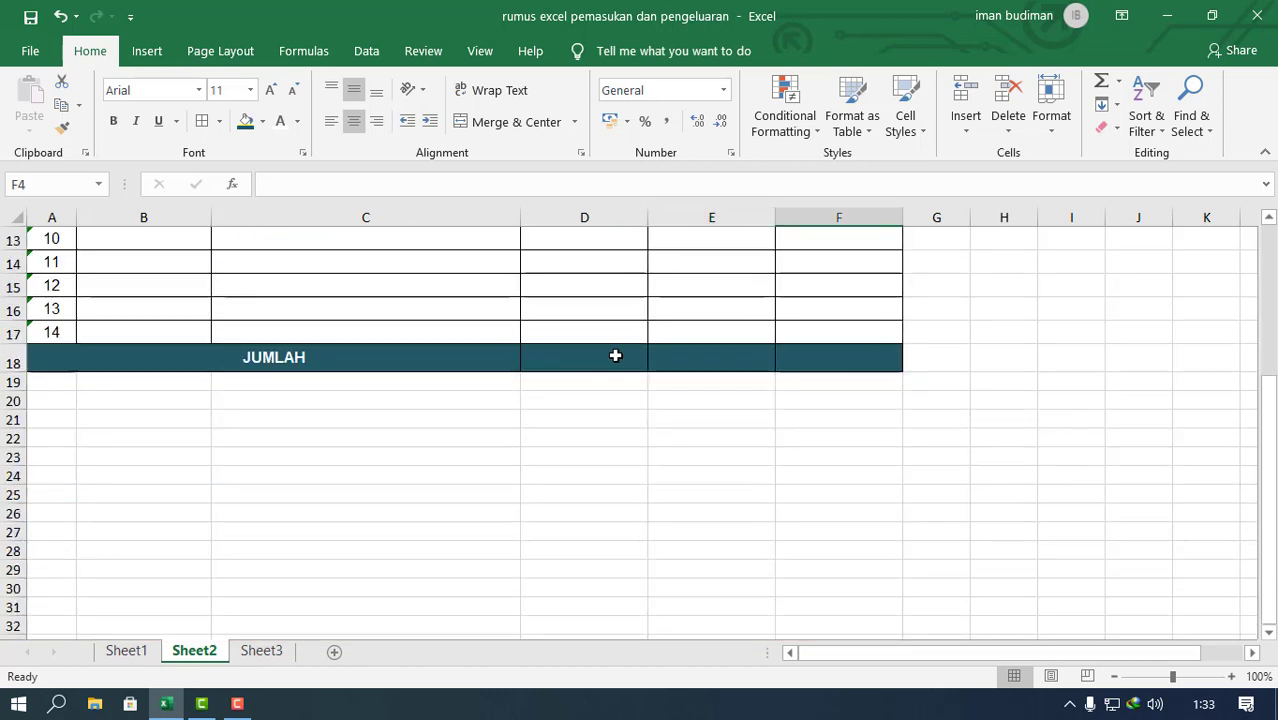
left_click_drag(613, 357, 804, 346)
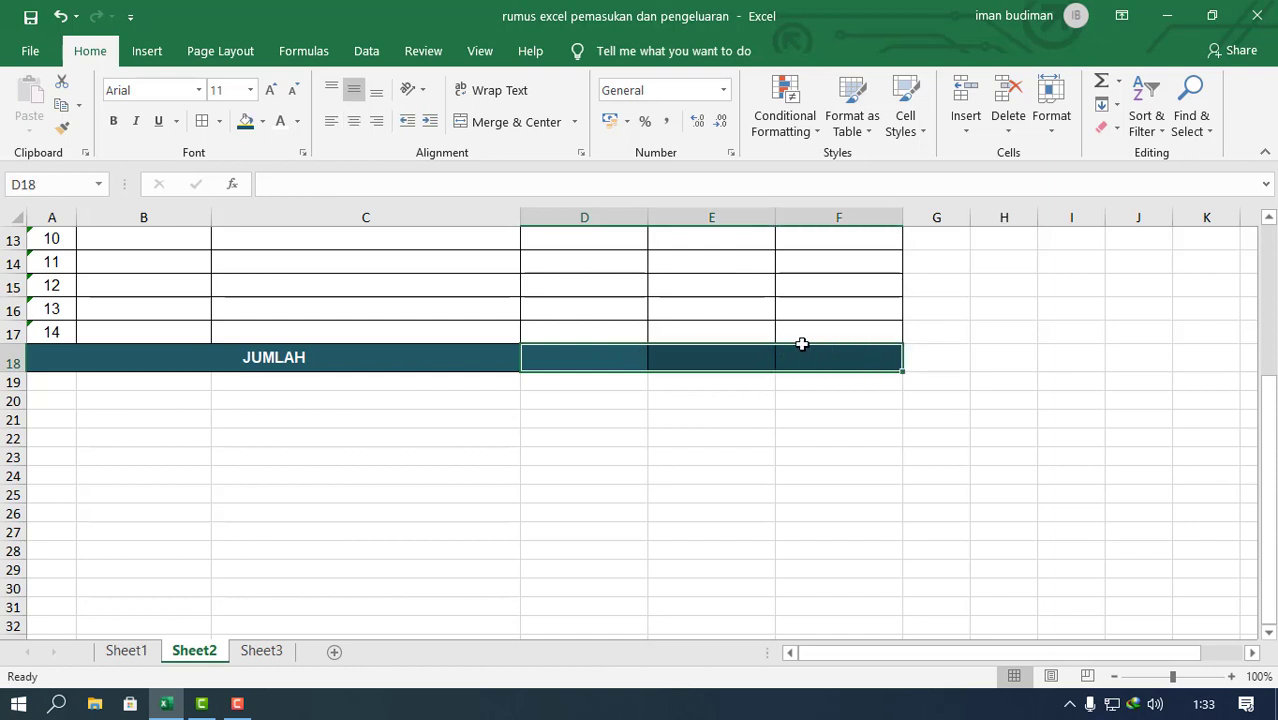
left_click(671, 551)
scroll(660, 530, "up", 4)
scroll(682, 520, "down", 3)
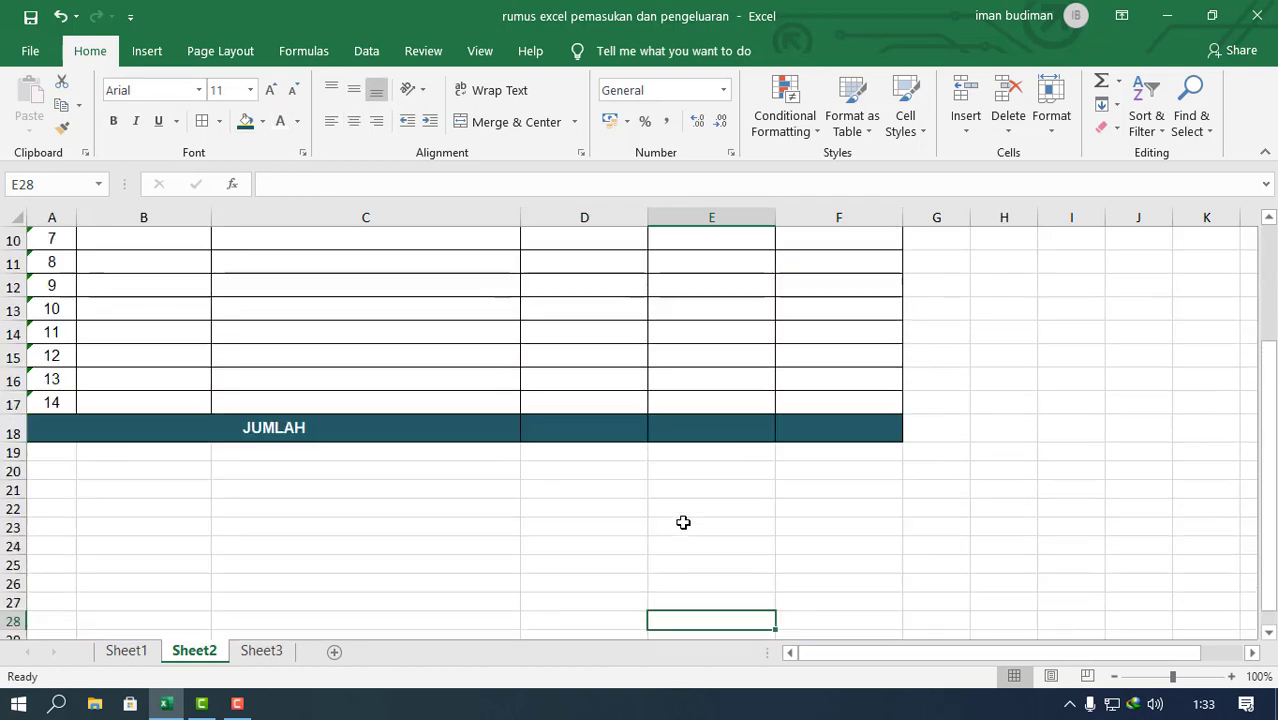
Step: Enter the formula =SUM(D4:D17) in D18 to total the Debet column
left_click(635, 434)
scroll(753, 430, "up", 1)
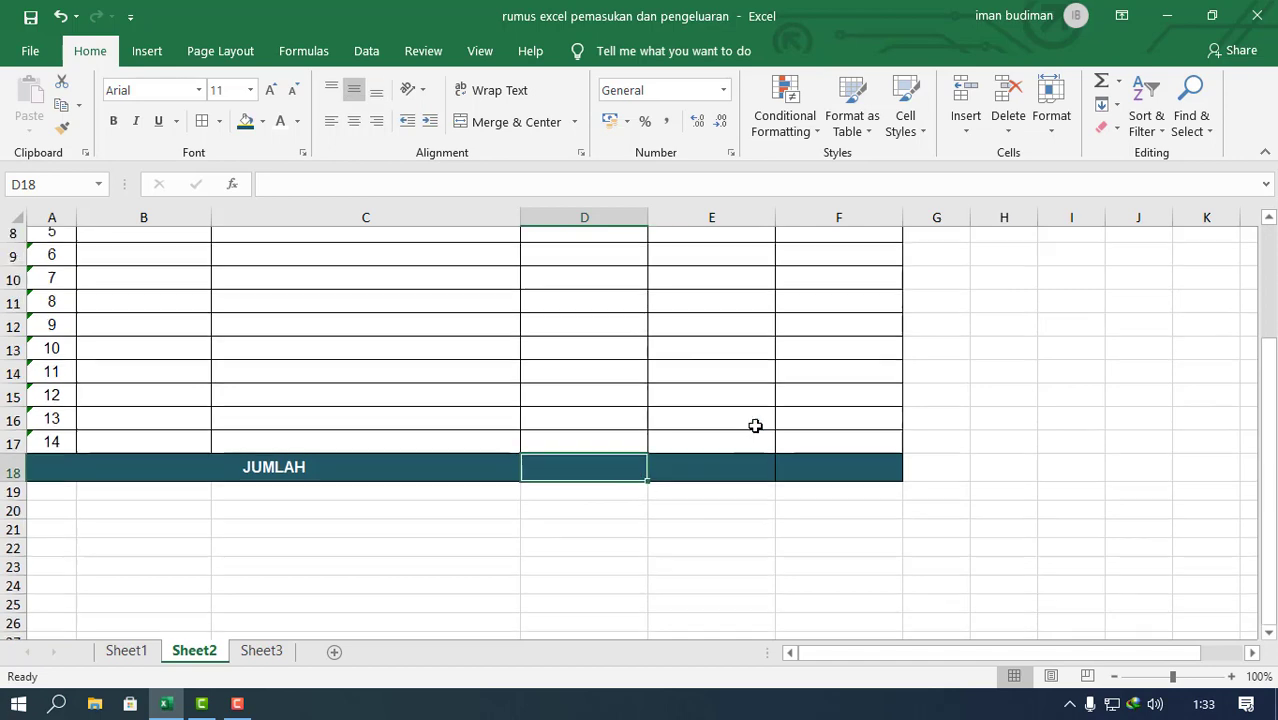
scroll(758, 435, "down", 1)
scroll(760, 415, "up", 1)
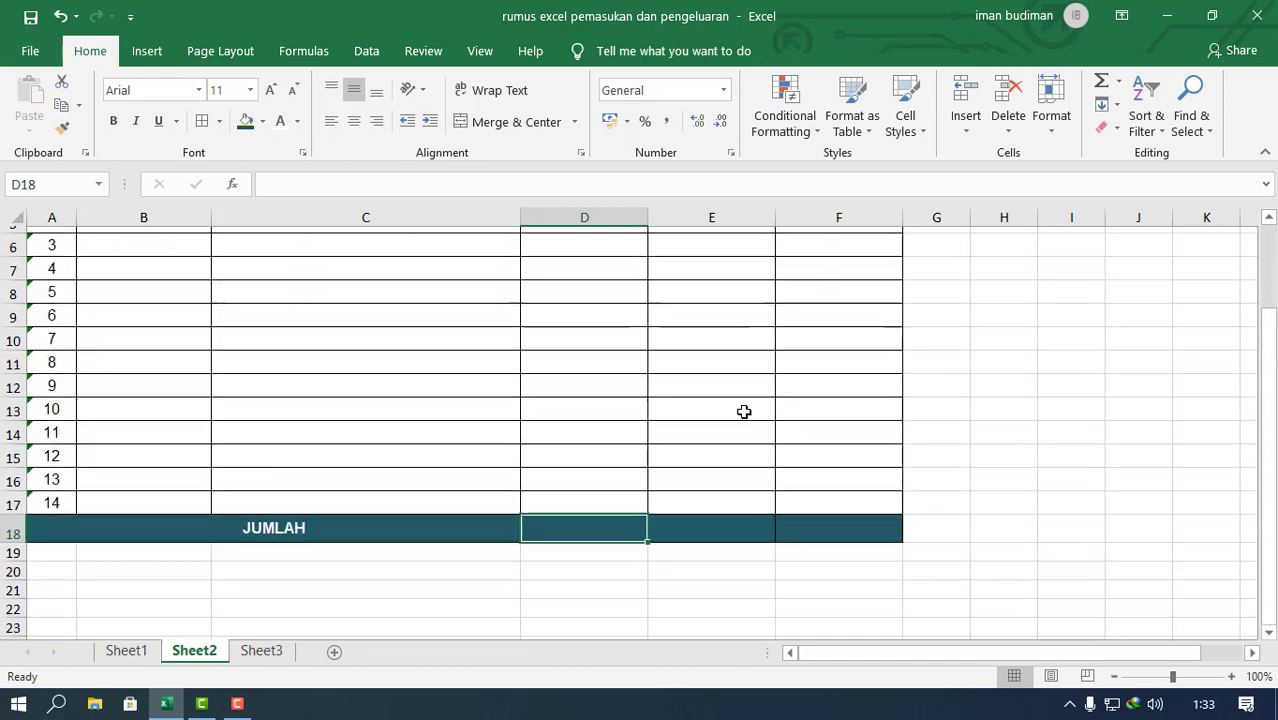
scroll(747, 415, "down", 1)
scroll(749, 415, "up", 1)
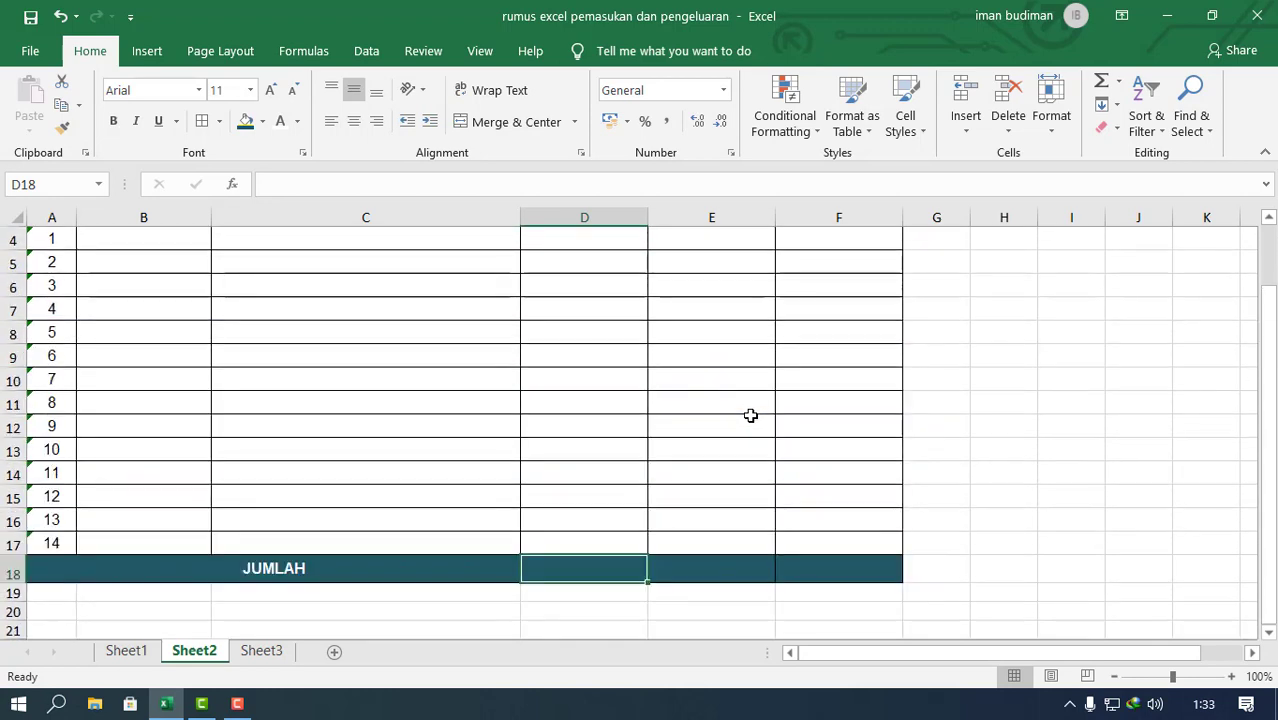
type("=SUM")
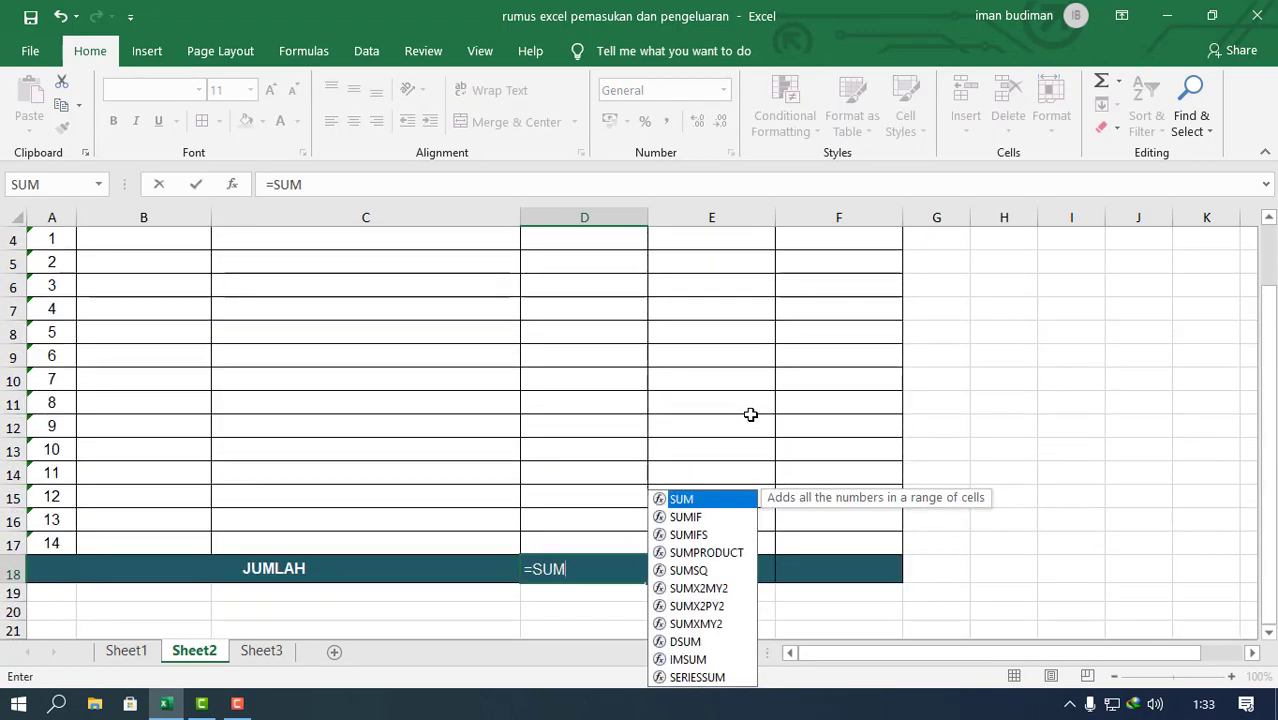
type("(")
scroll(747, 414, "up", 1)
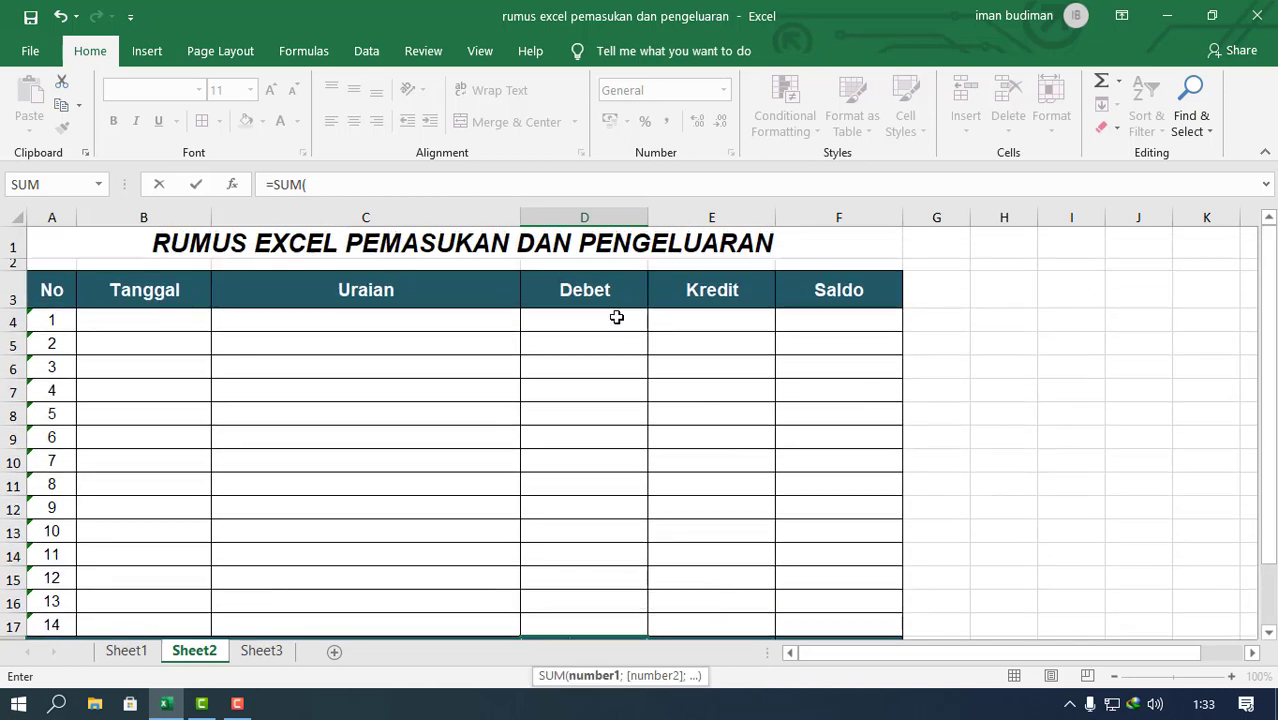
left_click_drag(616, 314, 588, 599)
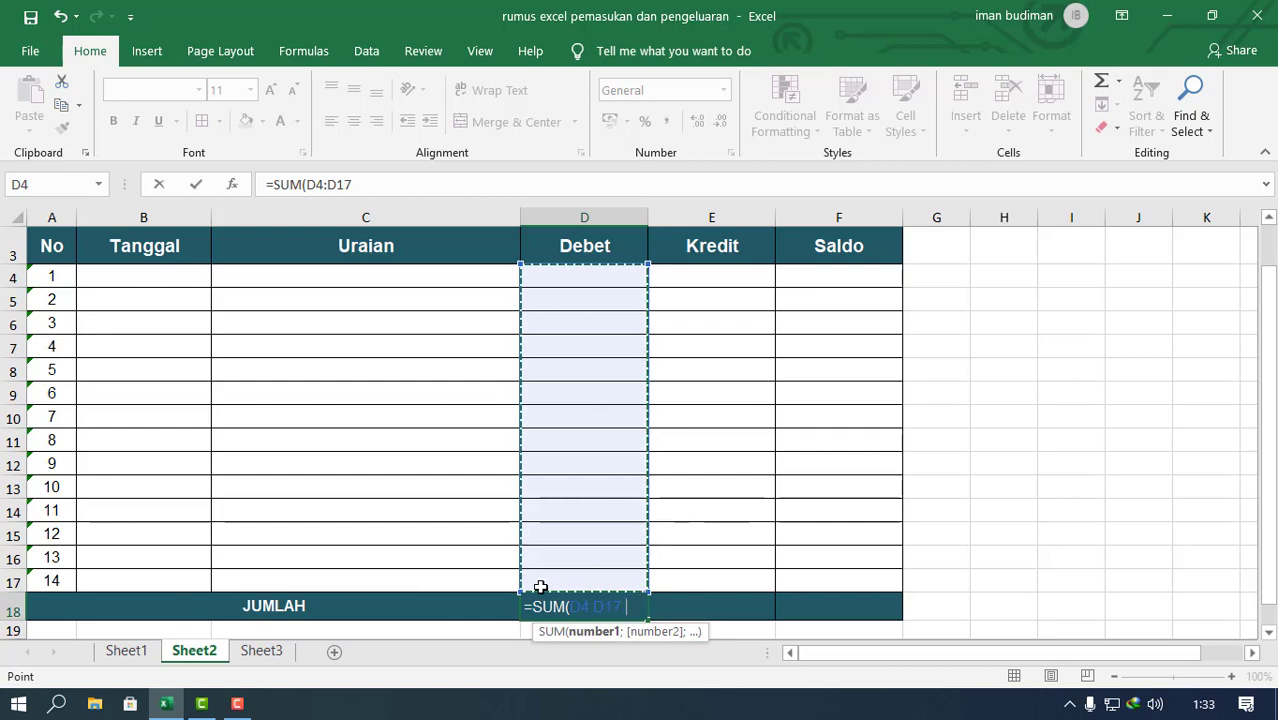
type(")")
key("Return")
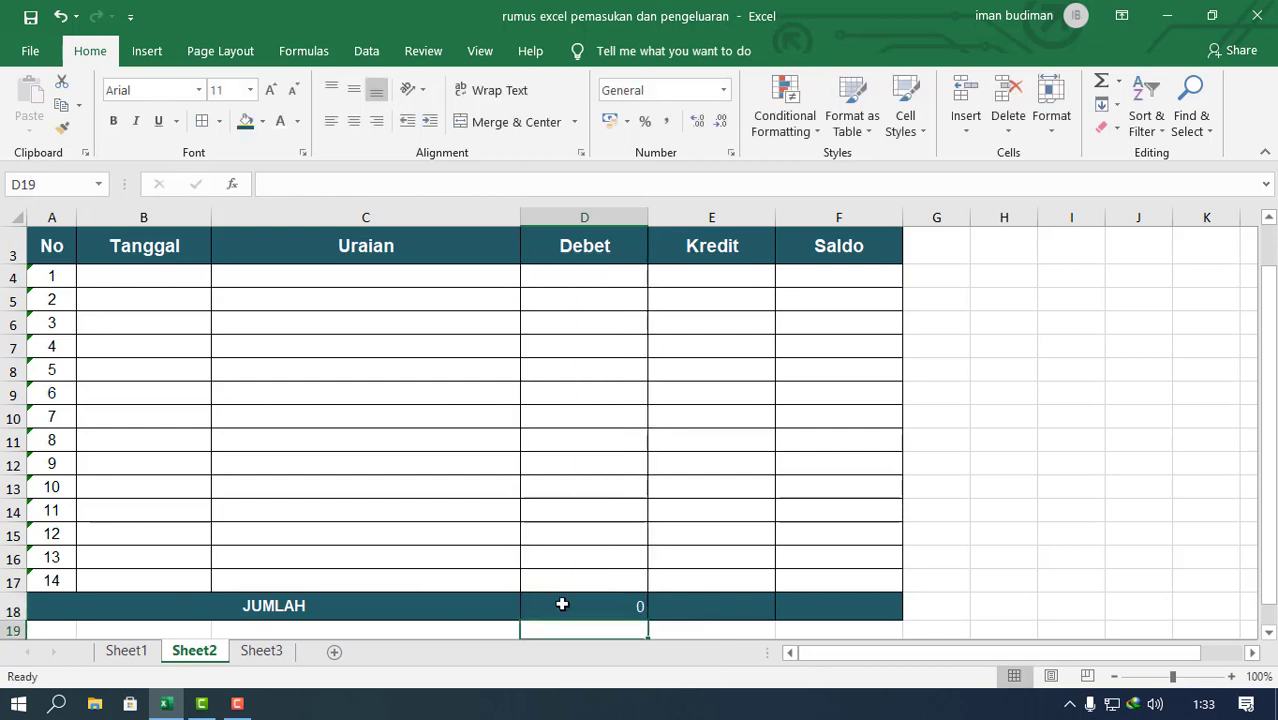
Step: Fill the SUM formula from D18 across to F18 for the Kredit and Saldo totals
left_click(562, 604)
left_click(652, 612)
left_click(622, 605)
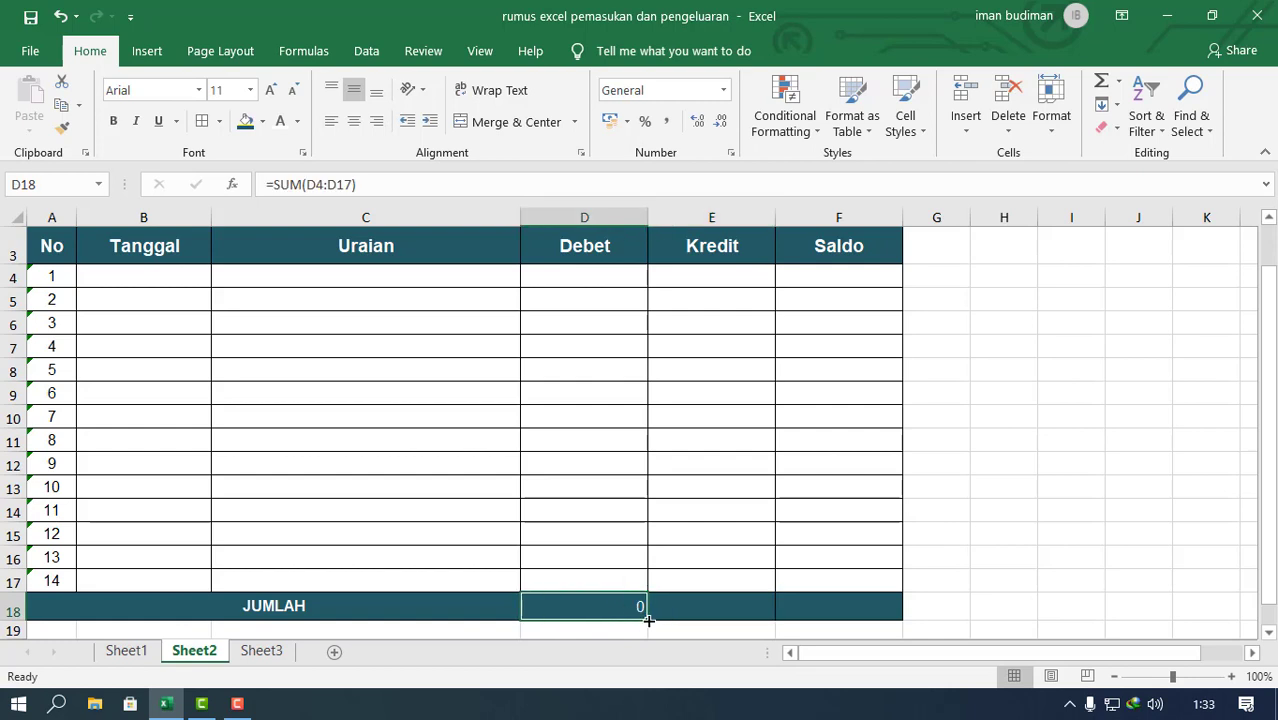
left_click_drag(648, 621, 862, 572)
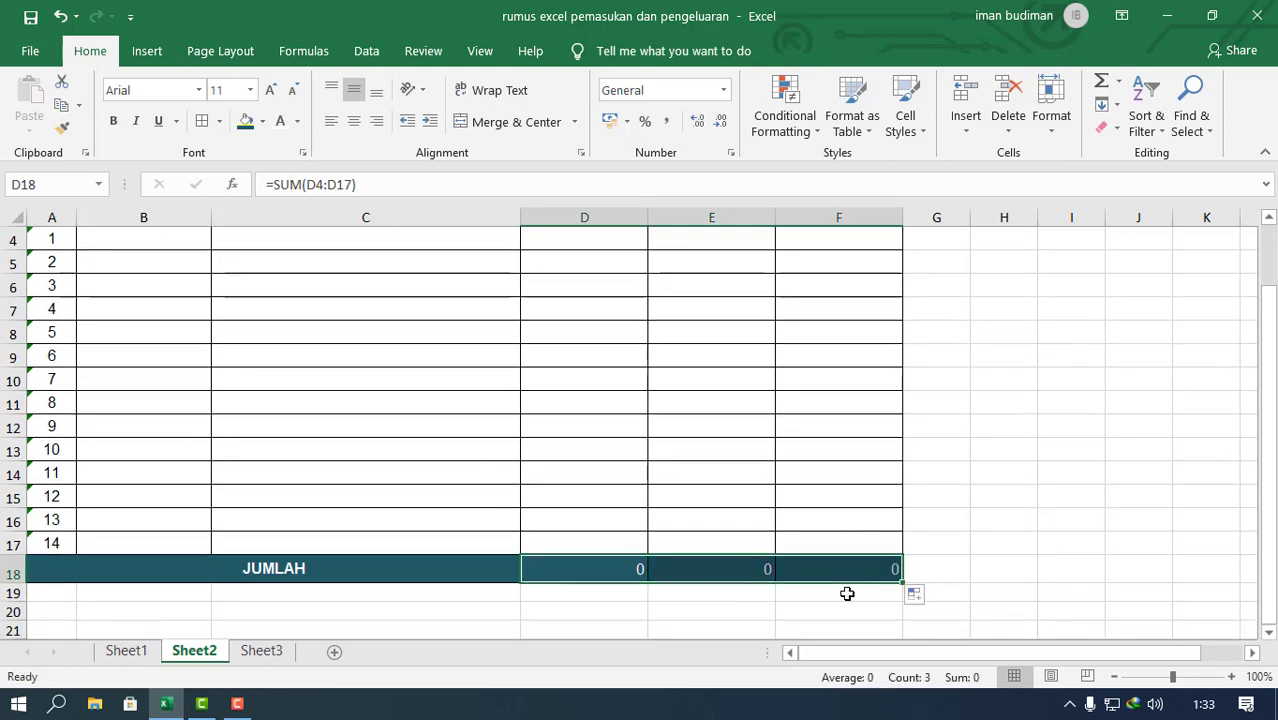
left_click(847, 594)
Step: Enter 100000 as the first Debet amount in D4 and check the Debet total in D18
scroll(867, 548, "up", 1)
scroll(867, 551, "down", 2)
scroll(864, 545, "up", 2)
scroll(864, 545, "up", 1)
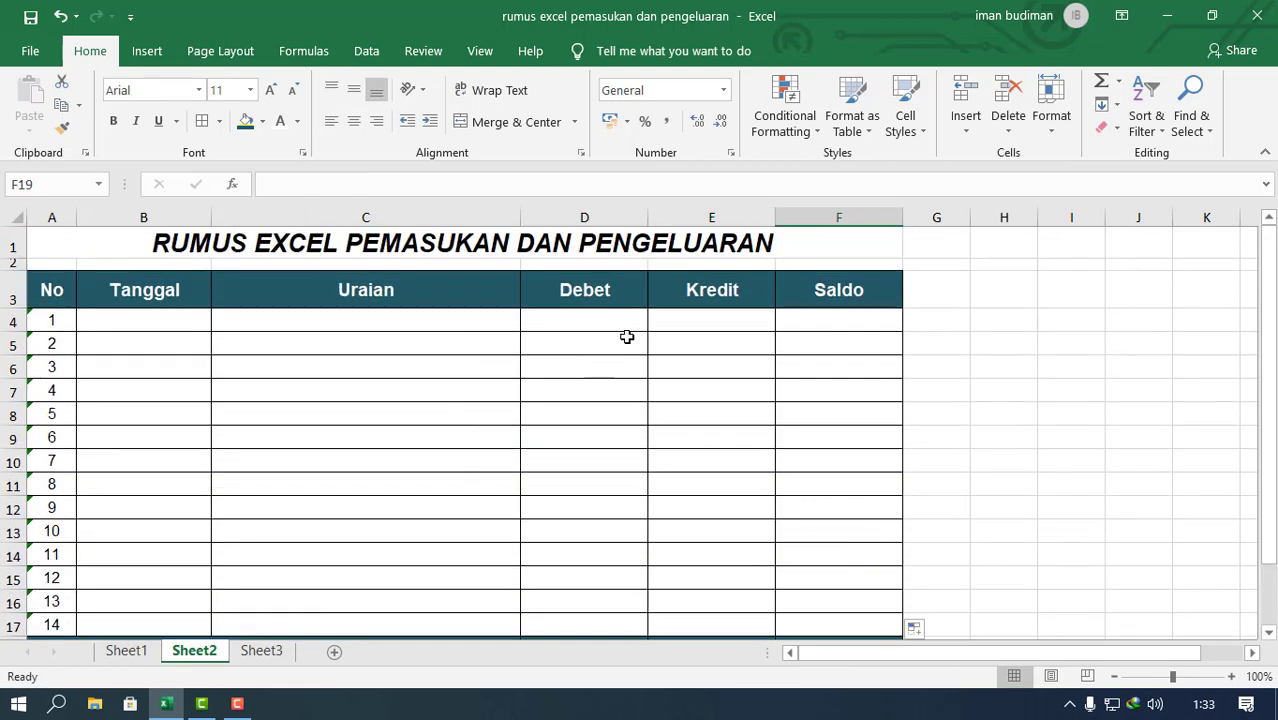
left_click(633, 316)
type("10")
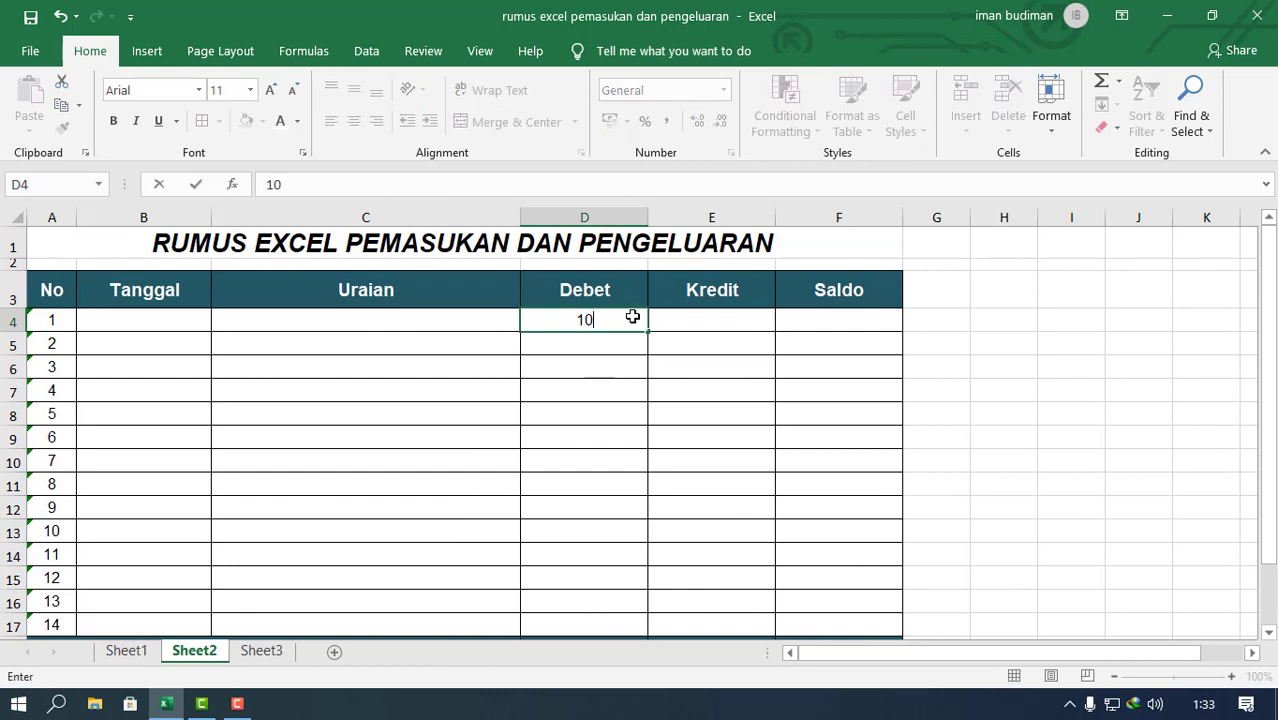
type("0000")
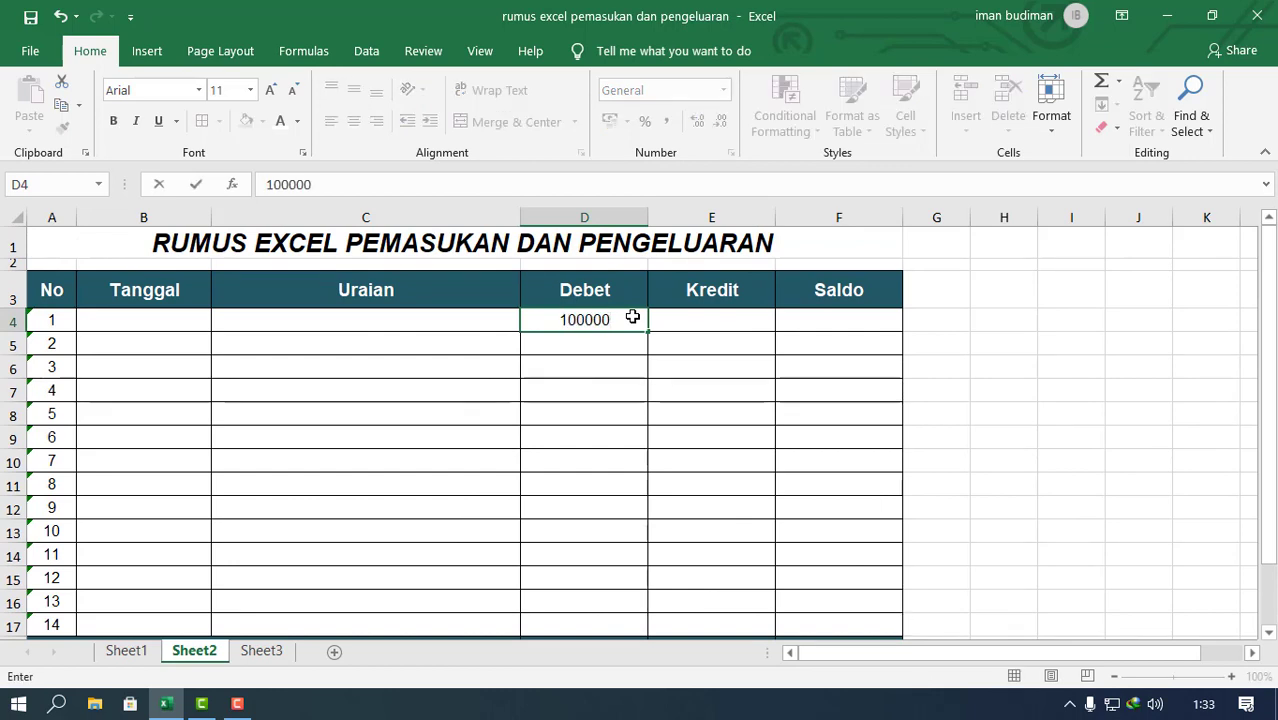
key("Return")
left_click(633, 317)
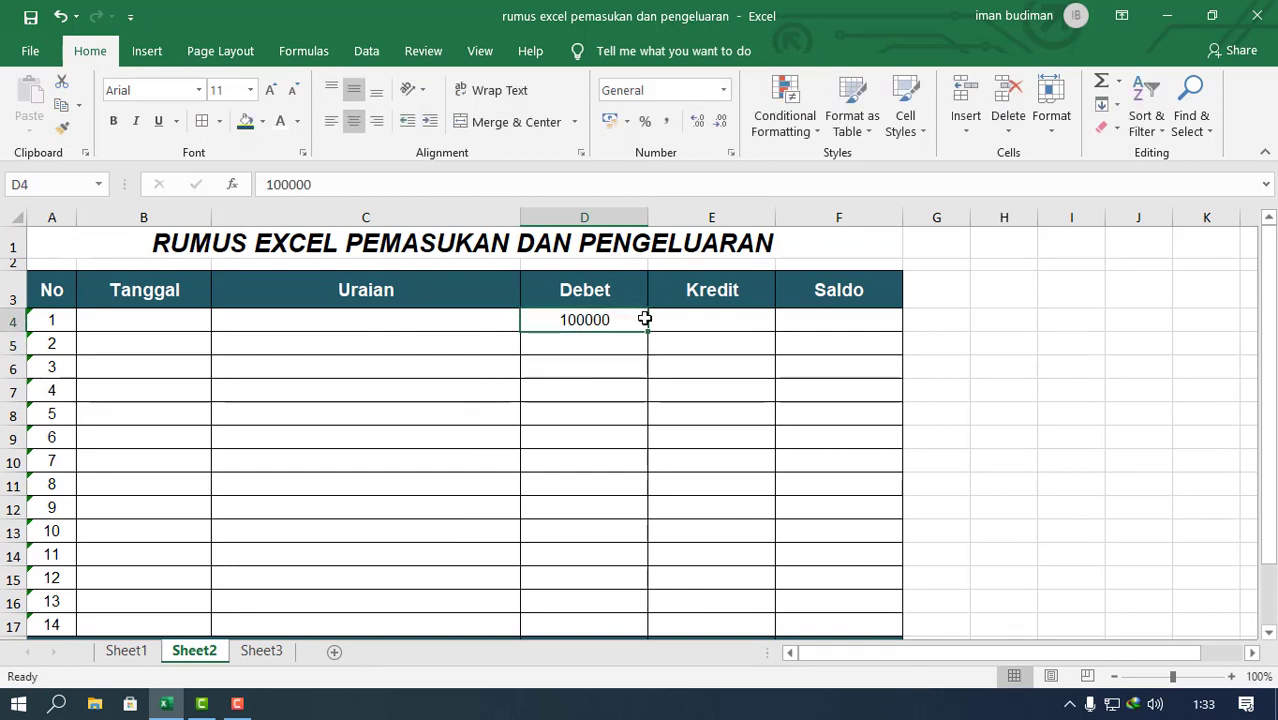
scroll(645, 317, "down", 2)
left_click(638, 428)
scroll(640, 432, "up", 2)
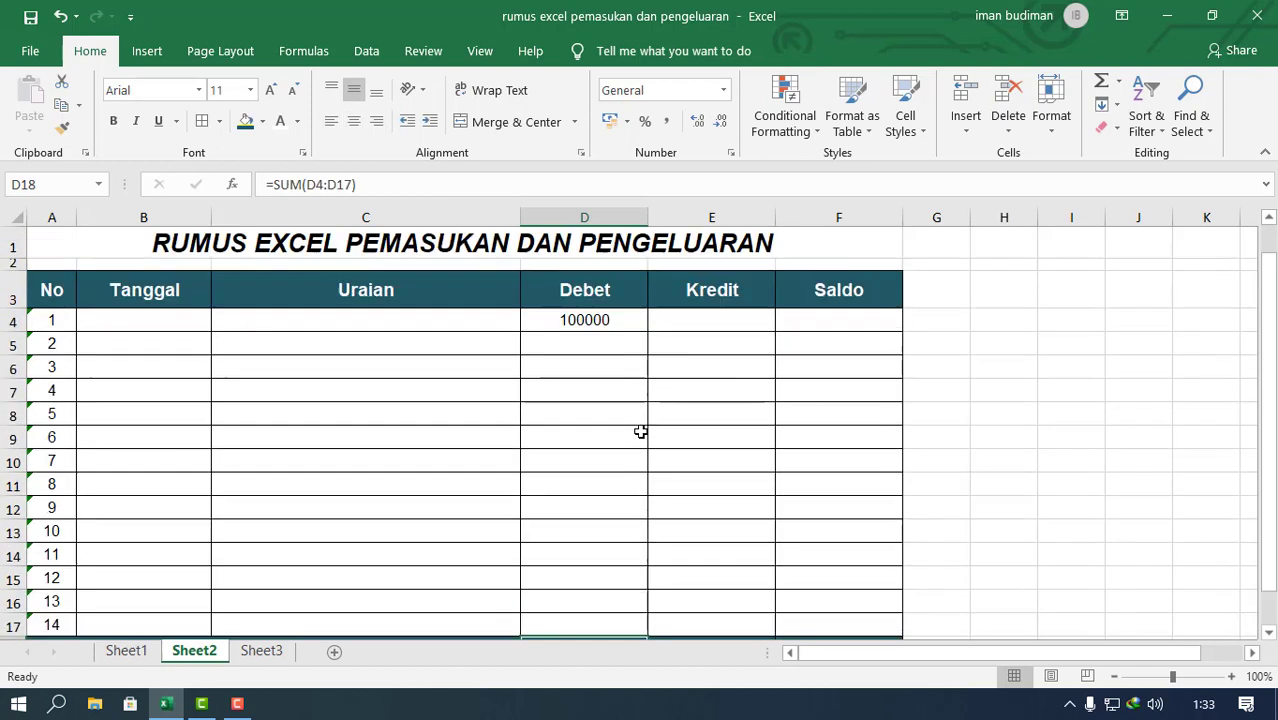
Step: Change the first Debet amount in D4 to 1000000 and check the JUMLAH row
left_click(628, 318)
double_click(628, 319)
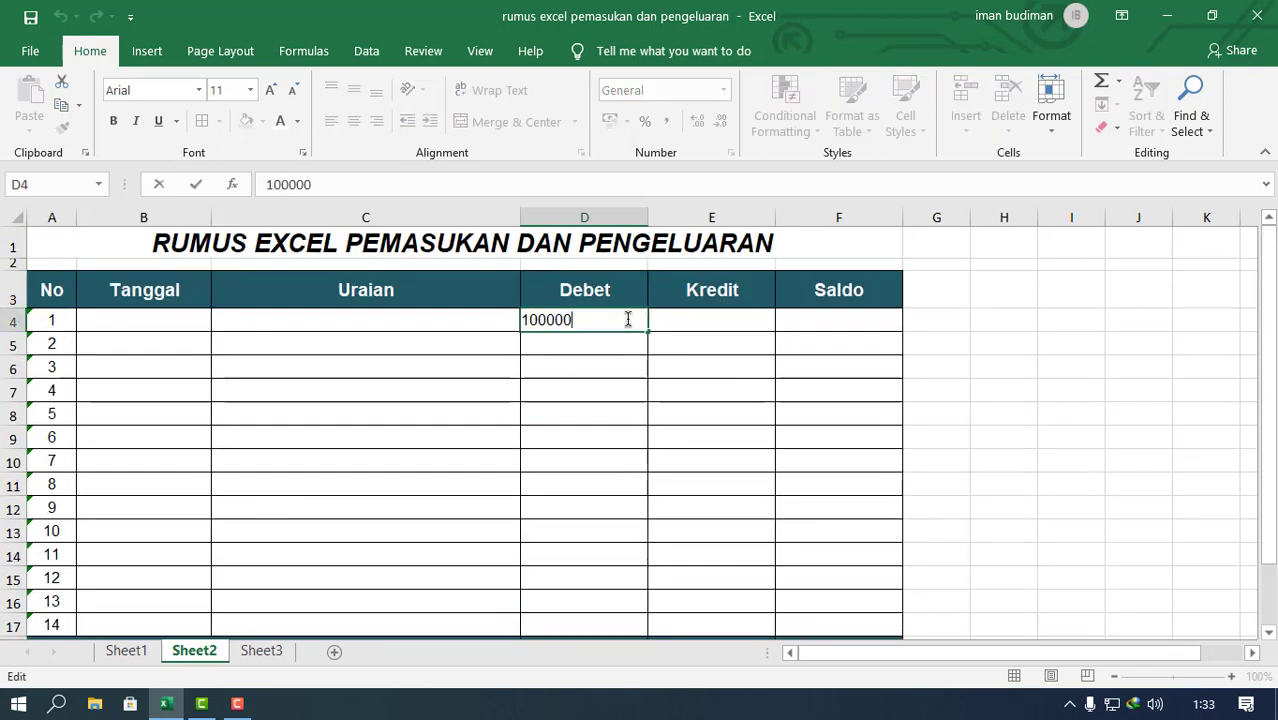
type("0")
key("Return")
scroll(593, 571, "down", 2)
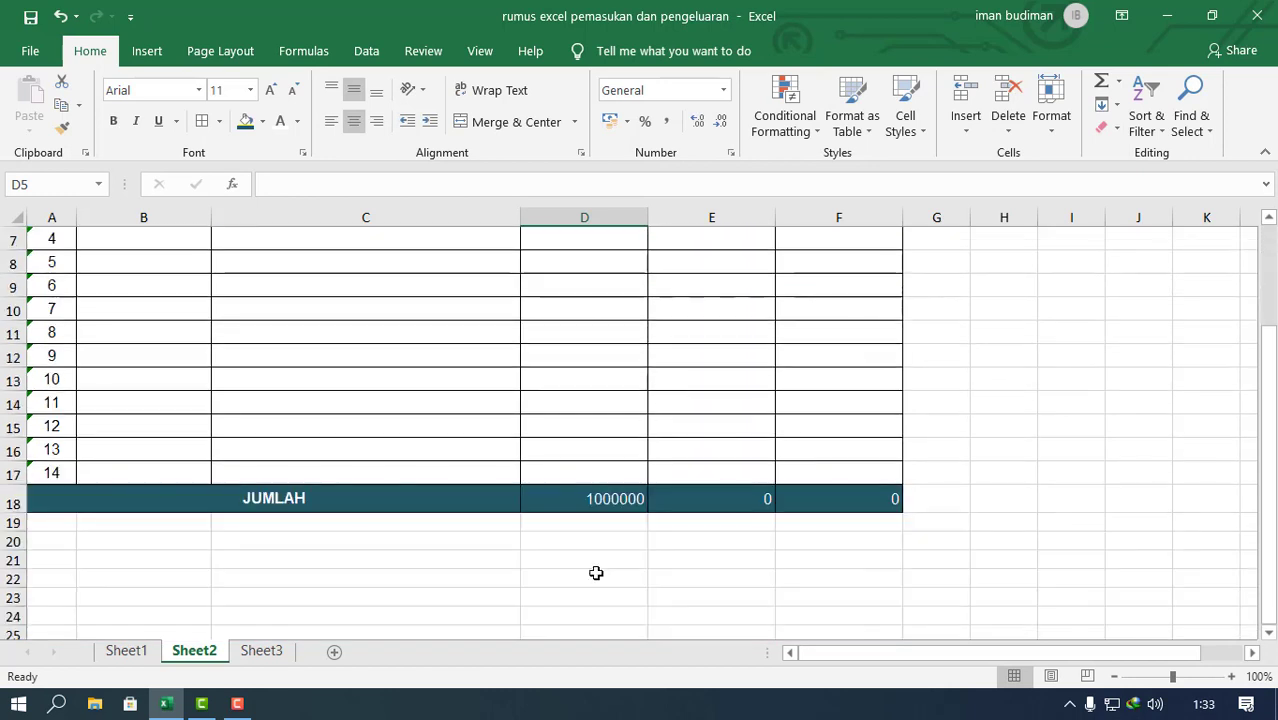
Step: Copy the 1000000 Debet amount from D4 down through D8
left_click(588, 500)
scroll(600, 515, "up", 2)
scroll(630, 290, "down", 1)
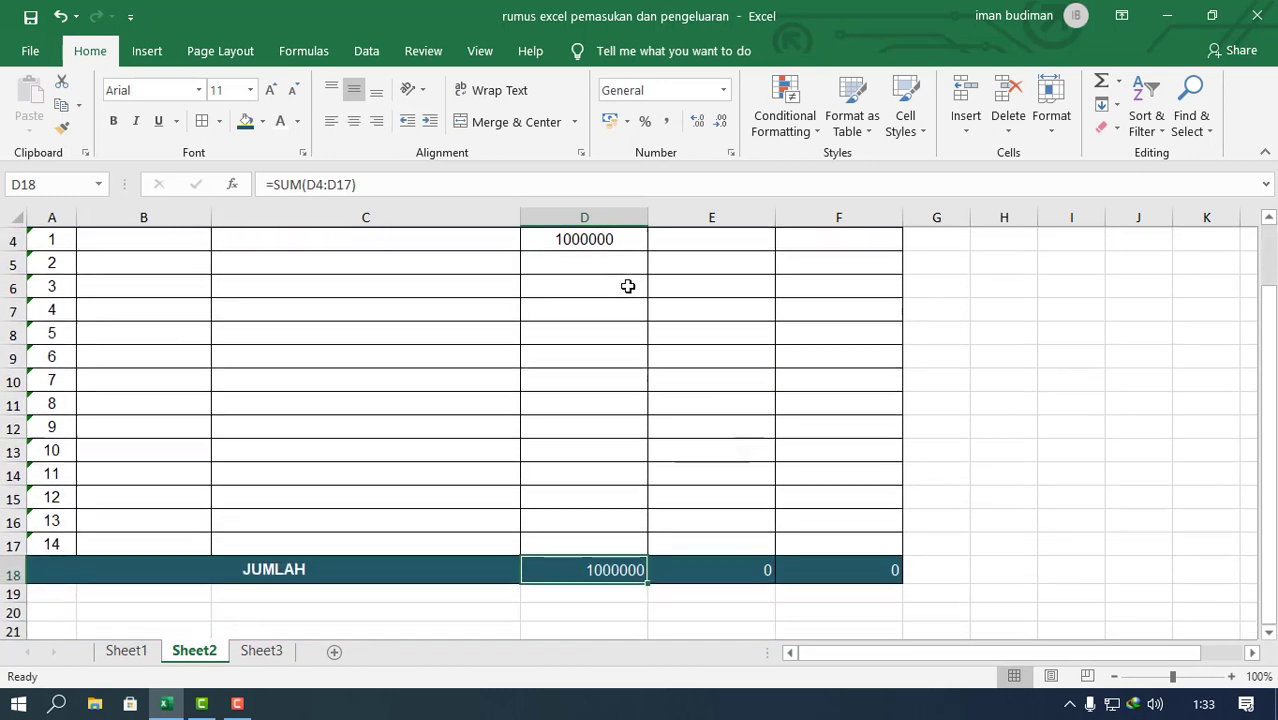
left_click(630, 240)
left_click_drag(647, 250, 630, 335)
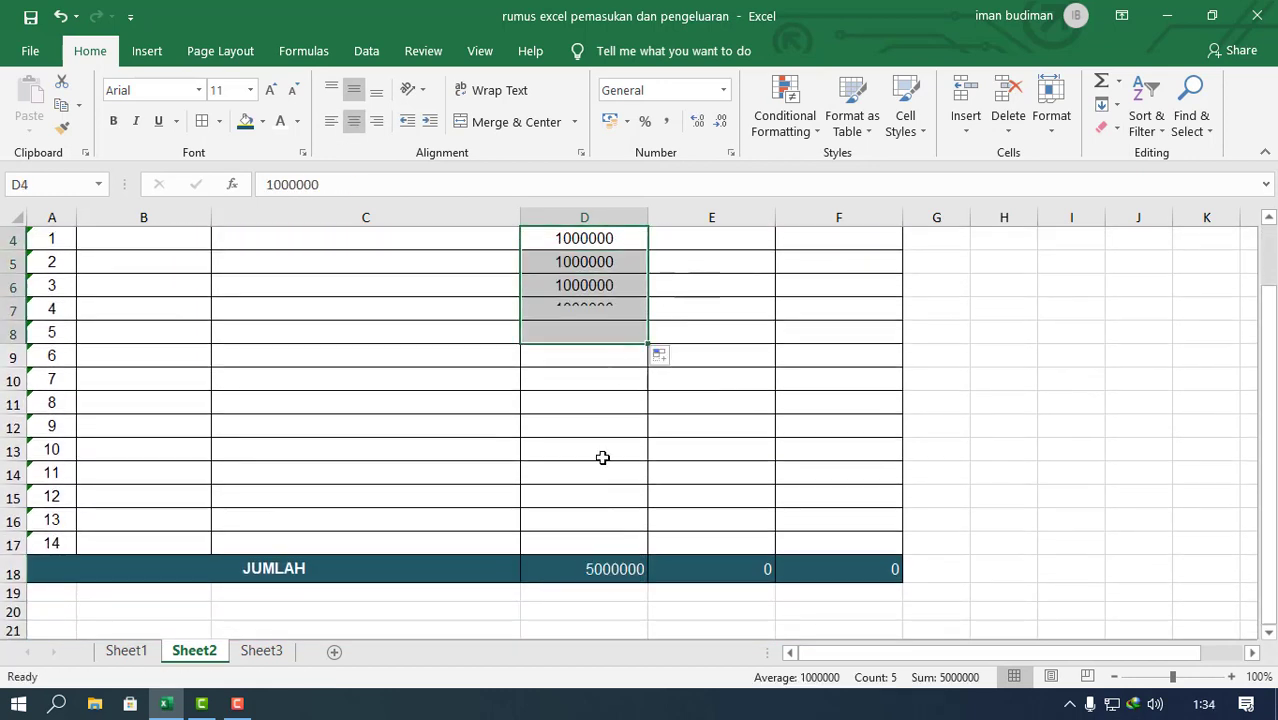
Step: Clear the test amounts from the Debet cells D4:D11
scroll(575, 290, "up", 1)
left_click(604, 316)
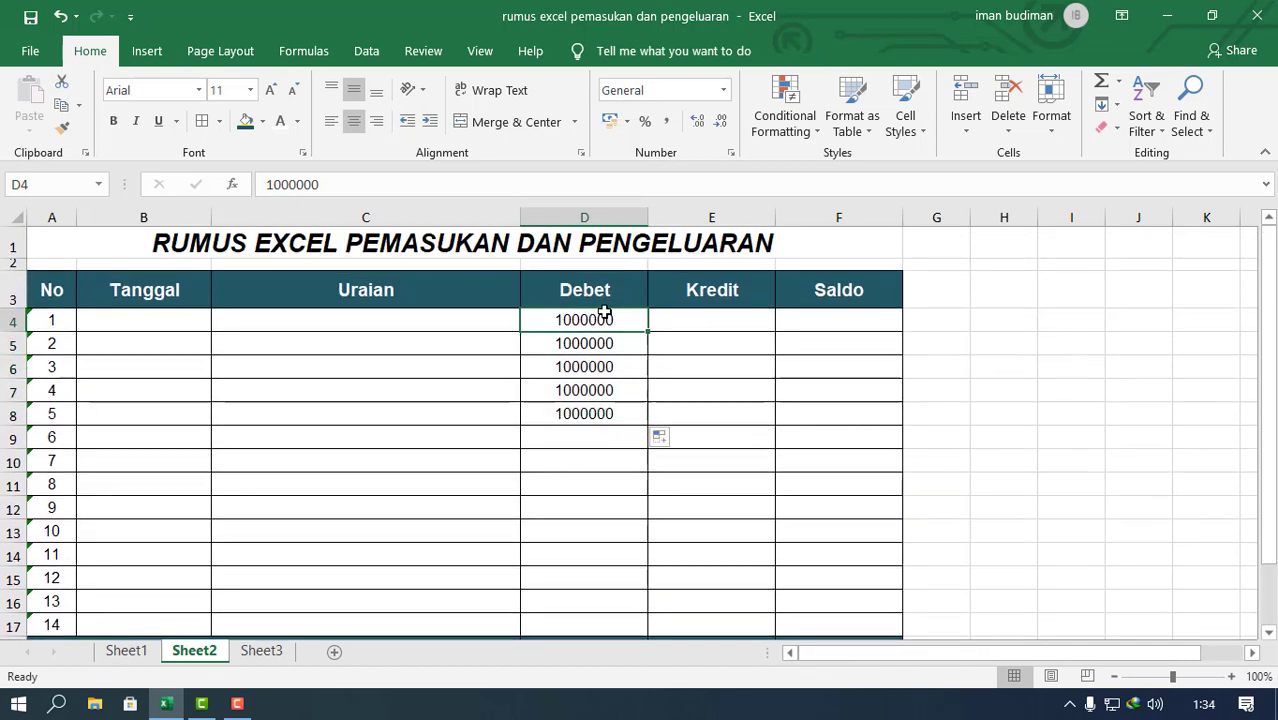
left_click_drag(604, 420, 594, 482)
key("Delete")
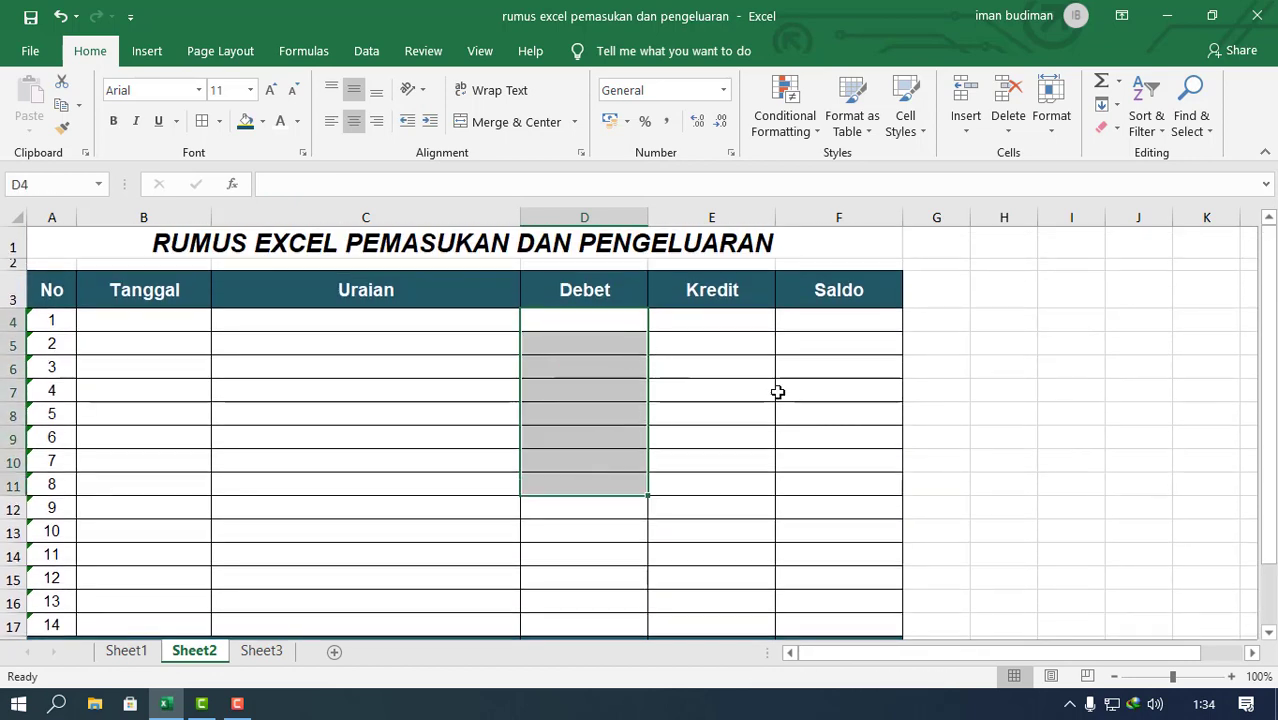
left_click(830, 391)
scroll(696, 388, "down", 1)
scroll(693, 388, "up", 1)
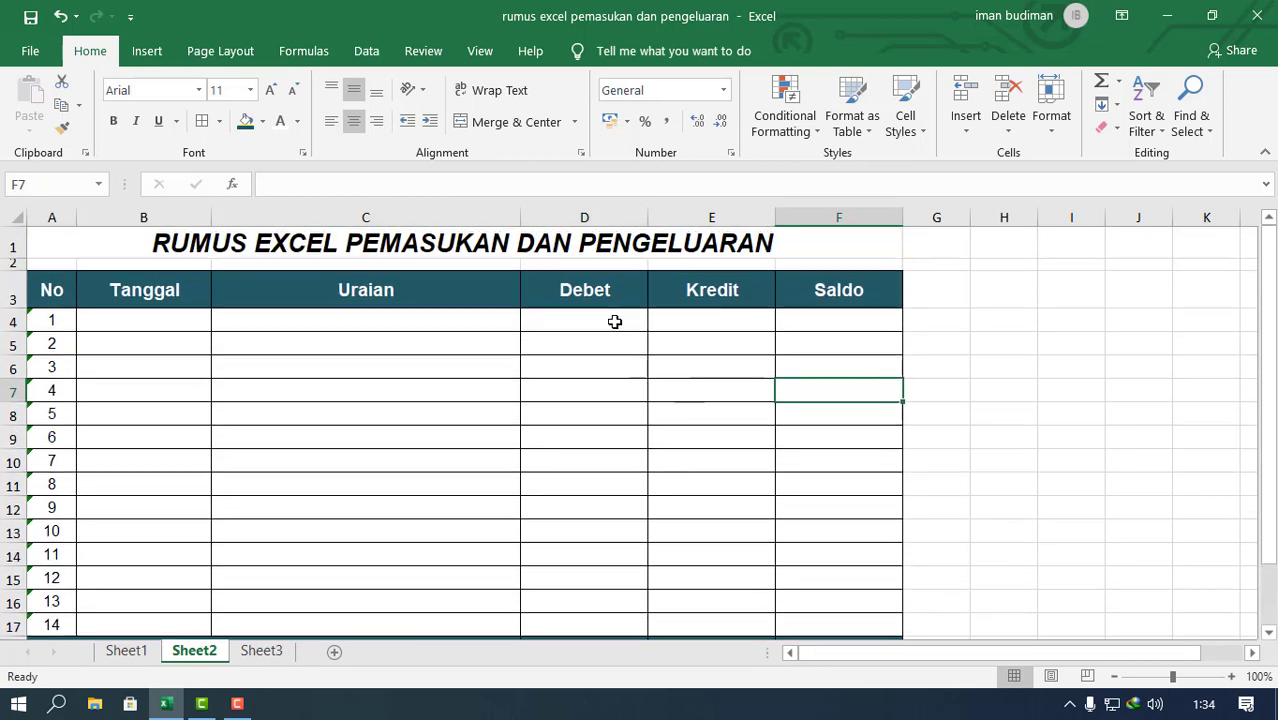
Step: Format the Debet, Kredit and Saldo cells D4:F17 as Currency with the Rp symbol and 0 decimal places
left_click_drag(615, 321, 850, 626)
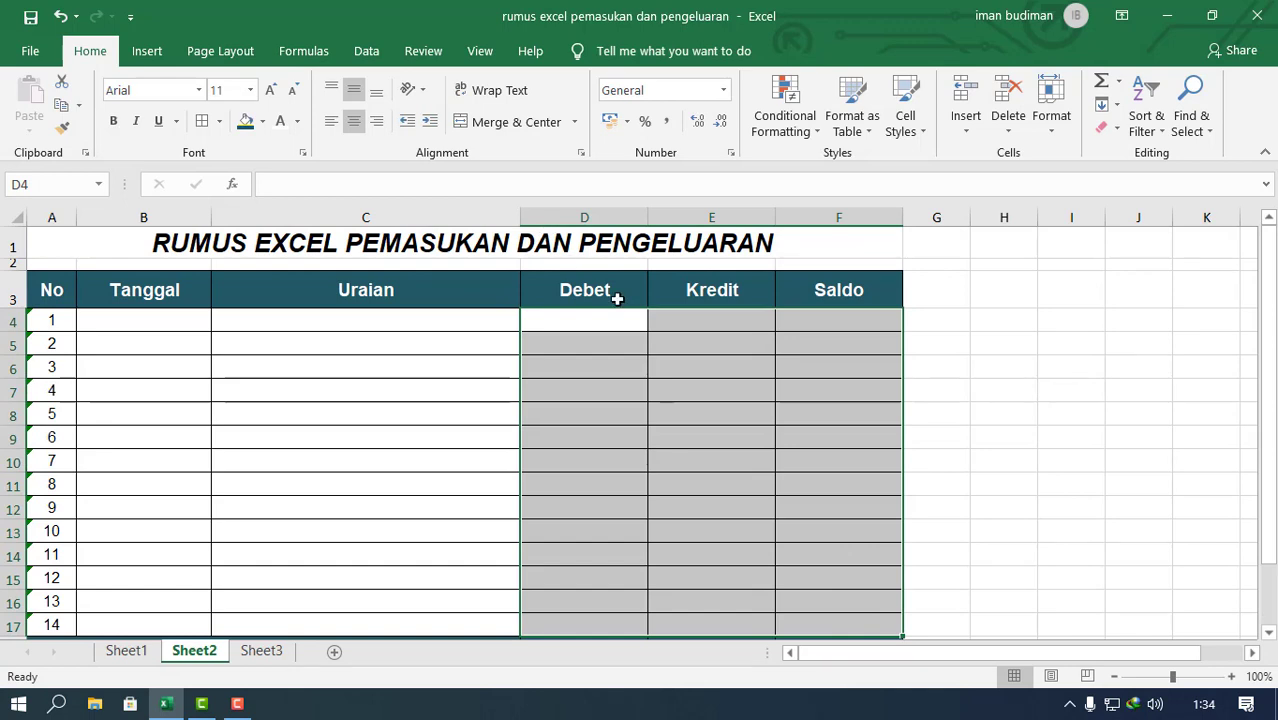
left_click(725, 89)
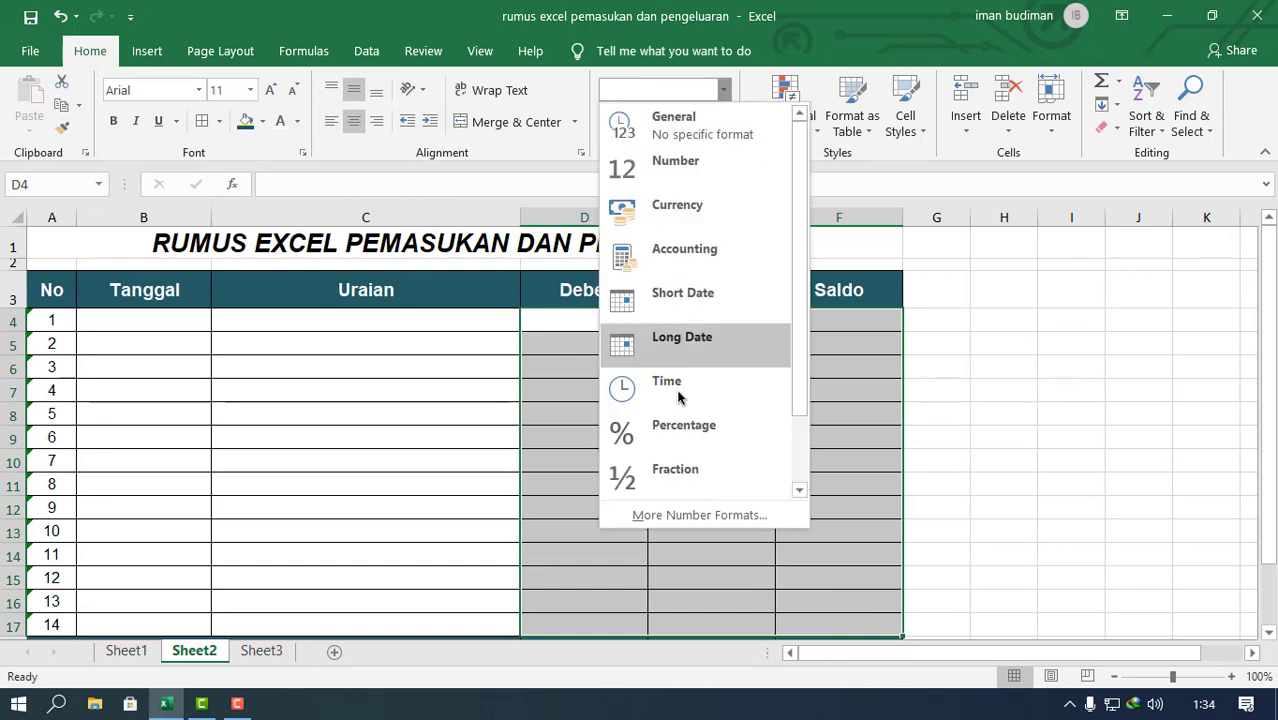
left_click(694, 515)
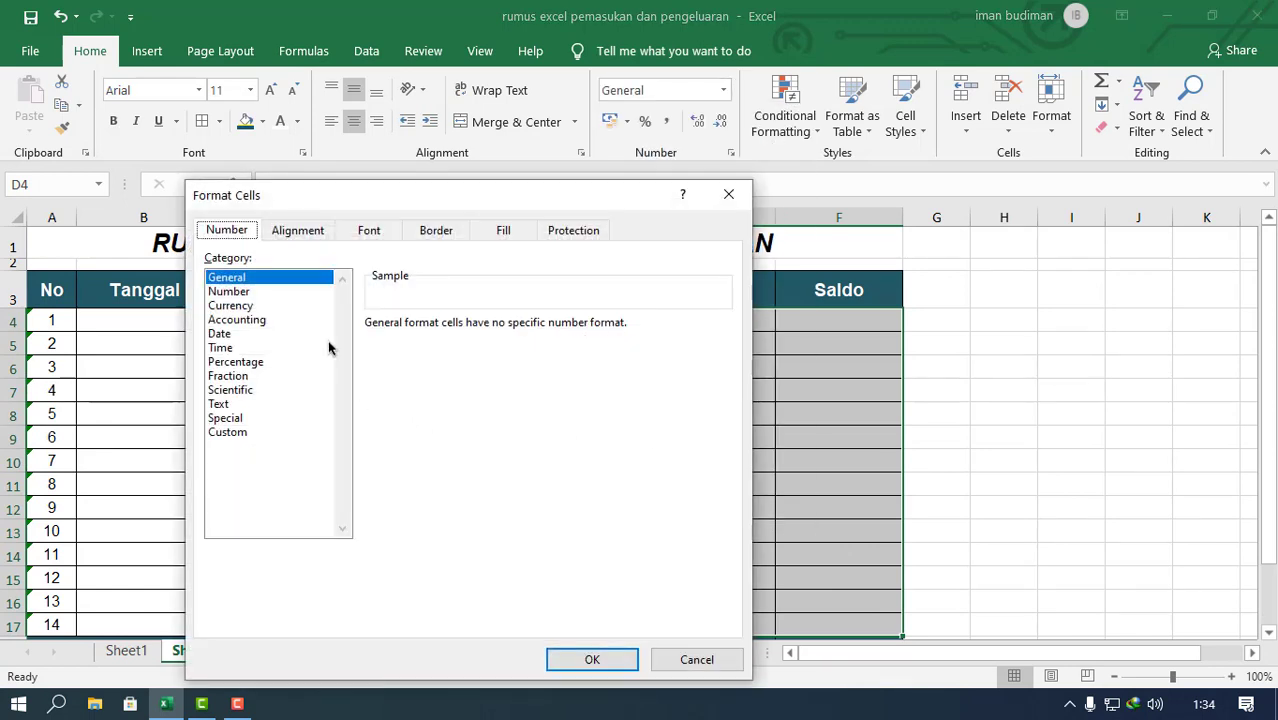
left_click(236, 306)
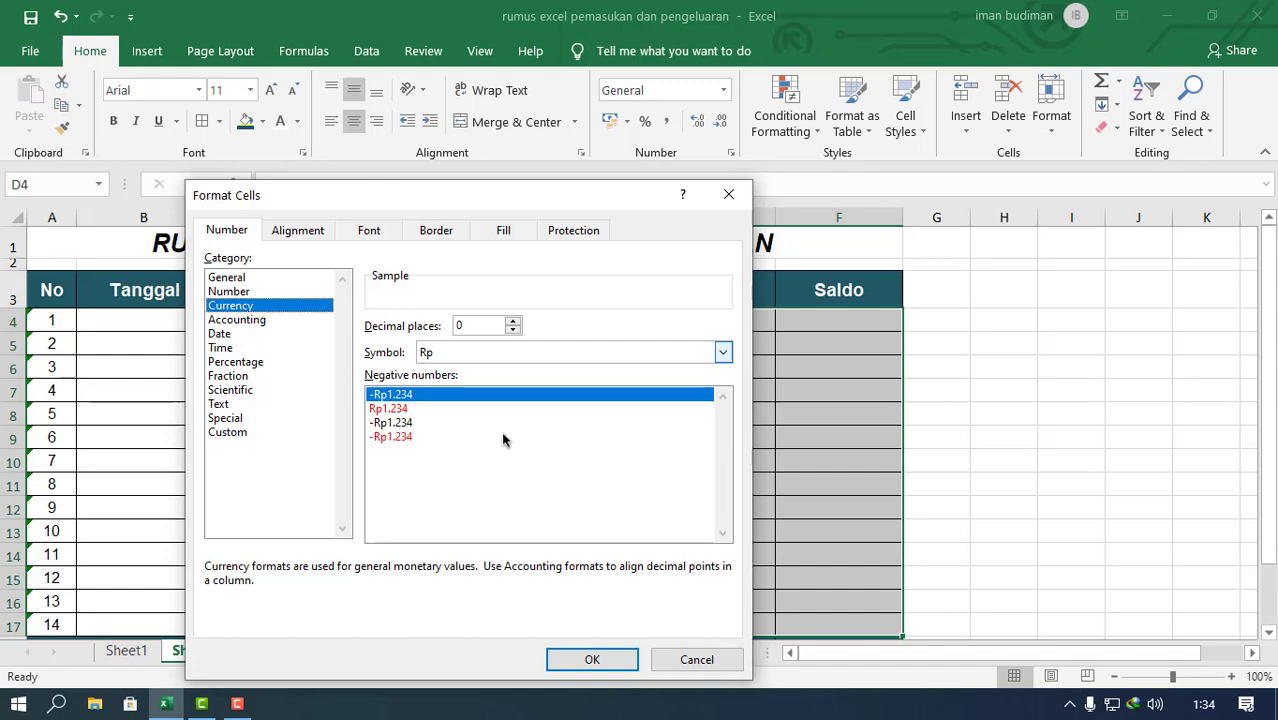
left_click(603, 663)
scroll(665, 490, "down", 4)
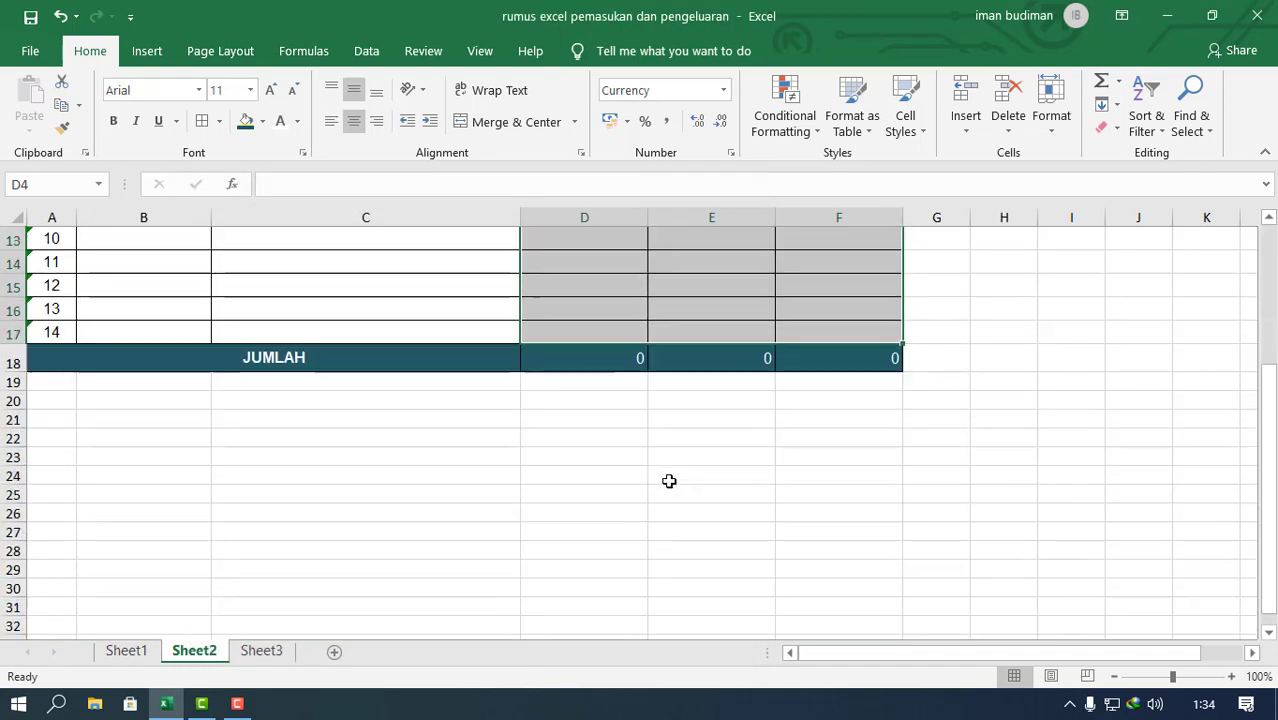
scroll(652, 449, "up", 2)
scroll(652, 449, "up", 2)
Step: Enter 1000000 as the first Debet amount in D4
left_click(597, 318)
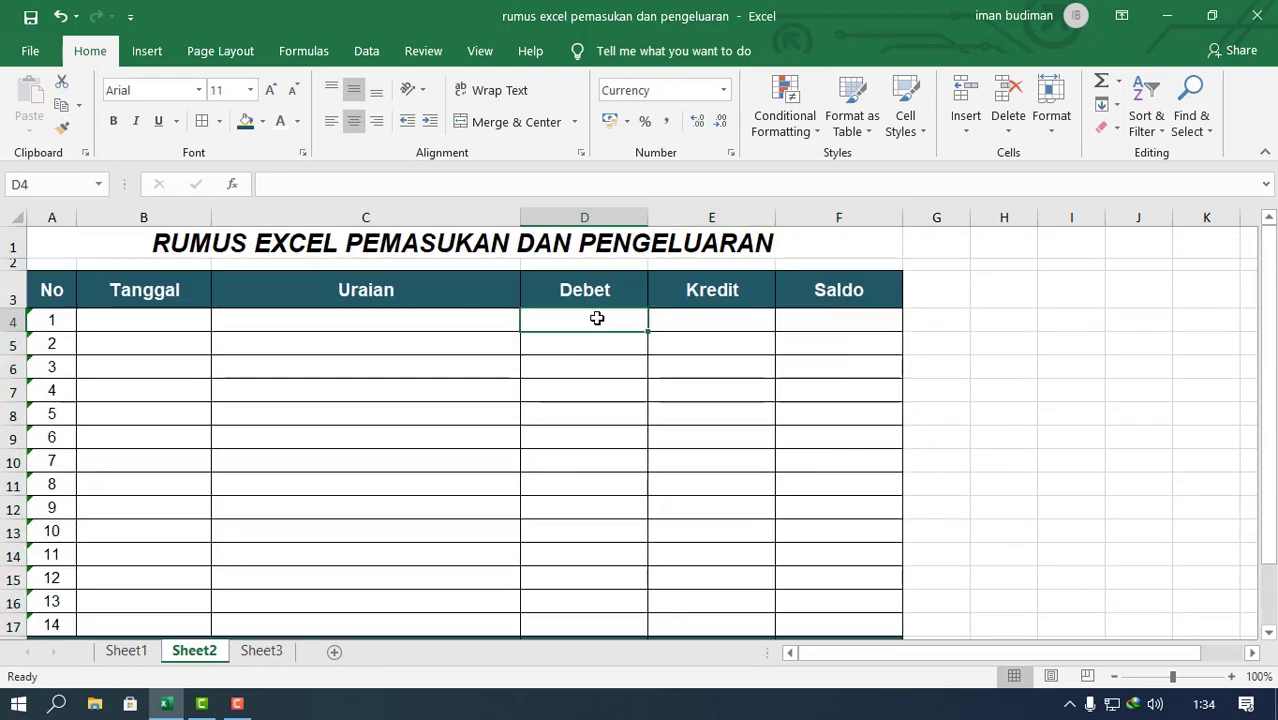
type("1000")
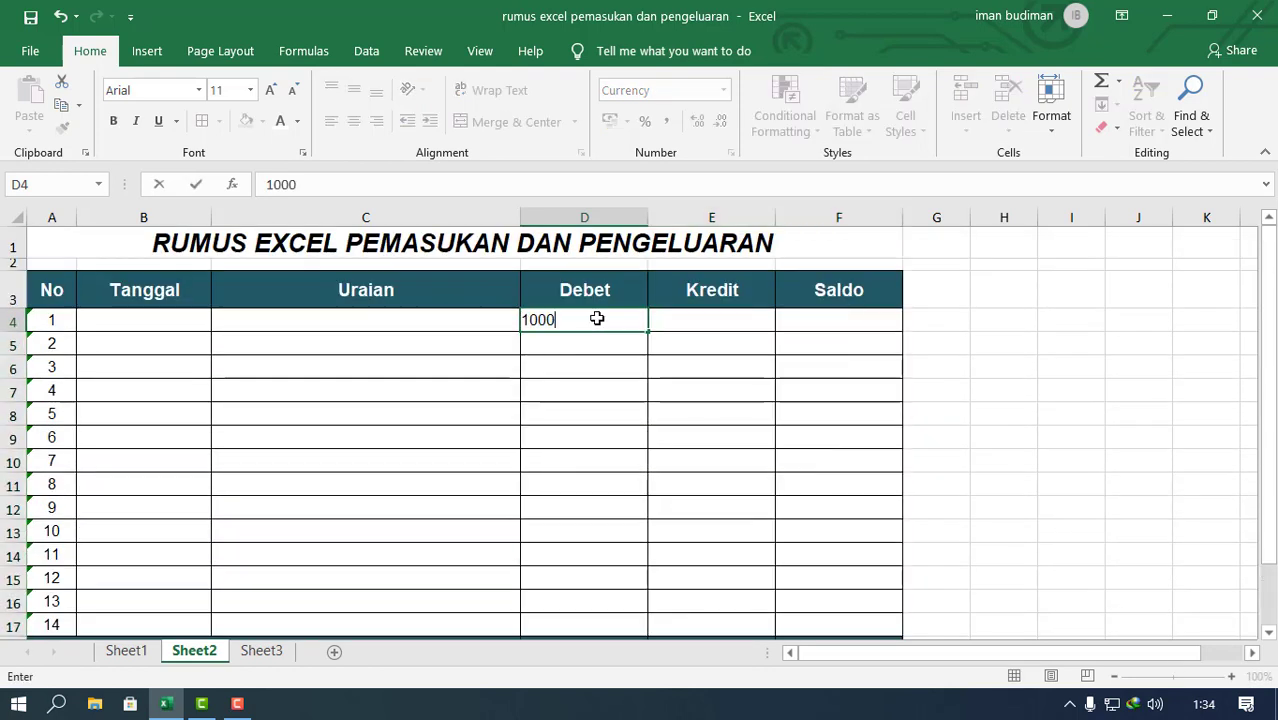
type("000")
key("Return")
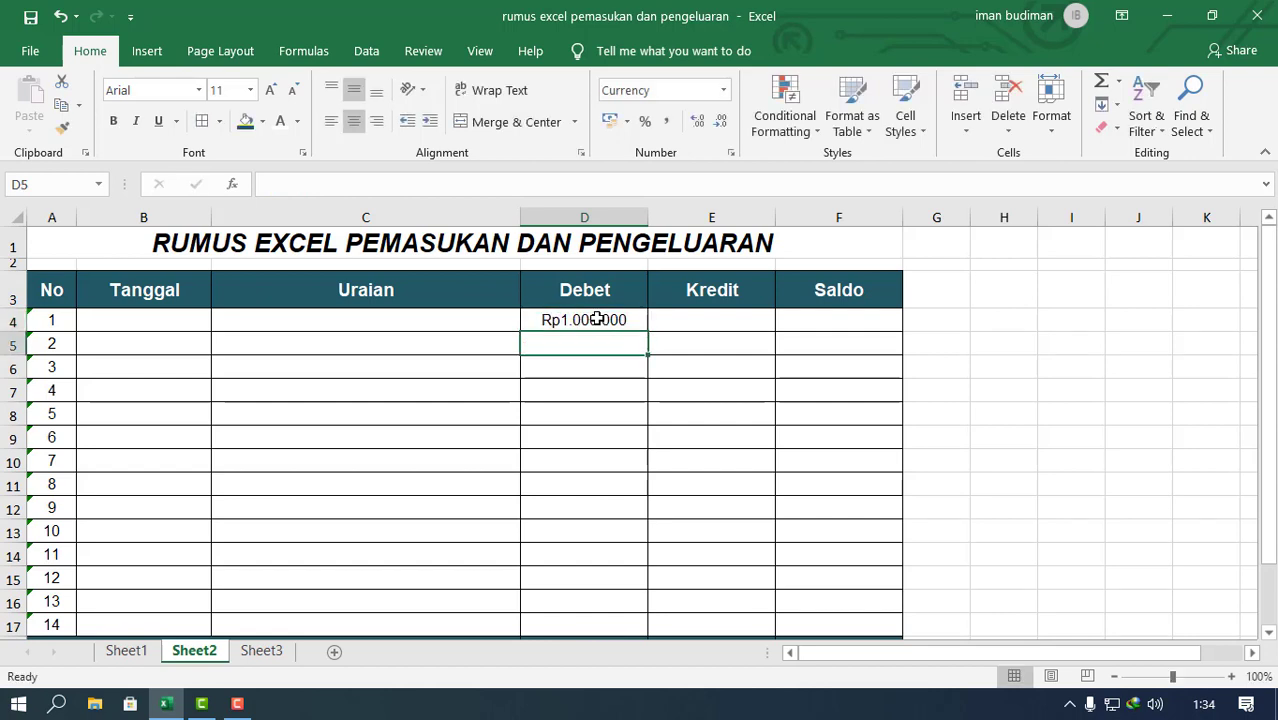
Step: Apply the Currency number format to the Debet, Kredit and Saldo totals in the JUMLAH row
scroll(600, 330, "down", 4)
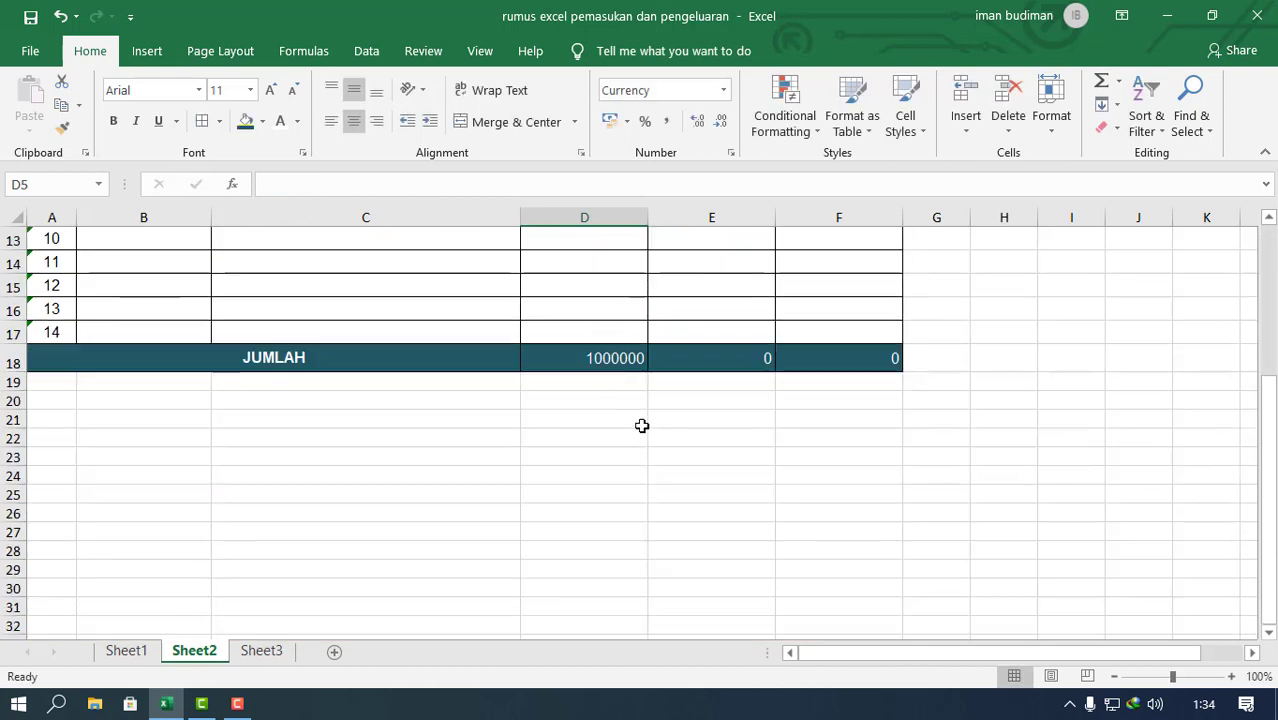
left_click_drag(608, 366, 915, 357)
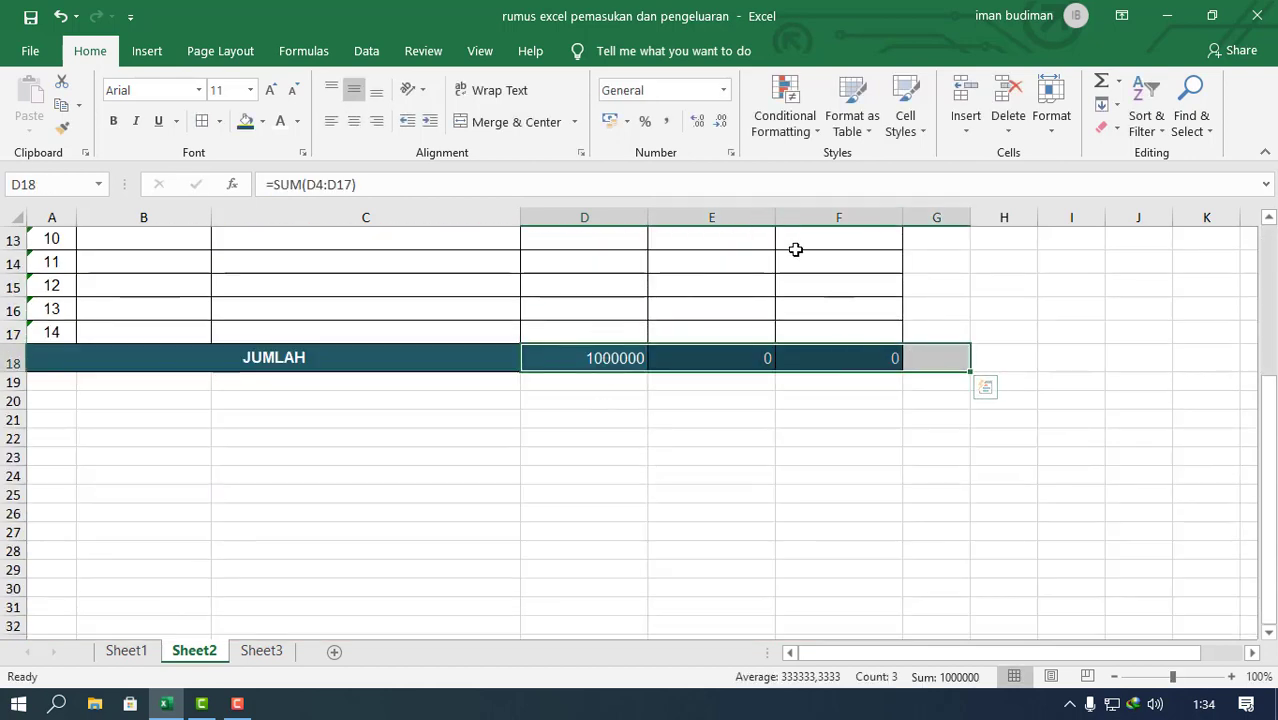
left_click(725, 90)
left_click(695, 210)
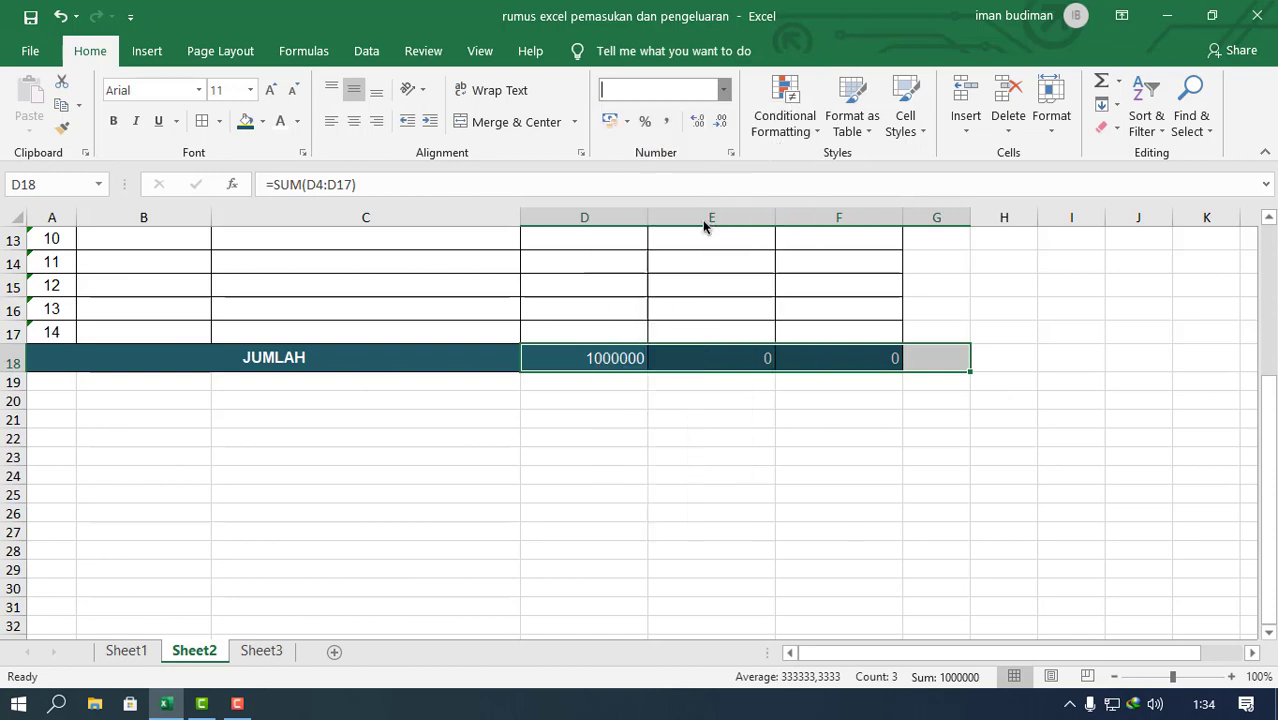
left_click(701, 421)
scroll(647, 445, "up", 4)
scroll(630, 451, "down", 4)
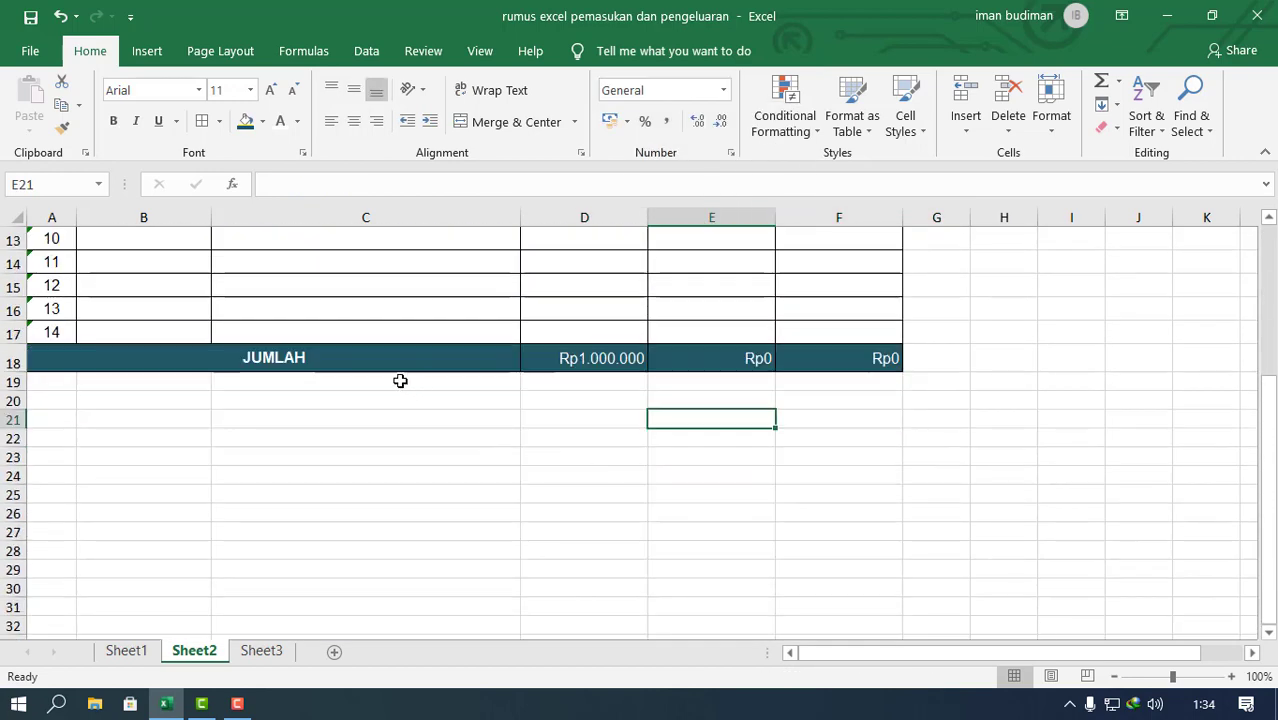
Step: Make the whole JUMLAH row bold, from the merged label through the Saldo total in F18
left_click(390, 350)
left_click_drag(540, 362, 830, 368)
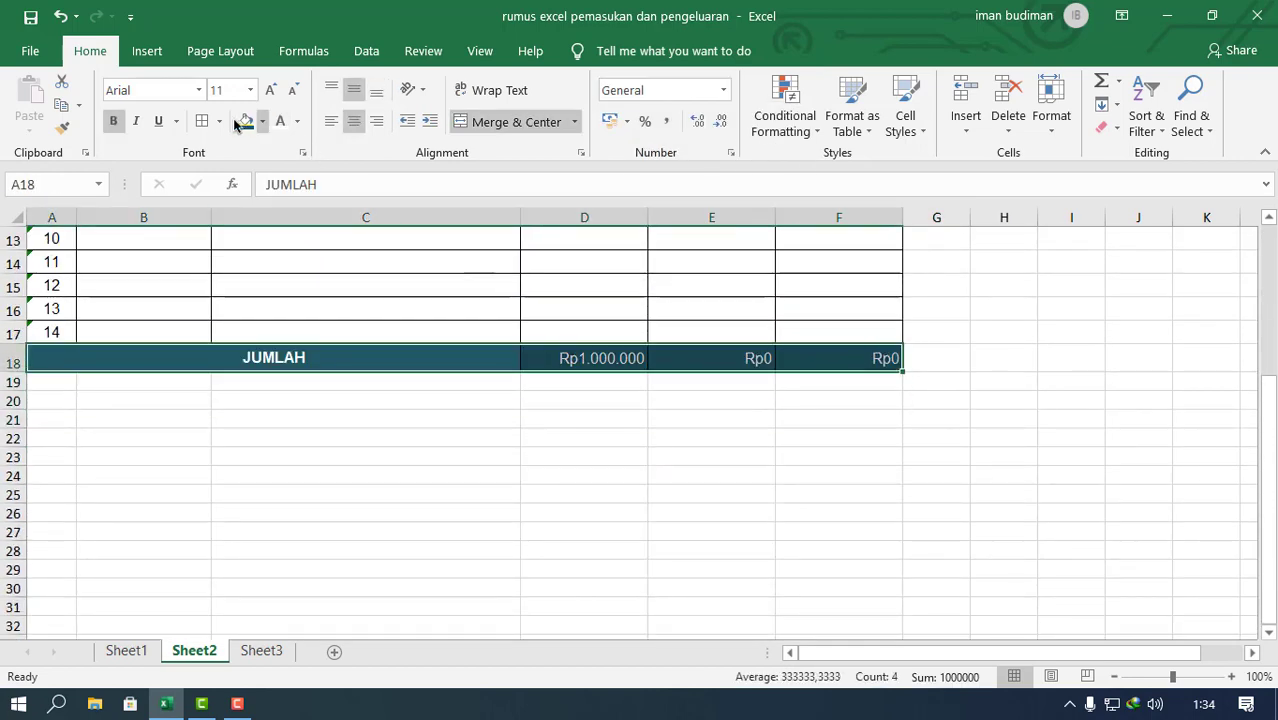
left_click(113, 121)
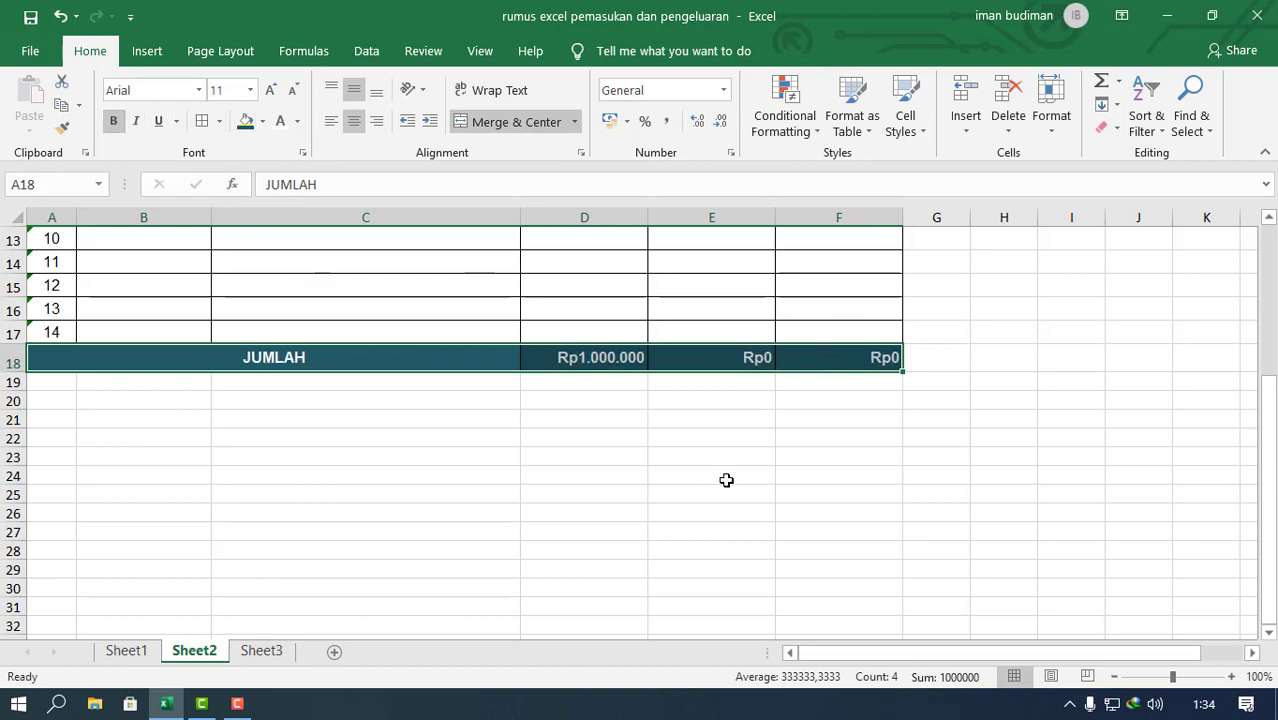
left_click(712, 477)
scroll(695, 472, "up", 1)
scroll(695, 472, "up", 4)
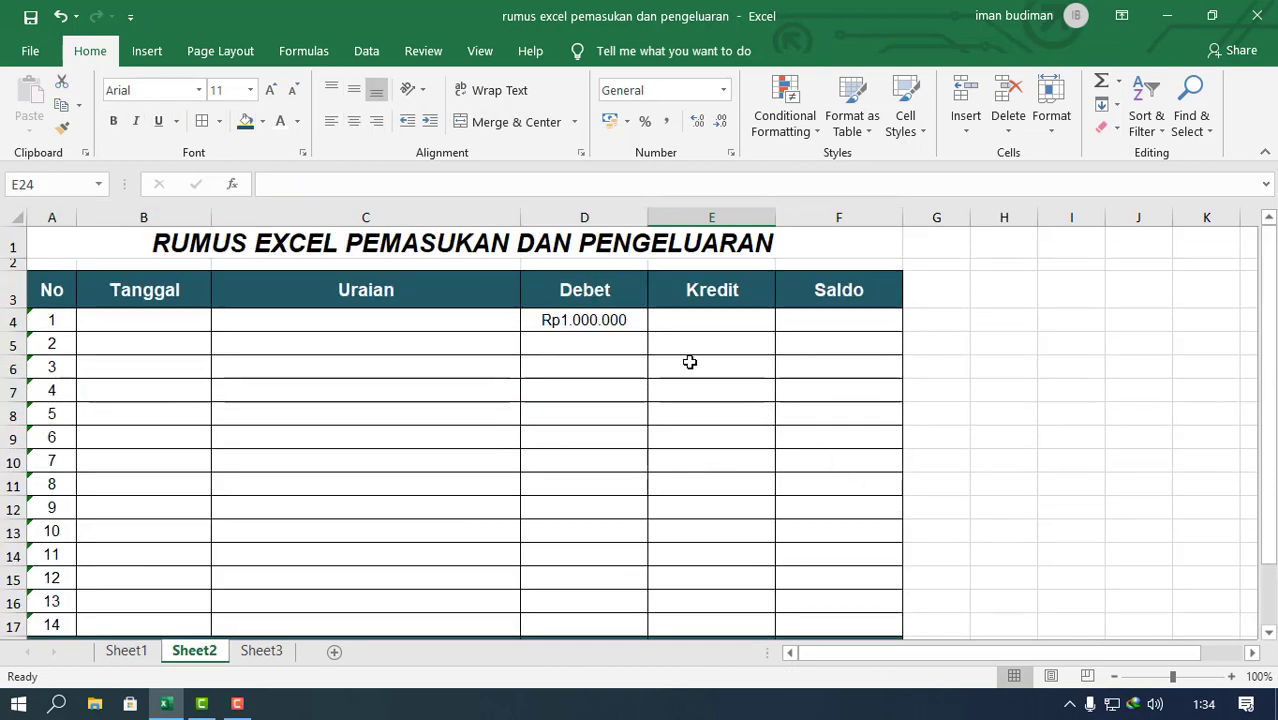
scroll(690, 362, "down", 1)
scroll(690, 362, "up", 1)
Step: Enter 5000000 as the second Debet amount in D5 and check the Debet total in D18
left_click(582, 346)
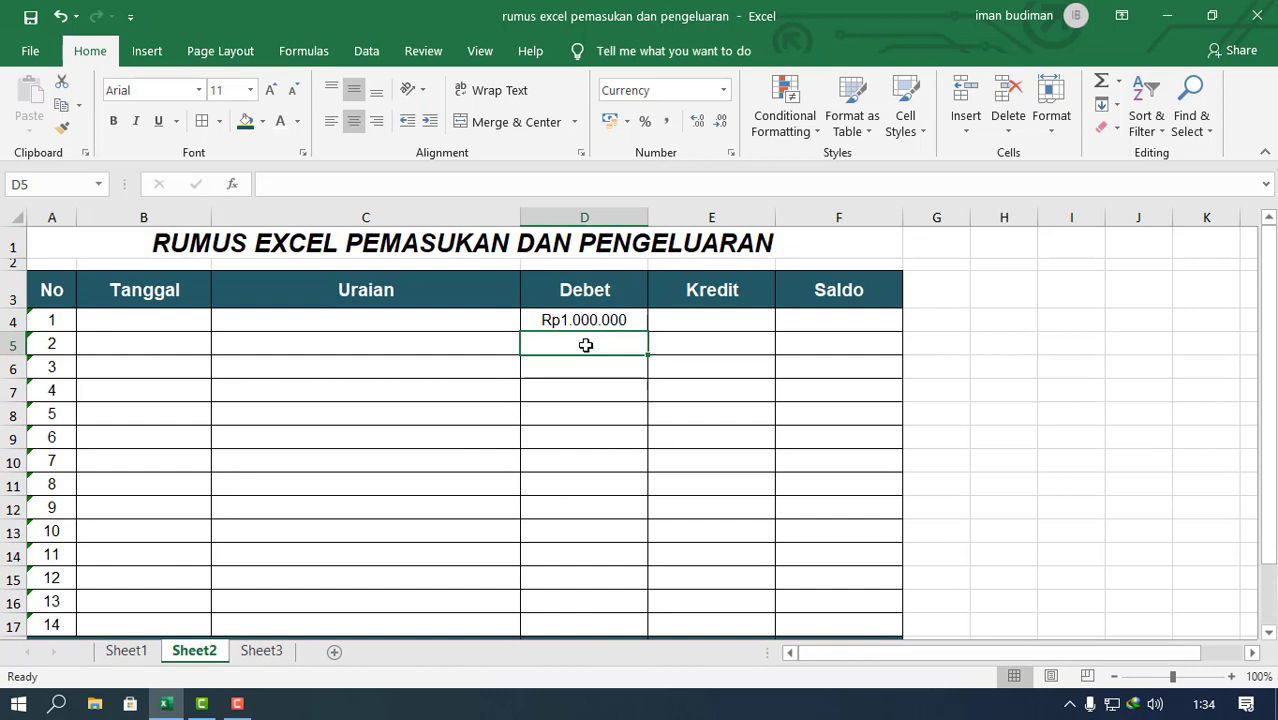
type("5.000.")
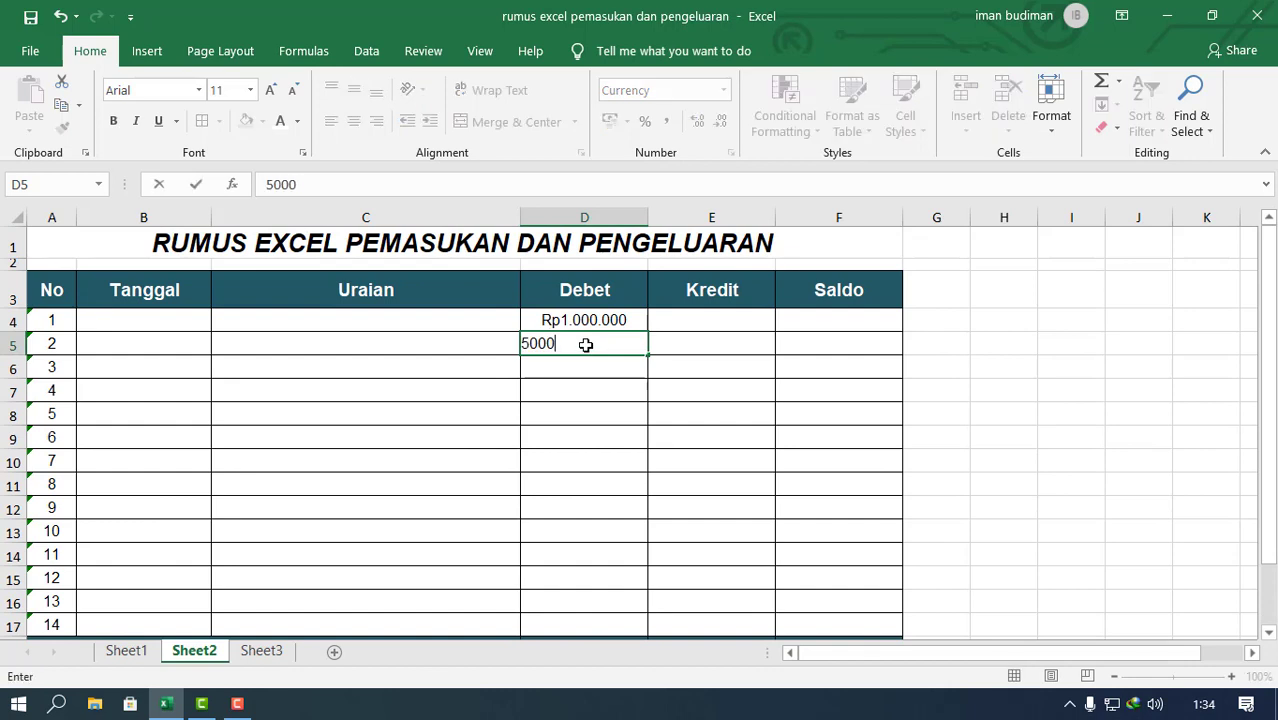
type("000")
key("Return")
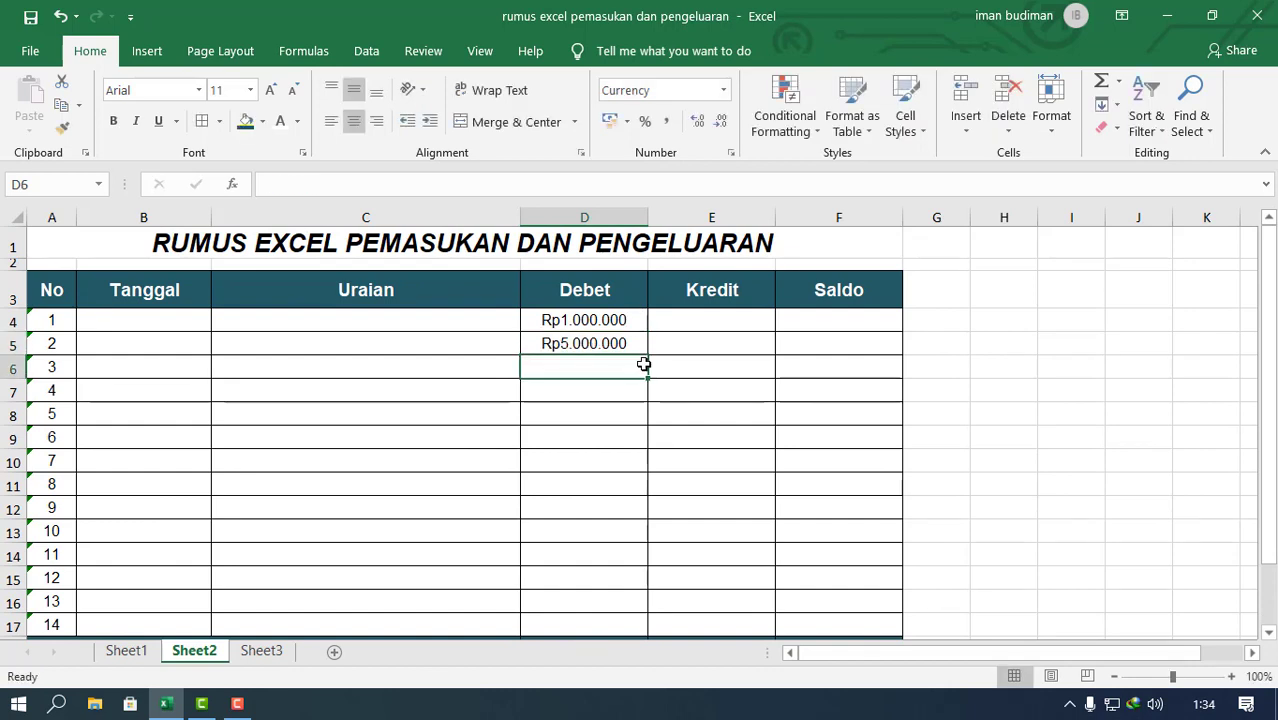
scroll(650, 400, "down", 2)
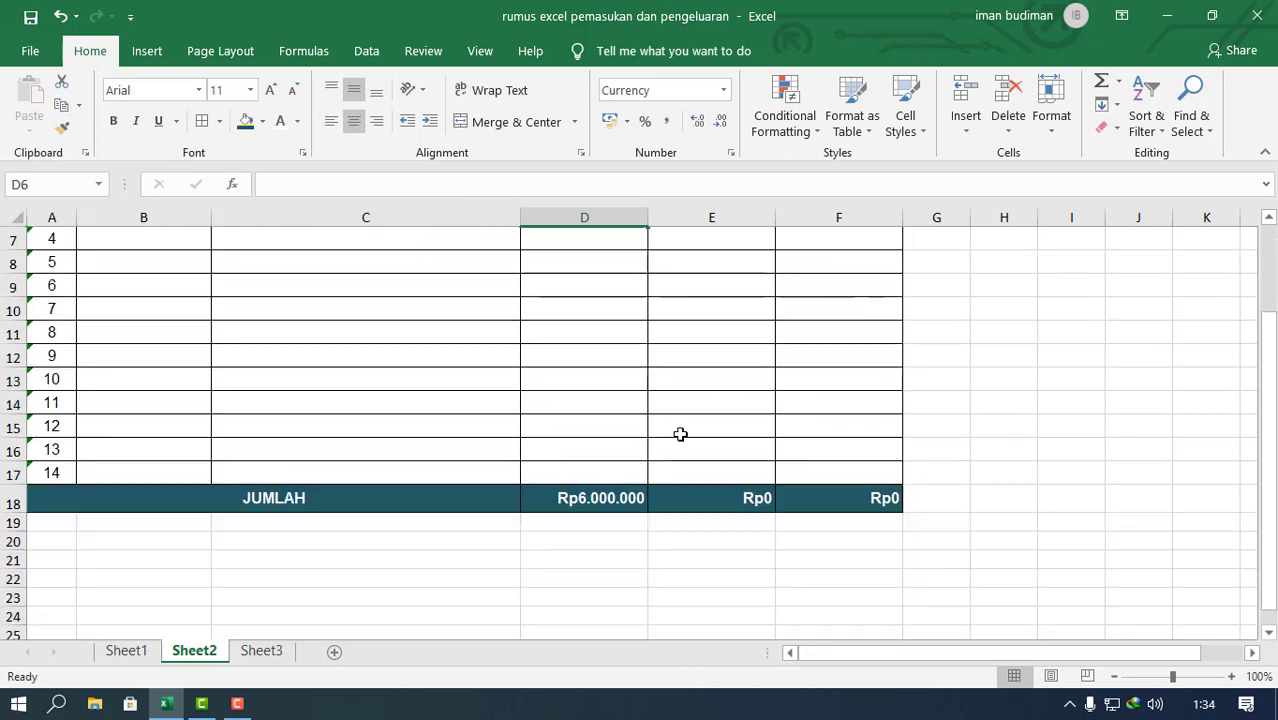
left_click(606, 498)
scroll(616, 516, "up", 2)
scroll(785, 485, "down", 2)
scroll(773, 491, "up", 2)
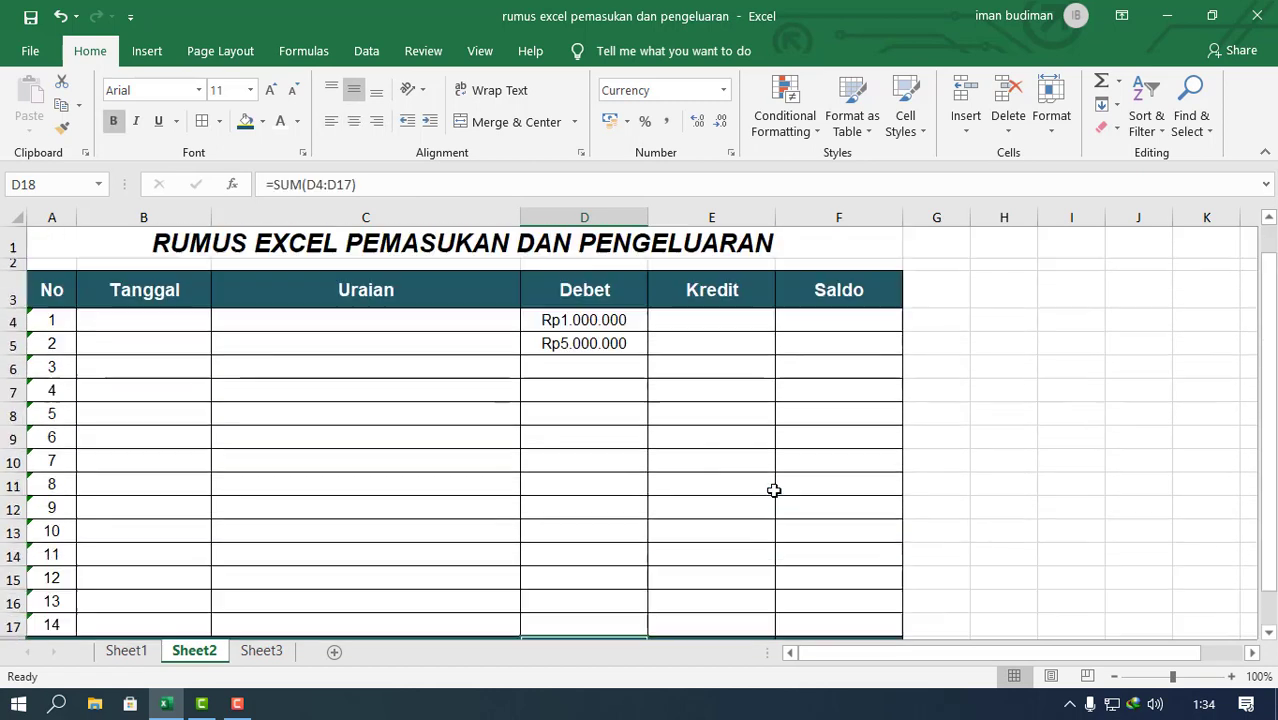
Step: Enter 500000 as a Kredit amount in E7
left_click(731, 399)
scroll(732, 398, "down", 1)
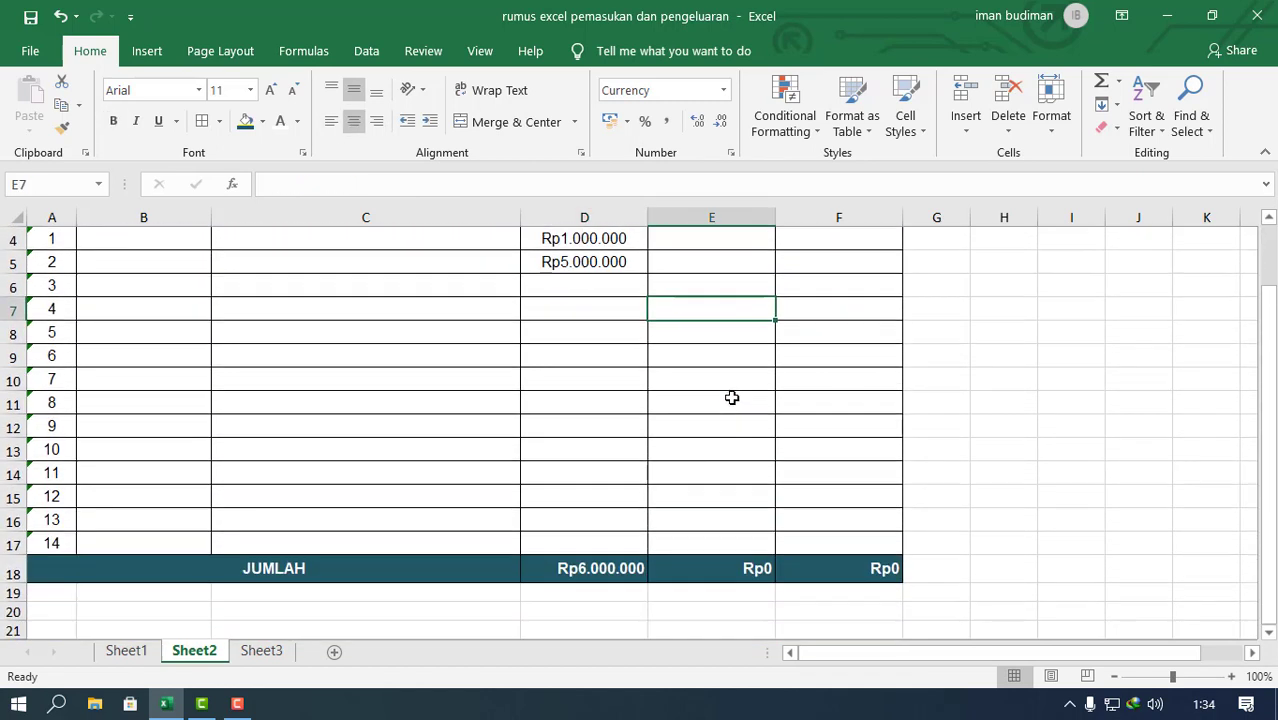
type("500.0")
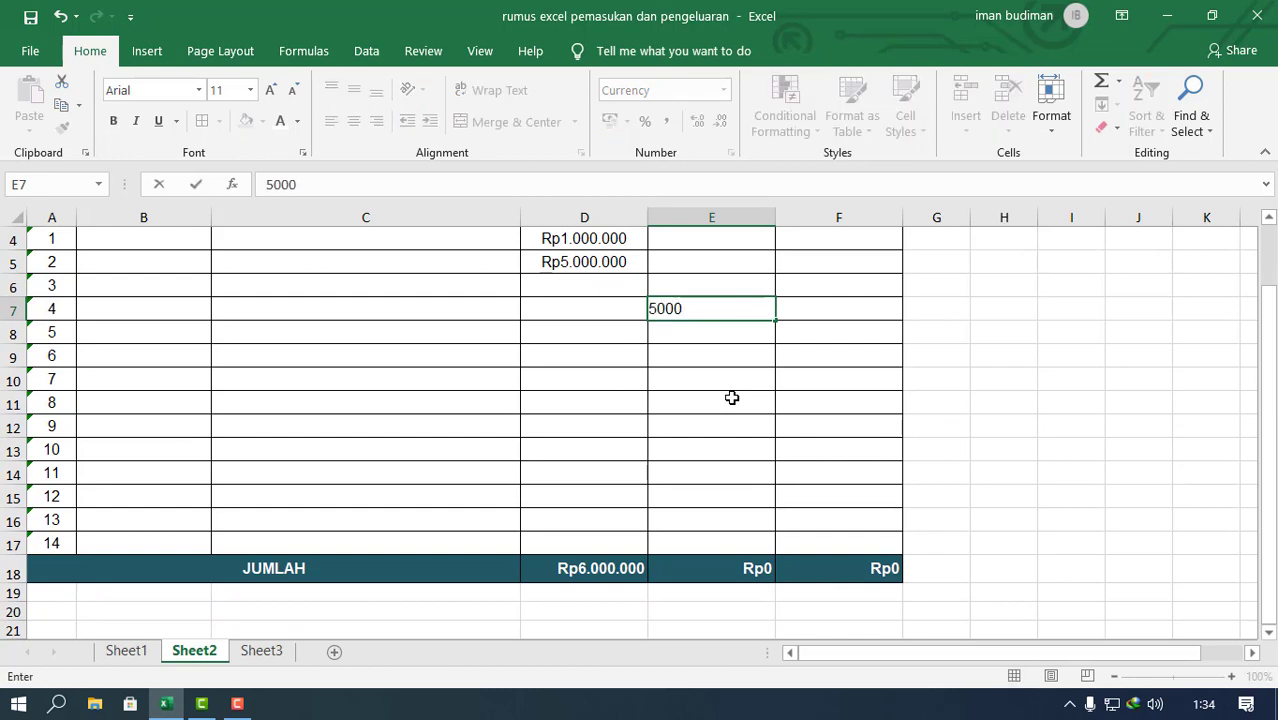
type("00")
key("Return")
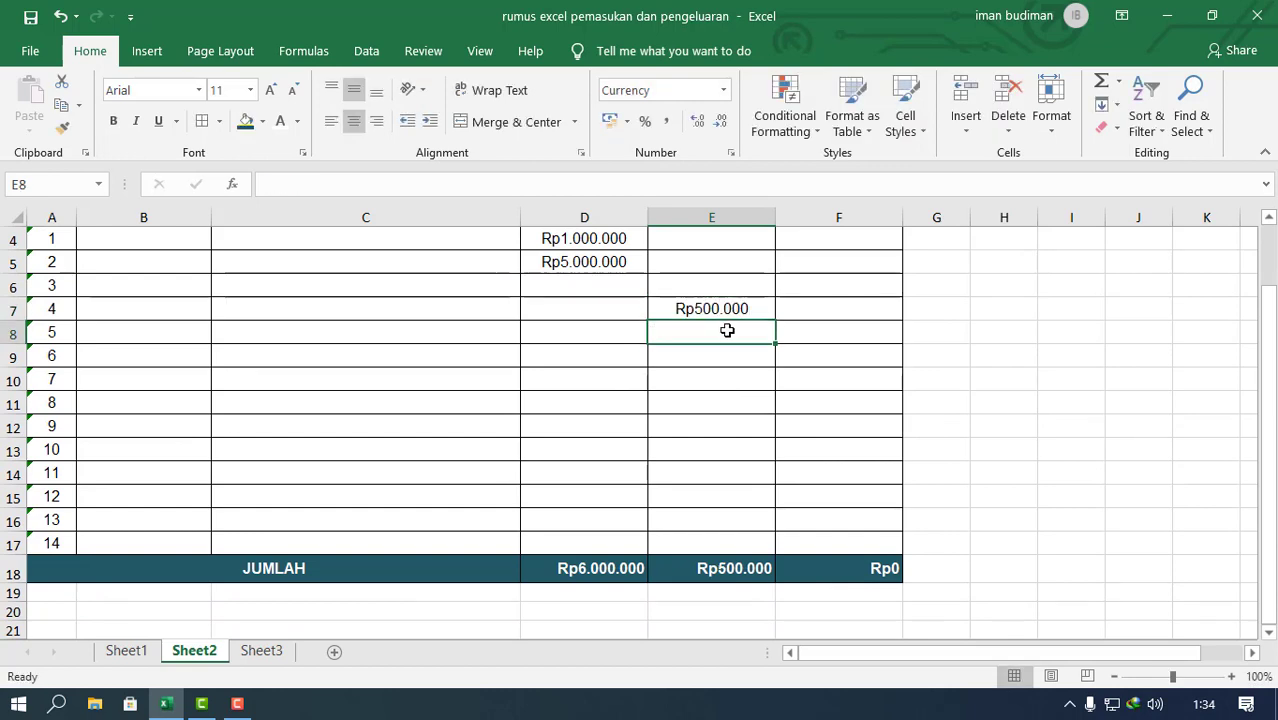
Step: Copy the Kredit amount from E7 down through E9 and check the Kredit total in E18
left_click(765, 314)
left_click_drag(775, 320, 776, 362)
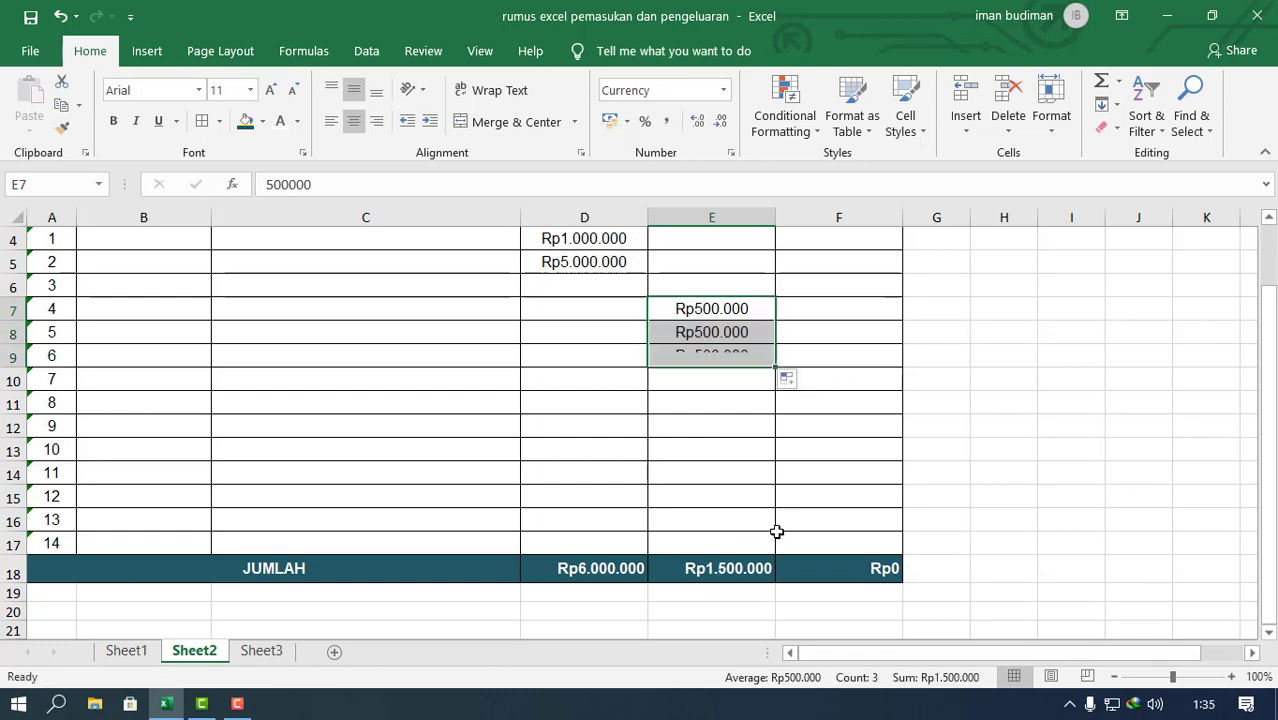
left_click(713, 518)
left_click(670, 570)
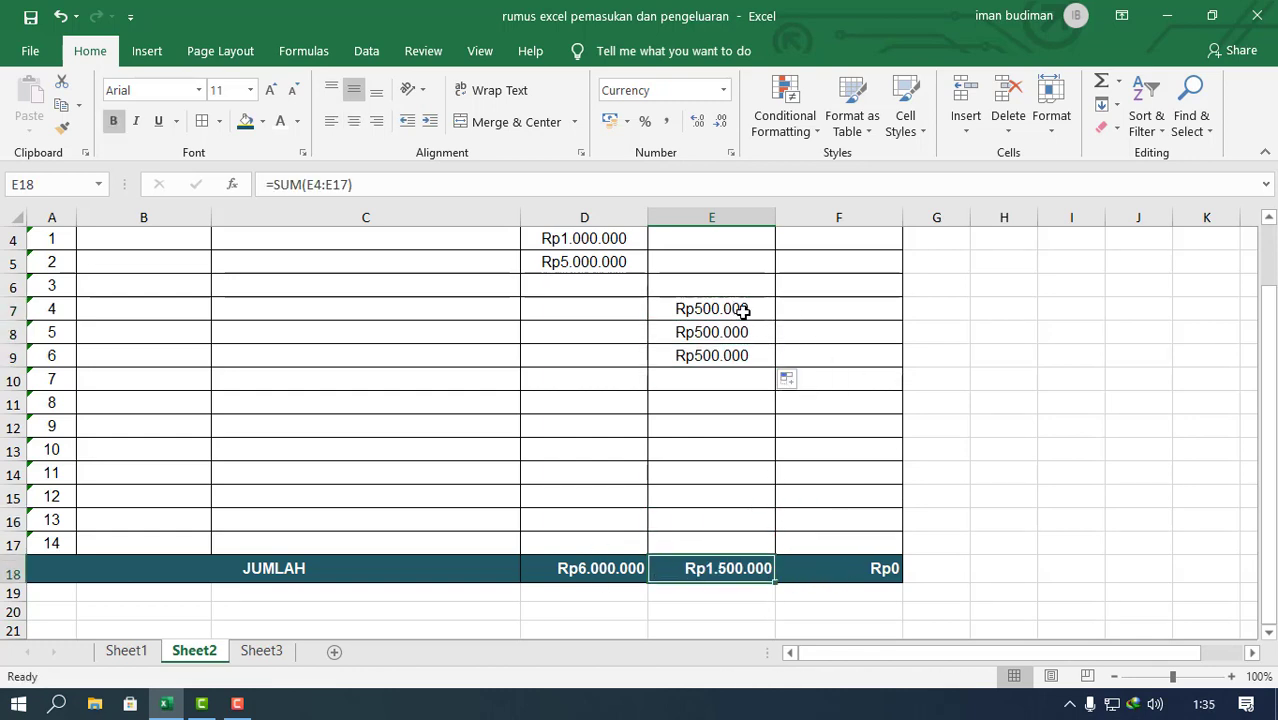
Step: Enter 100000 as a test Saldo amount in F7
left_click(850, 309)
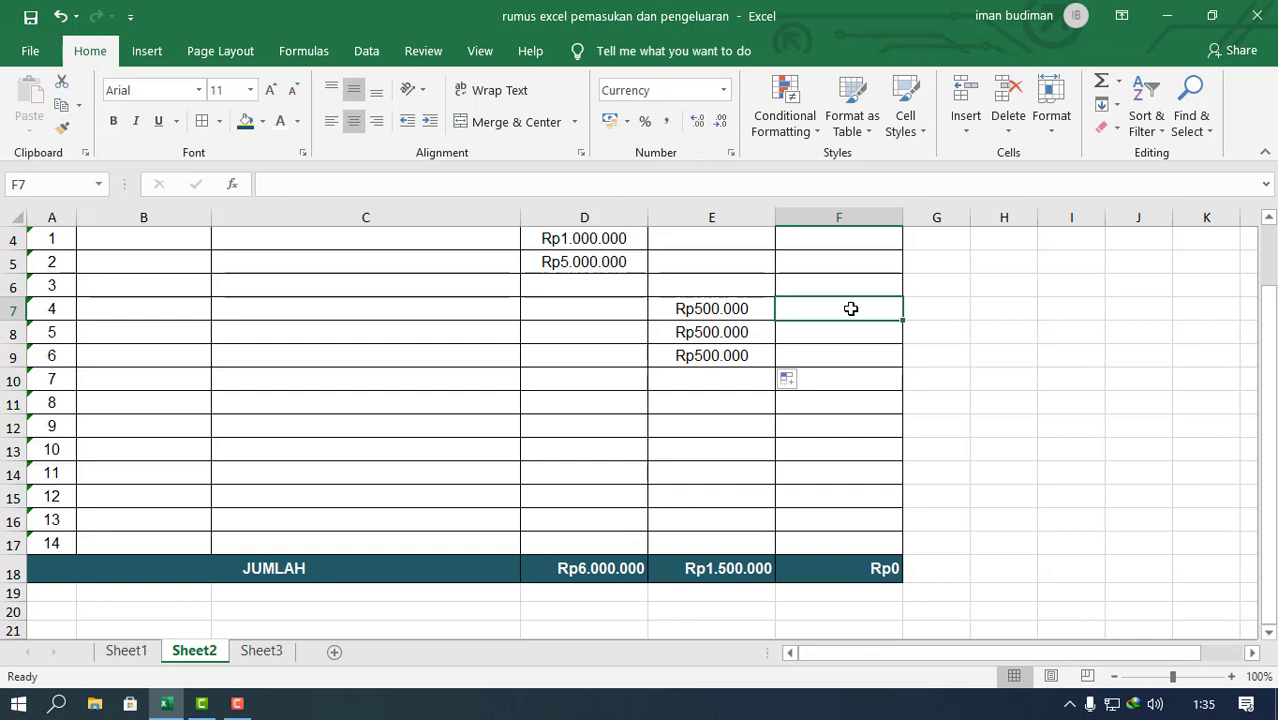
type("100.000")
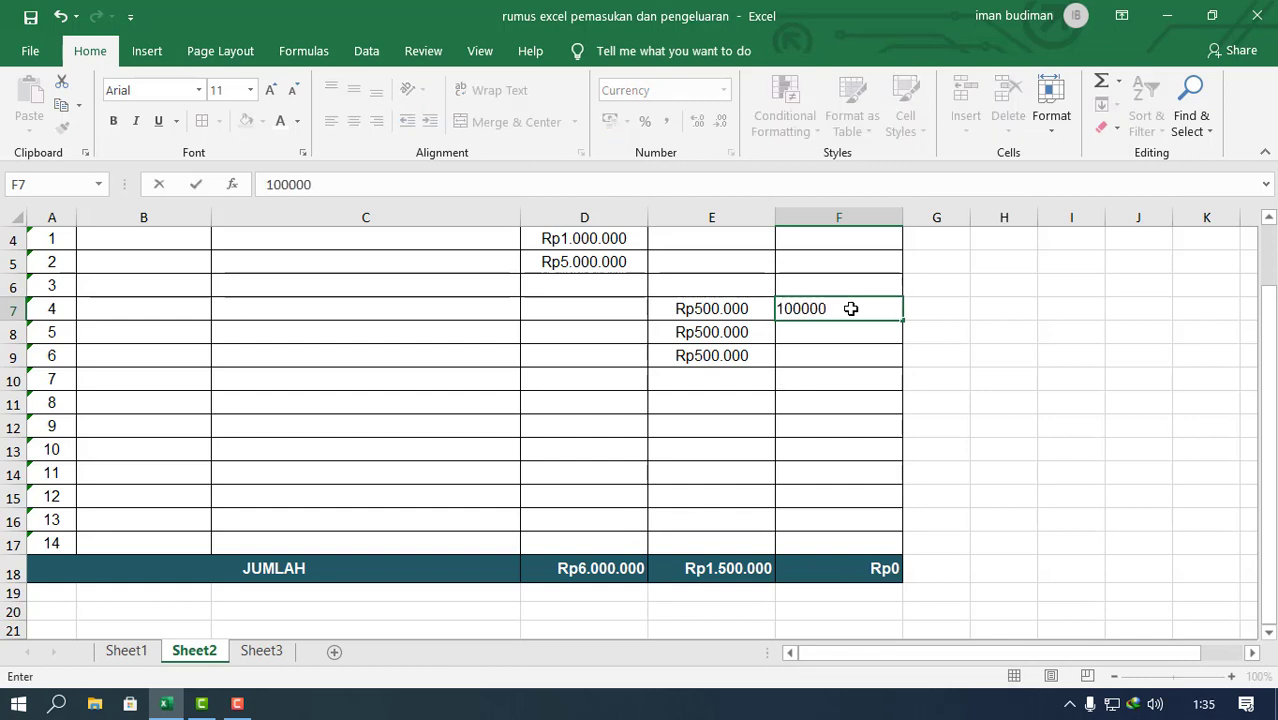
key("Return")
Step: Copy the Saldo amount from F7 down through F9 and check the totals in the JUMLAH row
left_click(851, 308)
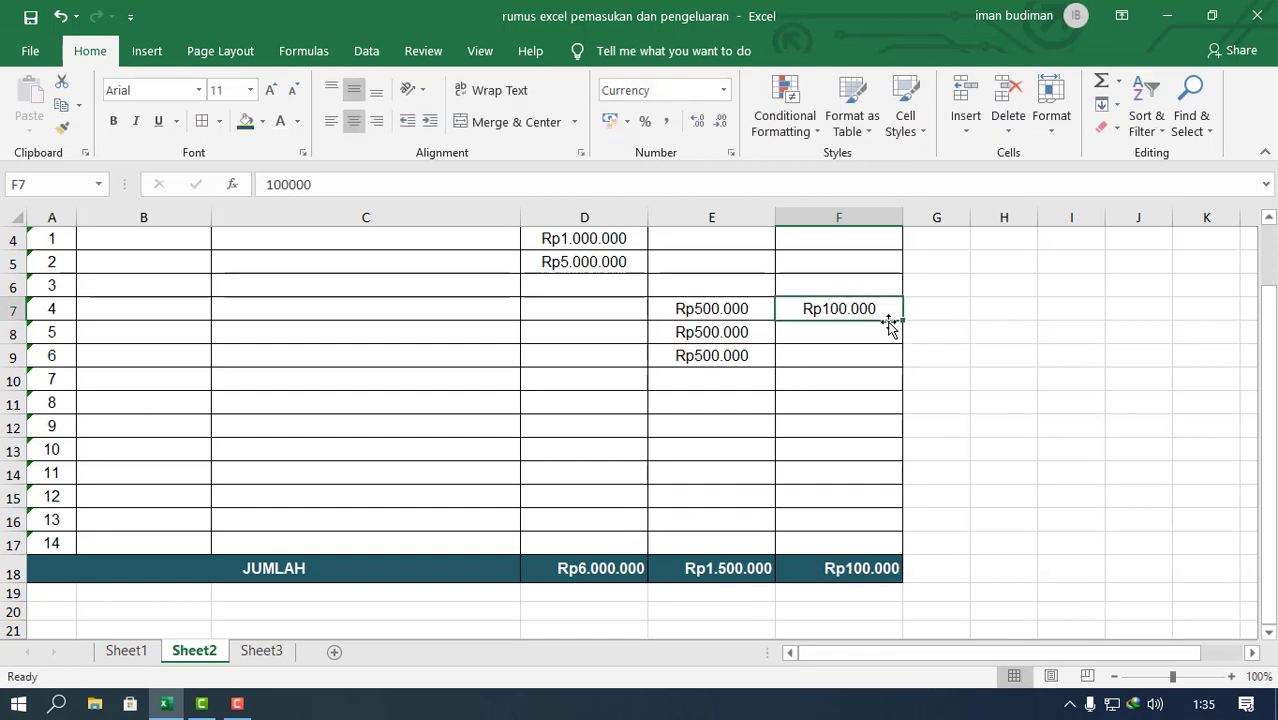
left_click_drag(905, 319, 907, 356)
left_click(1110, 400)
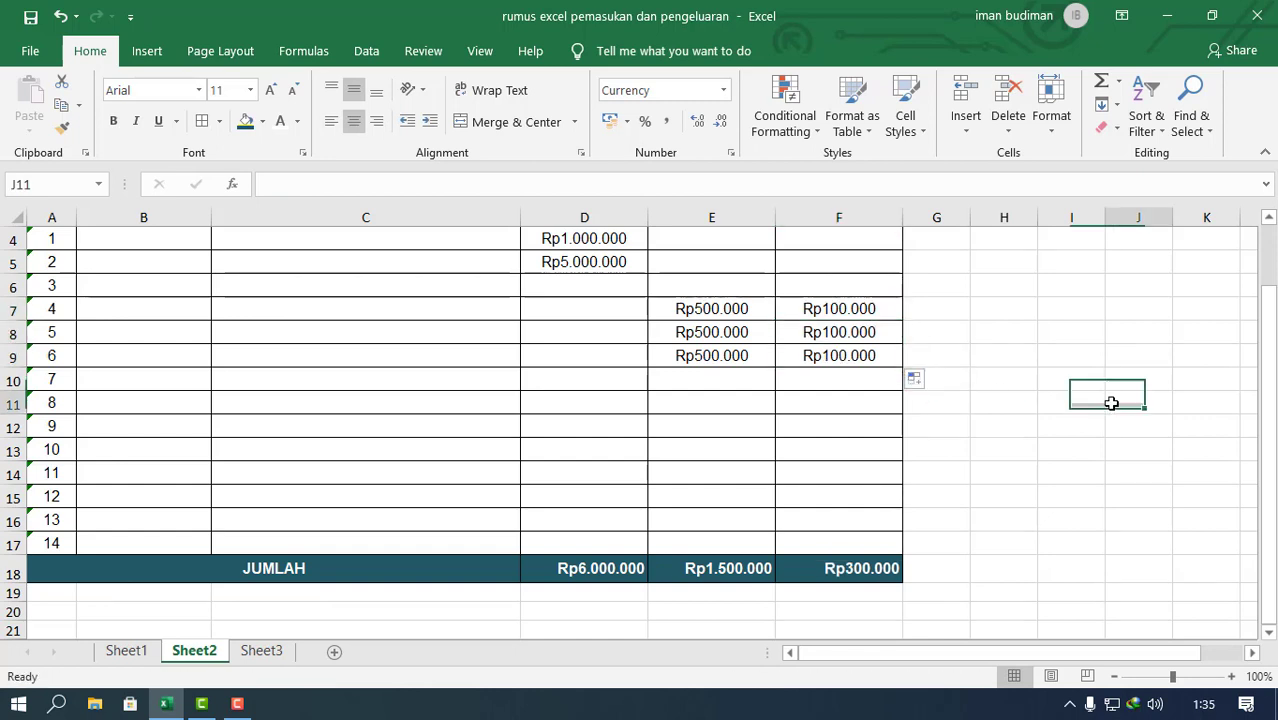
scroll(1021, 457, "up", 1)
scroll(810, 621, "down", 2)
left_click_drag(896, 508, 562, 491)
left_click(898, 578)
scroll(898, 578, "up", 2)
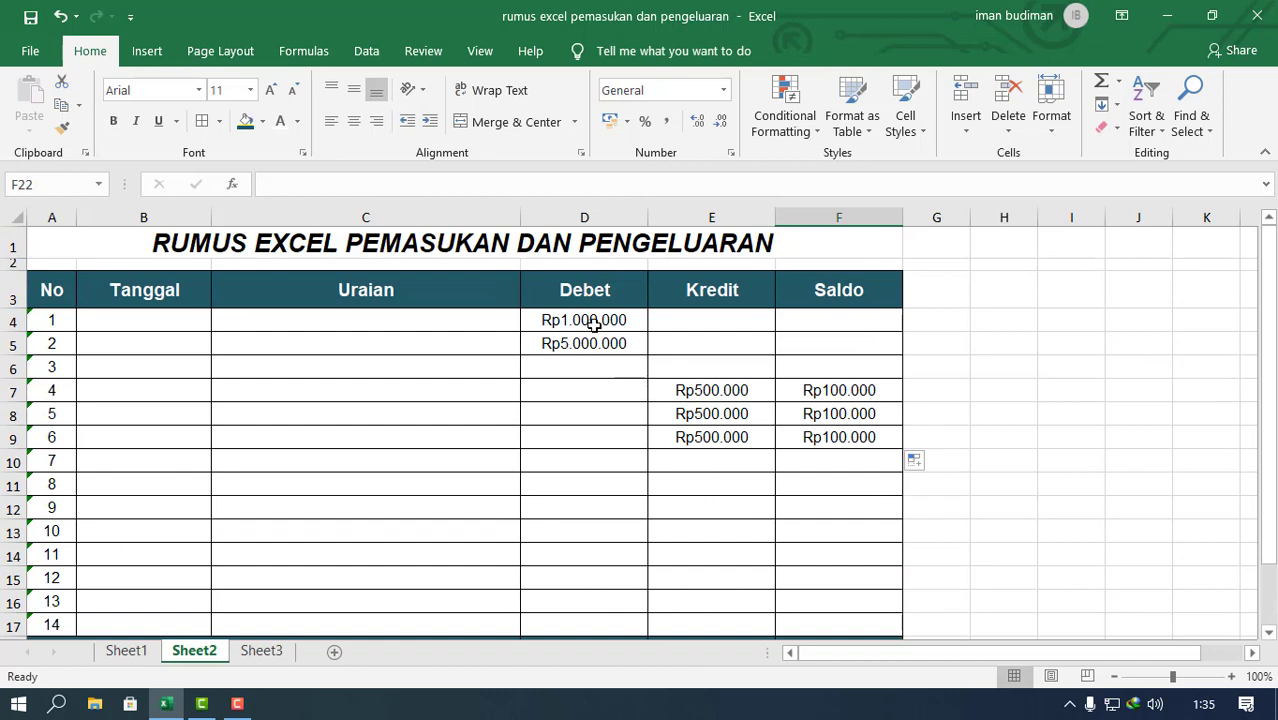
Step: Clear the test amounts from the Debet, Kredit and Saldo cells D4:F10
left_click_drag(585, 320, 851, 462)
key("Delete")
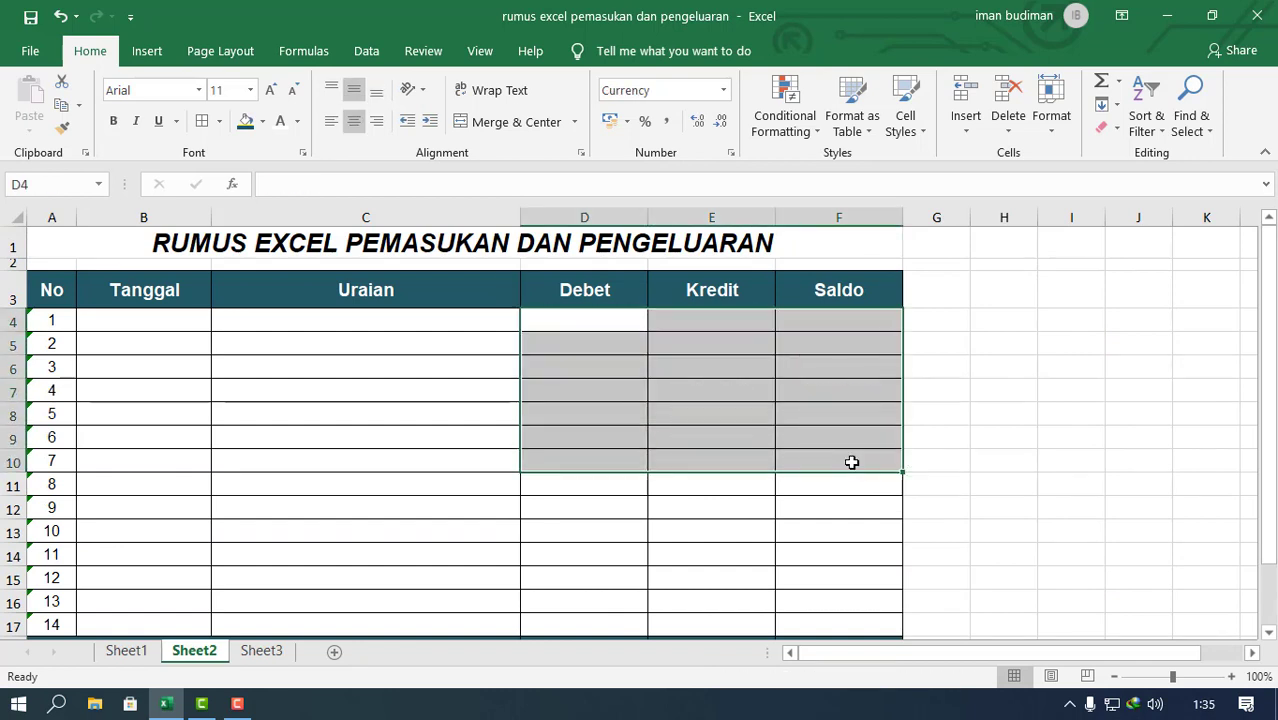
left_click(847, 409)
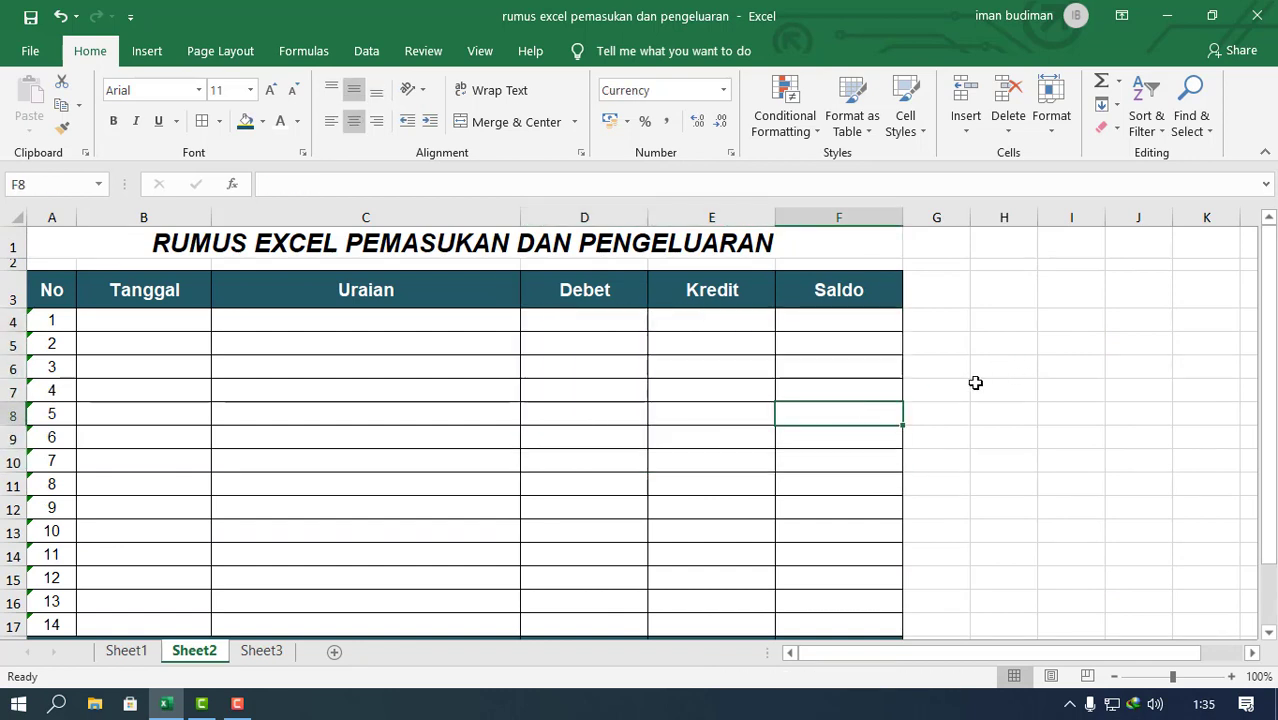
Step: Copy the Saldo formula text from F4 on Sheet1 and return to Sheet2
left_click(145, 651)
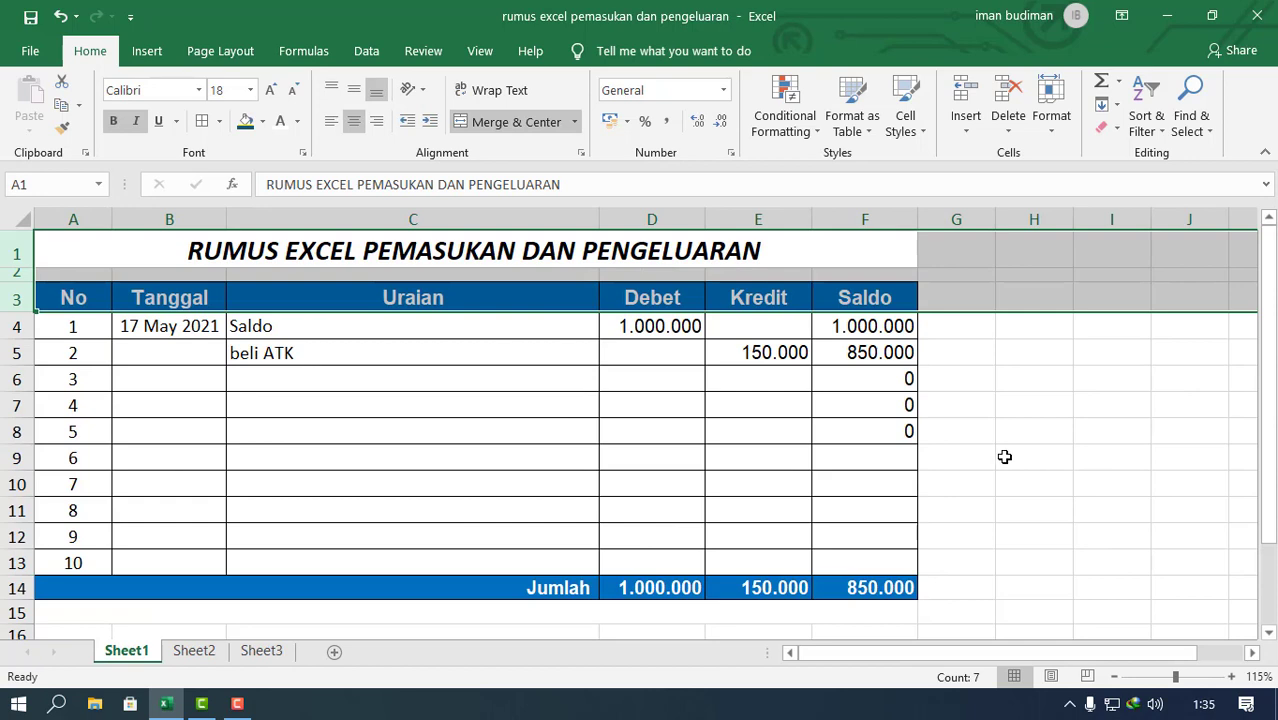
left_click(884, 326)
left_click_drag(613, 189, 77, 185)
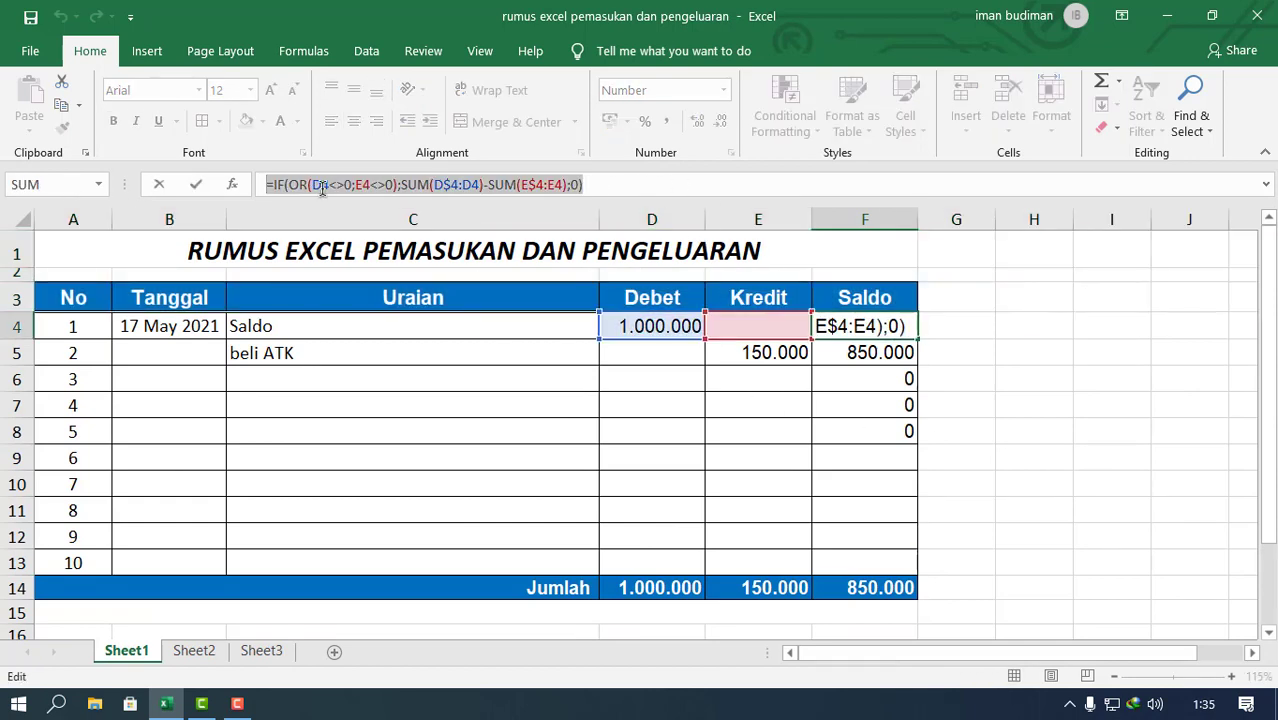
right_click(356, 213)
left_click(400, 235)
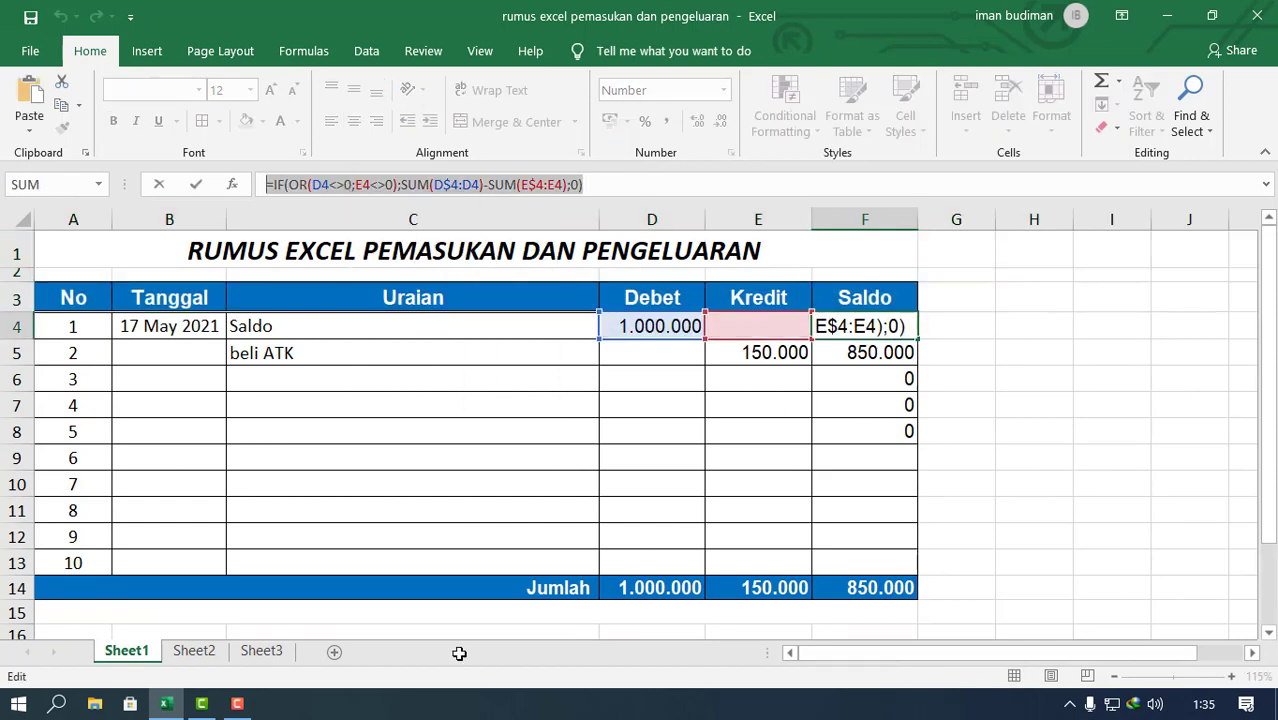
key("Escape")
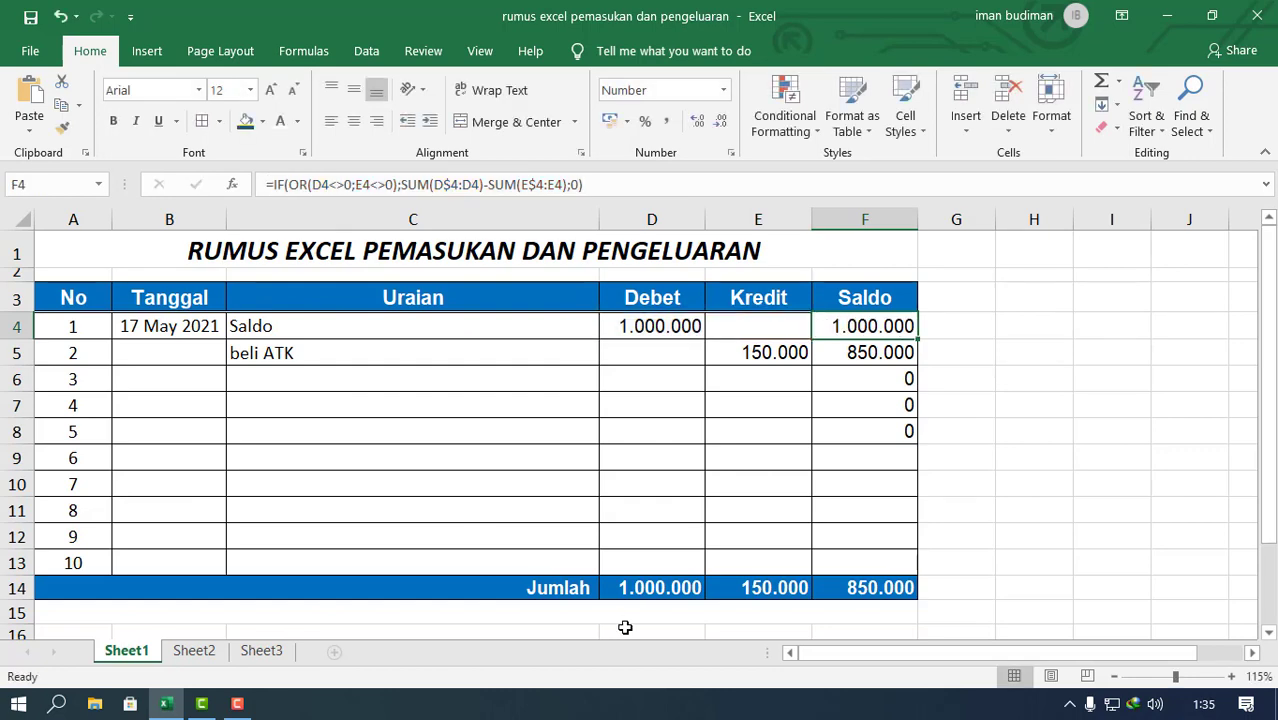
left_click(170, 651)
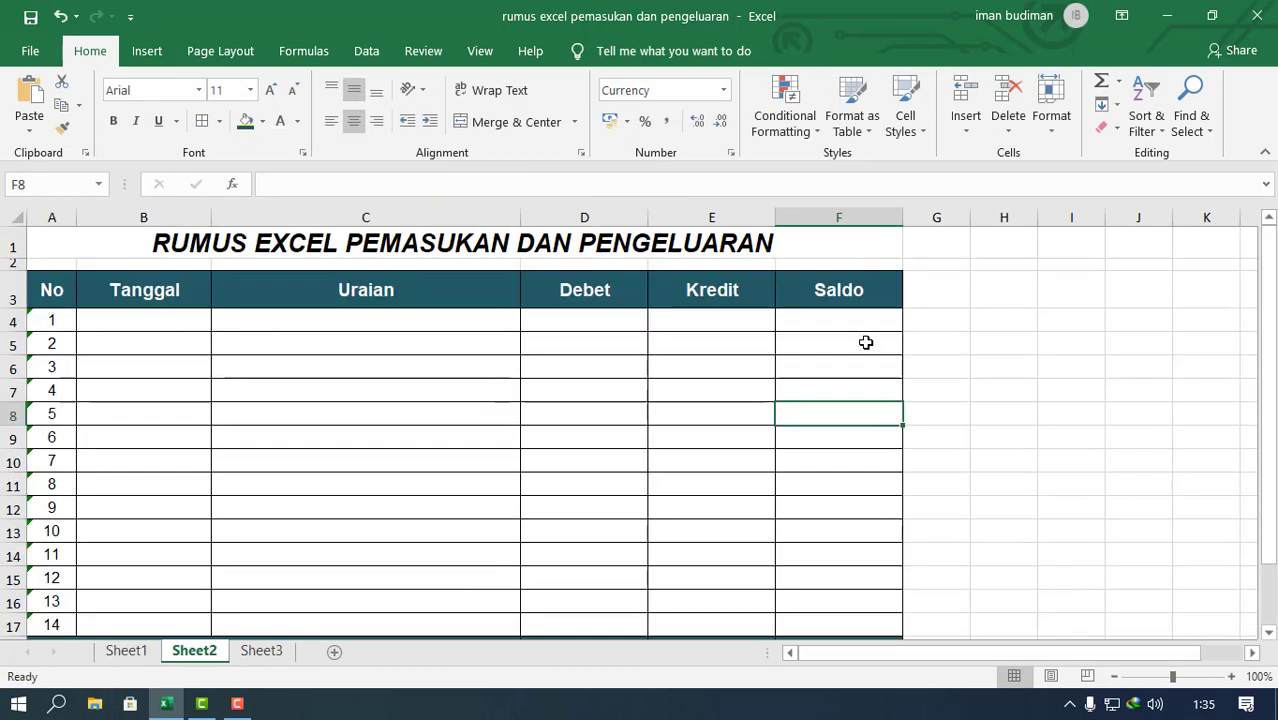
Step: Paste the copied formula =IF(OR(D4<>0;E4<>0);SUM(D$4:D4)-SUM(E$4:E4);0) into the first Saldo cell, F4
left_click(845, 320)
double_click(845, 320)
right_click(845, 320)
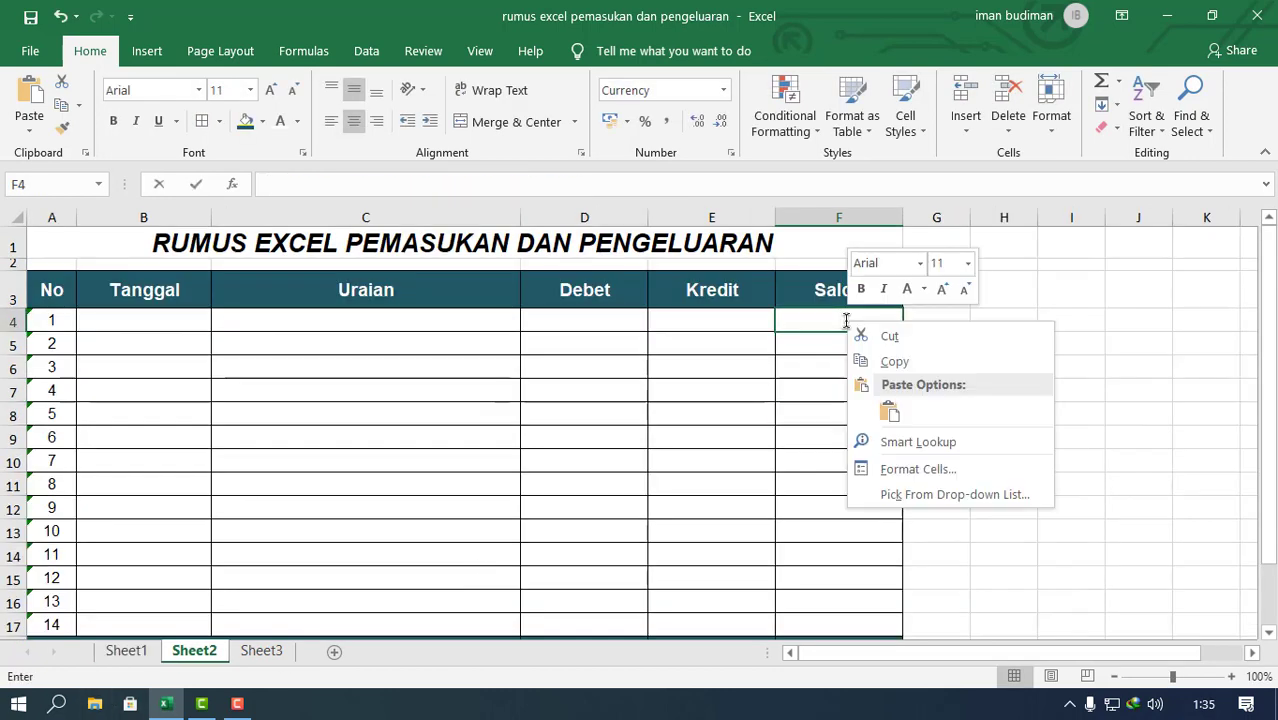
left_click(889, 411)
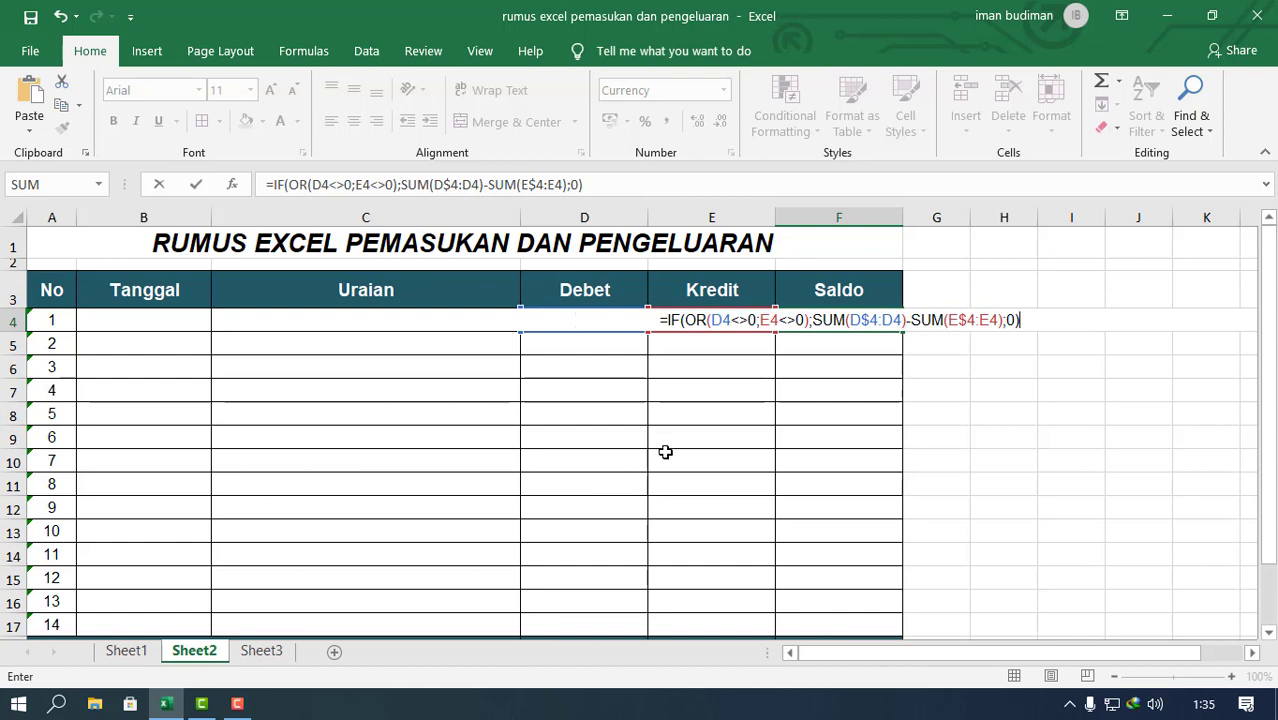
Step: Review the D4<>0 and E4<>0 conditions and the start of the value-if-true part in the F4 formula
left_click(717, 320)
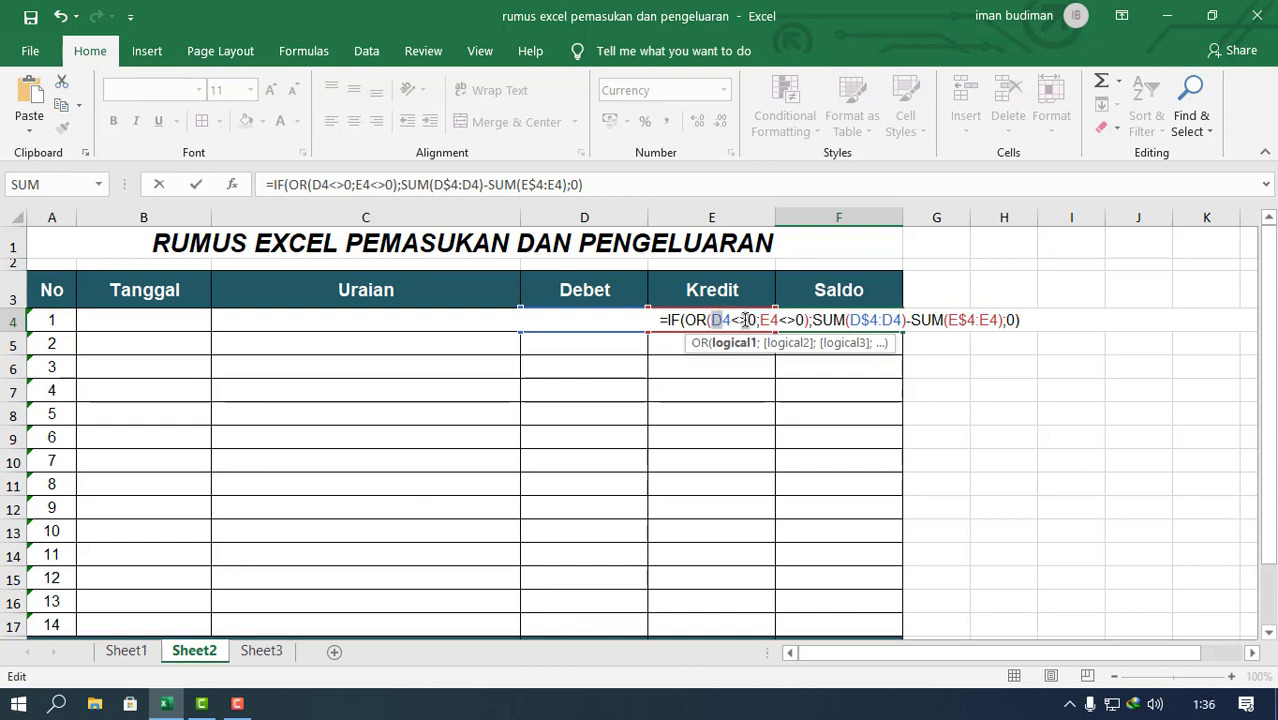
left_click_drag(714, 316, 731, 316)
left_click(745, 318)
left_click(763, 318)
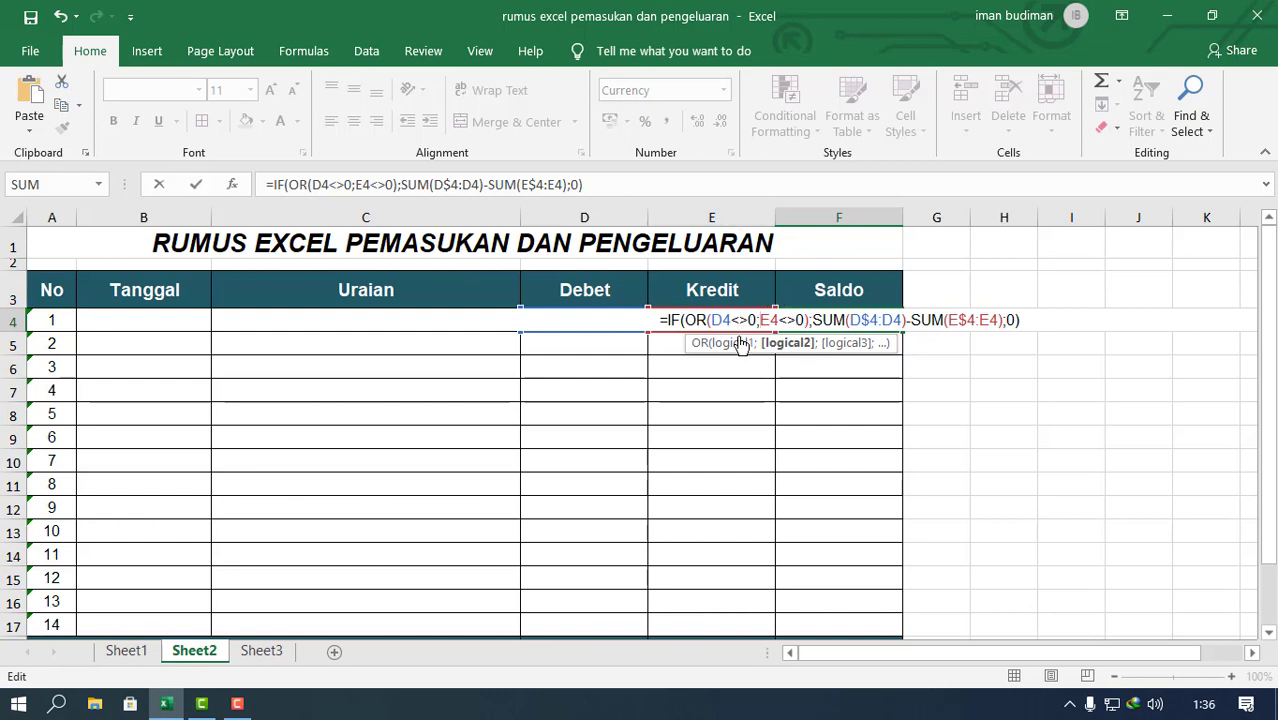
left_click(812, 320)
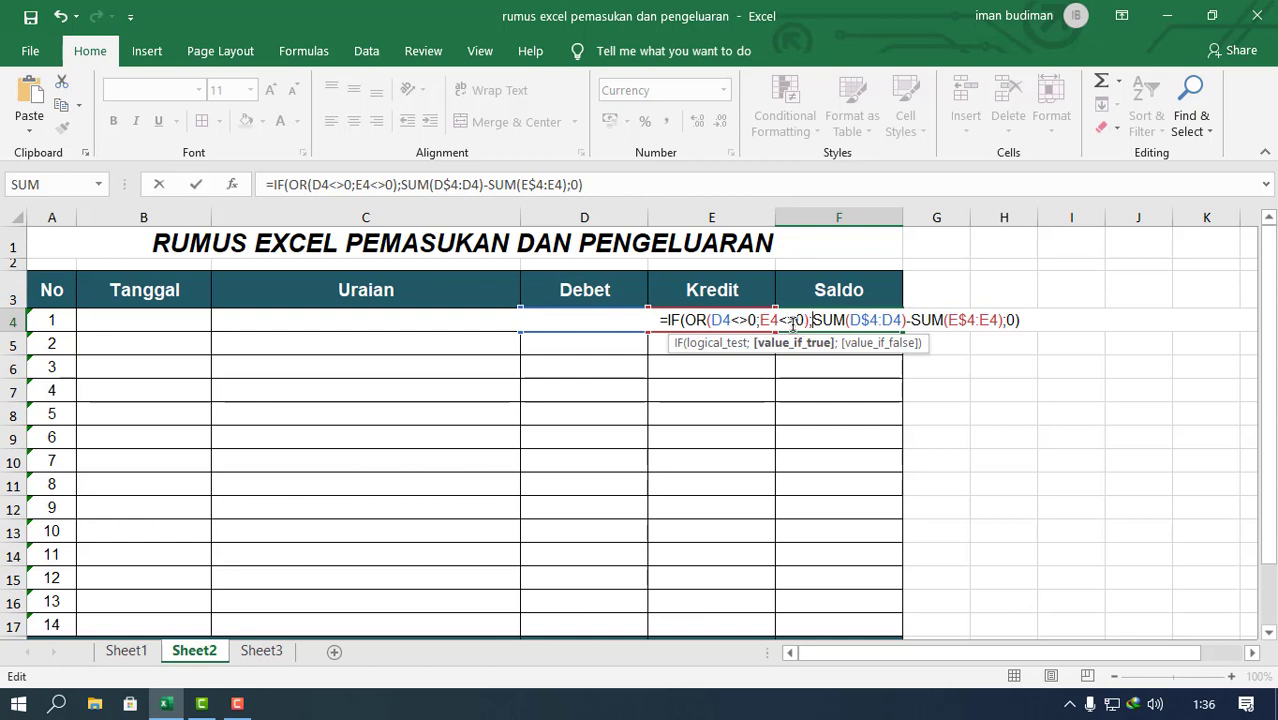
left_click(762, 322)
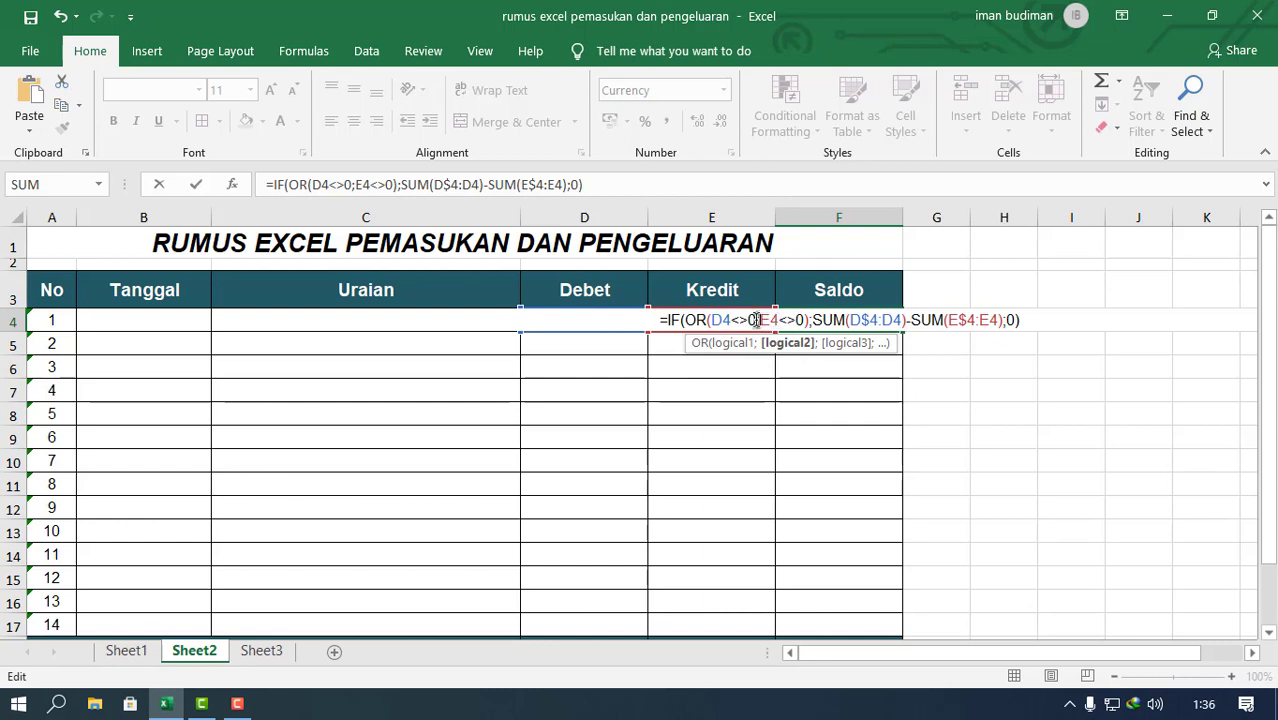
Step: Try a comma instead of the semicolon between the two OR conditions in F4, and undo the replacement
left_click(755, 320)
left_click(760, 320)
key("BackSpace")
type(",")
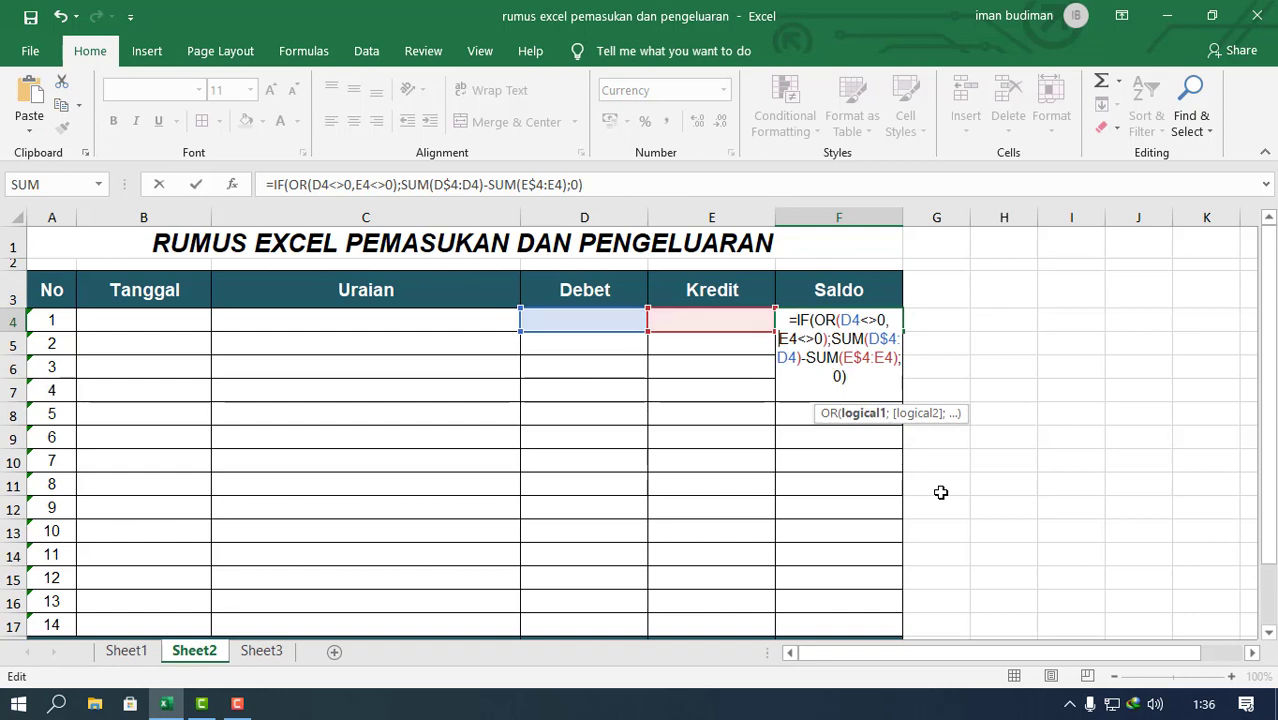
key("ctrl+z")
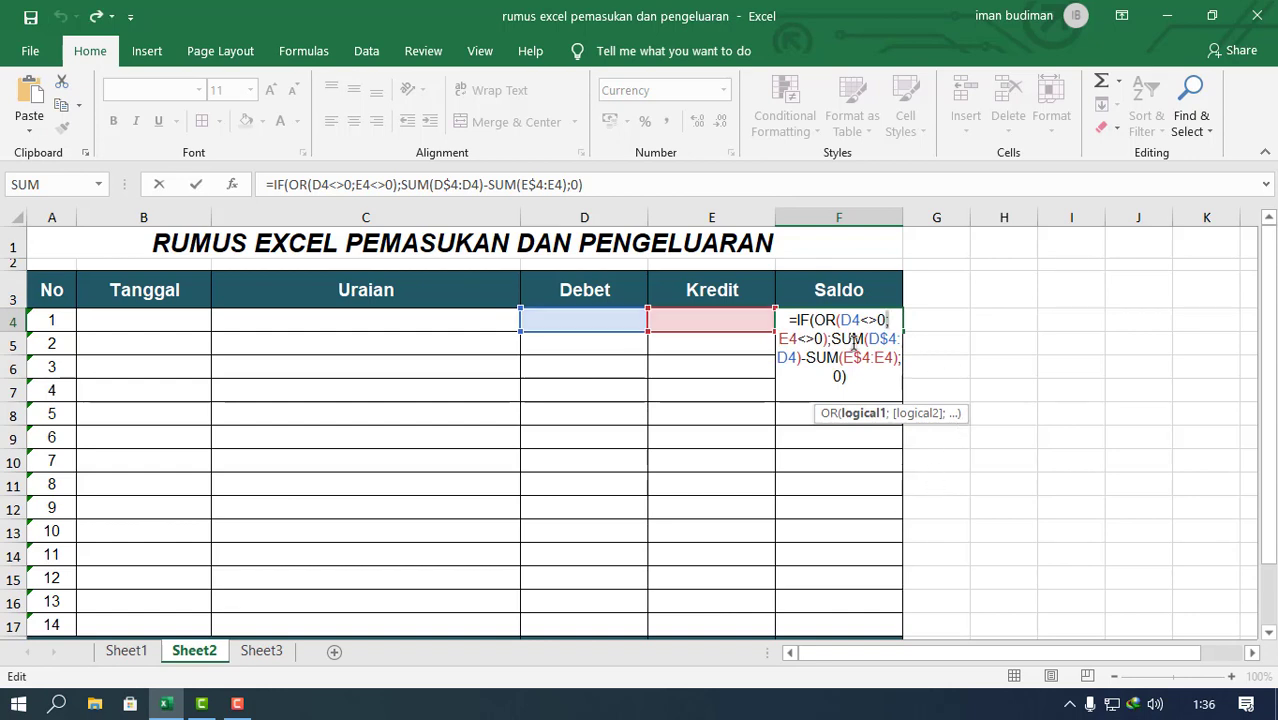
Step: Examine the F4 formula's IF structure and its OR logical test, including the not-equal operators and argument separators
left_click(795, 333)
left_click(573, 188)
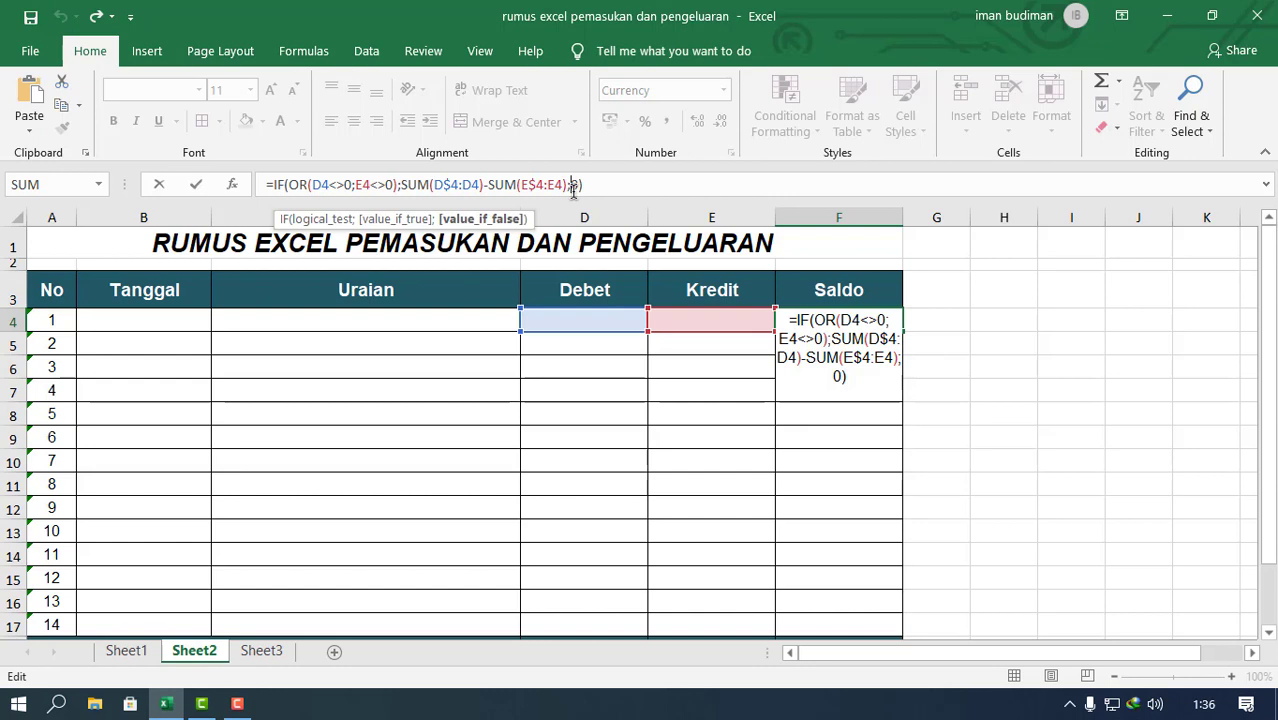
left_click(689, 187)
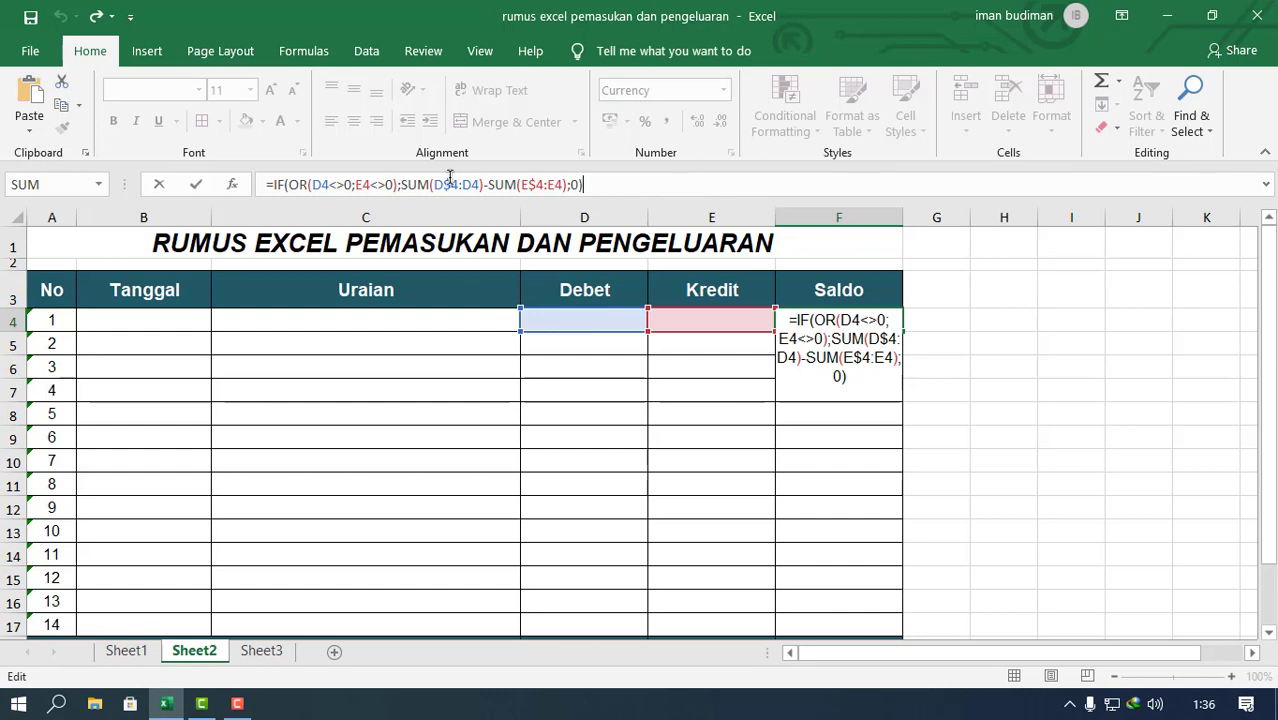
left_click(419, 184)
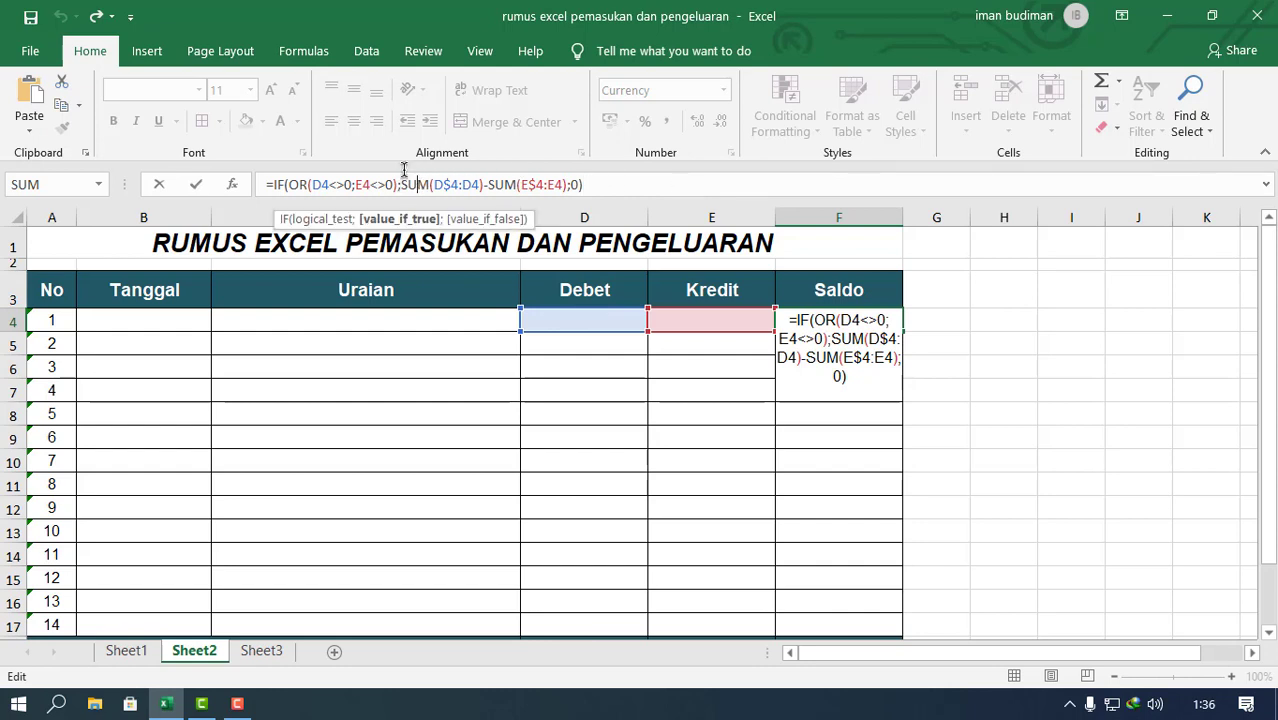
left_click_drag(401, 184, 288, 192)
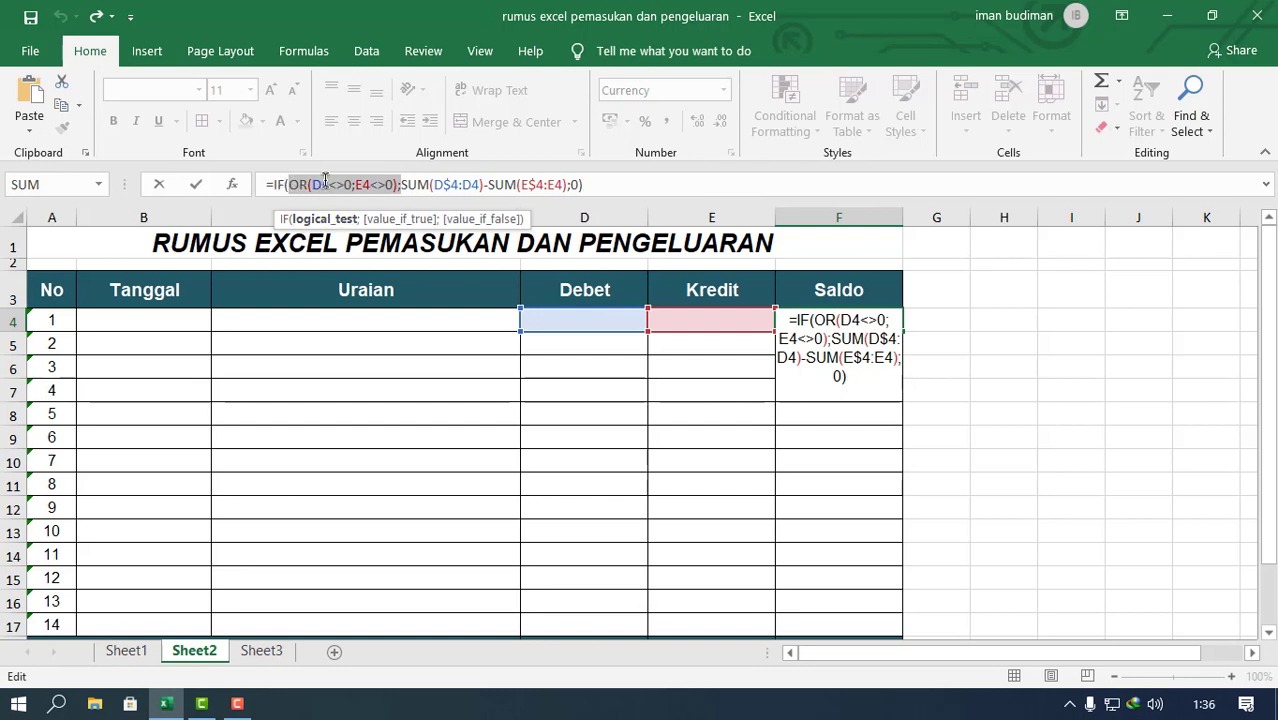
left_click(312, 184)
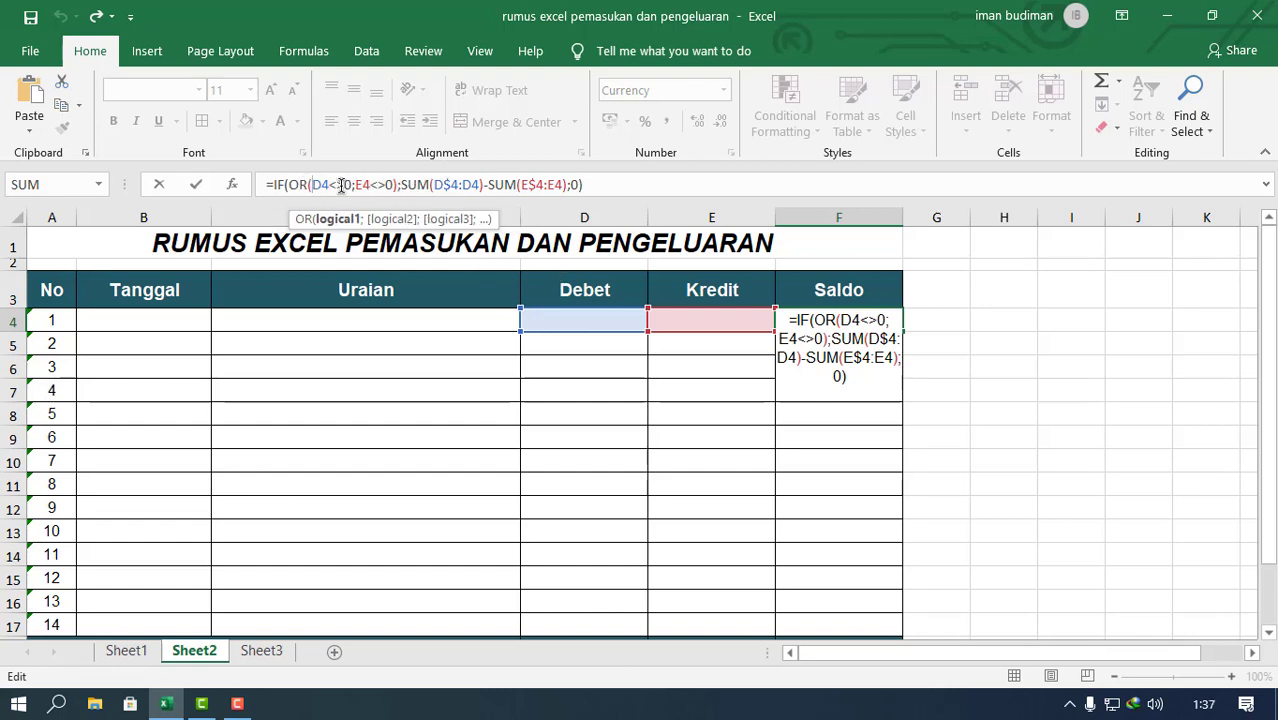
left_click_drag(330, 185, 348, 185)
left_click(345, 185)
left_click(338, 186)
left_click(356, 185)
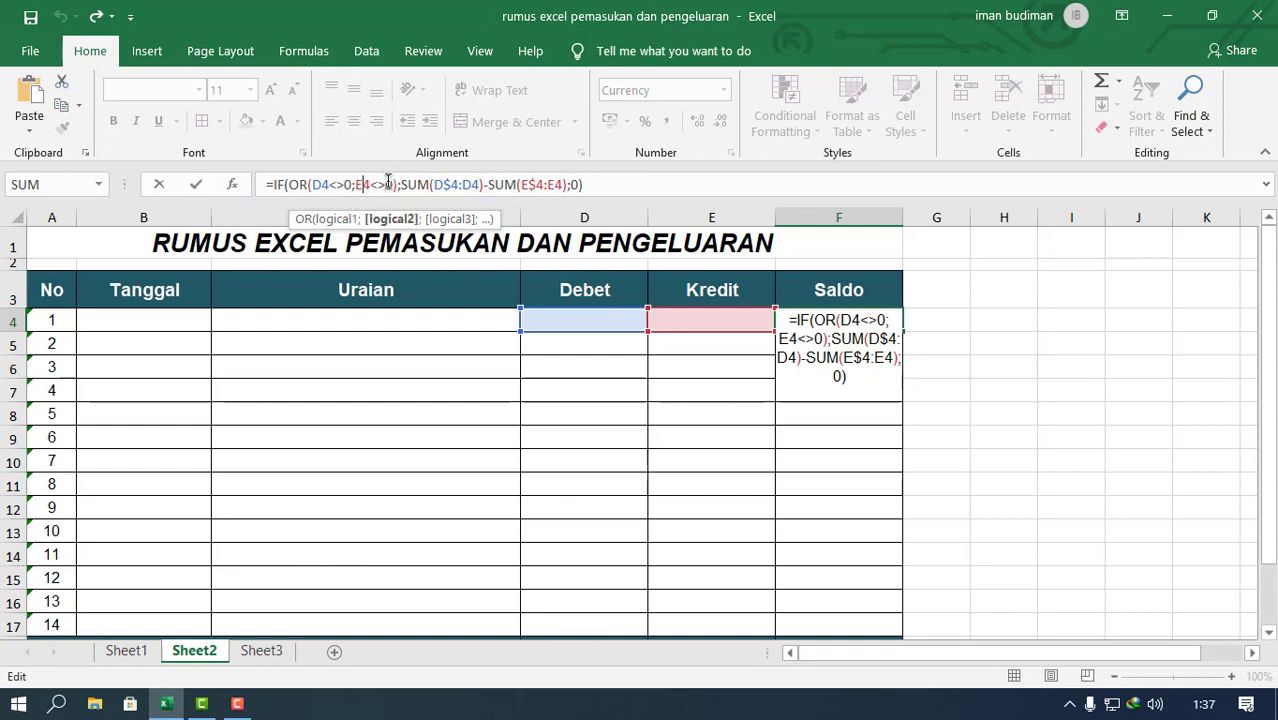
left_click(375, 184)
left_click_drag(397, 188, 336, 186)
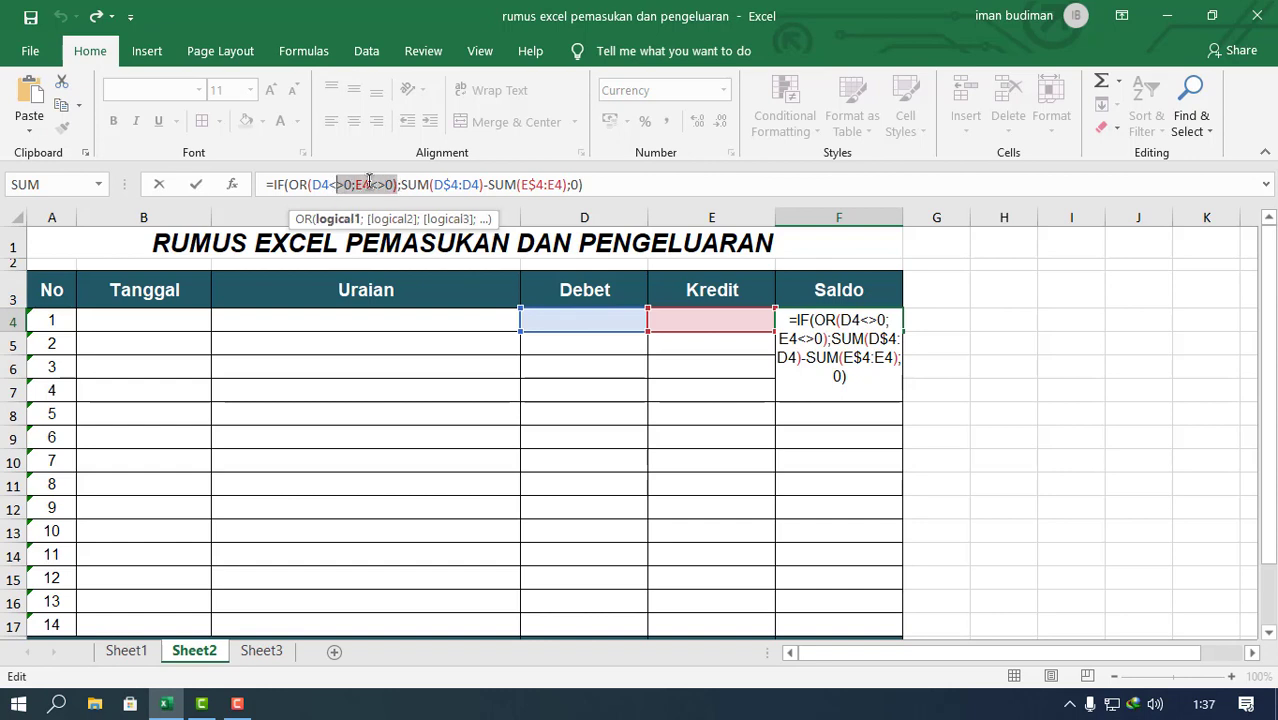
left_click(369, 184)
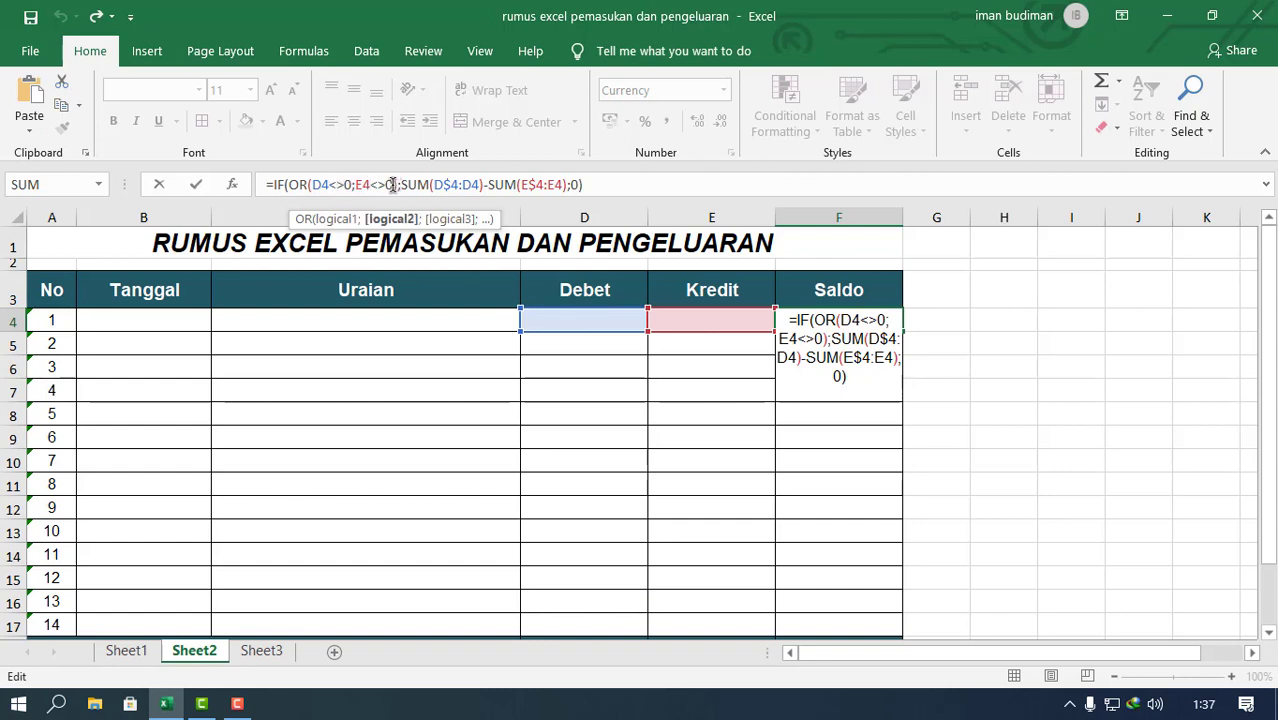
left_click_drag(385, 184, 385, 187)
left_click(404, 185)
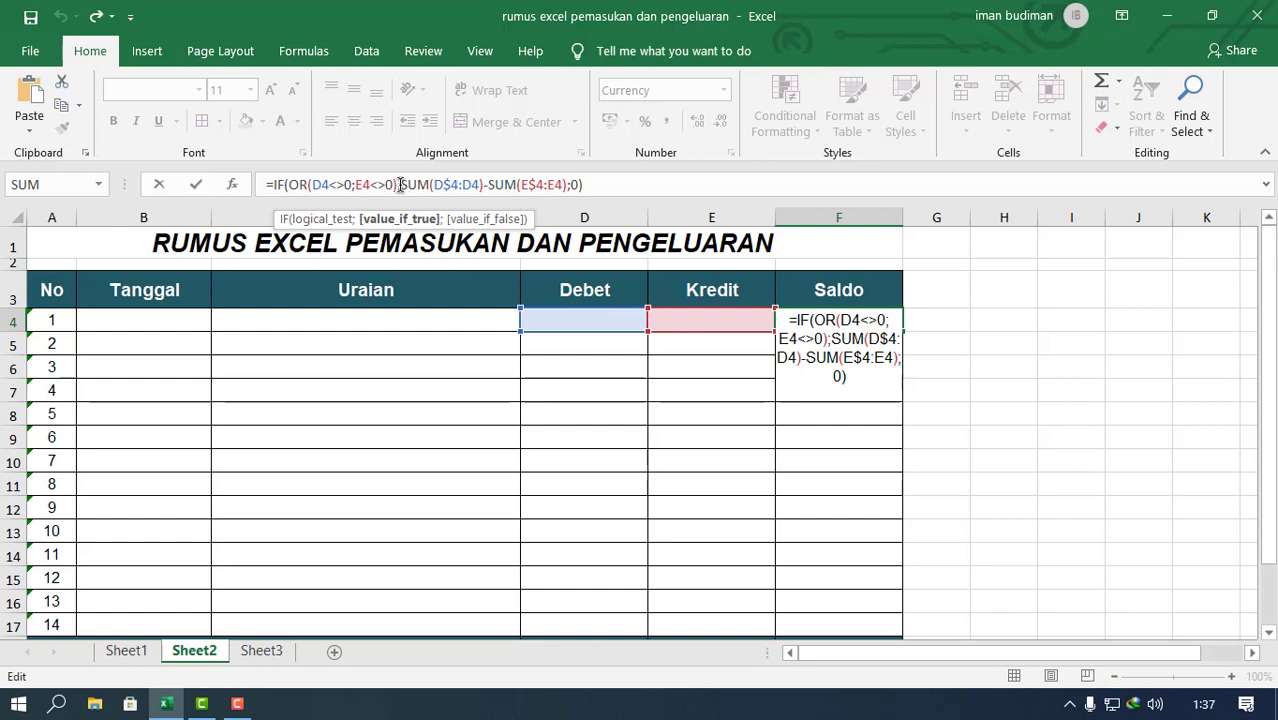
left_click(397, 185)
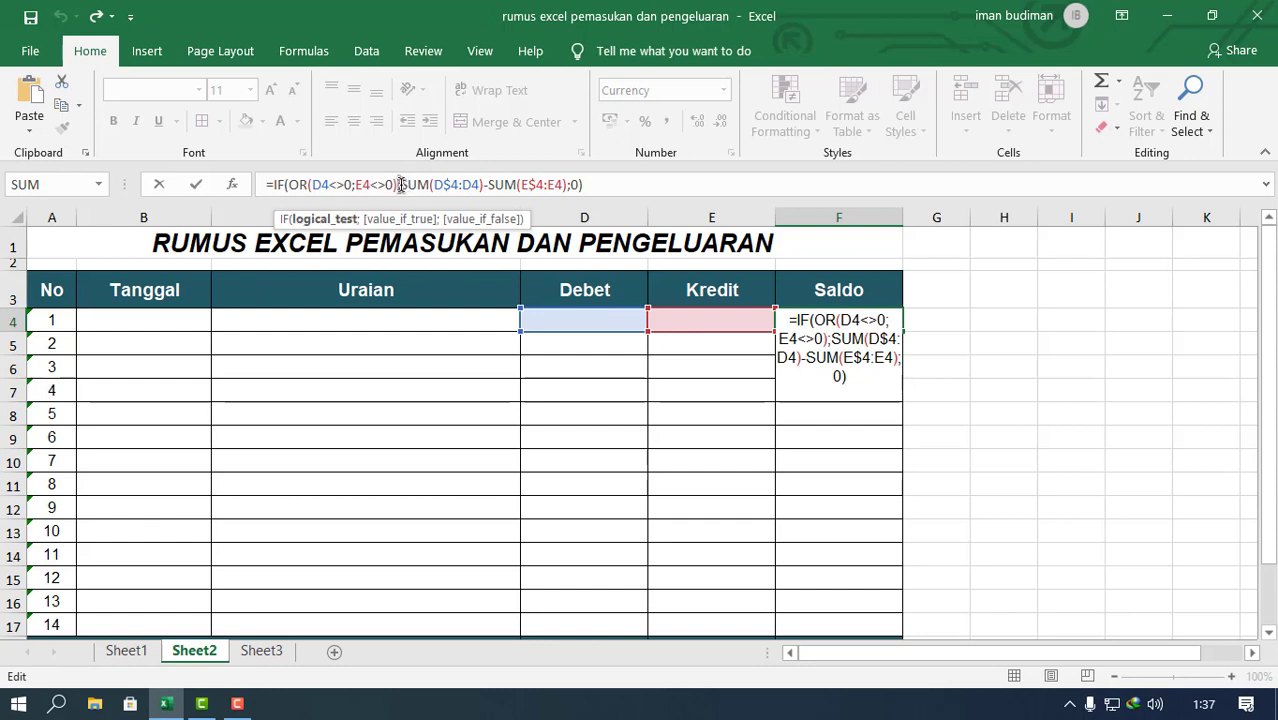
Step: Inspect the value-if-true part SUM(D$4:D4)-SUM(E$4:E4) and its row-locked references in the F4 formula
left_click(417, 184)
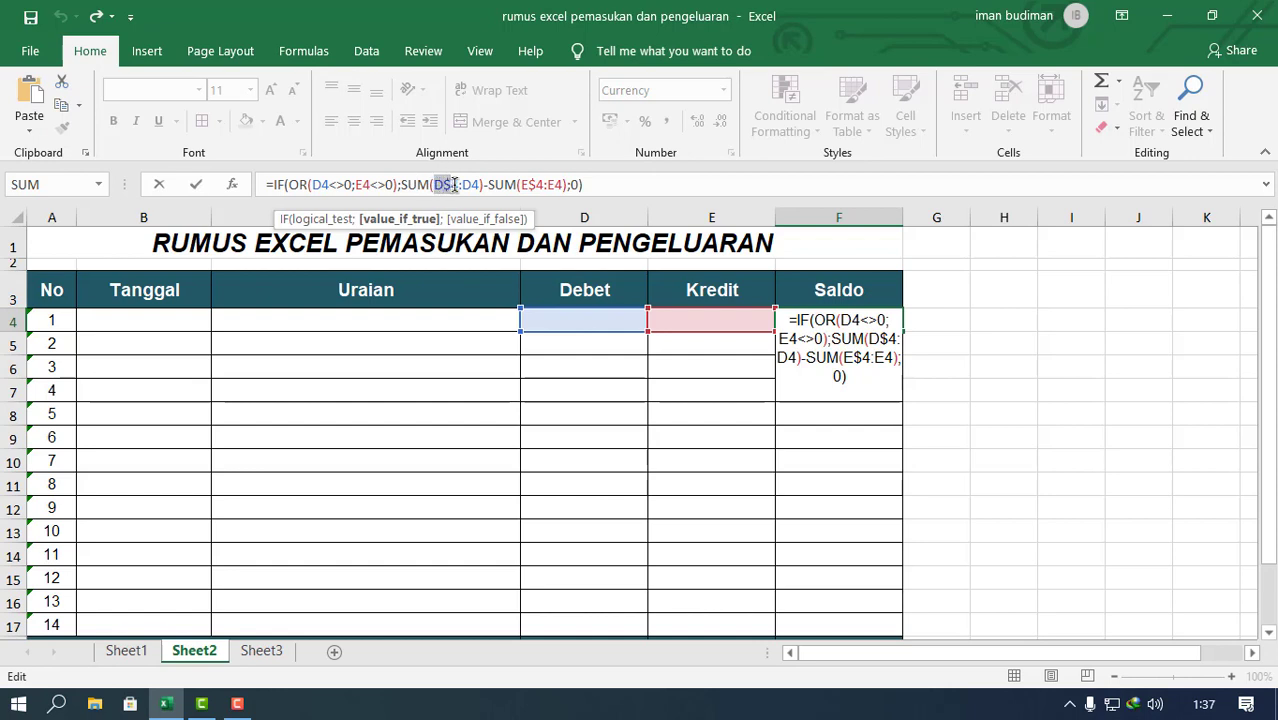
left_click(452, 175)
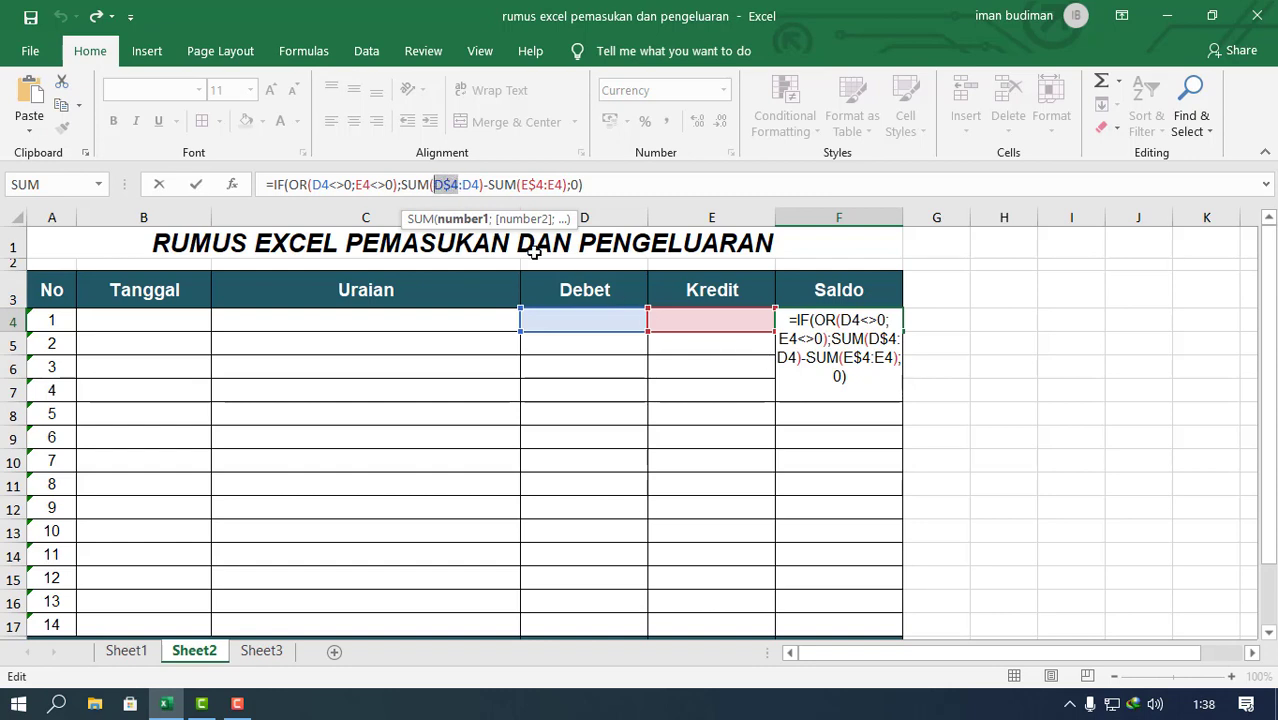
left_click(480, 184)
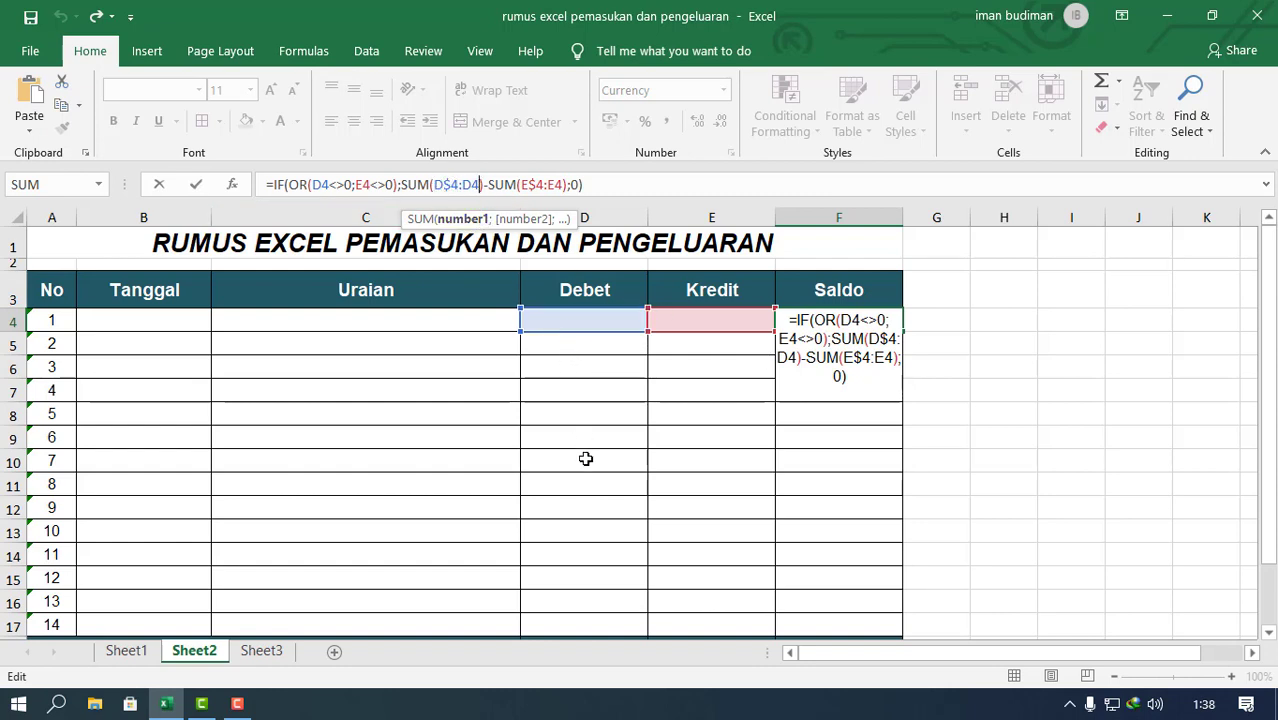
double_click(450, 184)
left_click(508, 185)
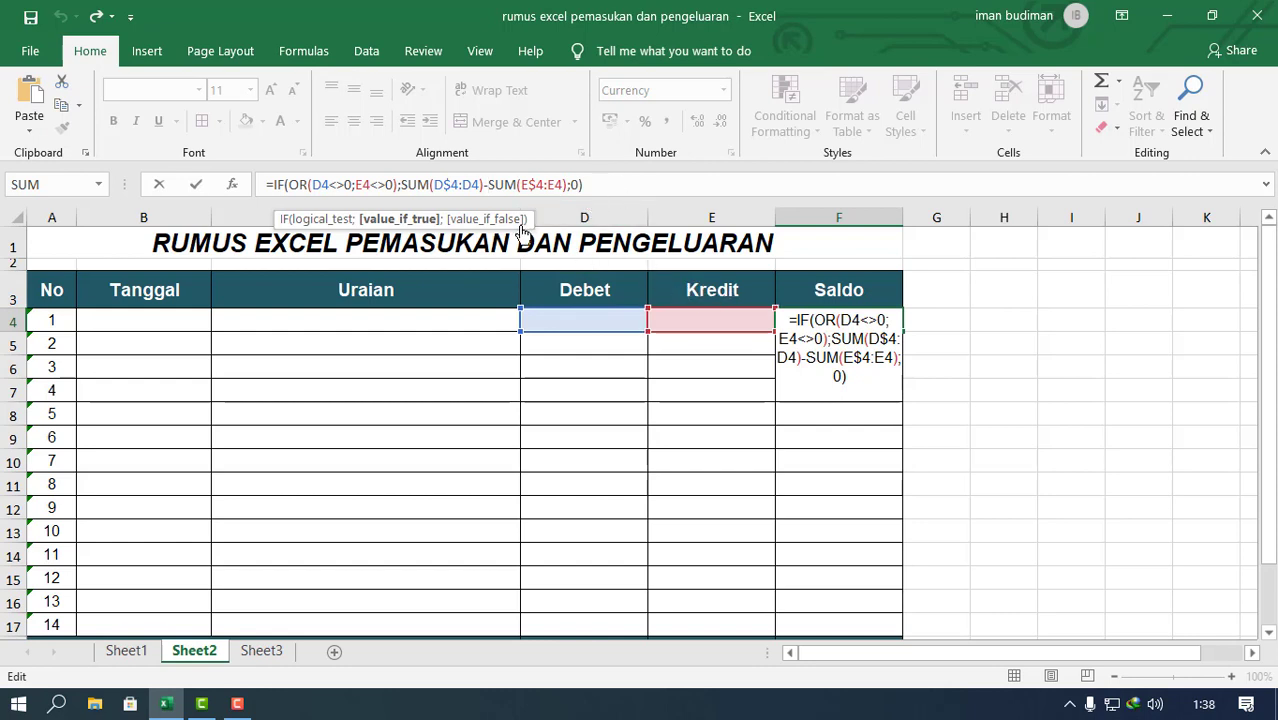
left_click(538, 185)
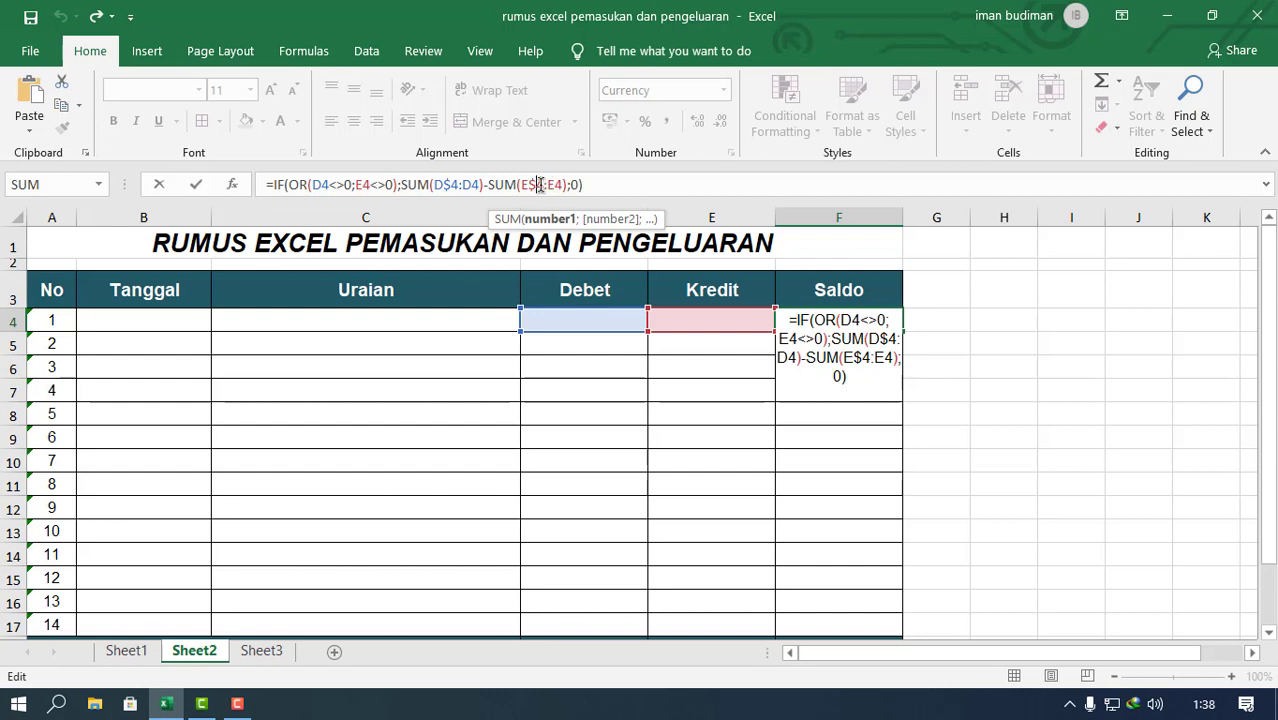
Step: Try replacing E$4 in the Kredit SUM with the absolute reference $E$4, undo it and discard the F4 formula edit
key("BackSpace")
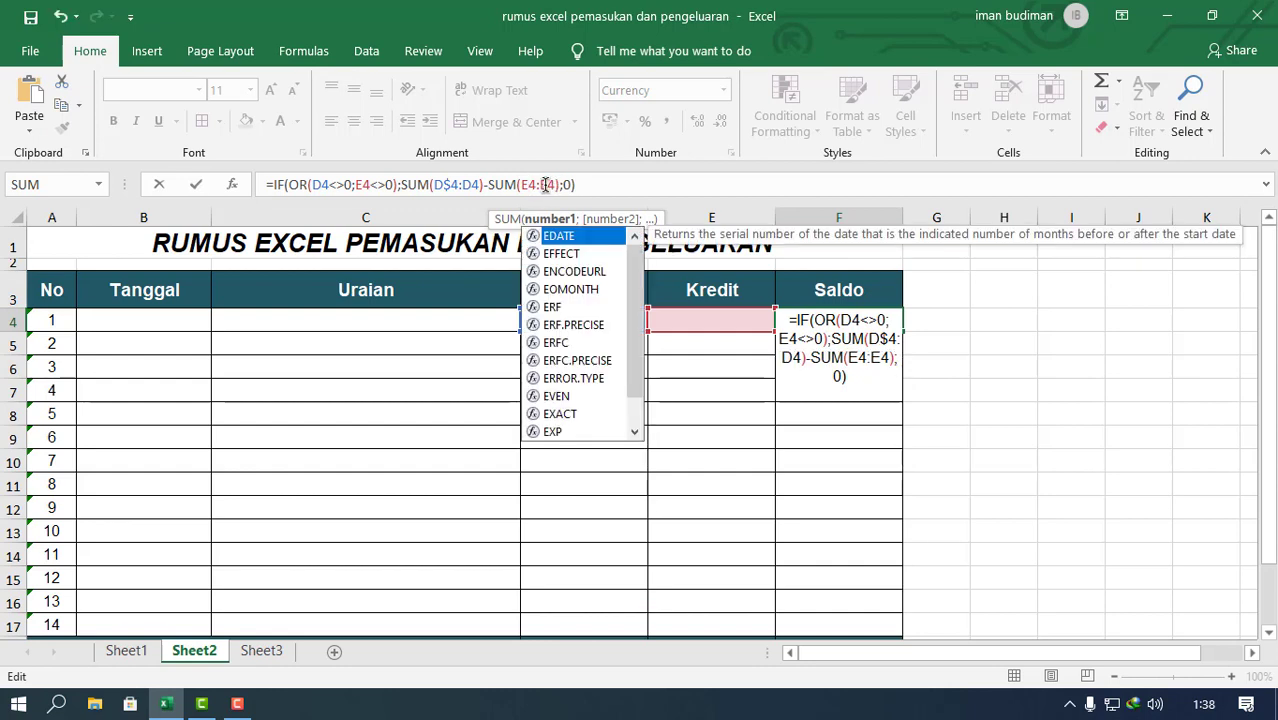
left_click_drag(521, 184, 534, 184)
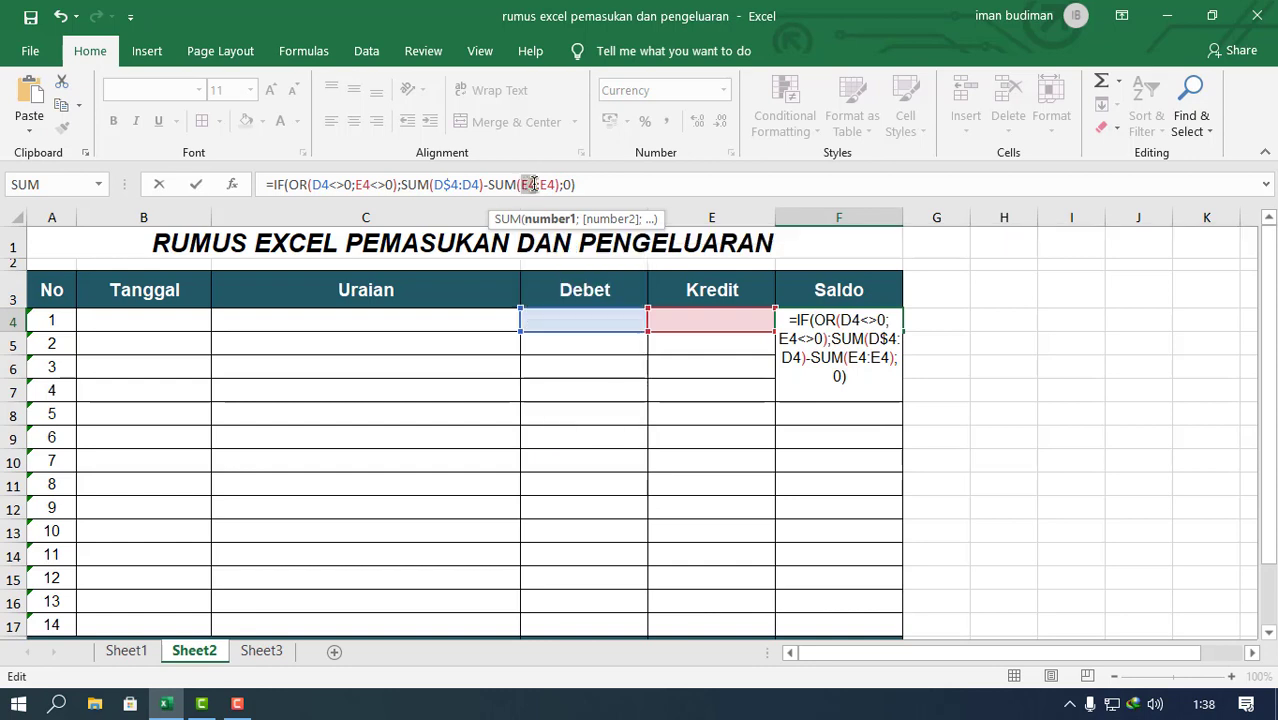
key("F4")
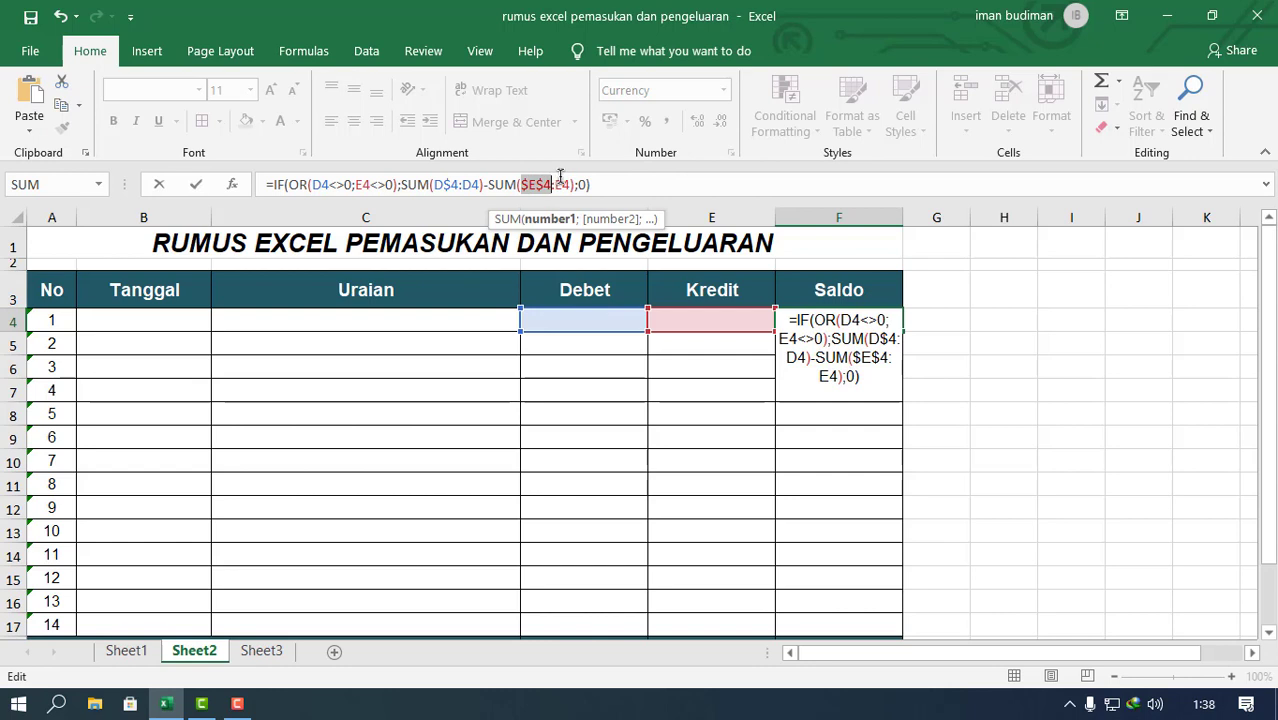
key("ctrl+z")
key("F4")
key("ctrl+z")
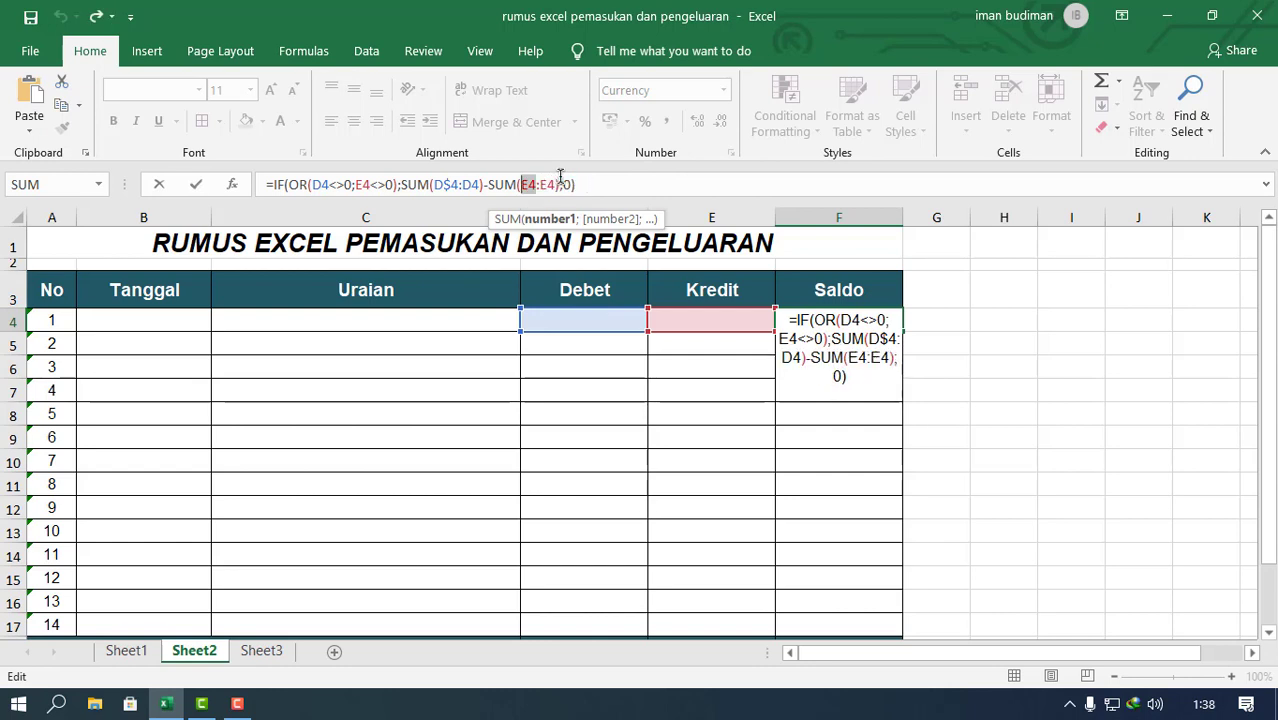
key("Escape")
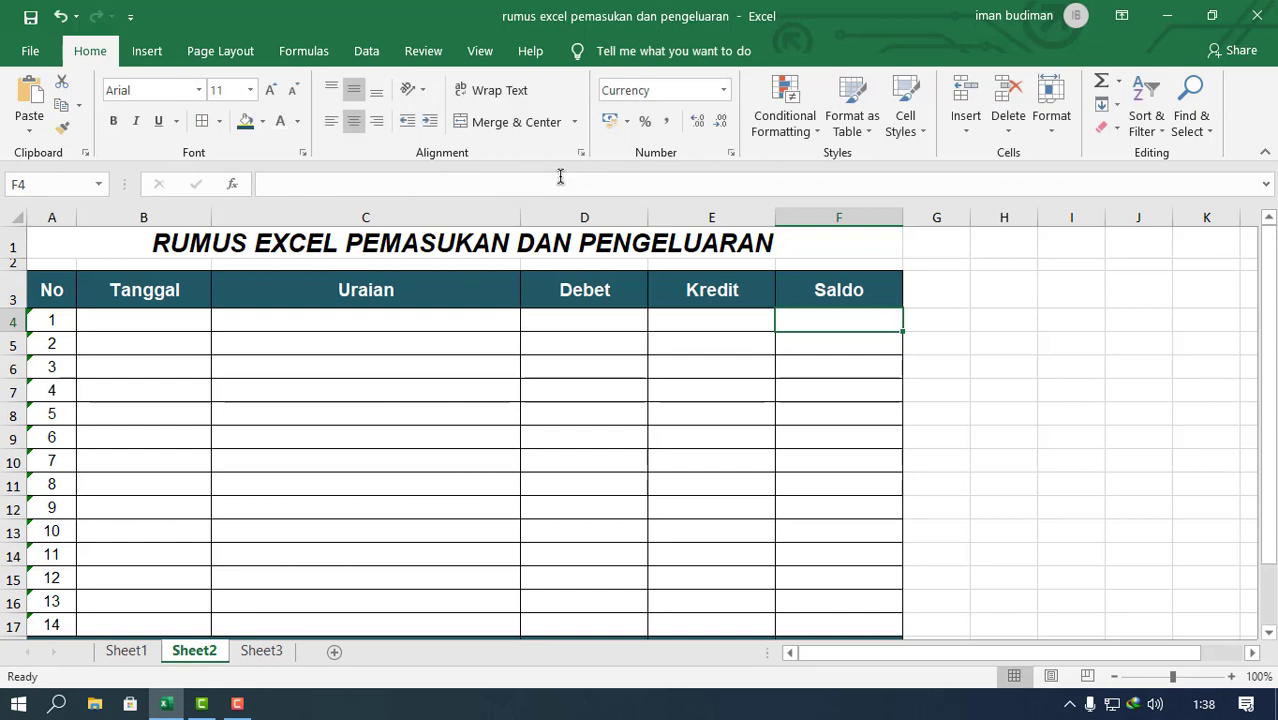
Step: Paste the copied formula =IF(OR(D4<>0;E4<>0);SUM(D$4:D4)-SUM(E$4:E4);0) into Saldo cell F4 and commit it, keeping the cell selected
right_click(834, 315)
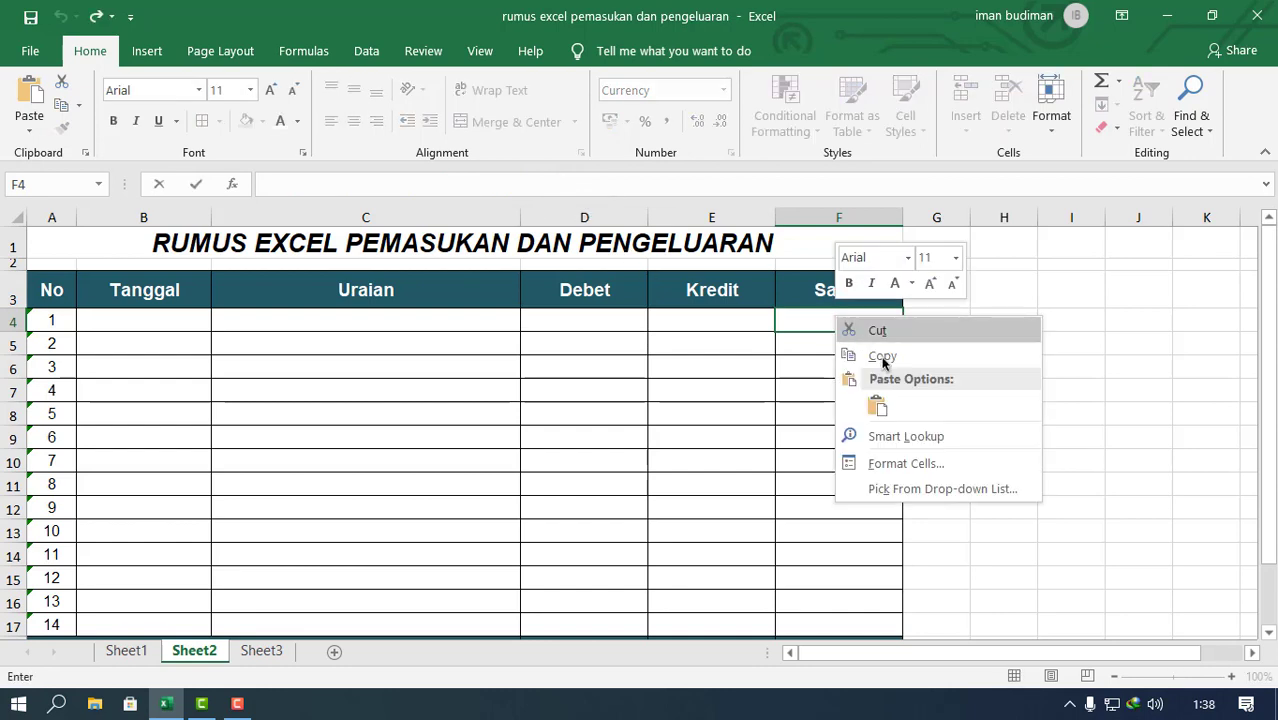
left_click(879, 405)
left_click(554, 184)
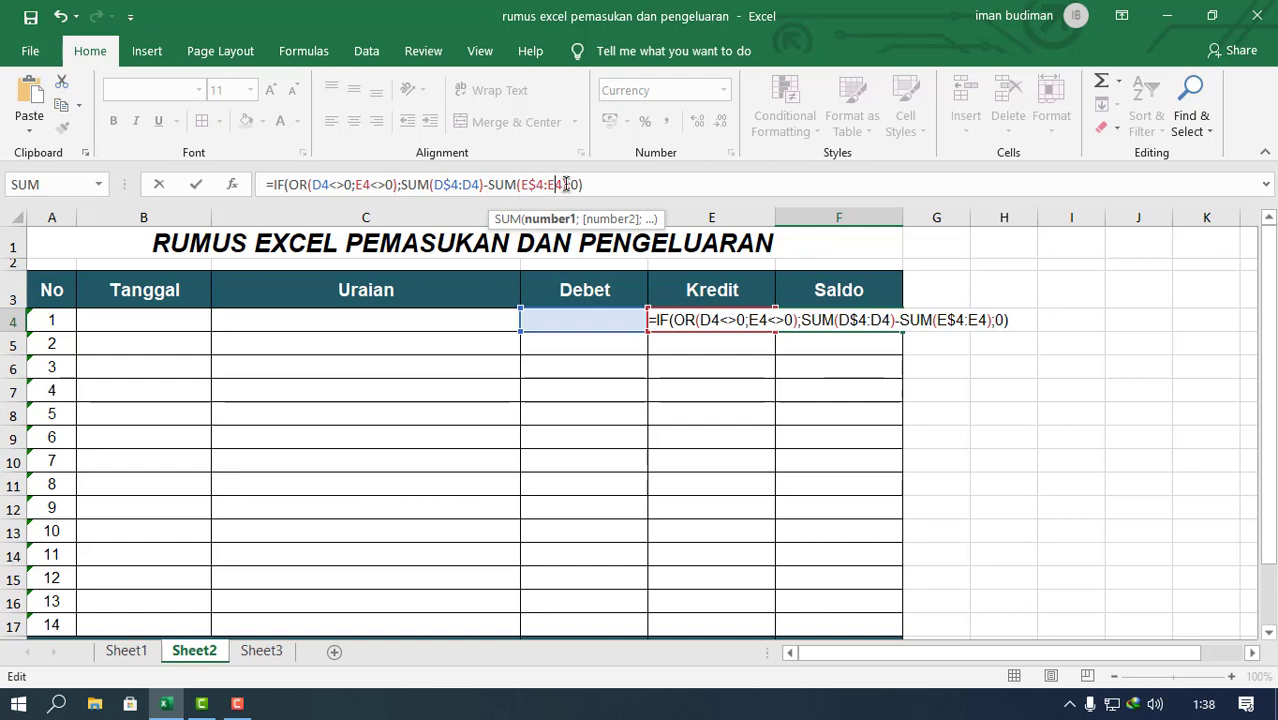
left_click_drag(571, 184, 583, 184)
left_click(589, 185)
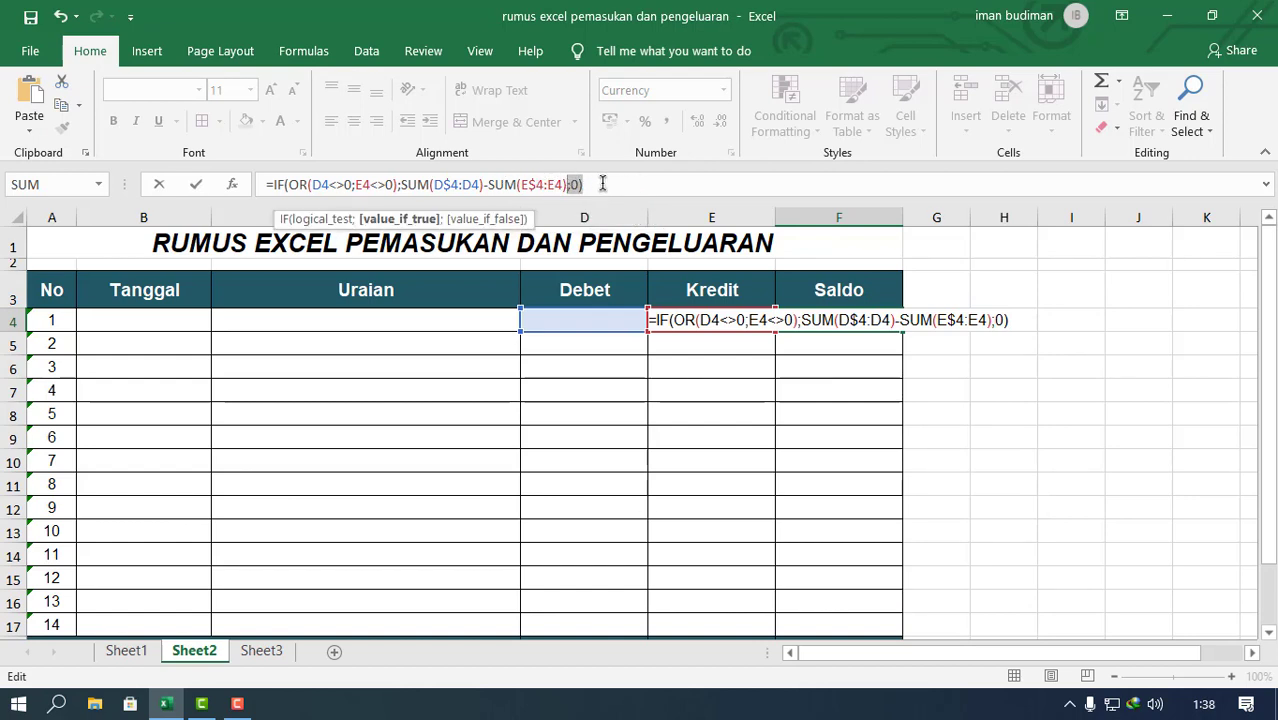
left_click(611, 184)
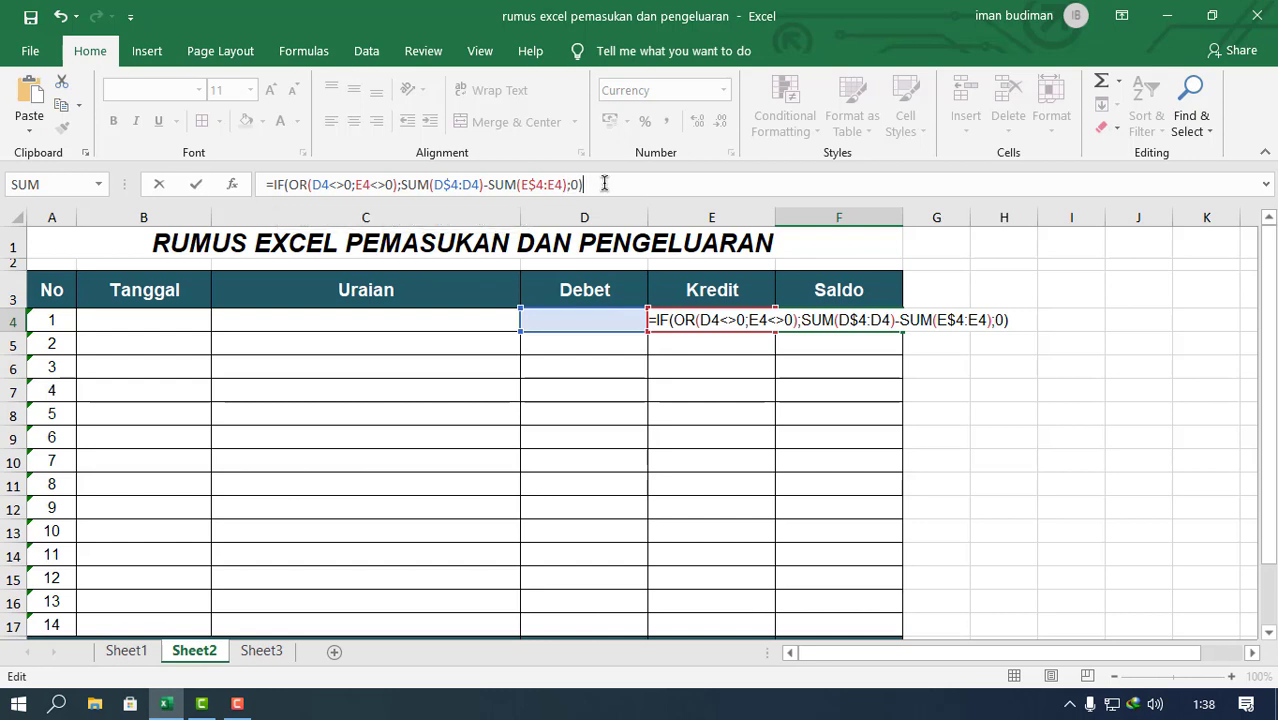
key("ctrl+Return")
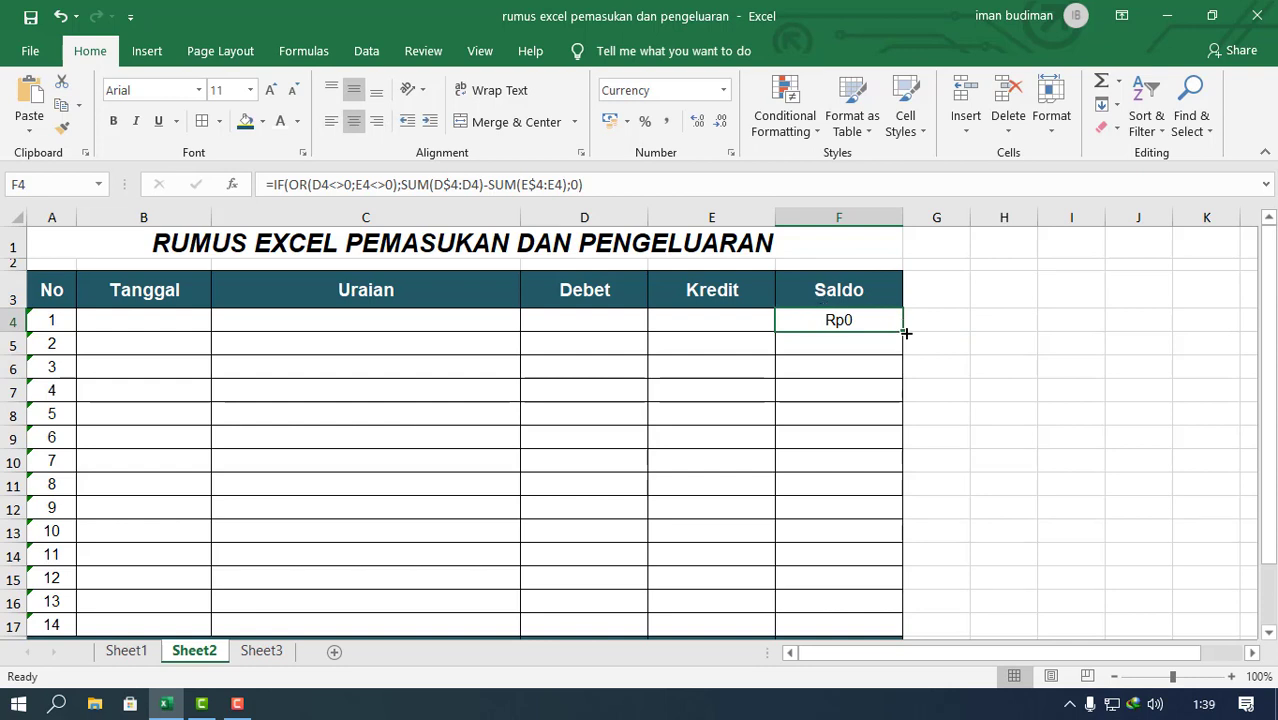
Step: Fill the running balance formula from F4 down through F17 in the Saldo column
left_click_drag(907, 331, 912, 637)
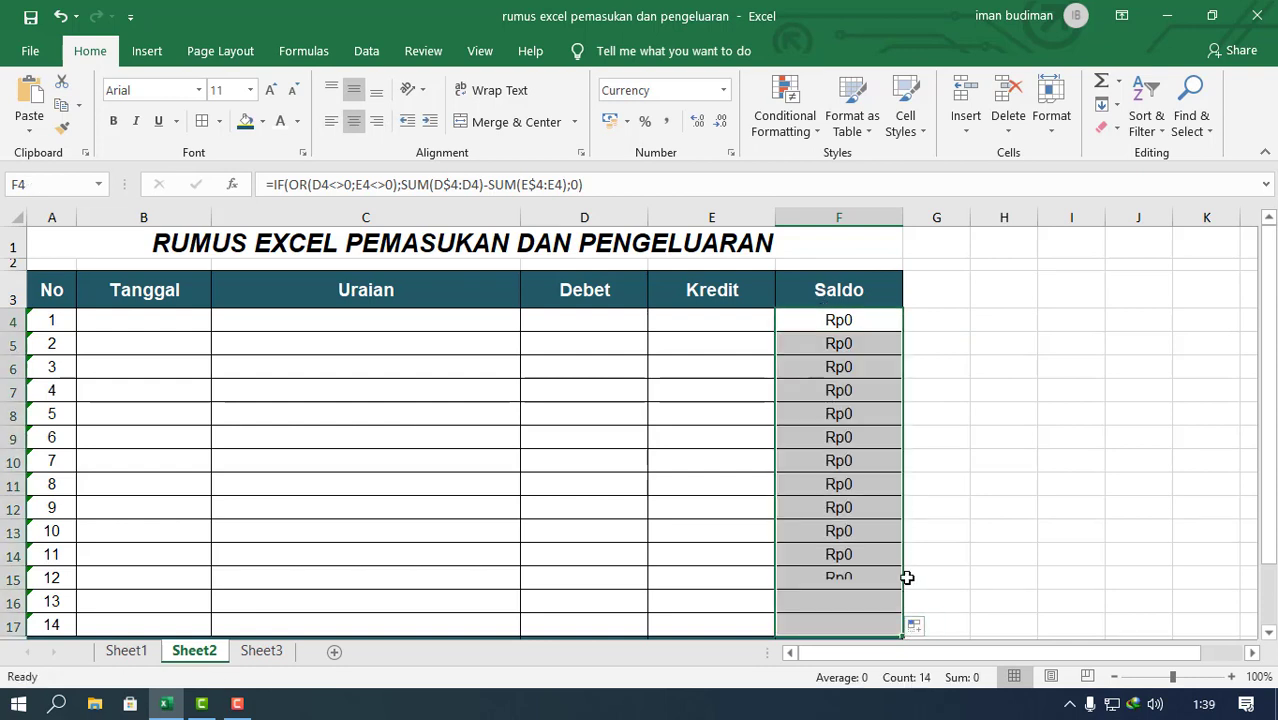
left_click(893, 320)
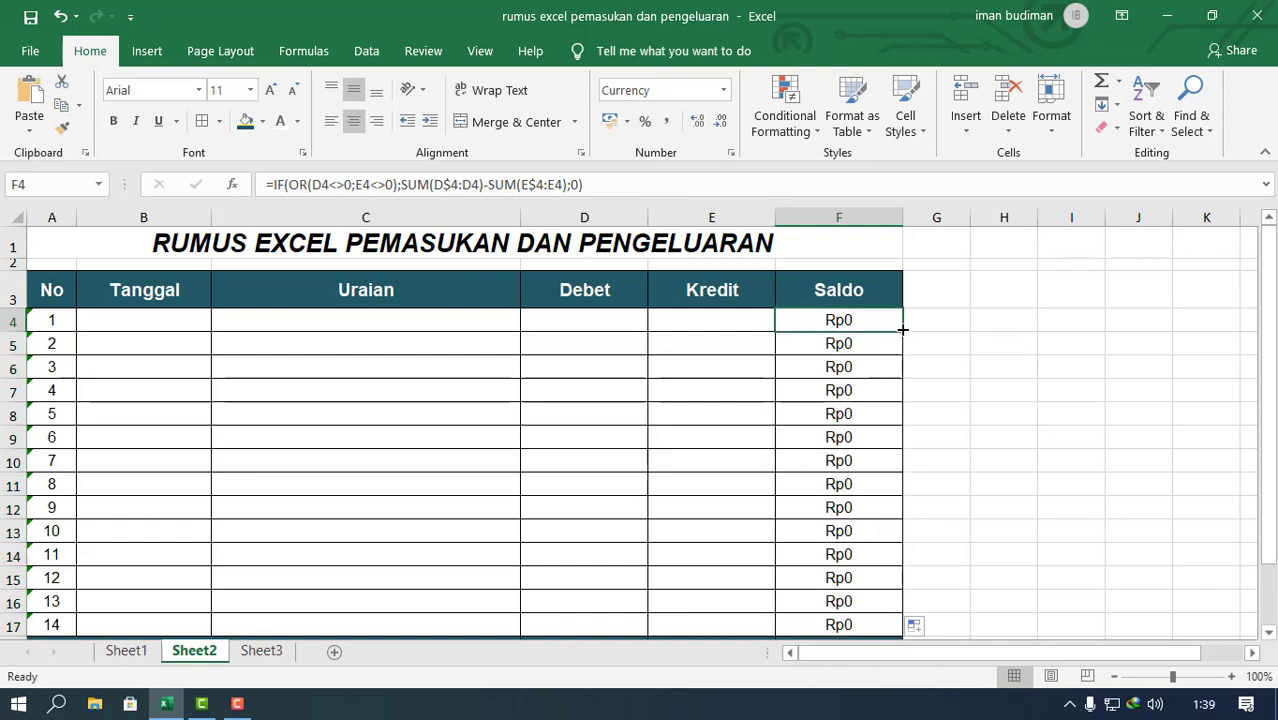
left_click_drag(902, 329, 896, 634)
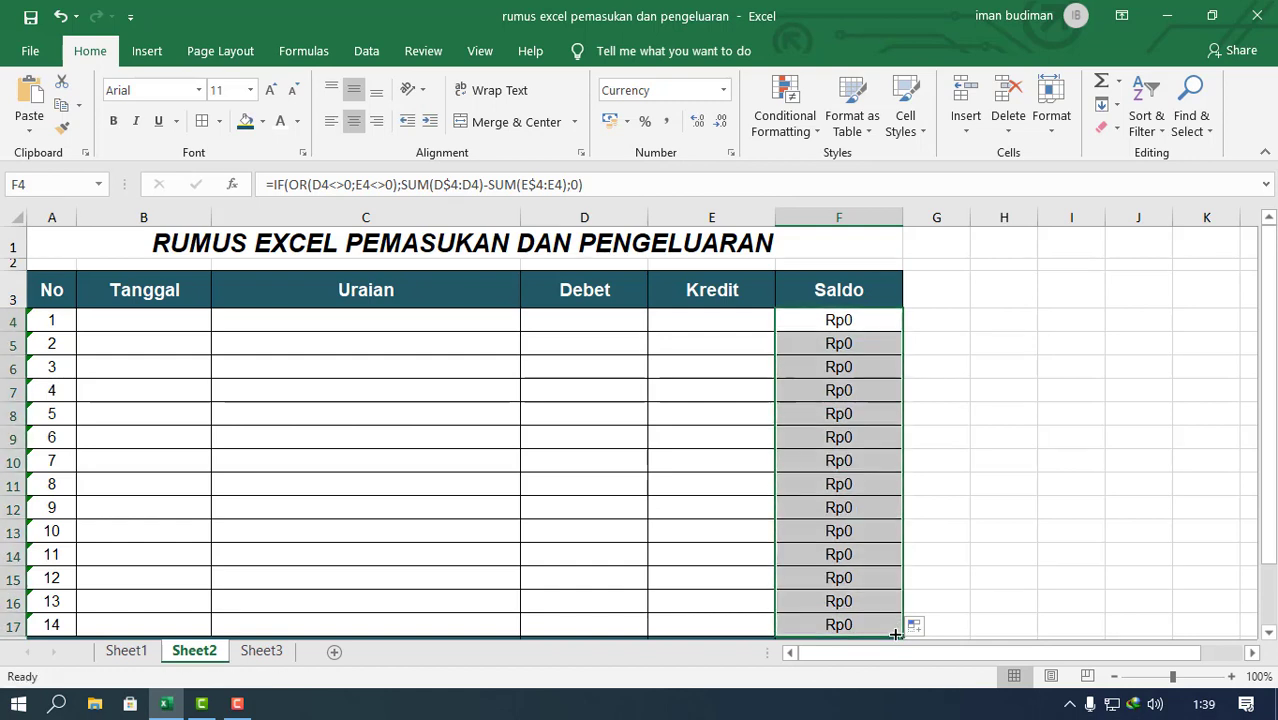
left_click(984, 440)
left_click_drag(838, 322, 879, 620)
left_click(987, 394)
Step: Check the copied Saldo formulas in F6, F10 and F7, examining F7's relative and row-locked references without changing them
scroll(788, 390, "down", 2)
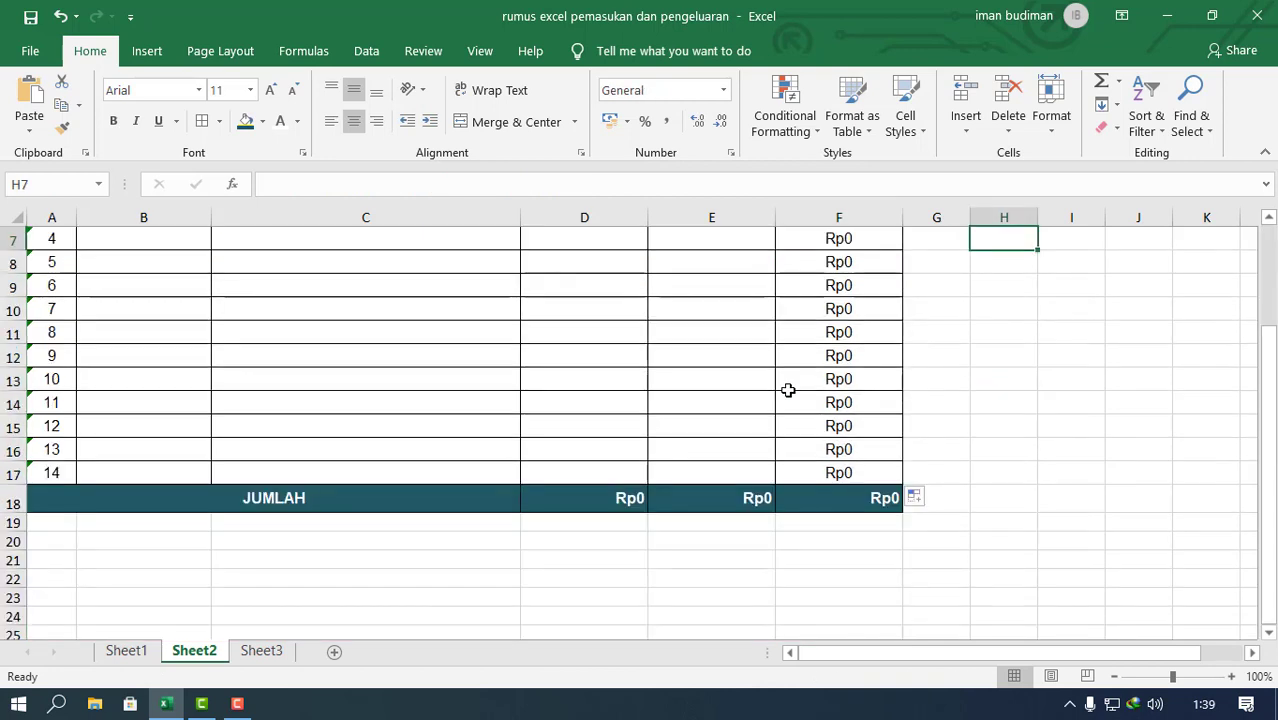
scroll(788, 390, "up", 2)
left_click(853, 366)
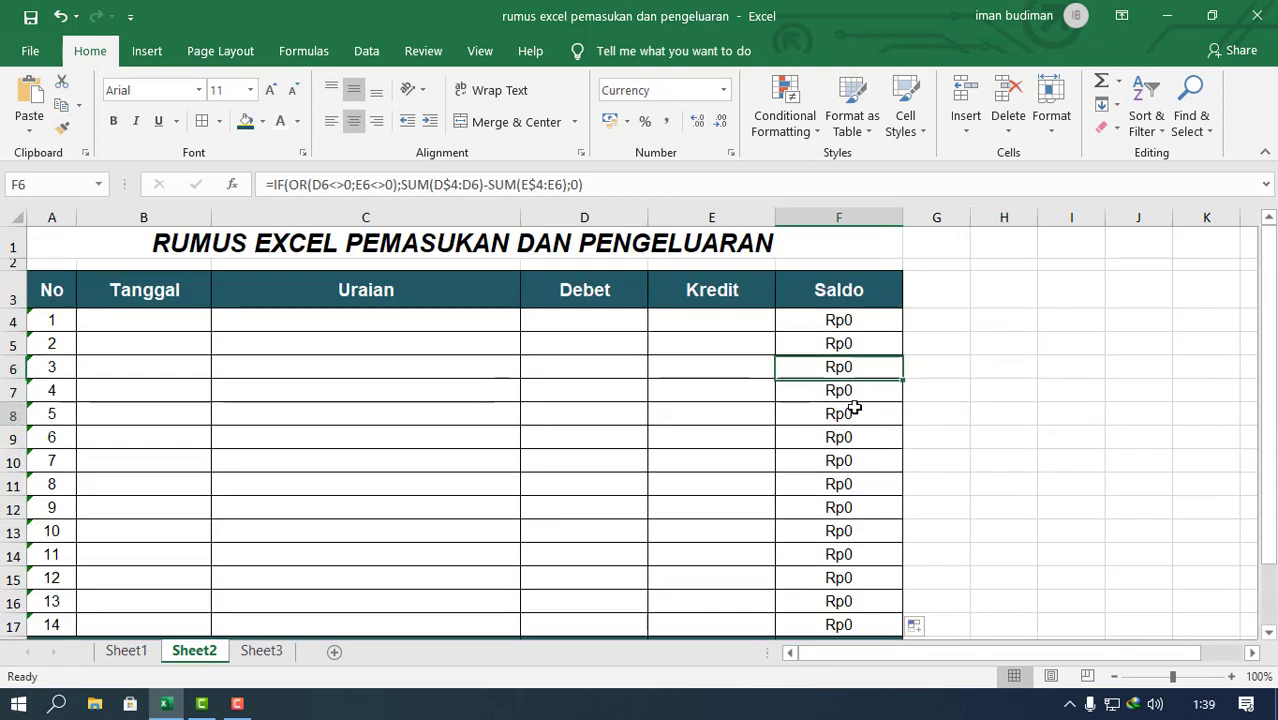
left_click(855, 457)
left_click(863, 386)
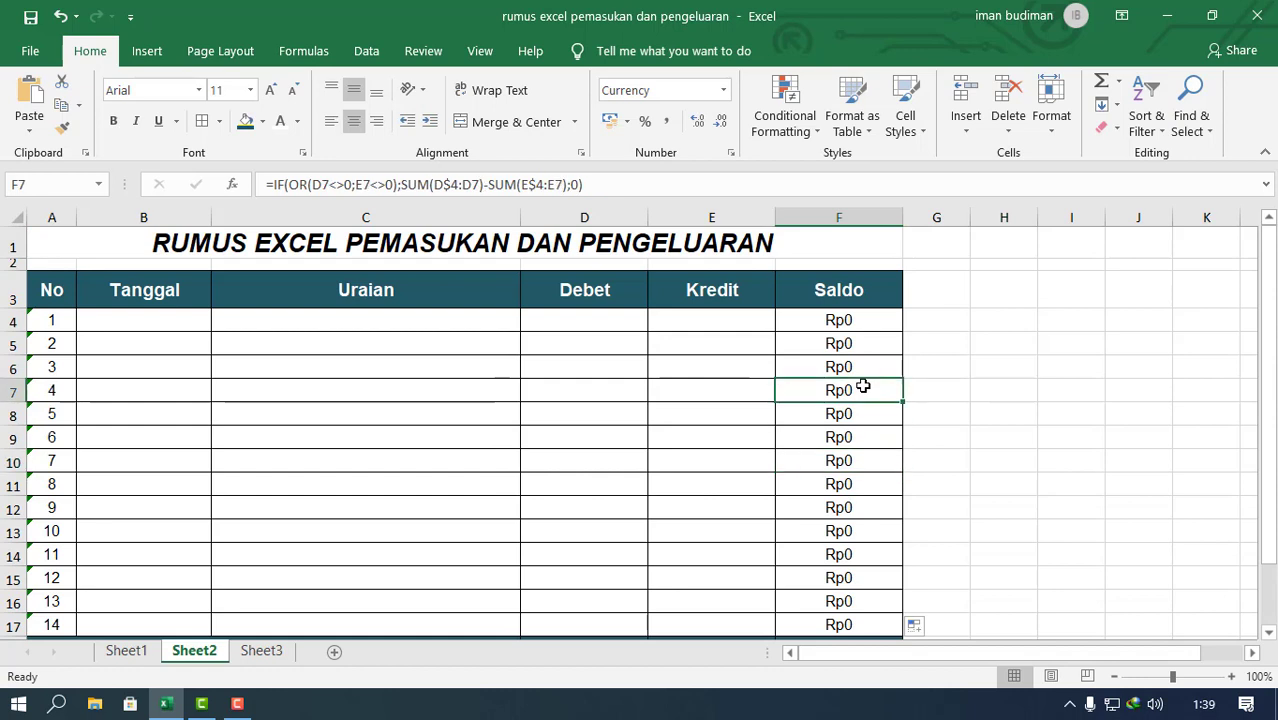
left_click(327, 184)
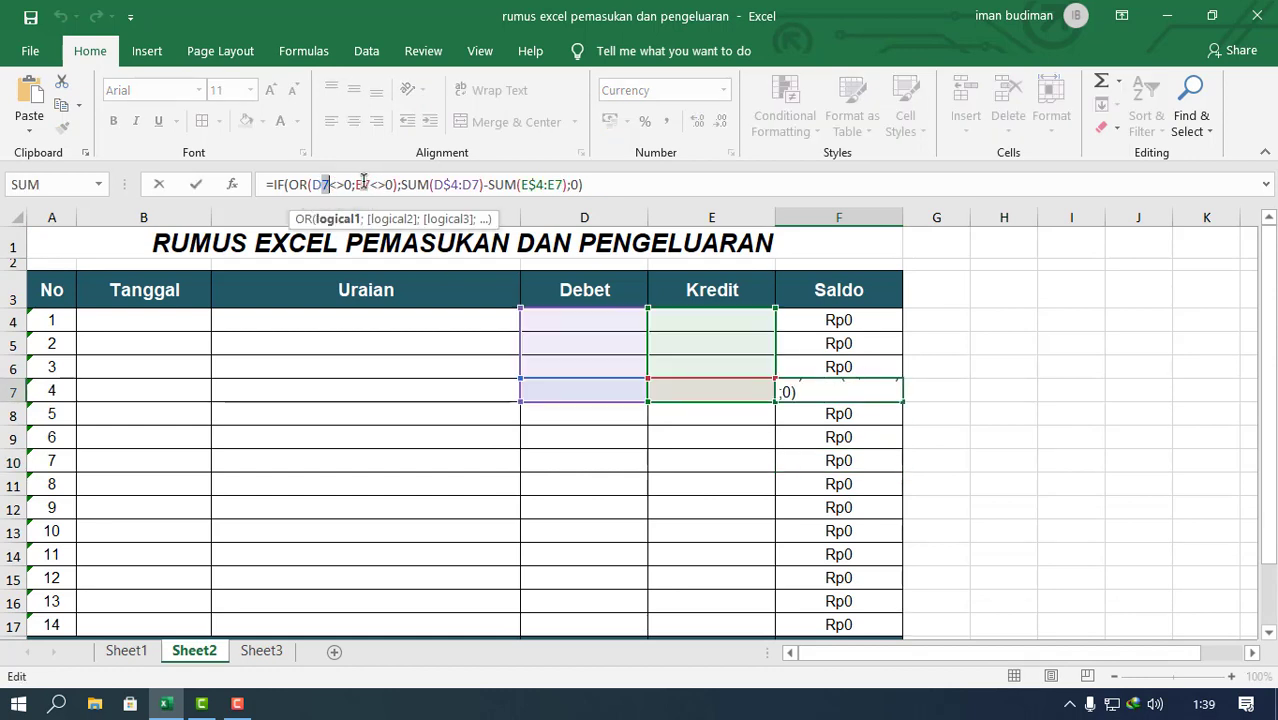
left_click(368, 184)
left_click(446, 184)
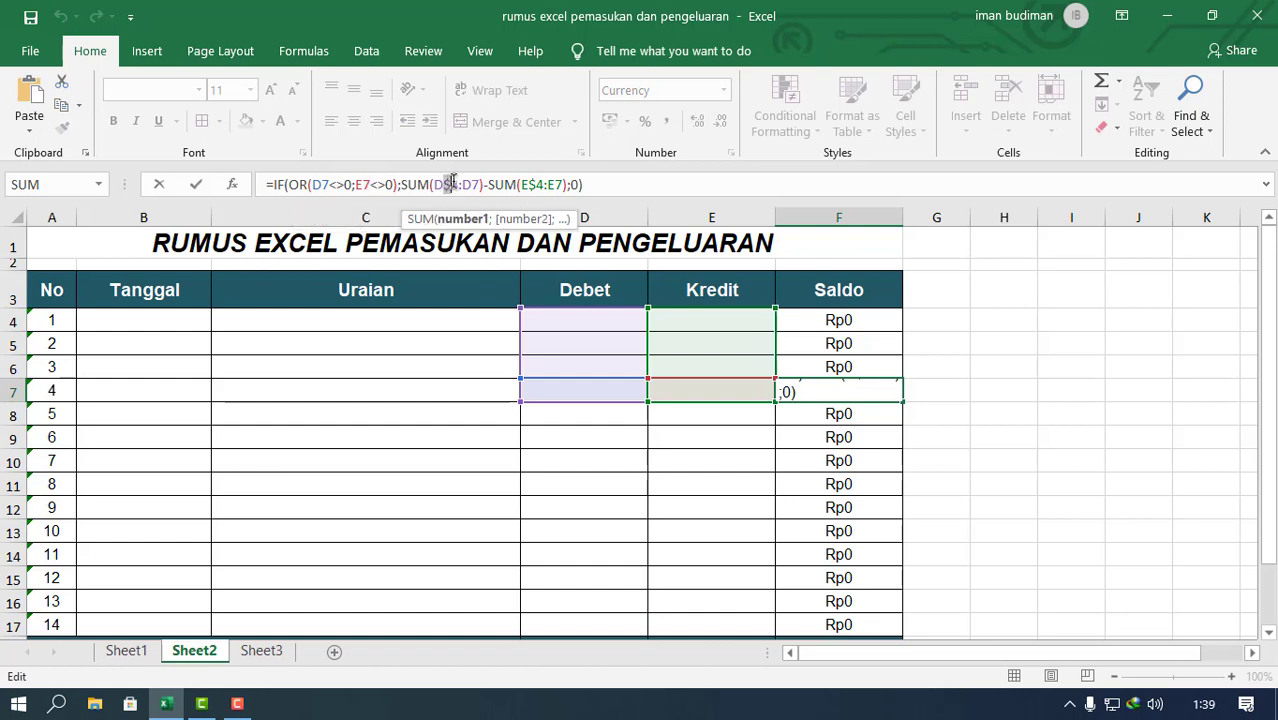
key("shift+Right")
key("Escape")
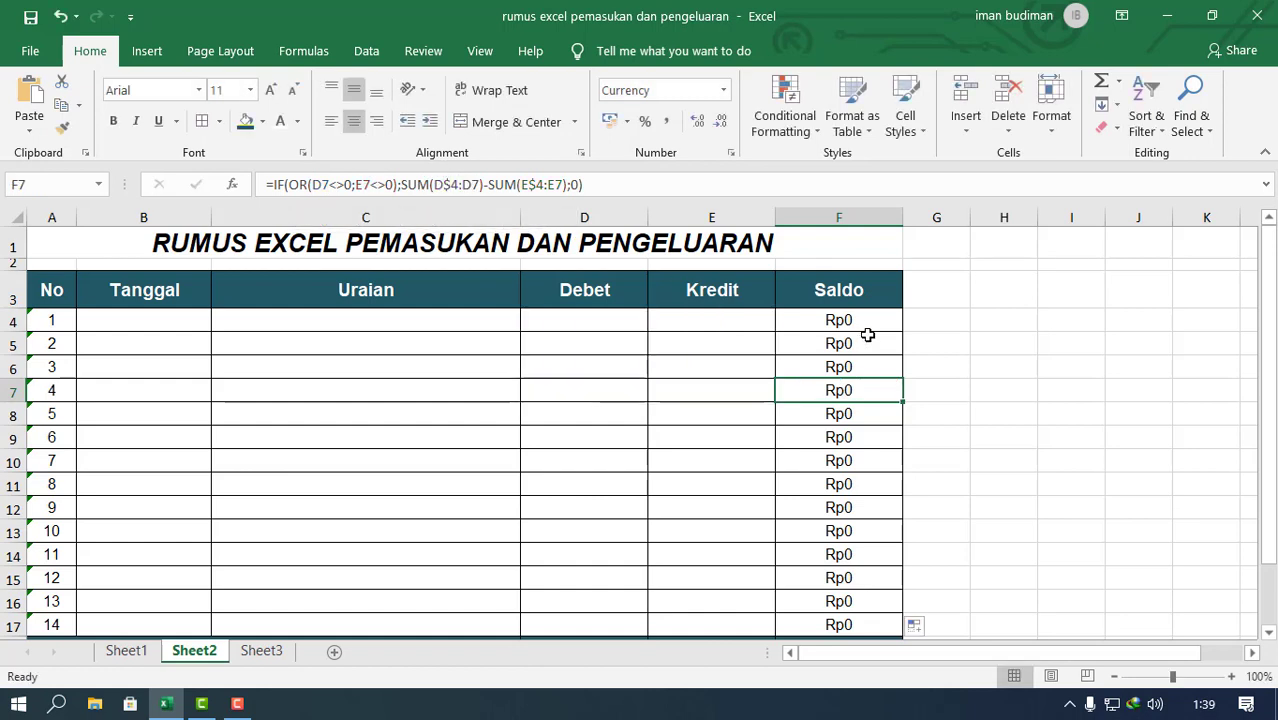
Step: Format the Tanggal cells B4:B17 as dates with the Indonesian locale and the 14 Maret 2012 type
left_click(165, 320)
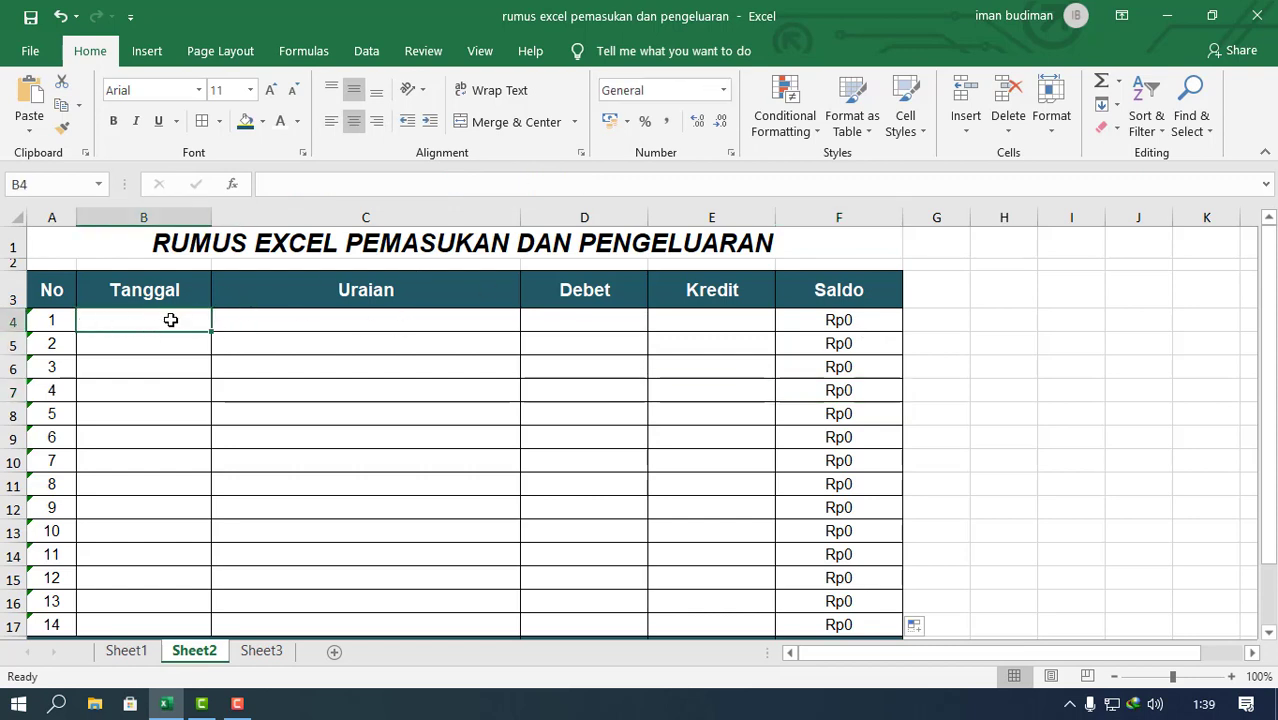
left_click_drag(171, 320, 168, 620)
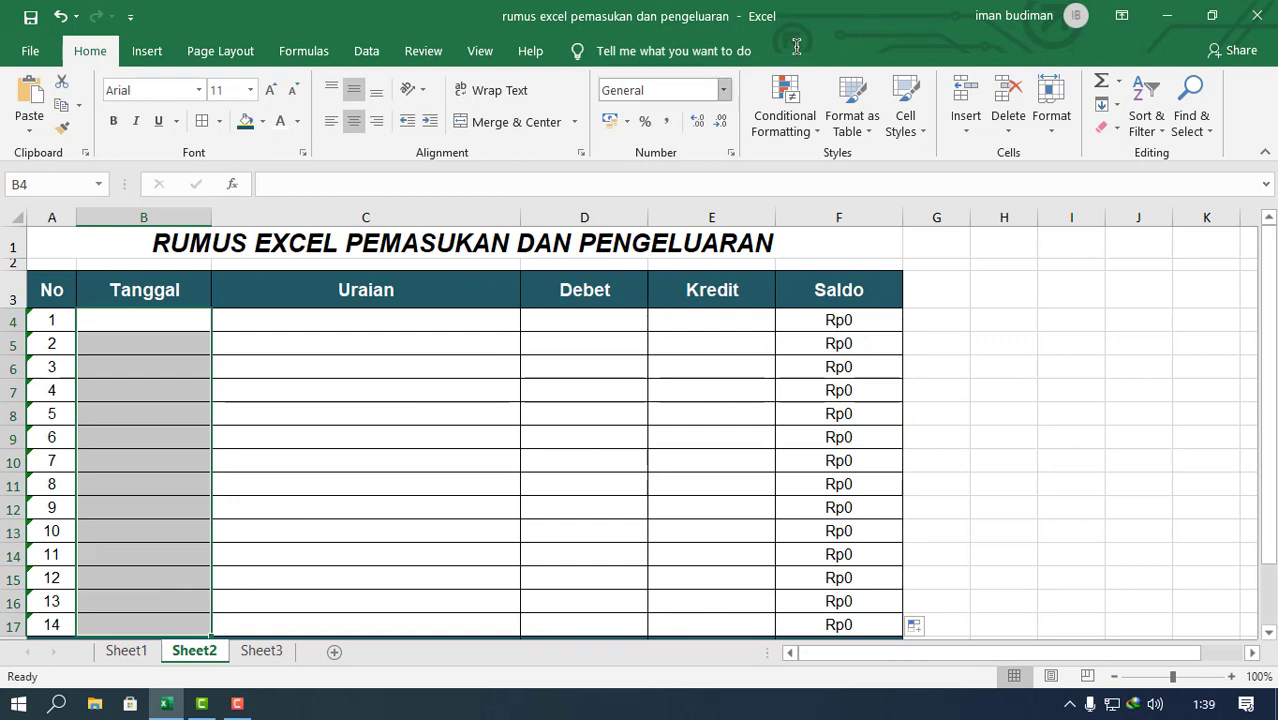
left_click(720, 92)
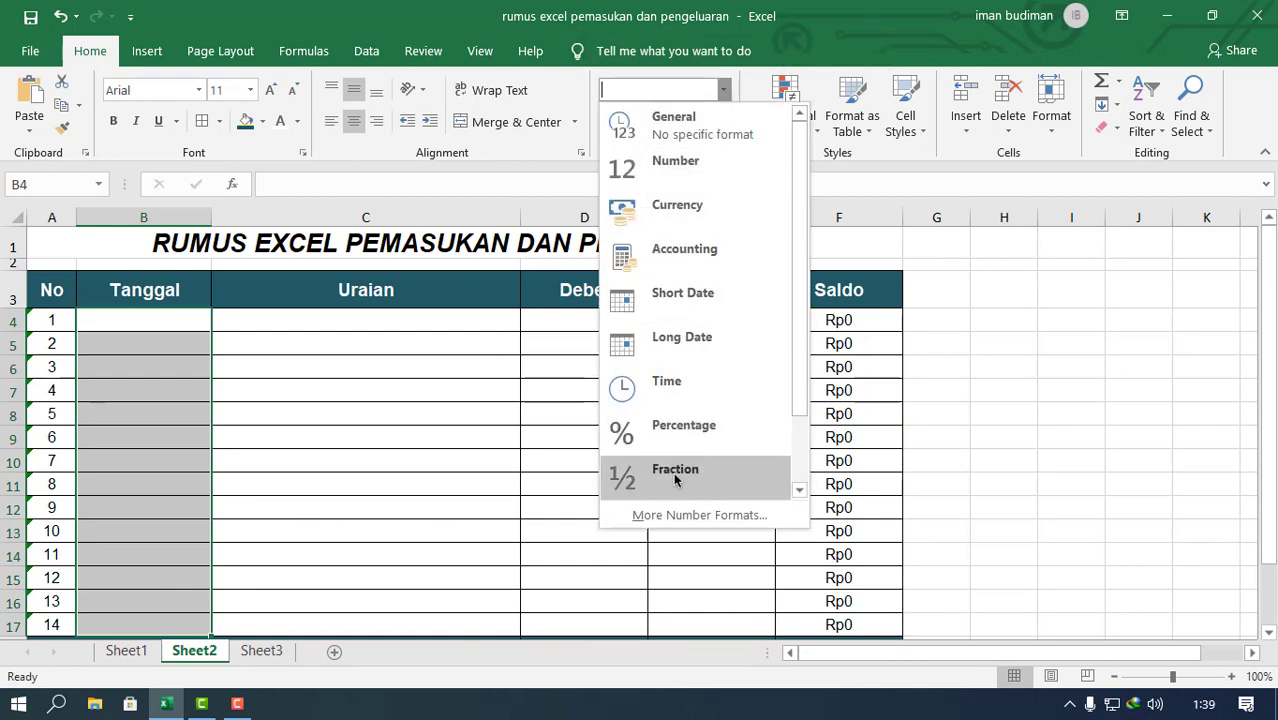
left_click(678, 516)
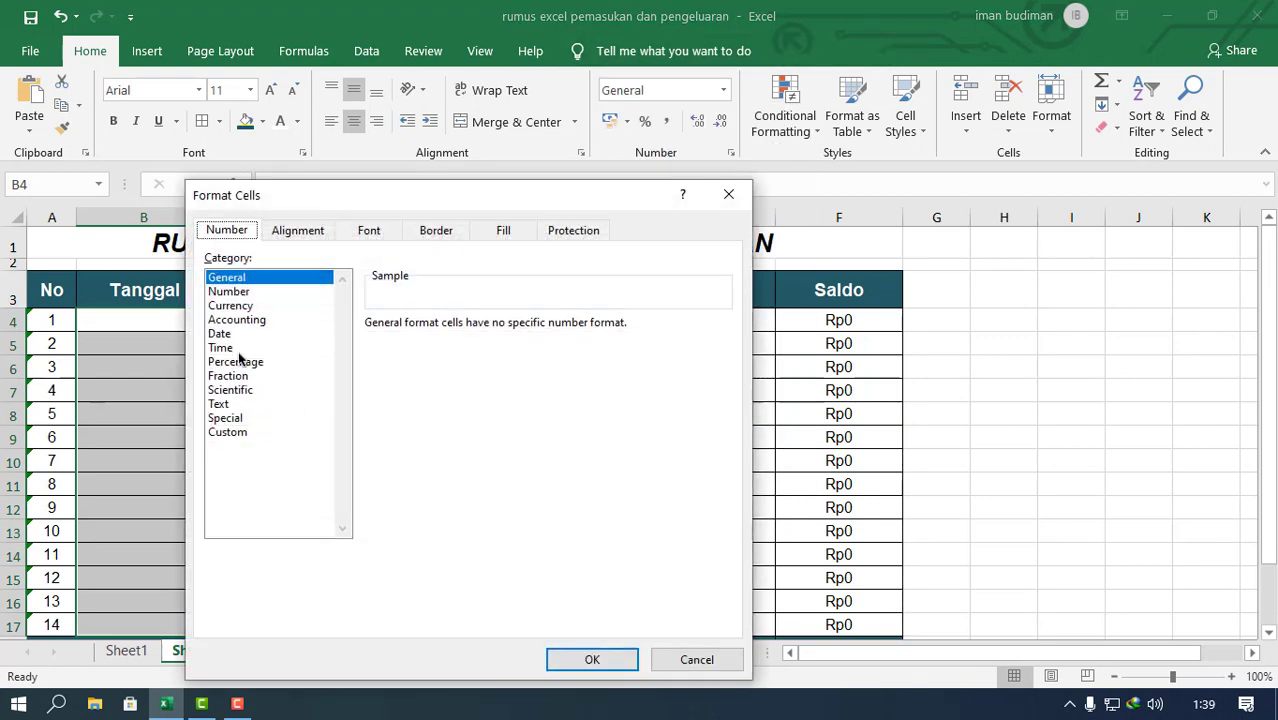
left_click(242, 337)
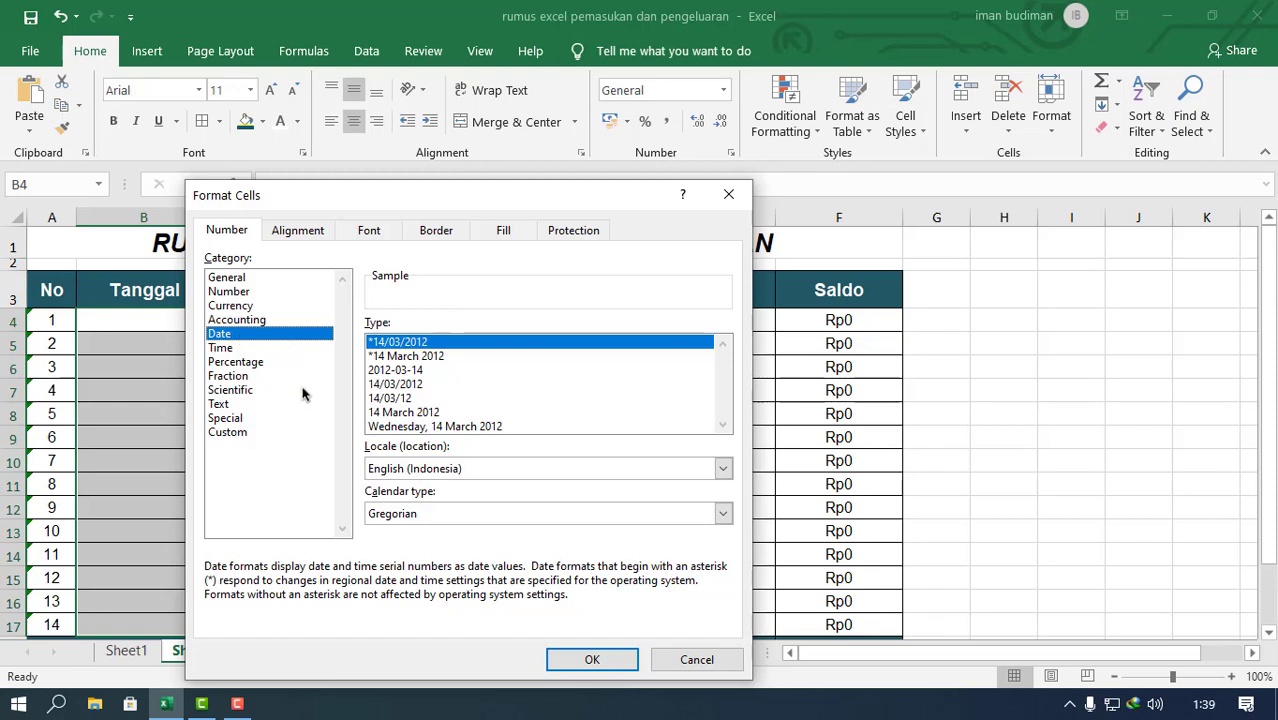
left_click(483, 470)
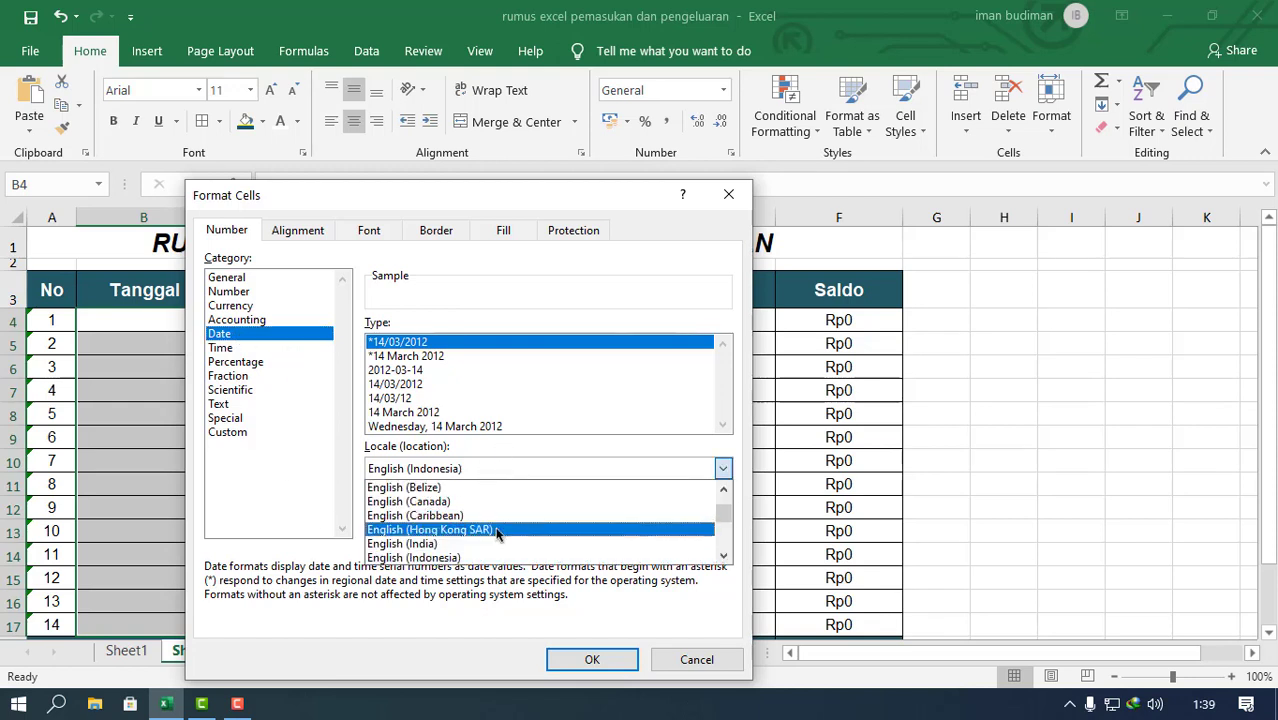
scroll(505, 528, "down", 8)
scroll(505, 526, "down", 10)
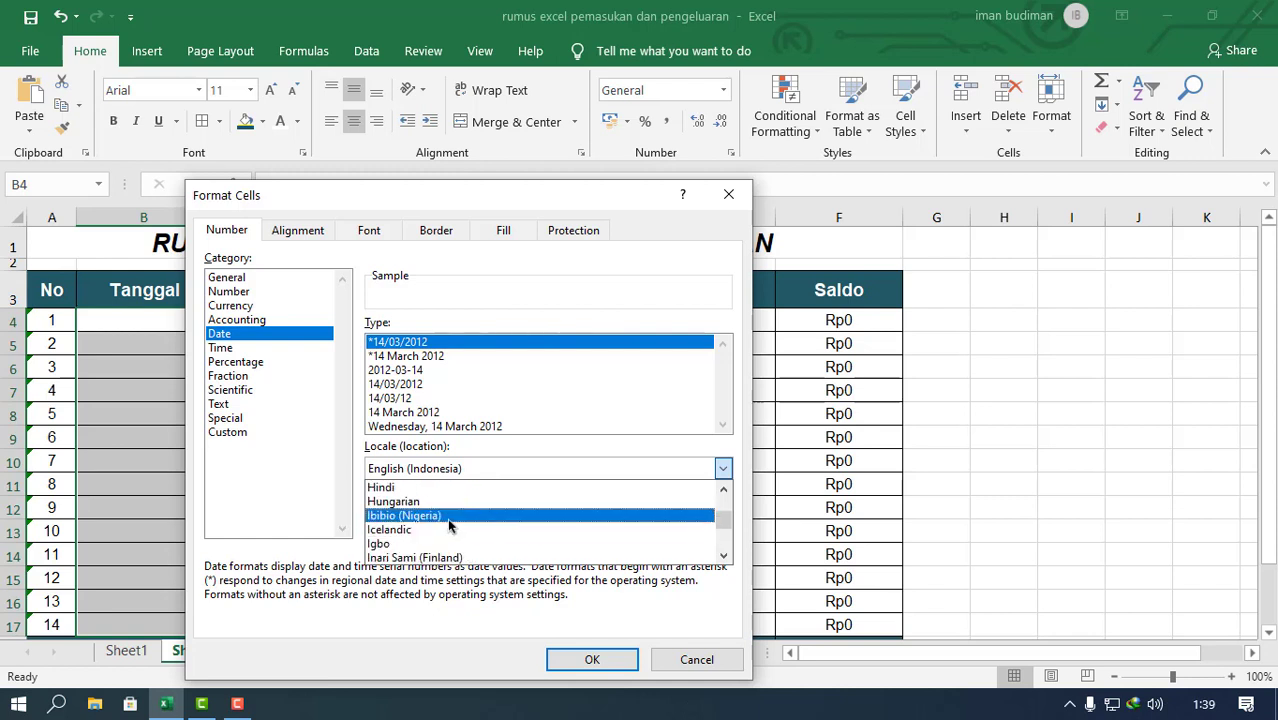
scroll(450, 516, "down", 1)
scroll(450, 516, "down", 1)
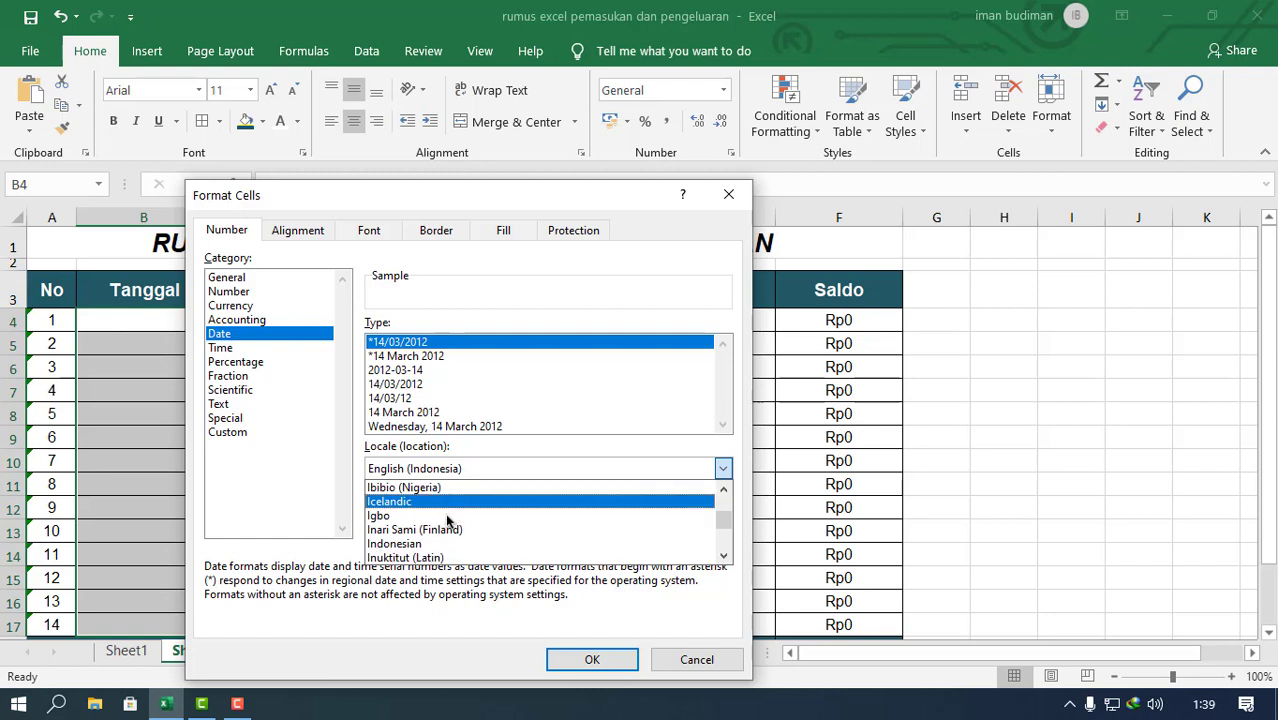
left_click(428, 531)
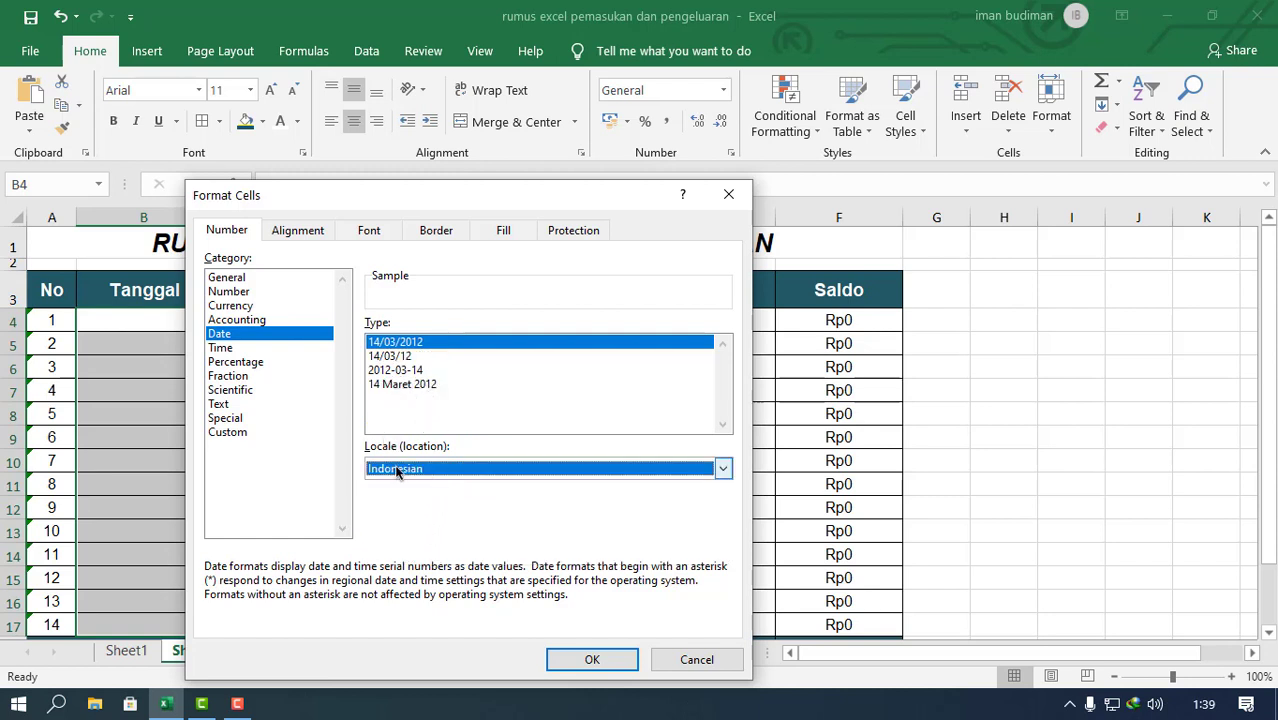
left_click(423, 386)
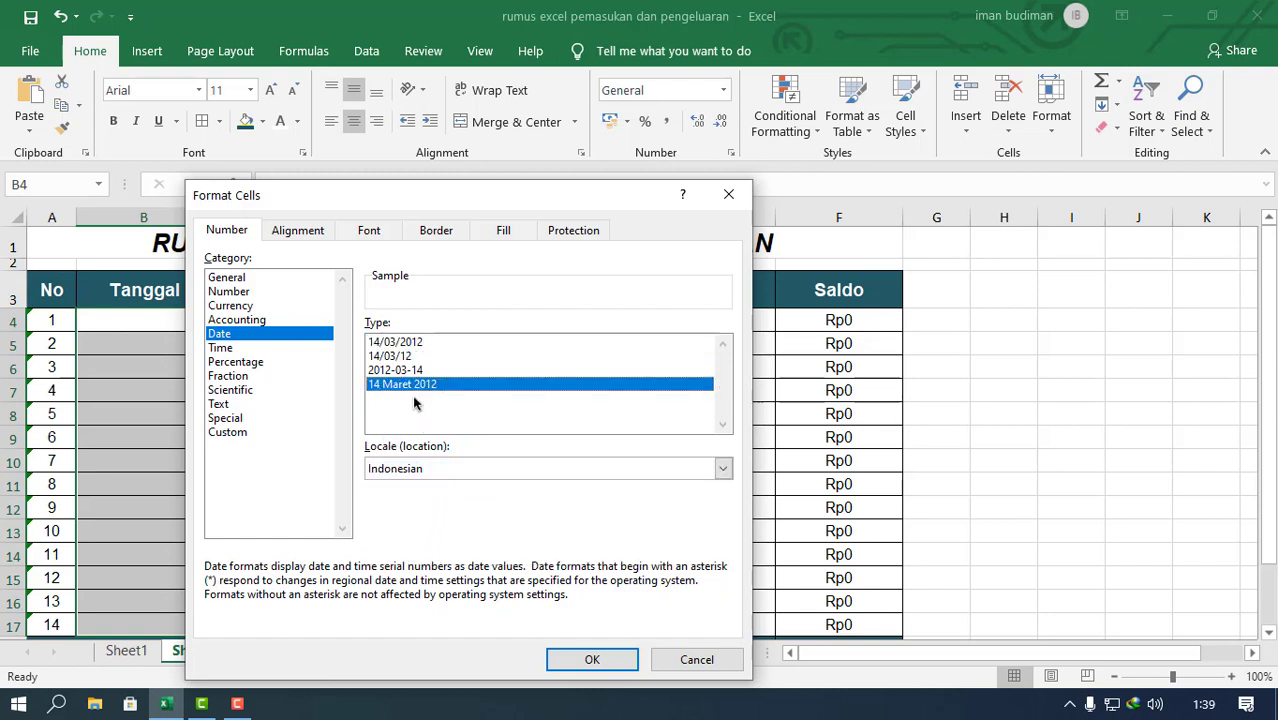
left_click(612, 666)
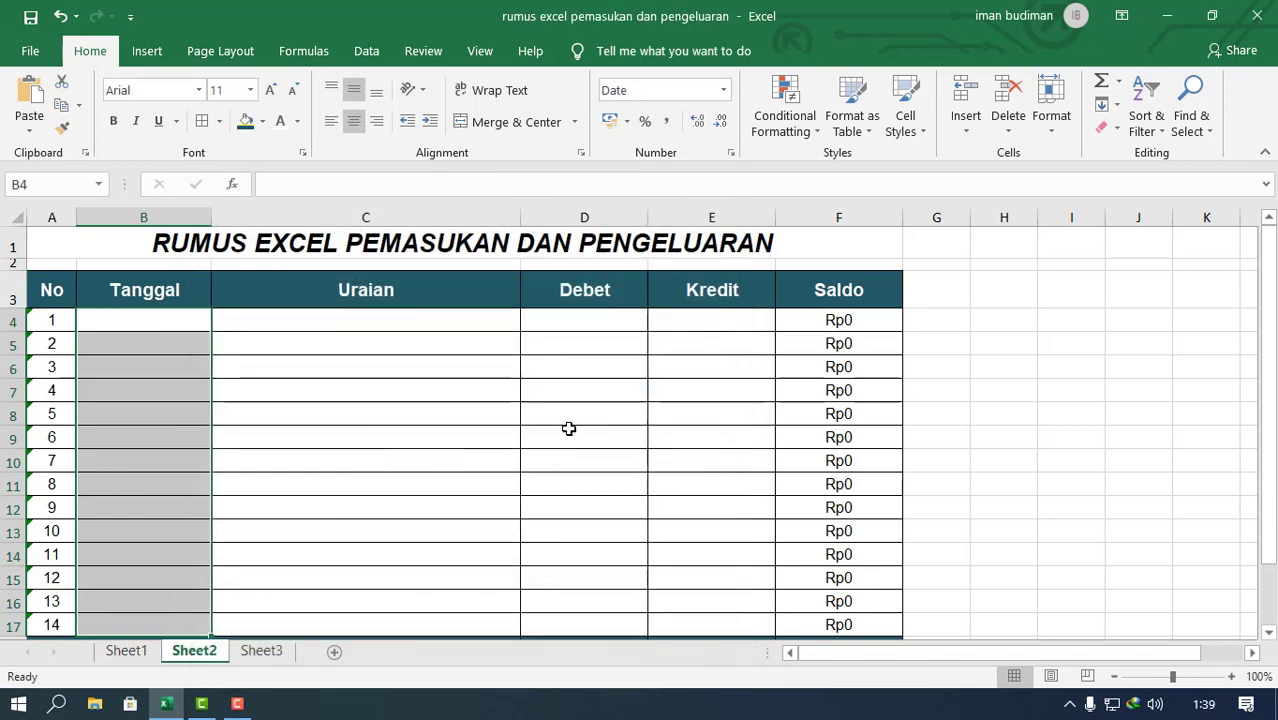
Step: Enter the date 17/05/2021 in the first Tanggal cell, B4
left_click(138, 316)
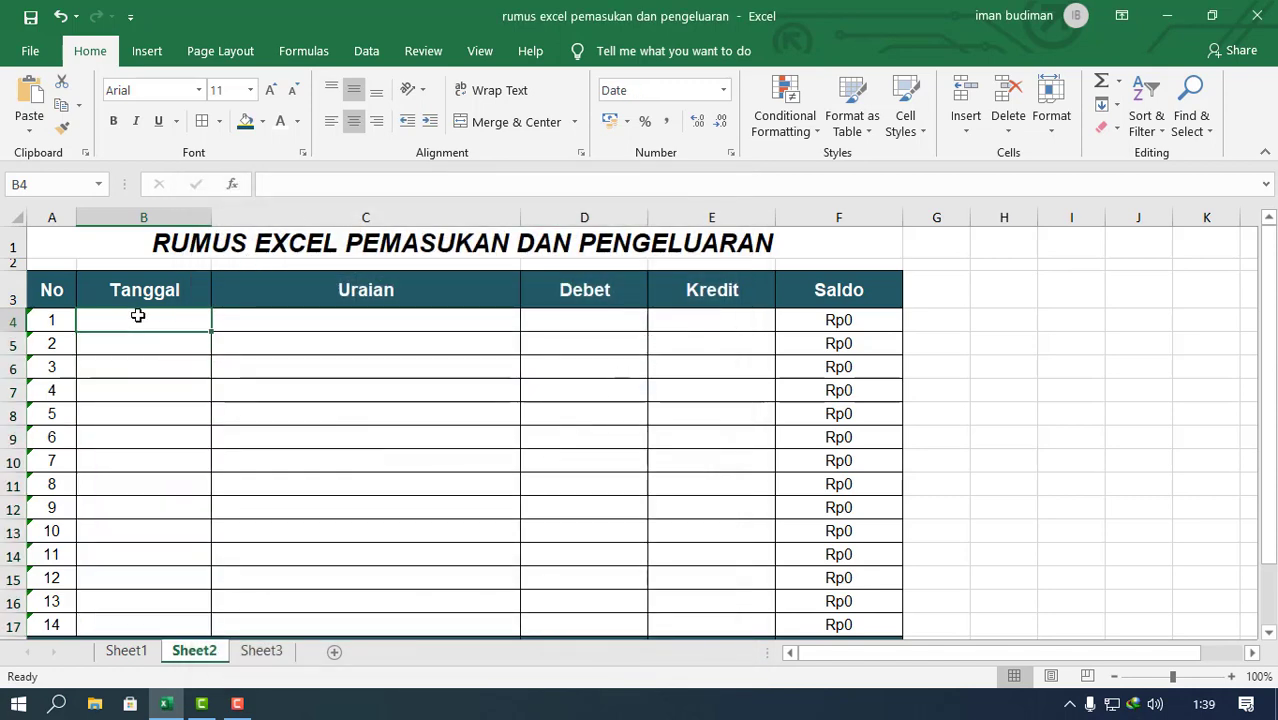
type("17/")
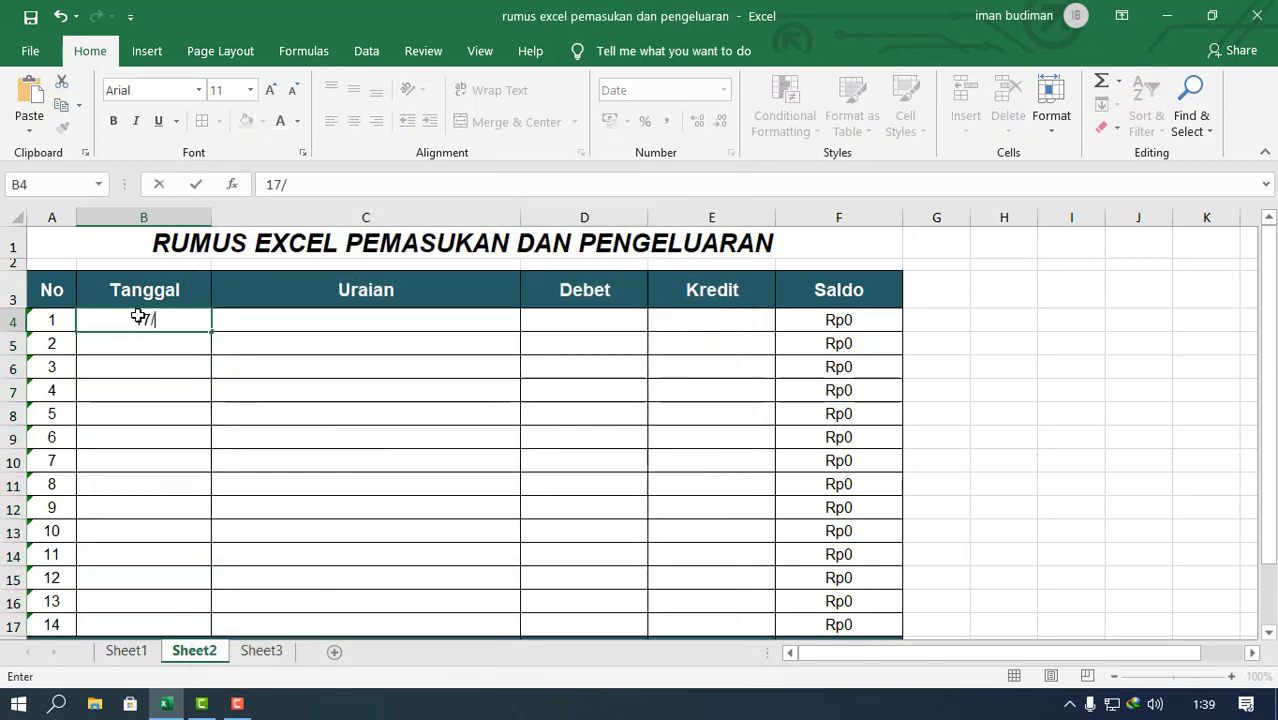
type("05/2021")
key("Return")
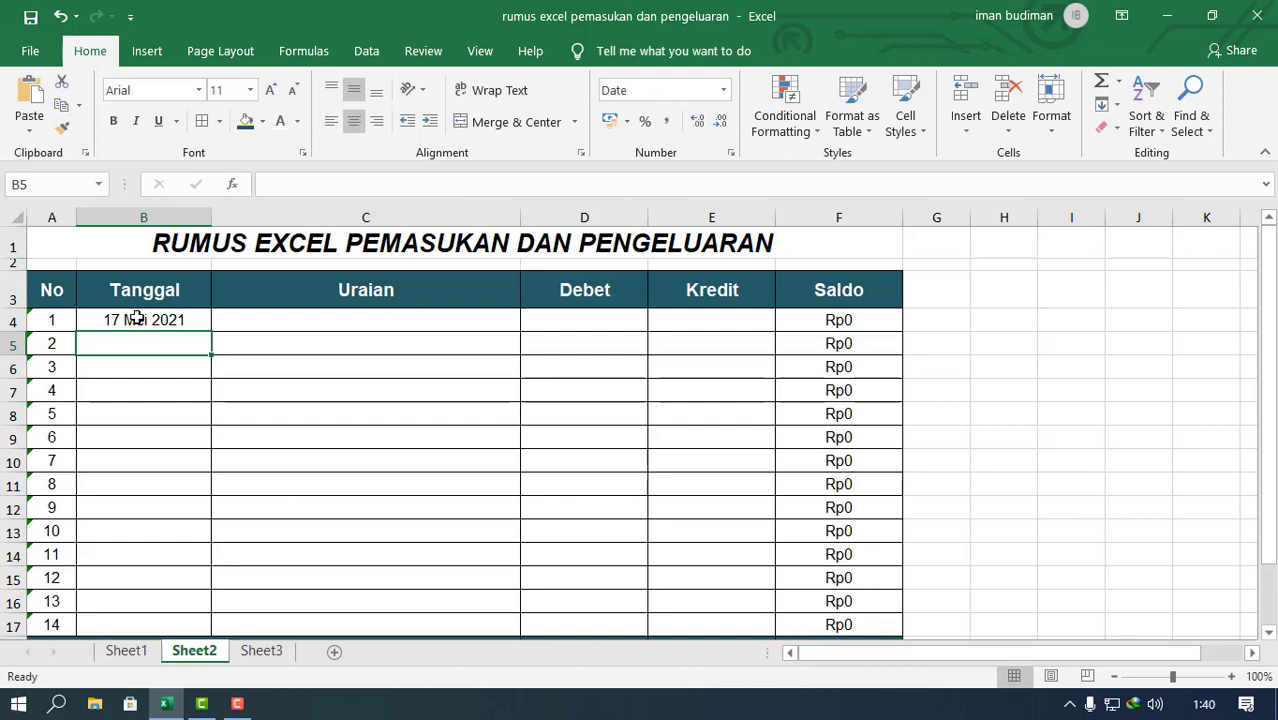
left_click(134, 317)
Step: Enter the text S in the first Uraian cell, C4
left_click(350, 320)
type("S")
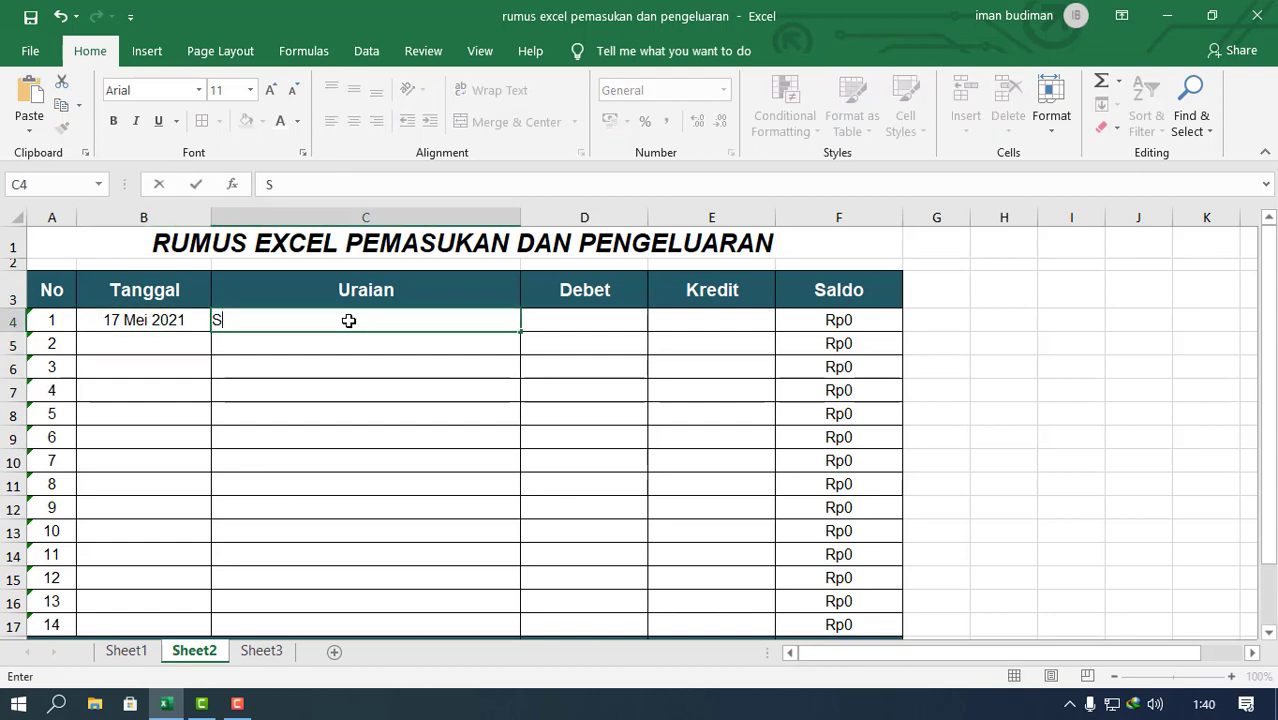
left_click(257, 381)
left_click(288, 328)
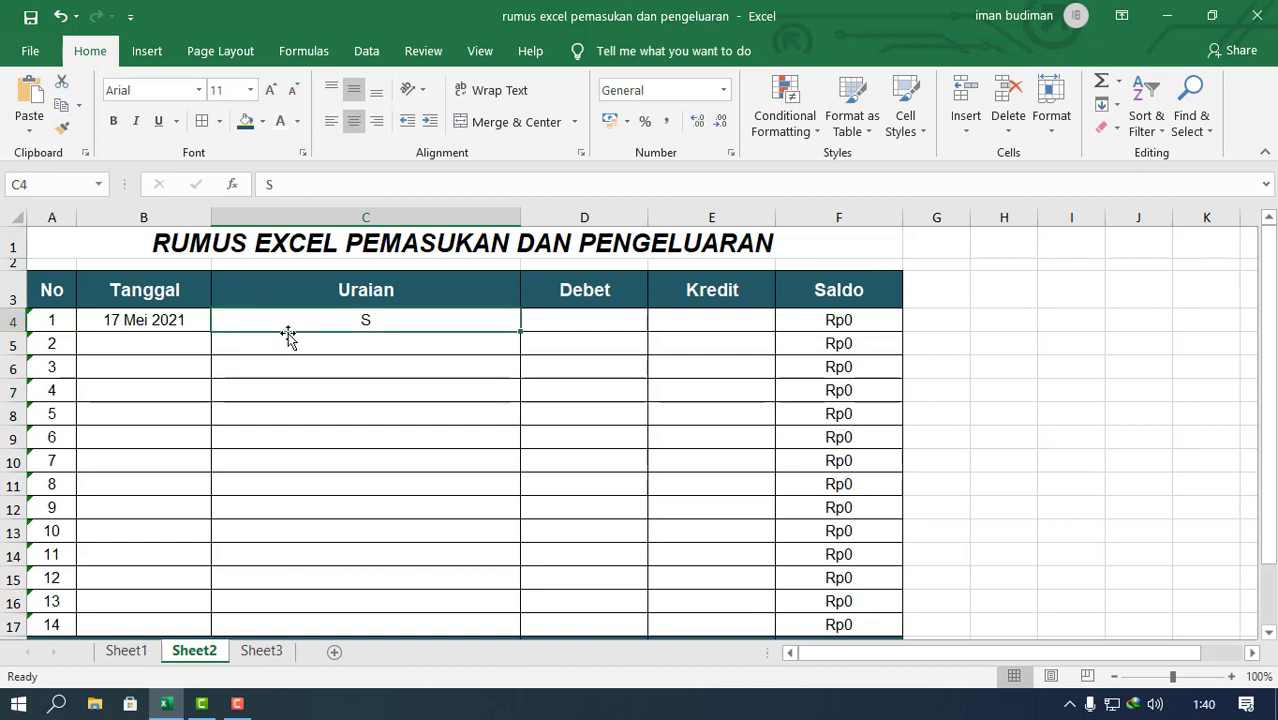
left_click(359, 363)
double_click(397, 322)
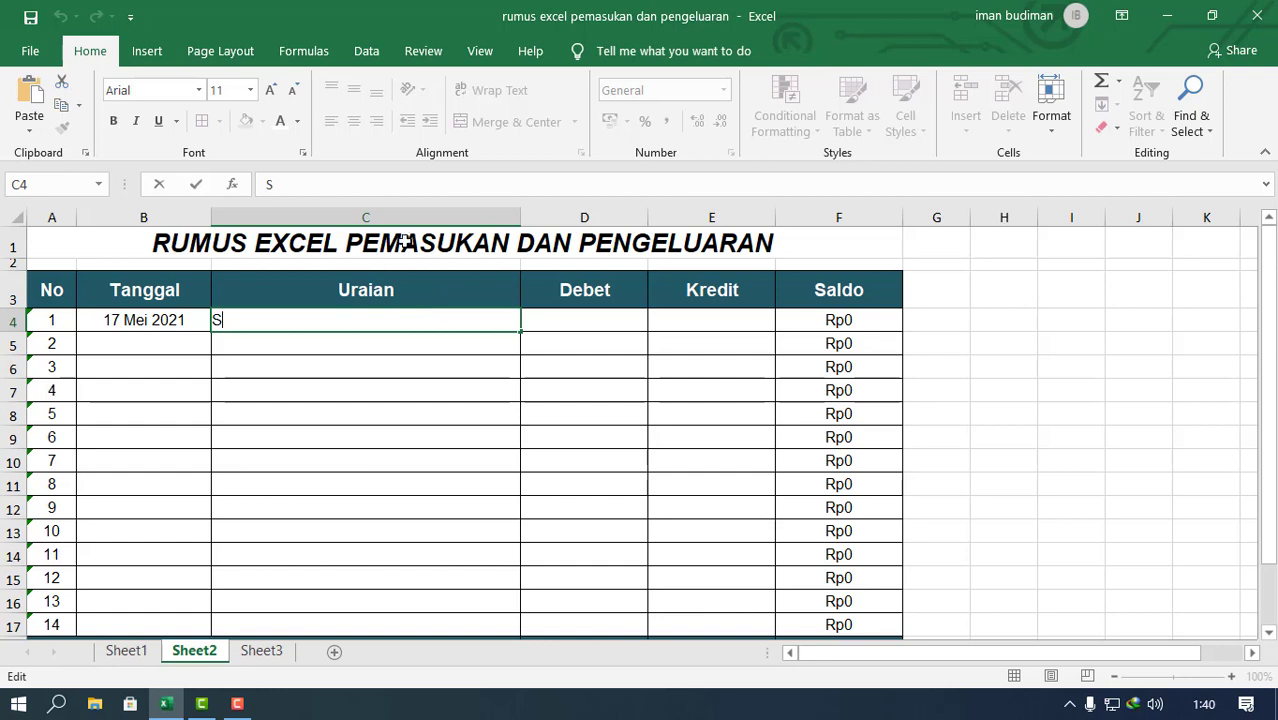
key("Return")
double_click(419, 320)
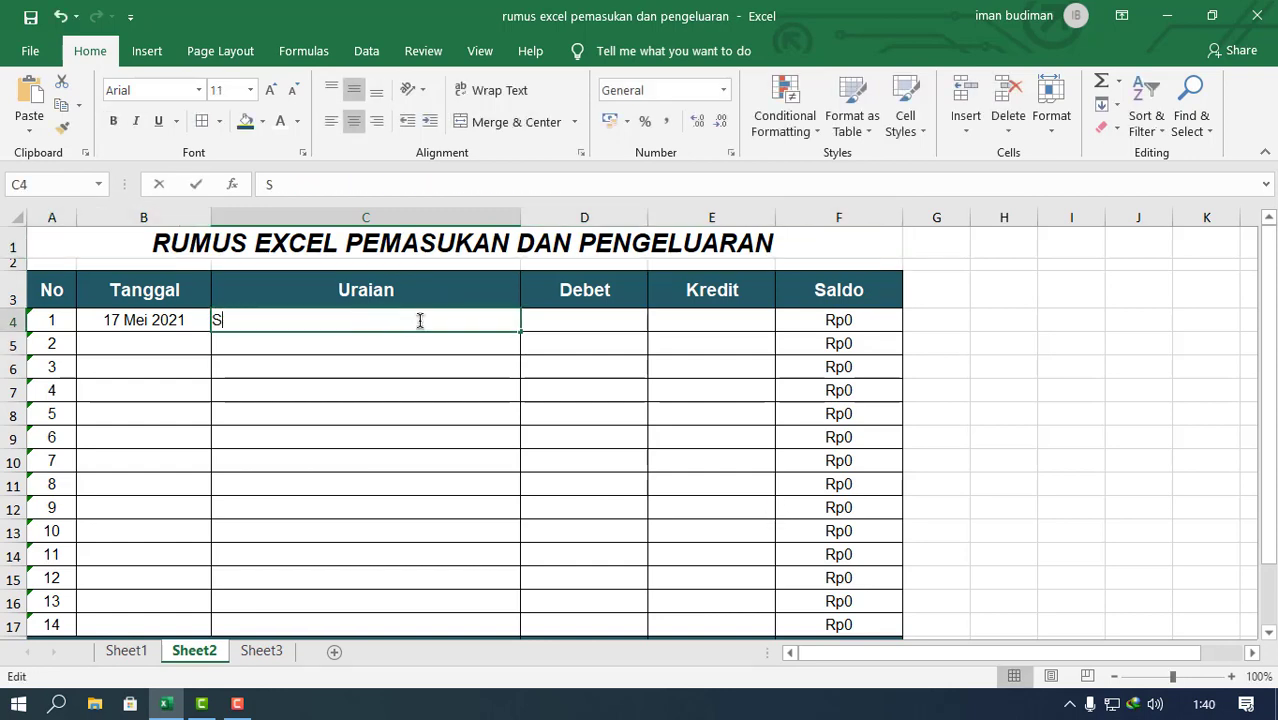
key("Return")
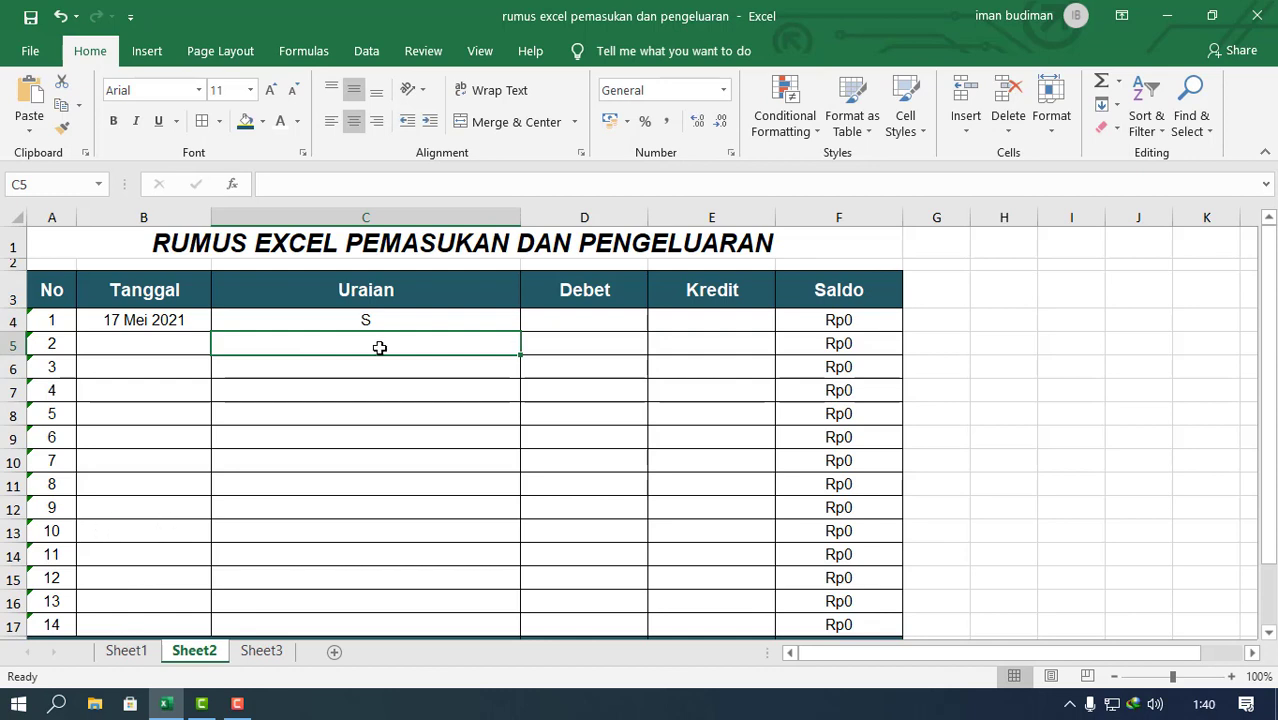
left_click(659, 458)
left_click(813, 436)
left_click(827, 365)
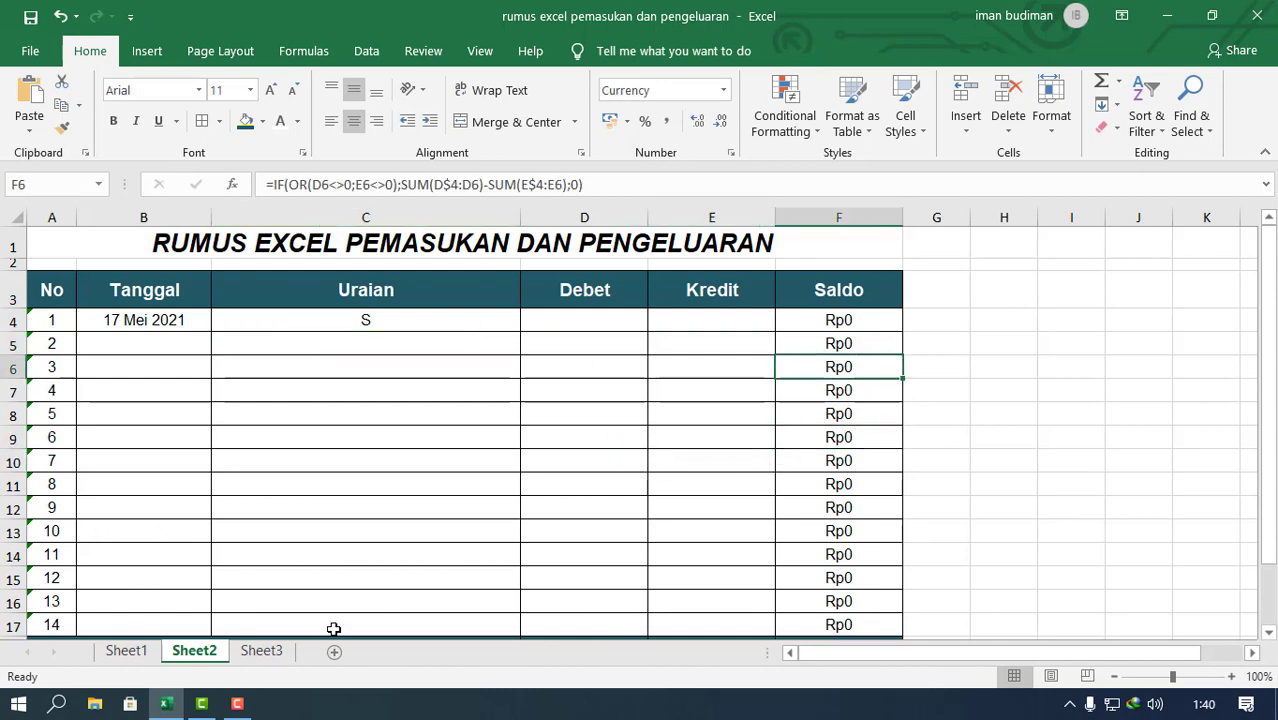
left_click(237, 704)
left_click(1187, 616)
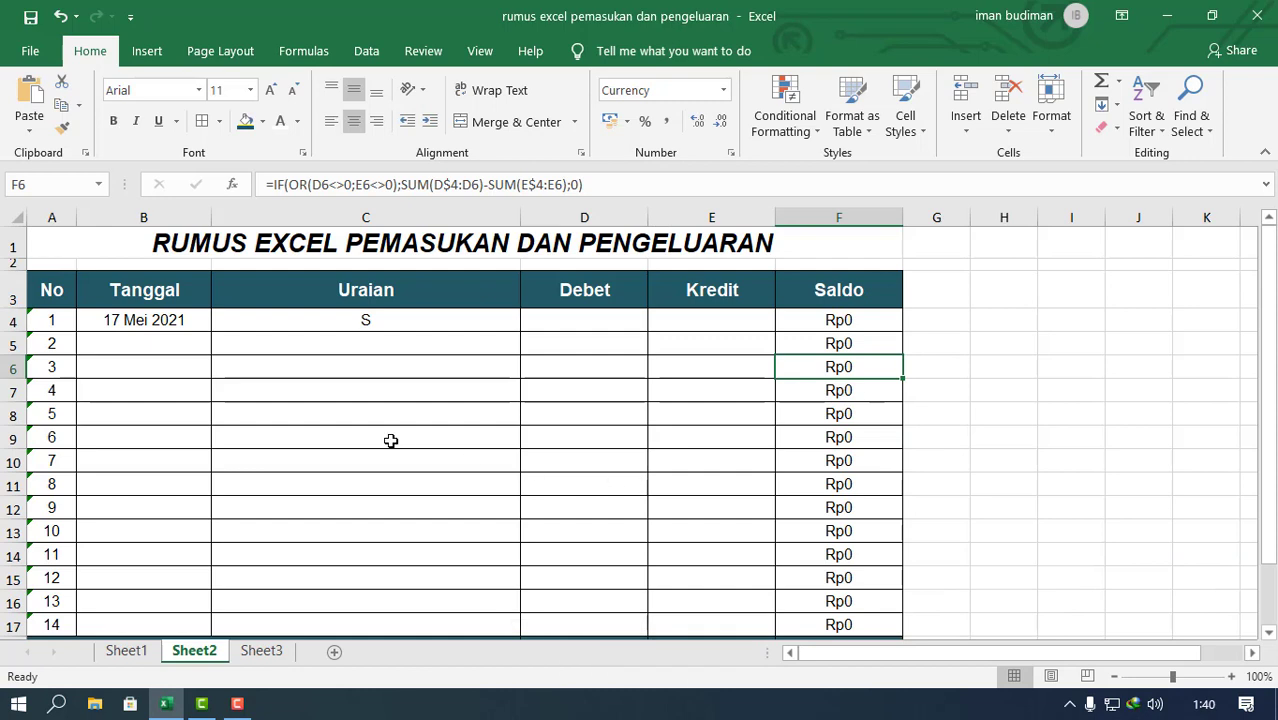
Step: Replace the text in the first Uraian cell, C4, with Saldo
left_click(390, 440)
left_click(434, 318)
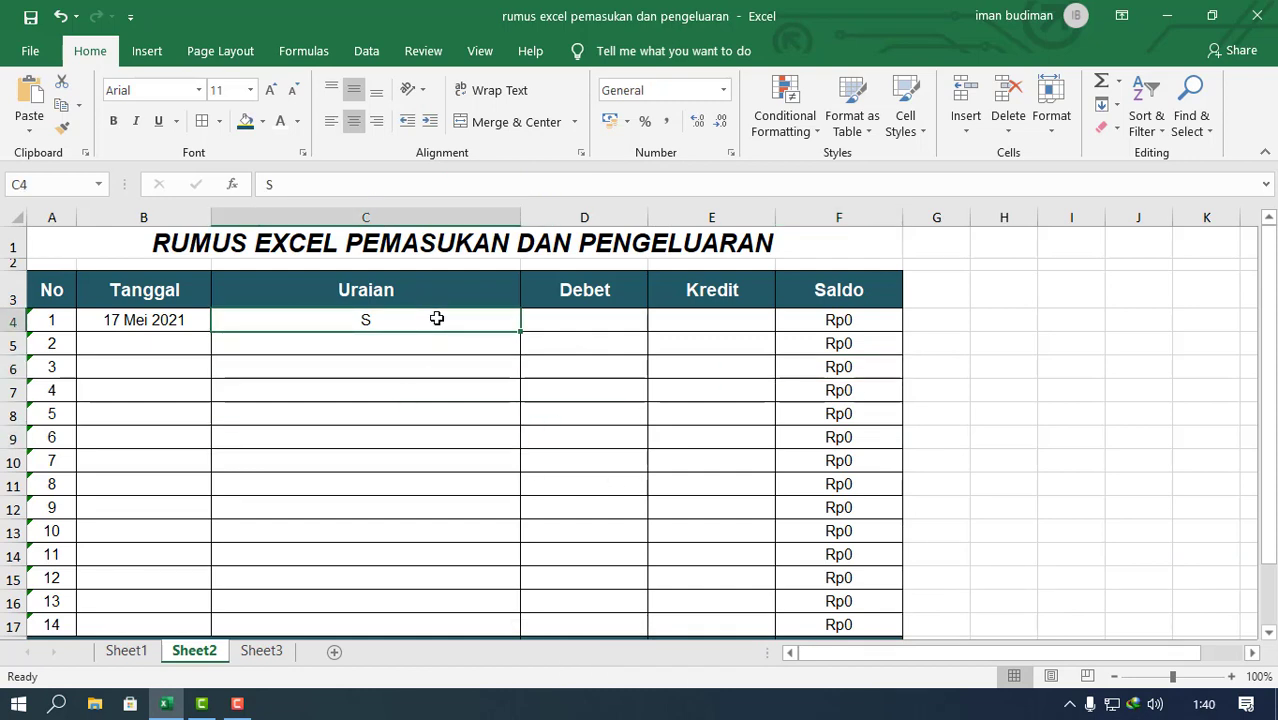
type("S")
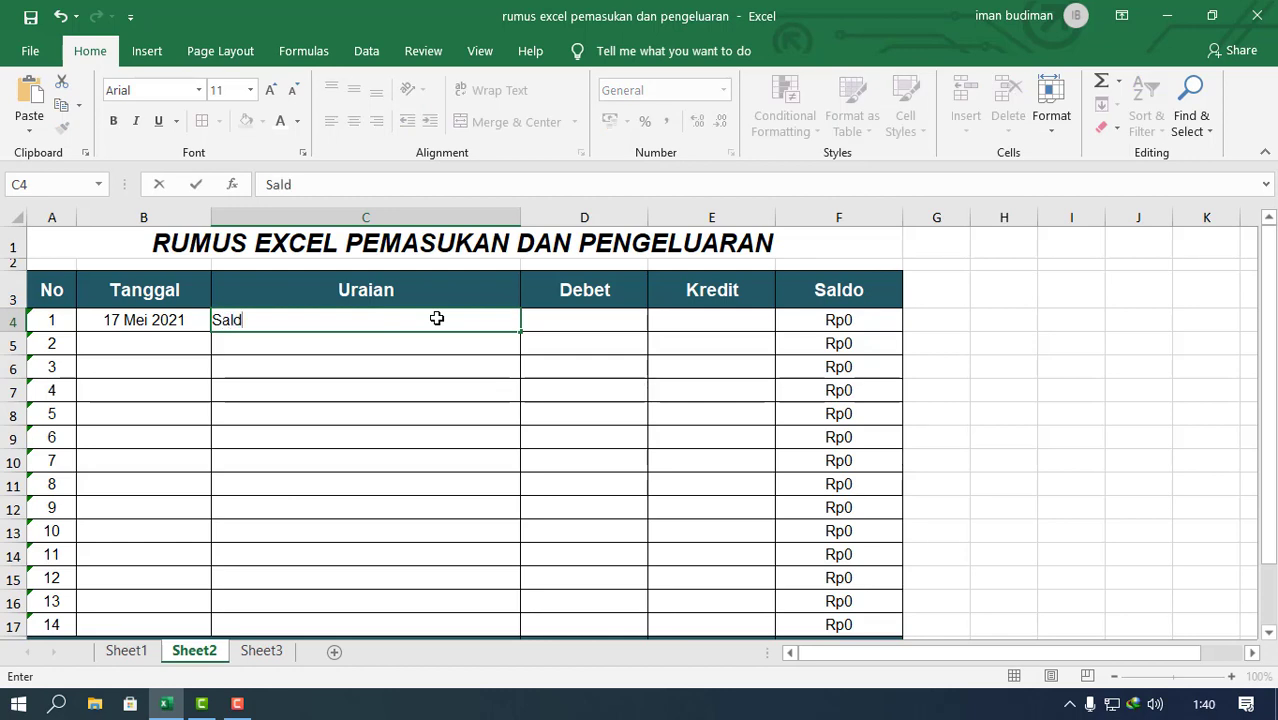
key("Return")
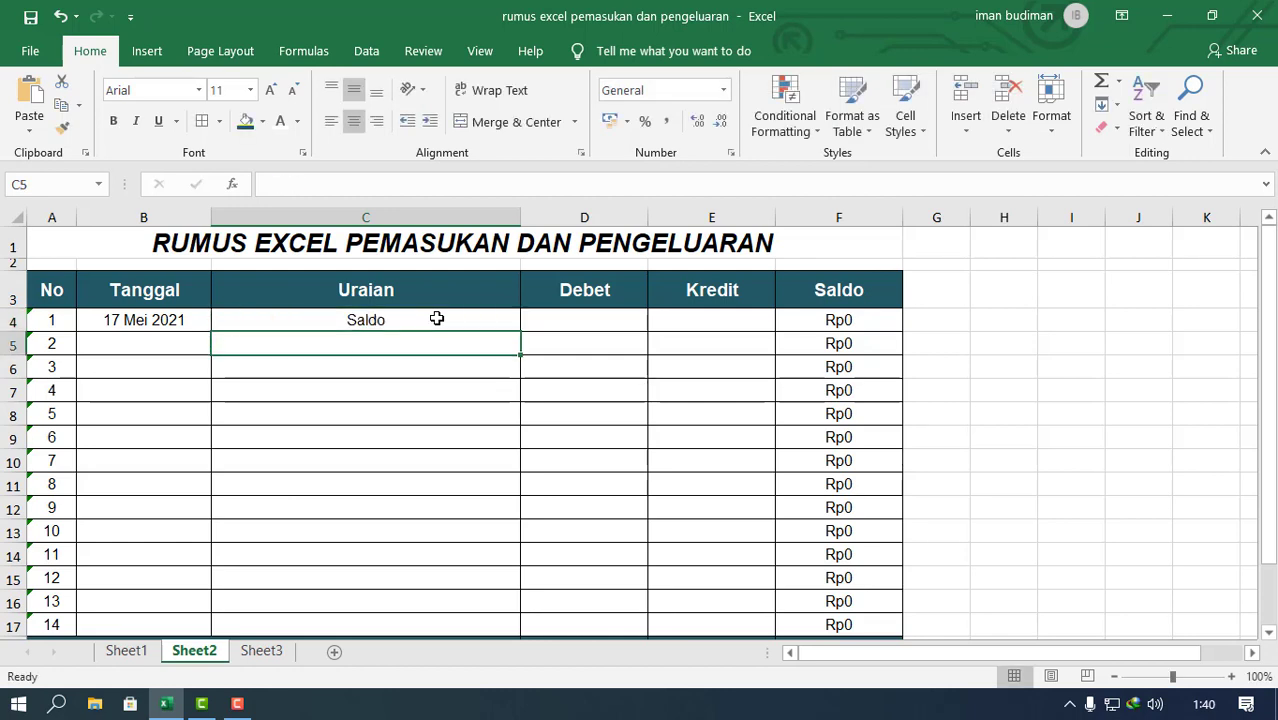
Step: Enter a debit of 1000000 in D4 for the Saldo row
left_click(437, 318)
left_click(614, 314)
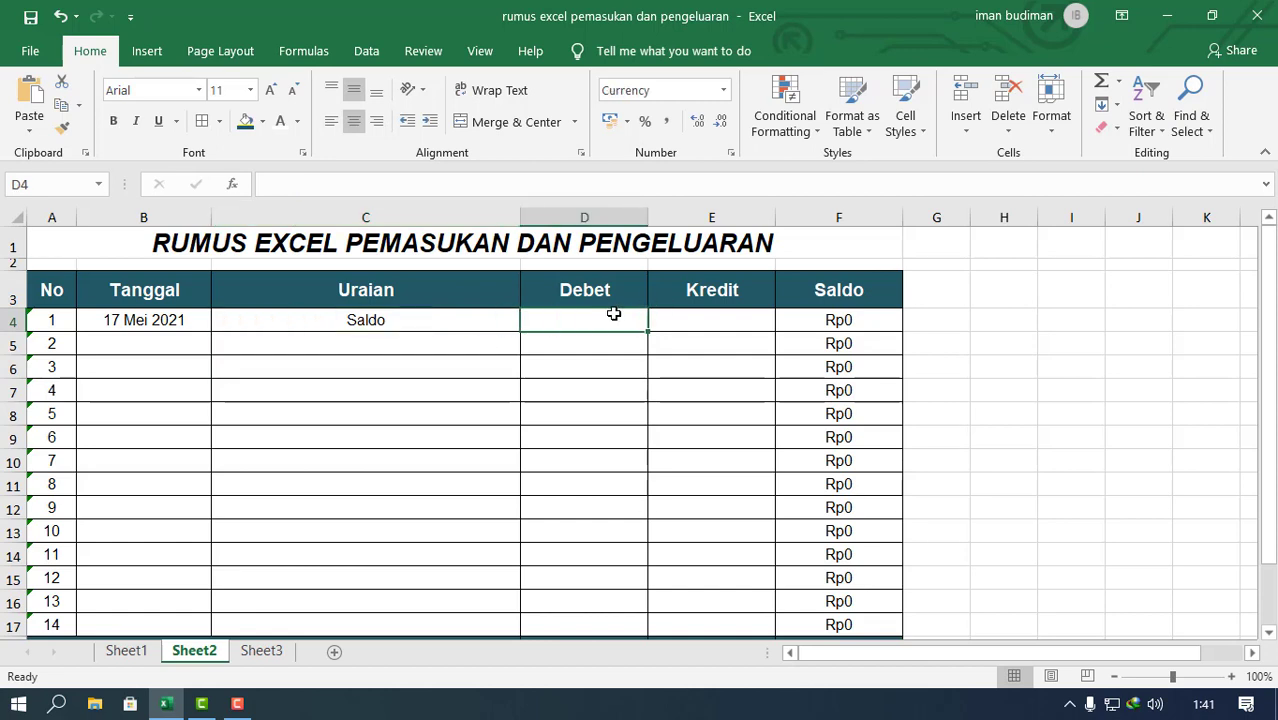
type("1000000")
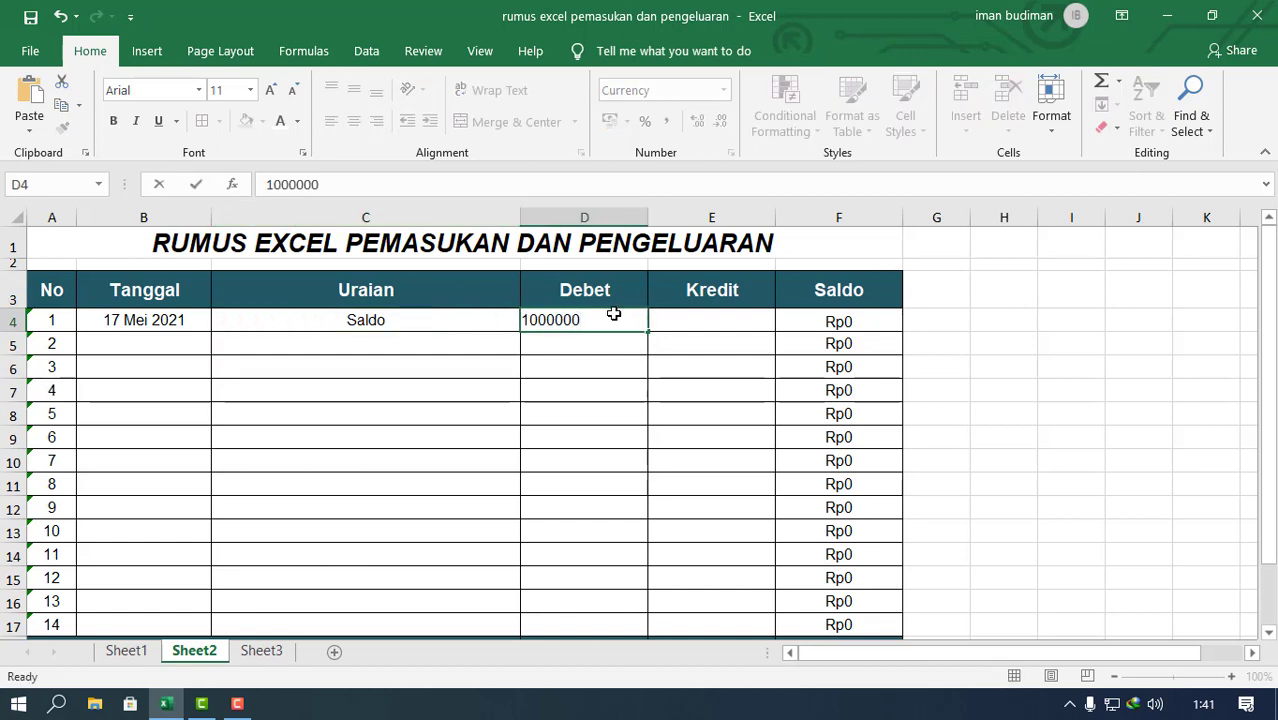
key("Return")
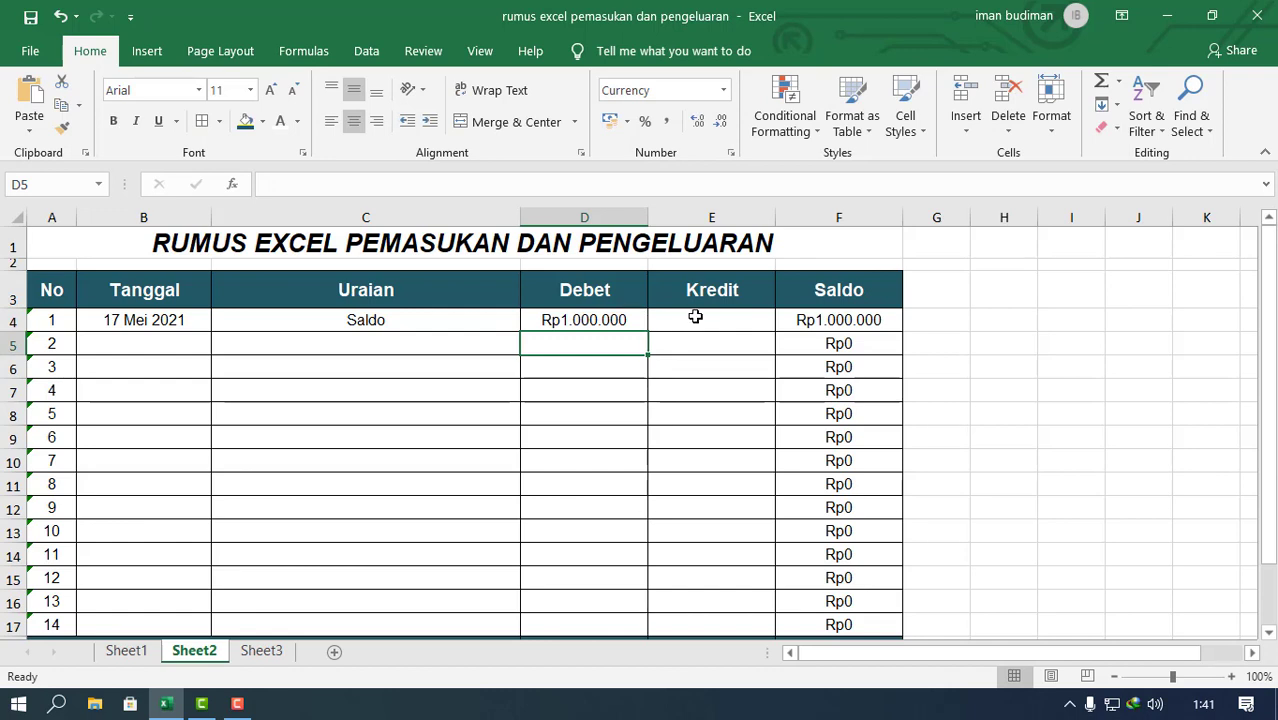
Step: Extend the Tanggal date from B4 down to B5 as 18 Mei 2021, undoing the accidental move into C5
left_click(186, 327)
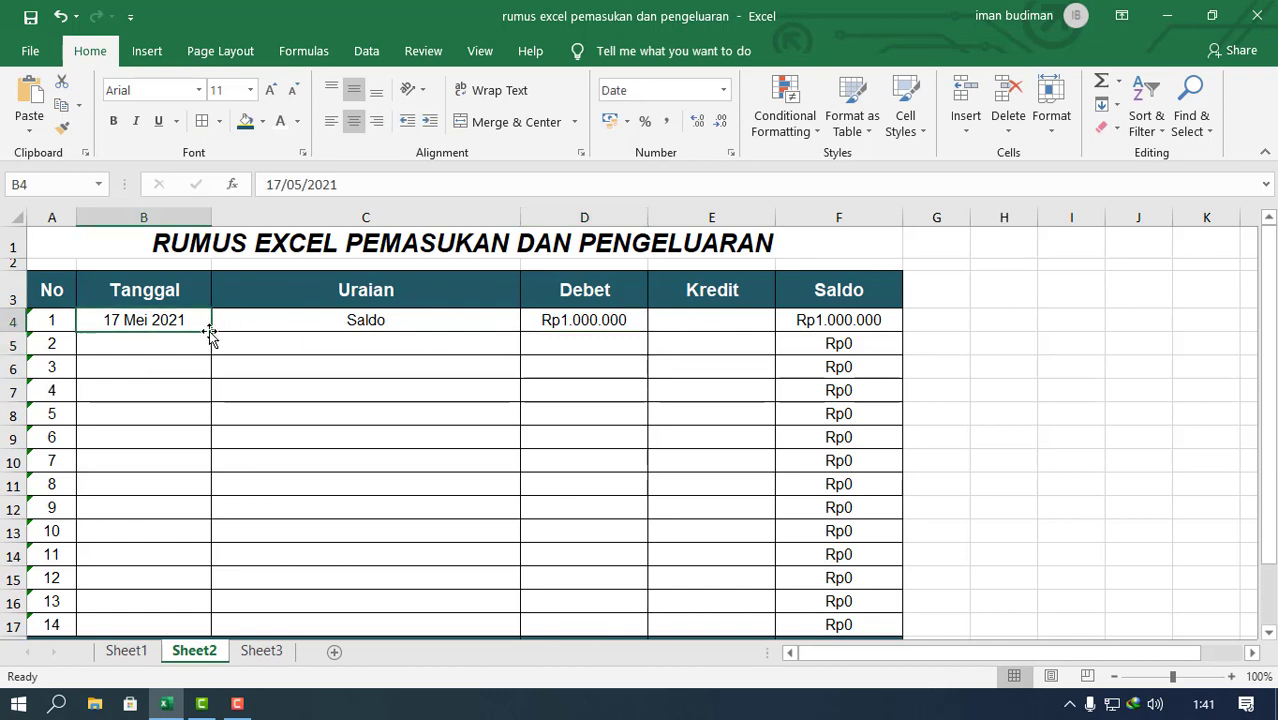
left_click_drag(208, 331, 214, 336)
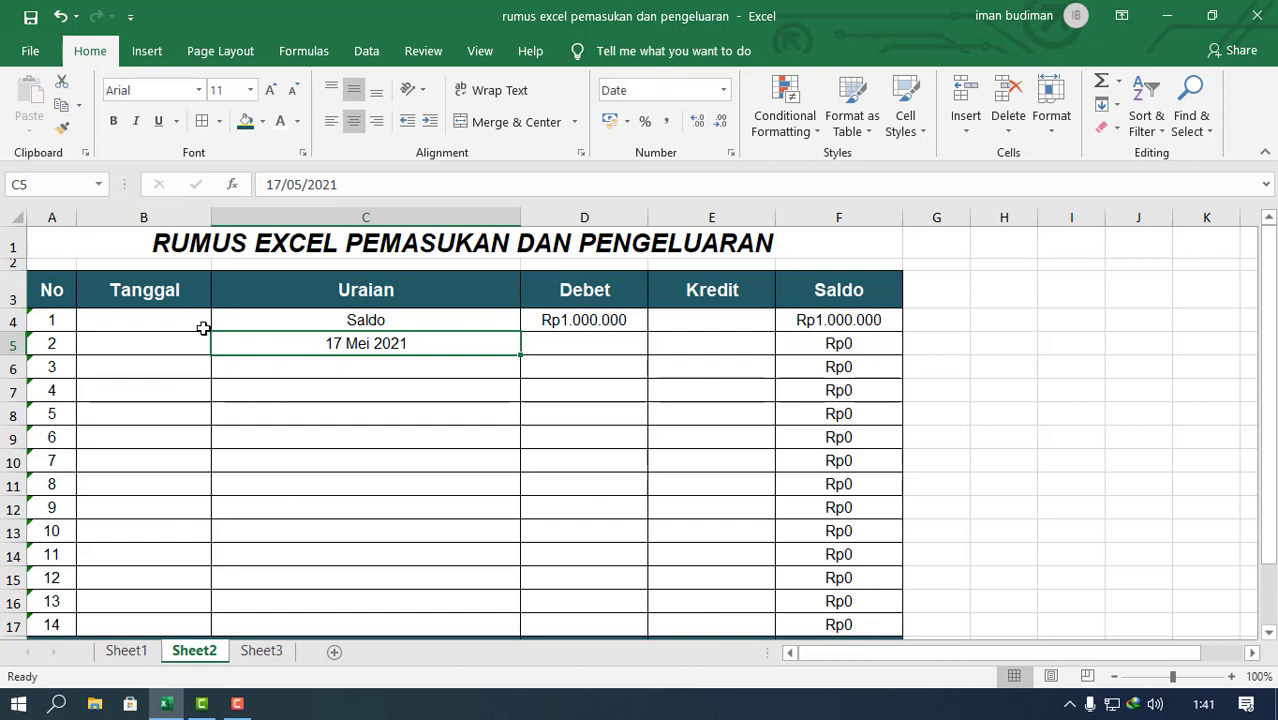
key("ctrl+z")
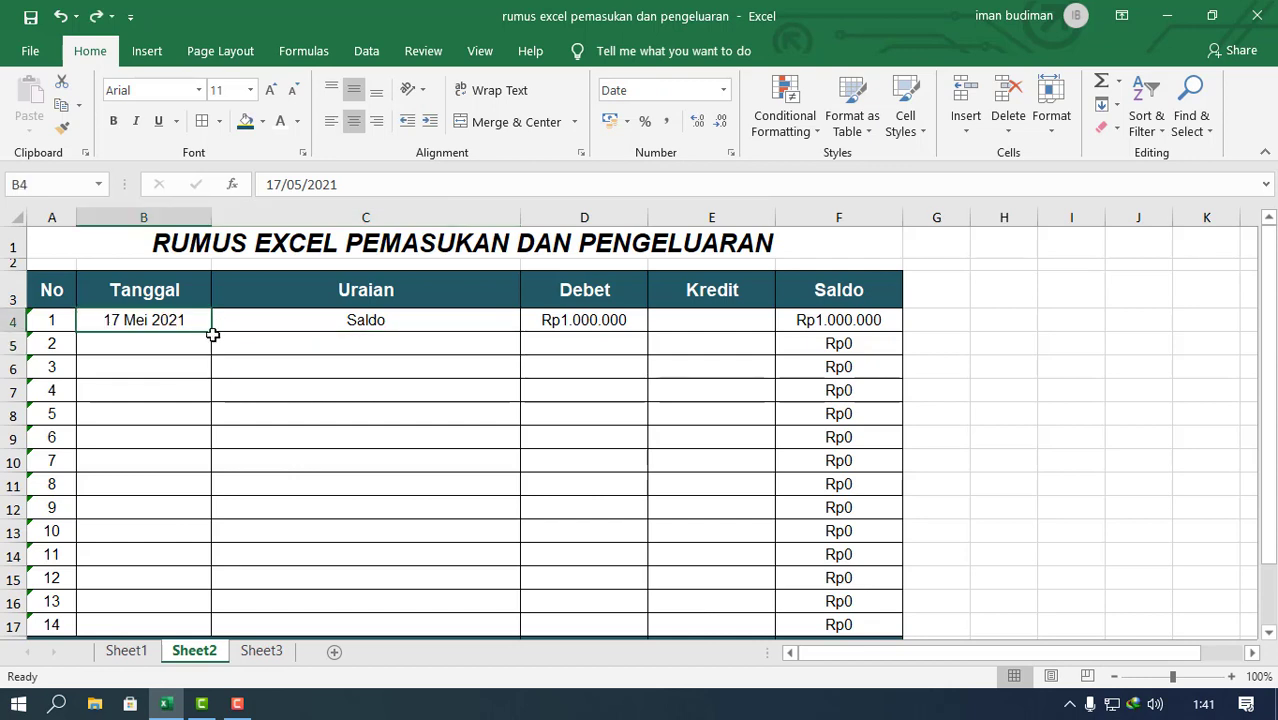
left_click_drag(211, 331, 171, 351)
left_click(111, 347)
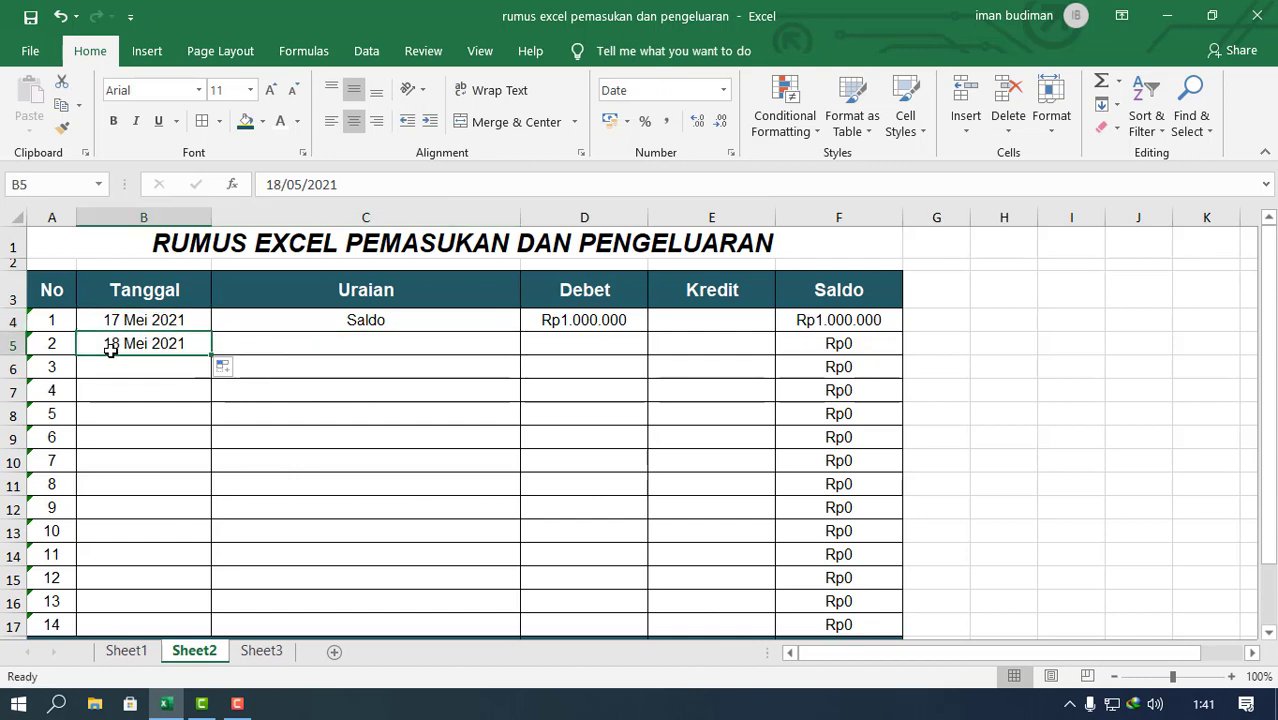
Step: Enter the description Beli ATK in the second Uraian cell, C5
left_click(302, 341)
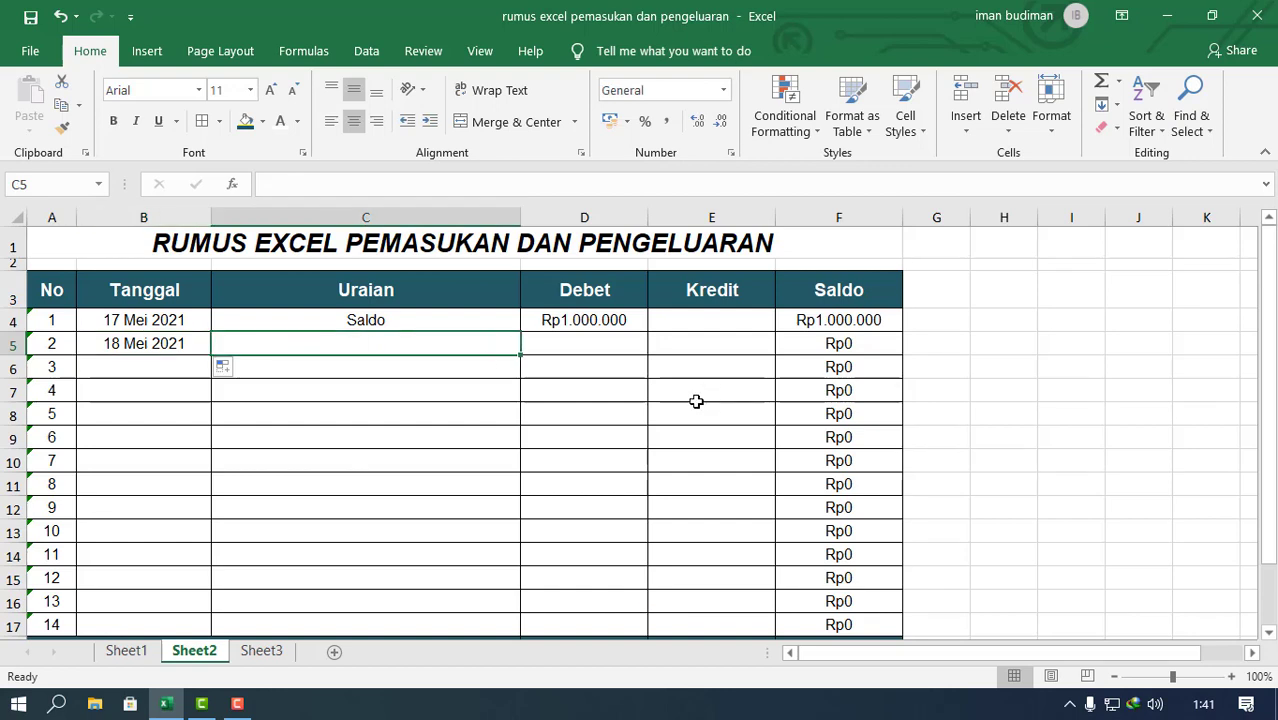
type("B")
type("we")
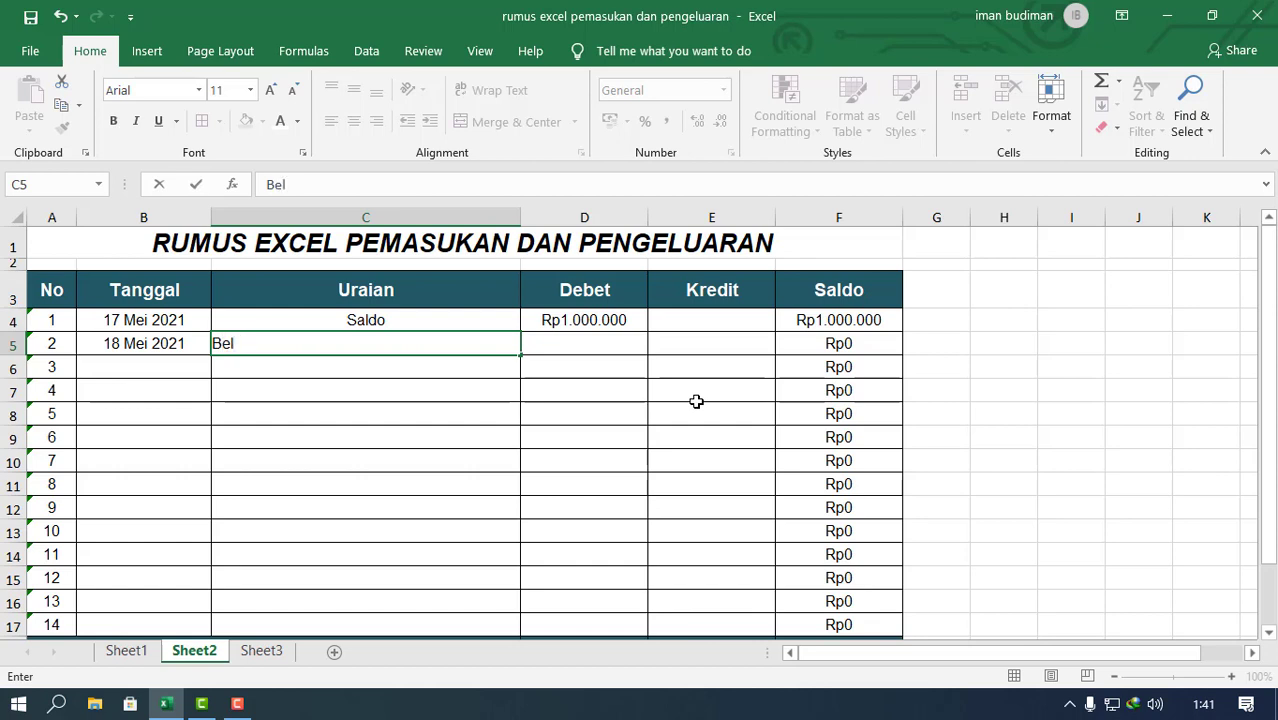
type("eli ATK")
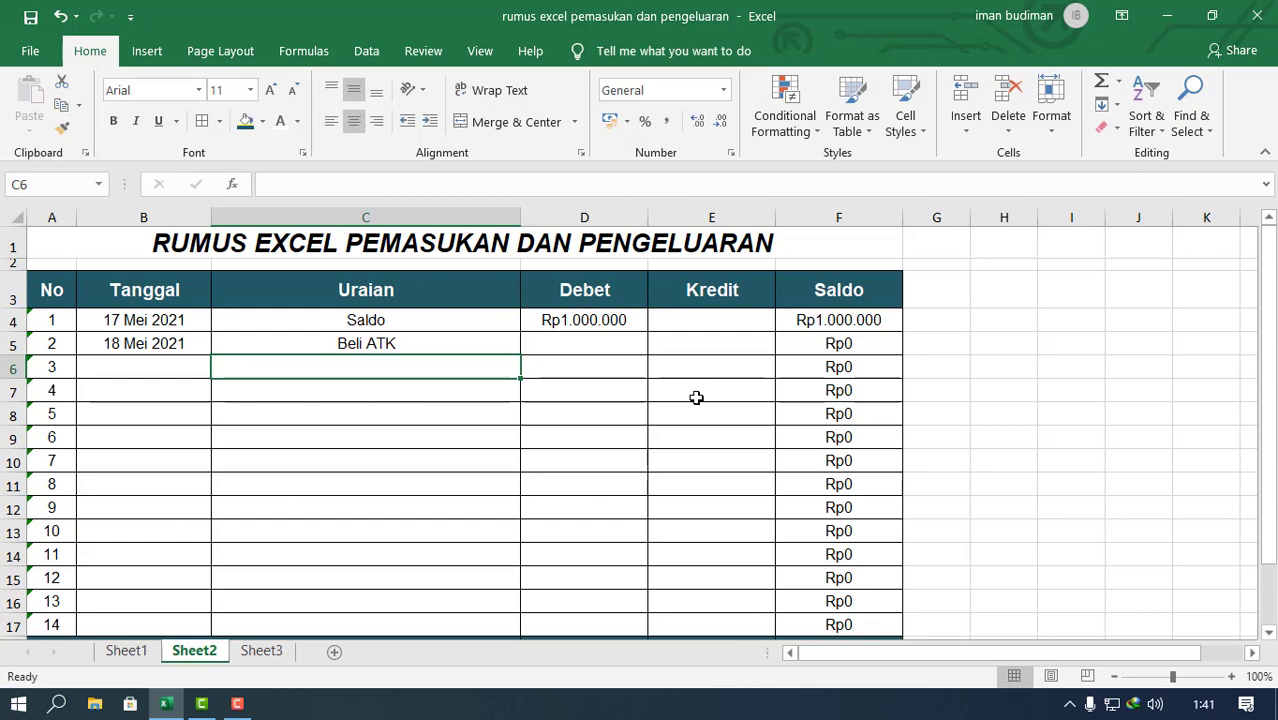
Step: Left-align the Uraian cells C4:C17
left_click_drag(466, 321, 436, 616)
left_click(335, 121)
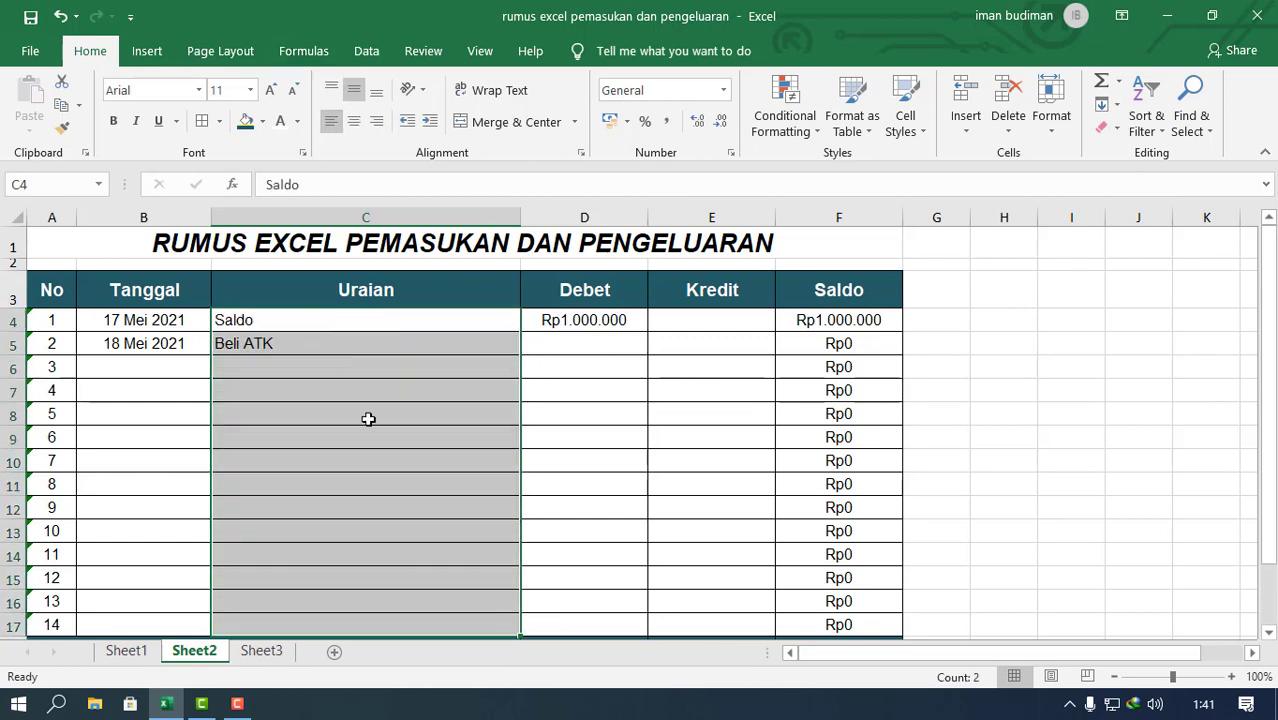
left_click(370, 432)
left_click(378, 341)
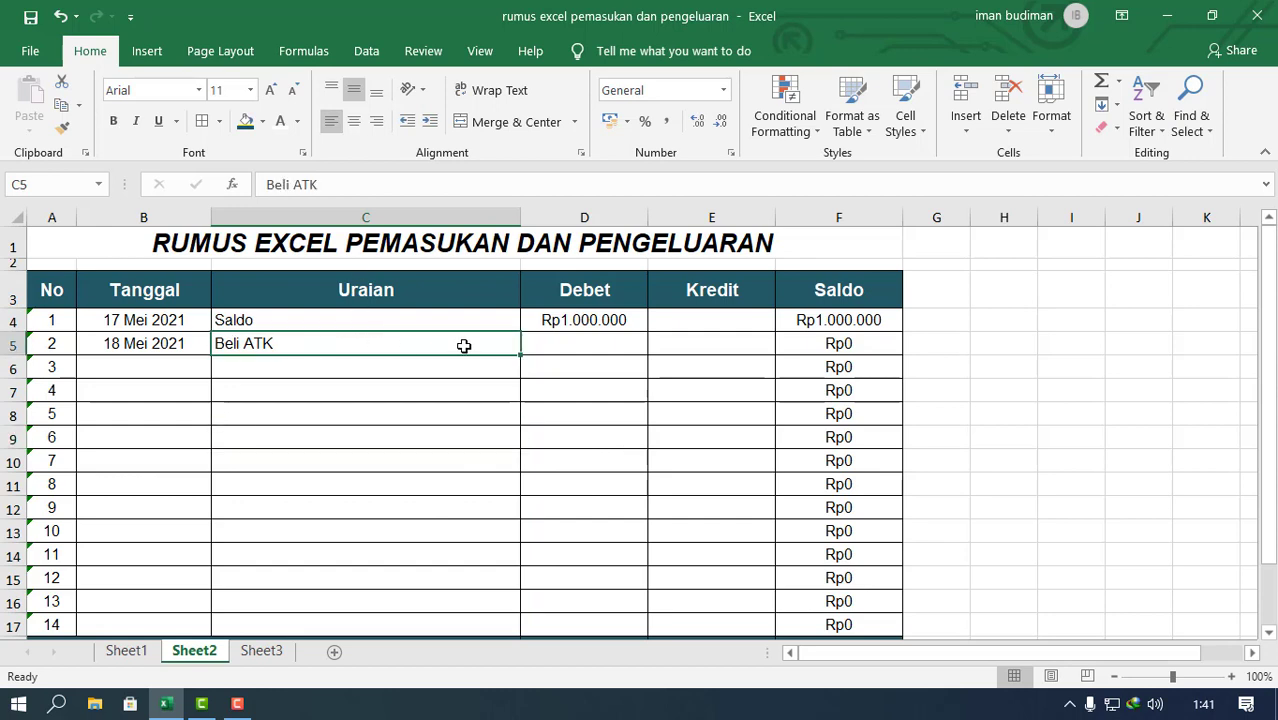
Step: Enter a Kredit amount of 100000 in E5 for Beli ATK and check the totals in the JUMLAH row
left_click(590, 341)
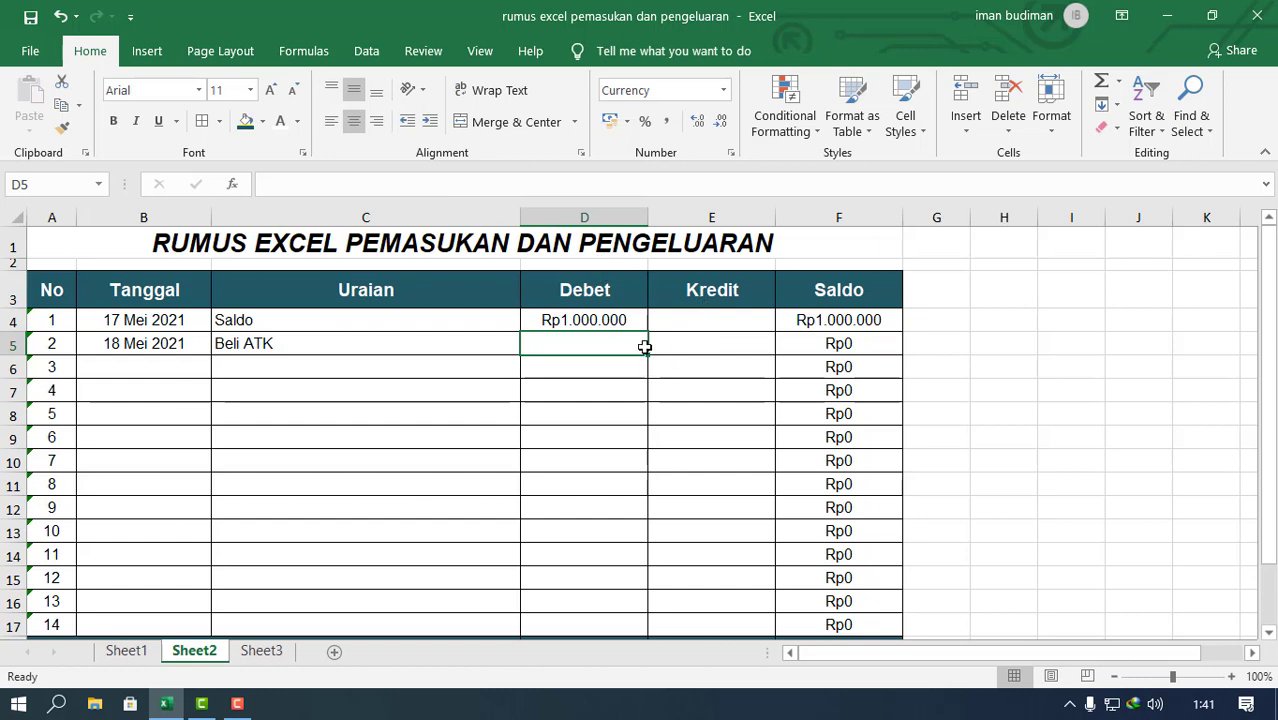
left_click(719, 341)
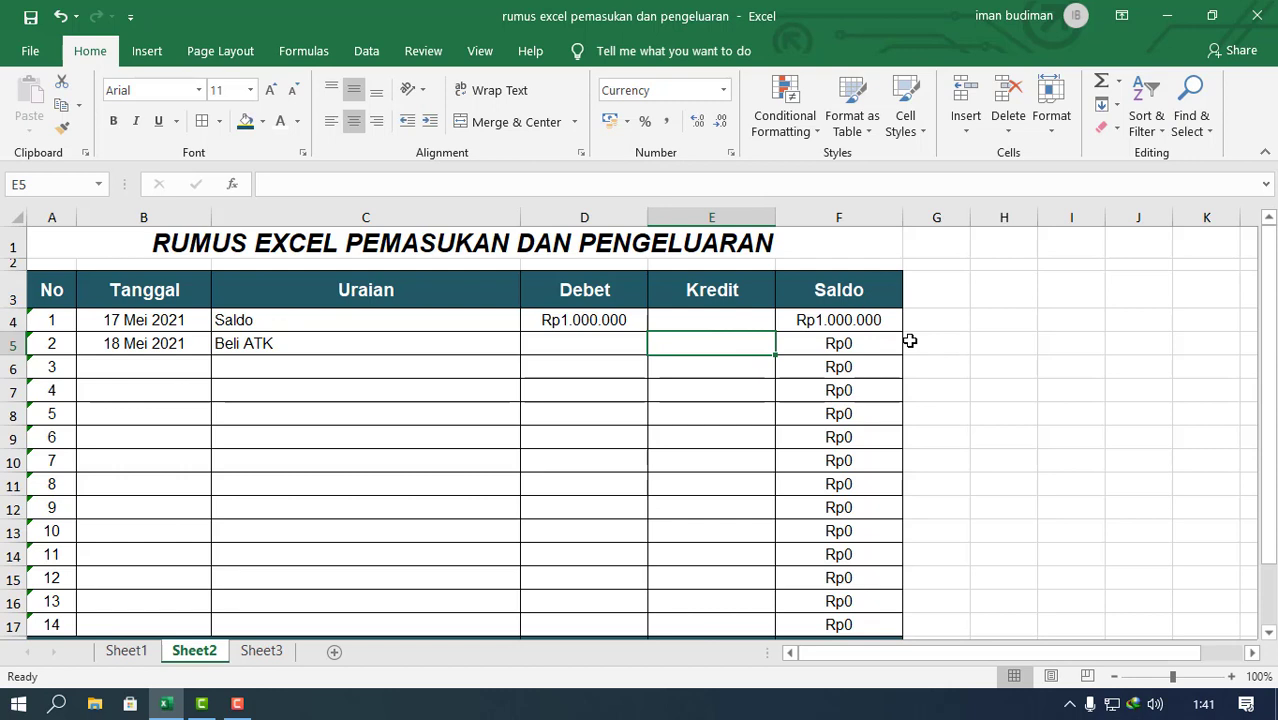
type("100.0")
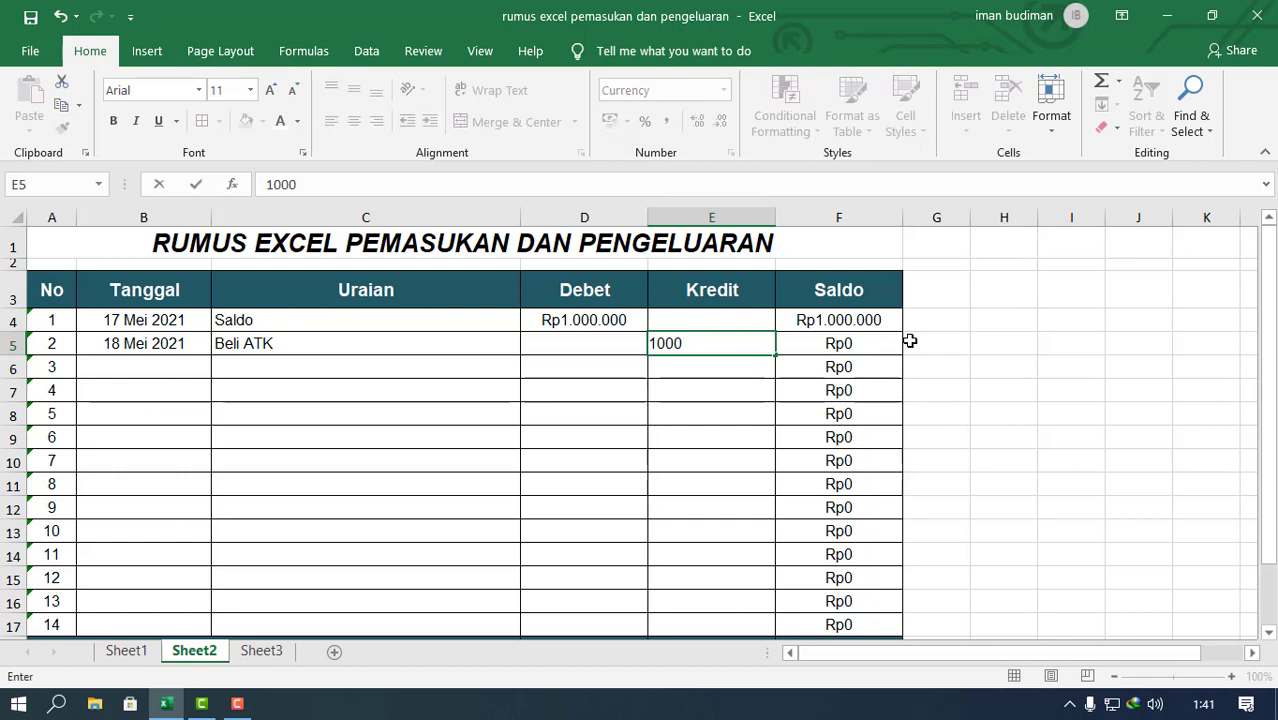
type("00")
key("Return")
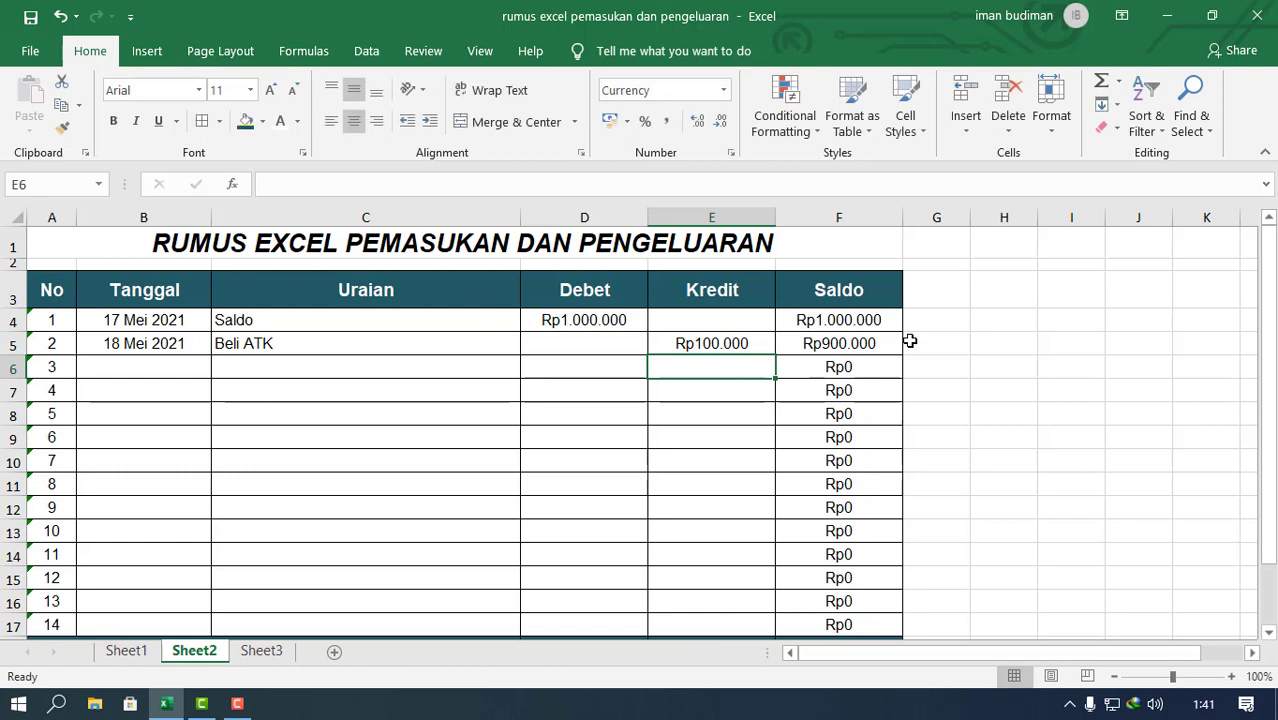
scroll(700, 290, "down", 1)
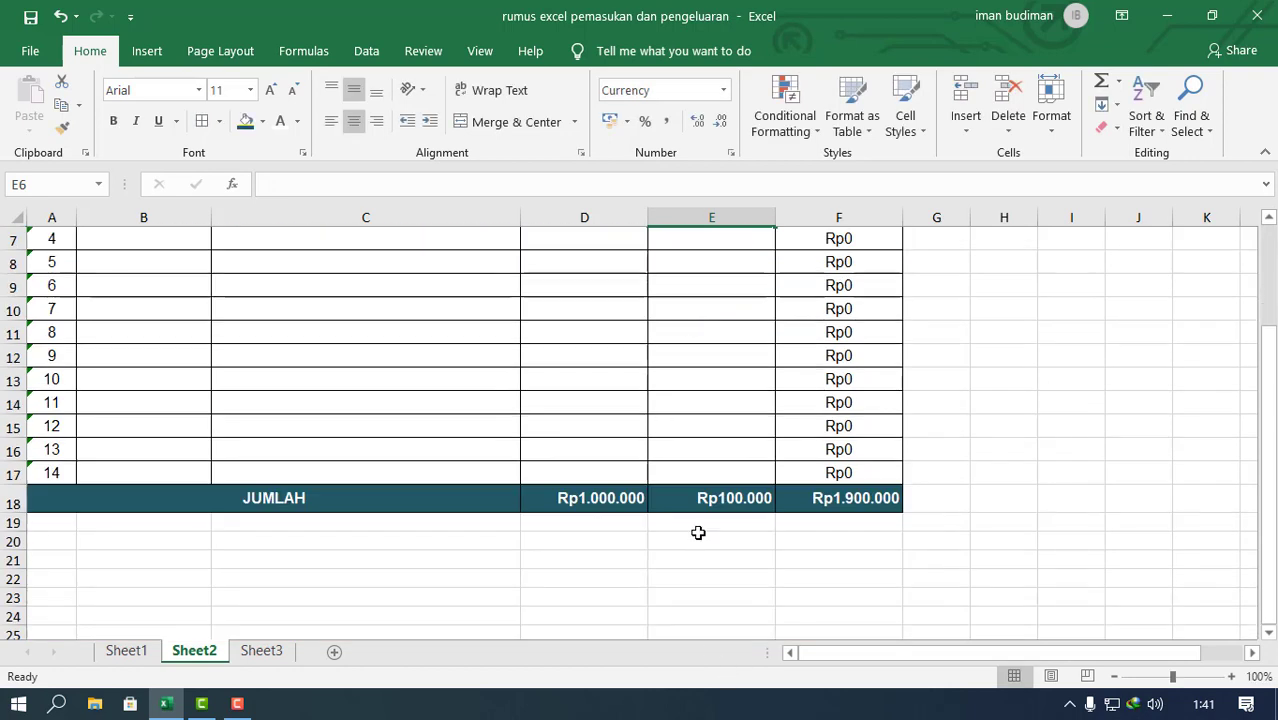
scroll(700, 531, "up", 1)
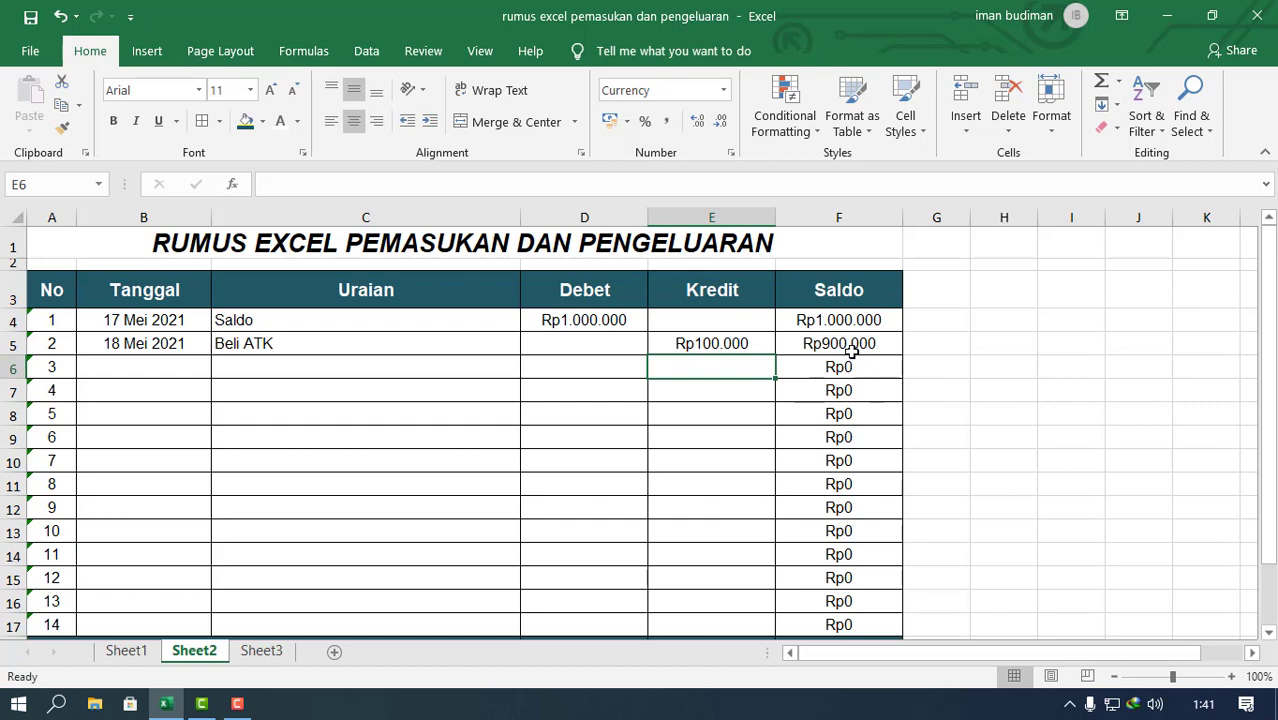
Step: Try the Saldo formula in F4 without row locks, changing its ranges to SUM(D4:D4)-SUM(E4:E4)
left_click(617, 318)
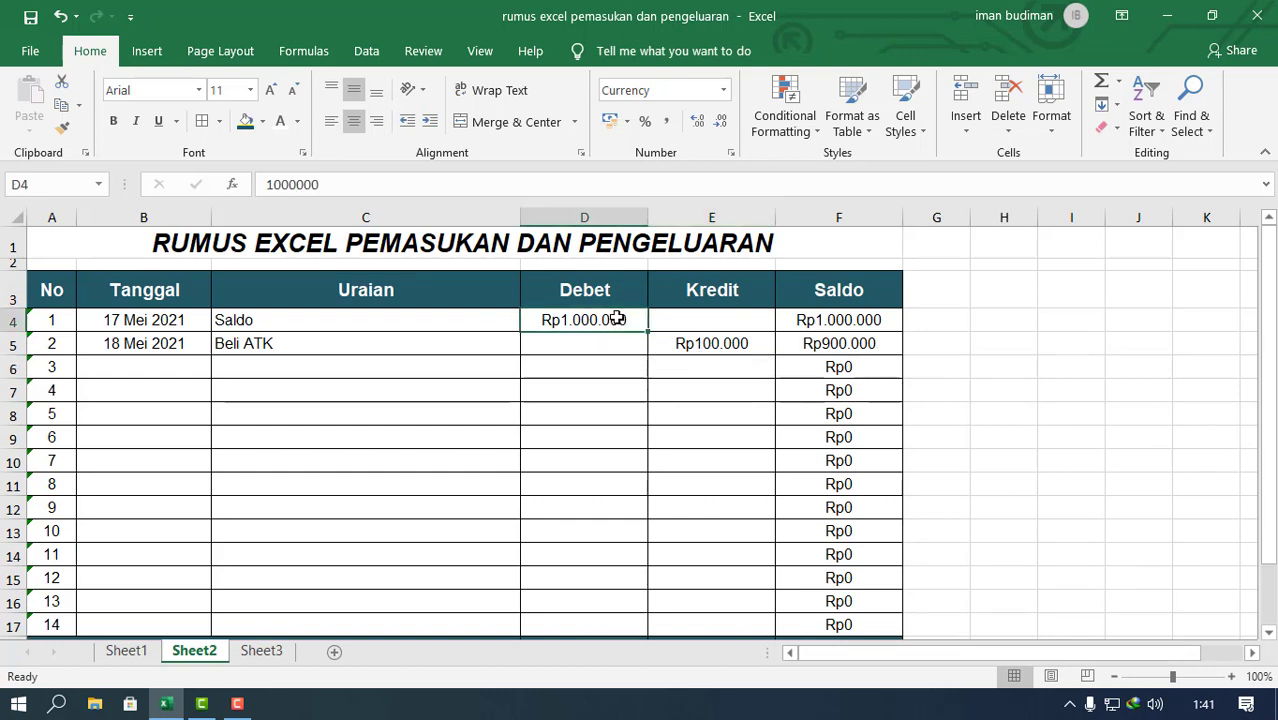
left_click(852, 323)
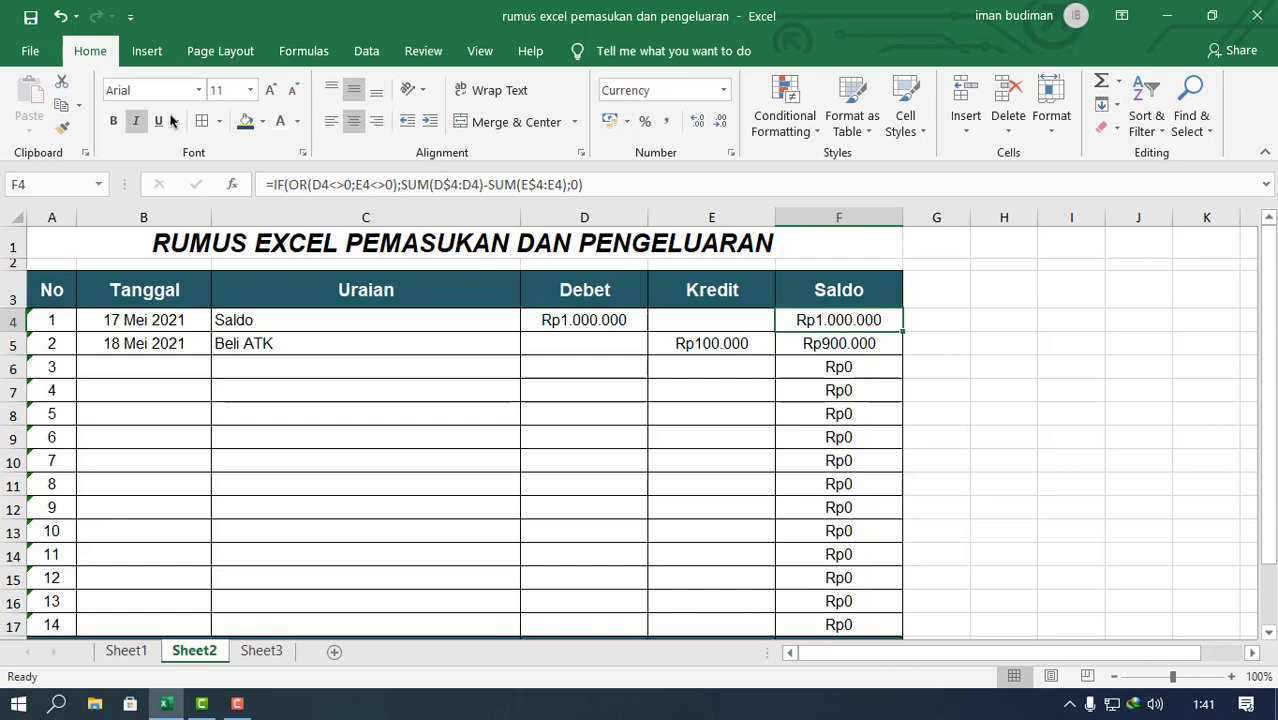
left_click(384, 184)
left_click(325, 185)
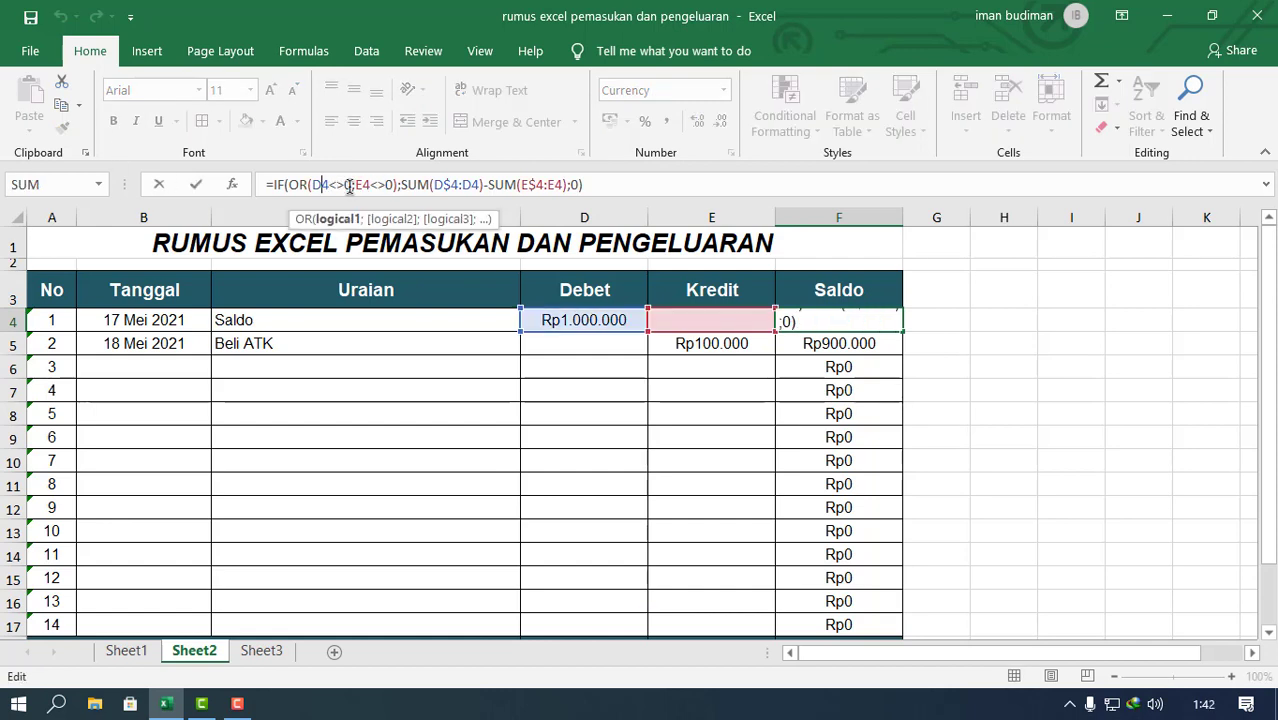
left_click(443, 185)
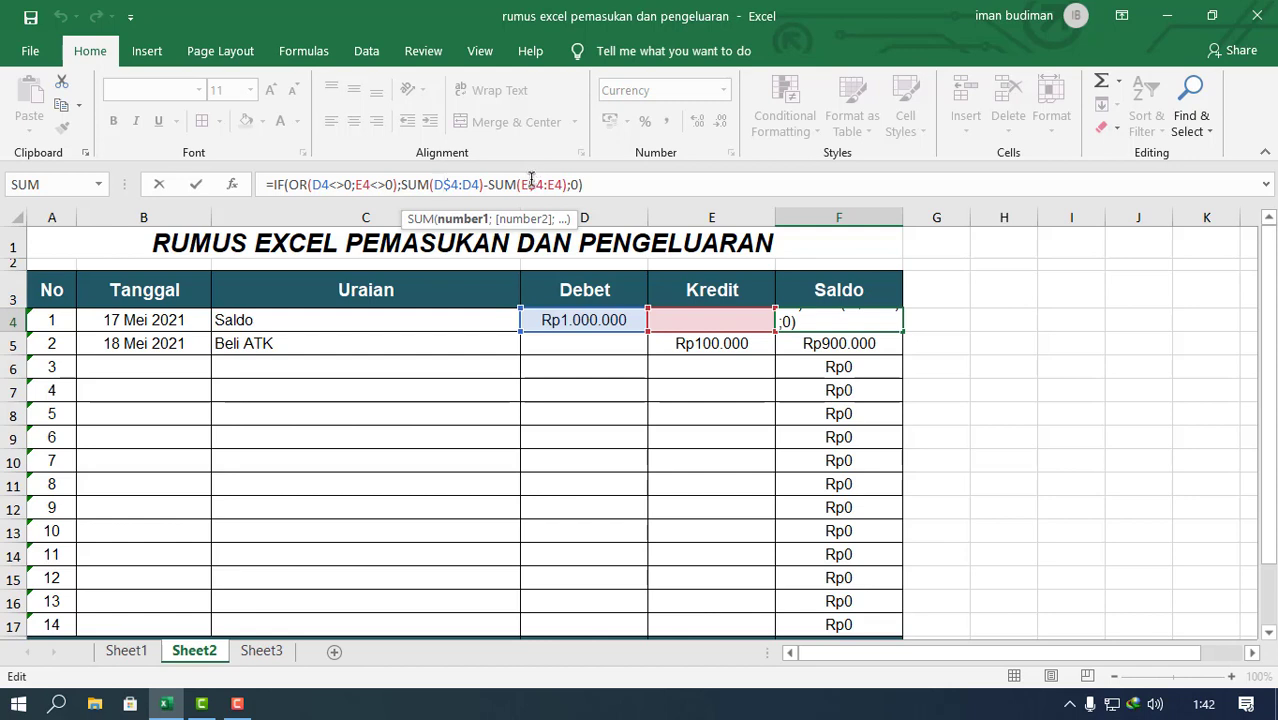
key("Delete")
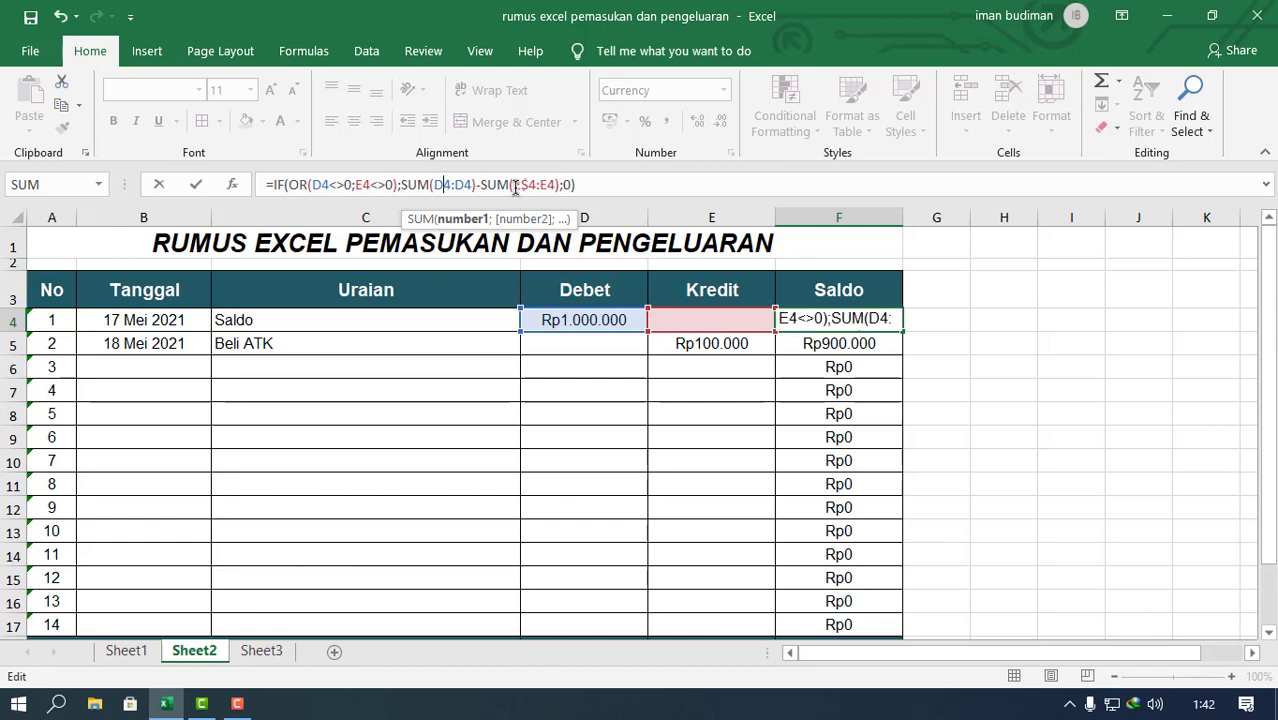
left_click(540, 185)
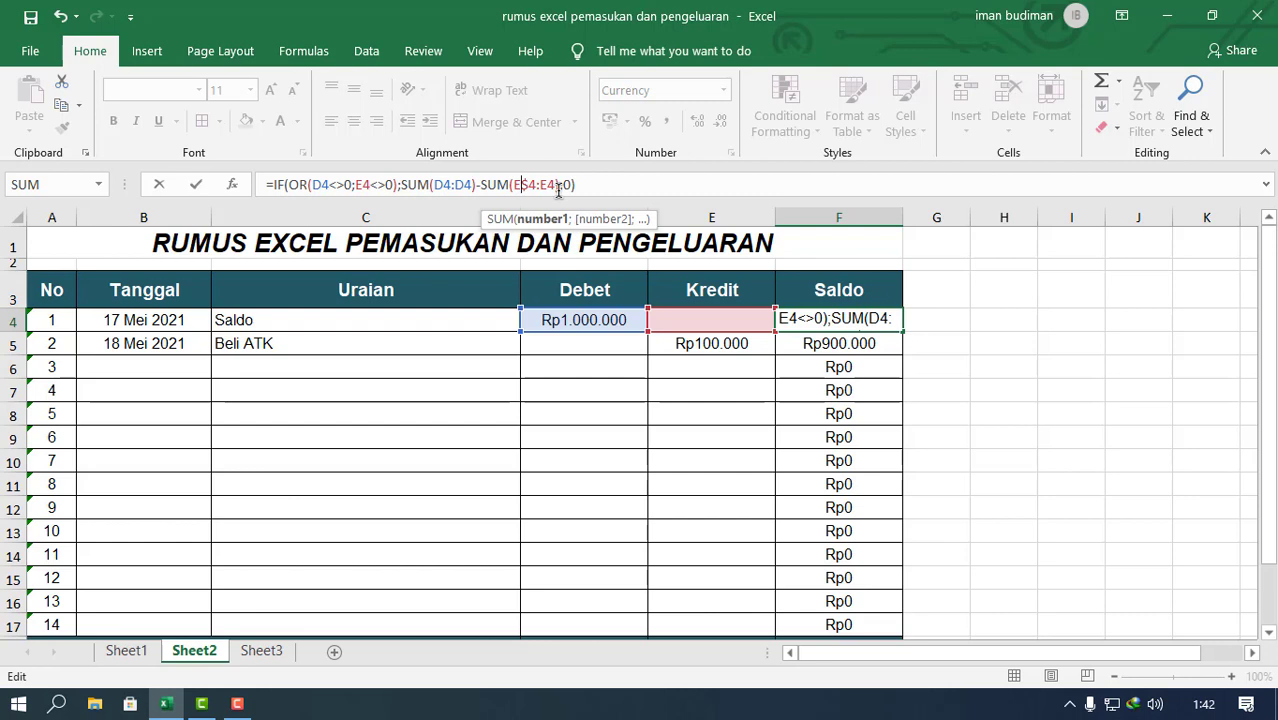
key("Delete")
key("Return")
Step: Fill the unlocked formula from F4 down to F17, check F5, and undo back to the row-locked version
left_click(868, 319)
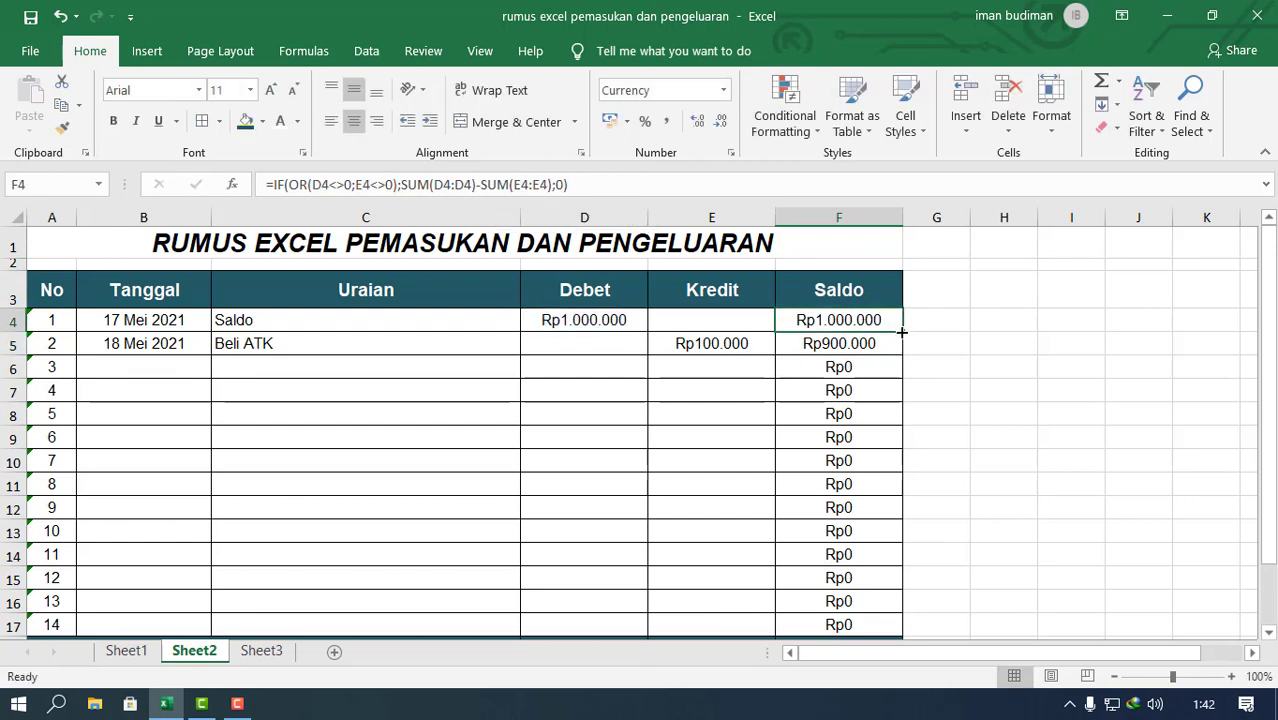
left_click_drag(902, 331, 900, 590)
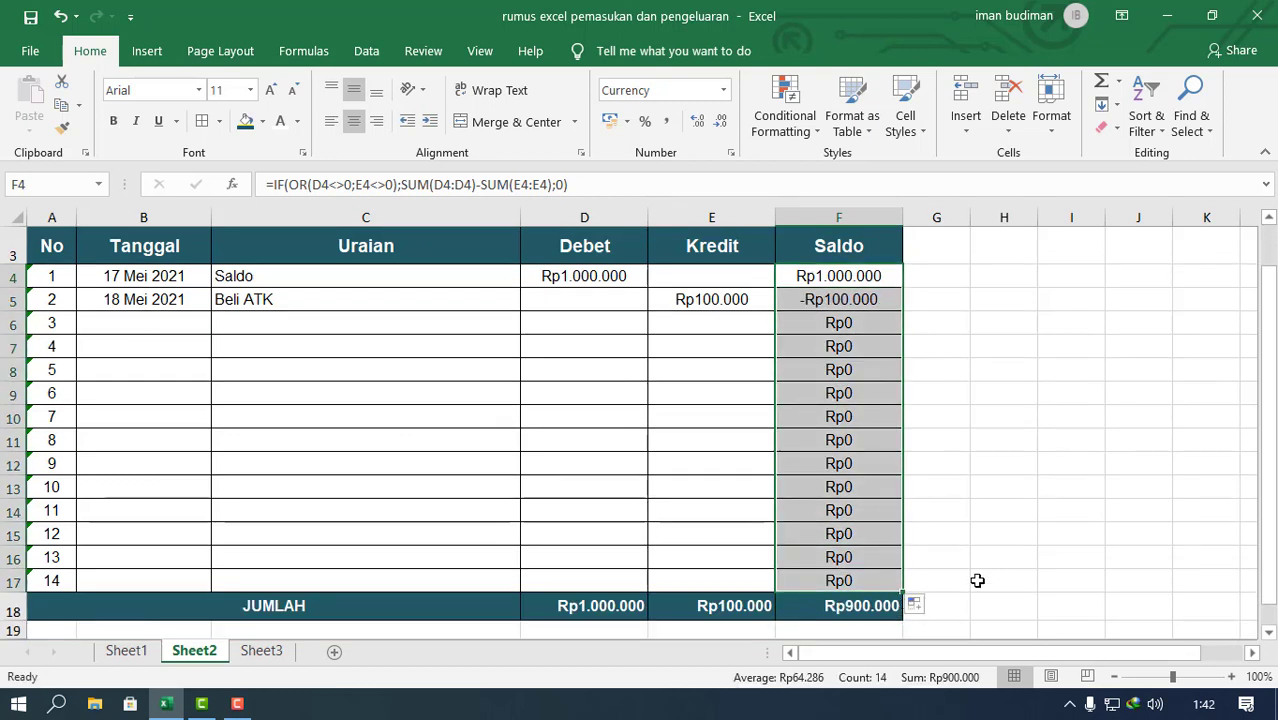
scroll(900, 420, "up", 1)
left_click(892, 345)
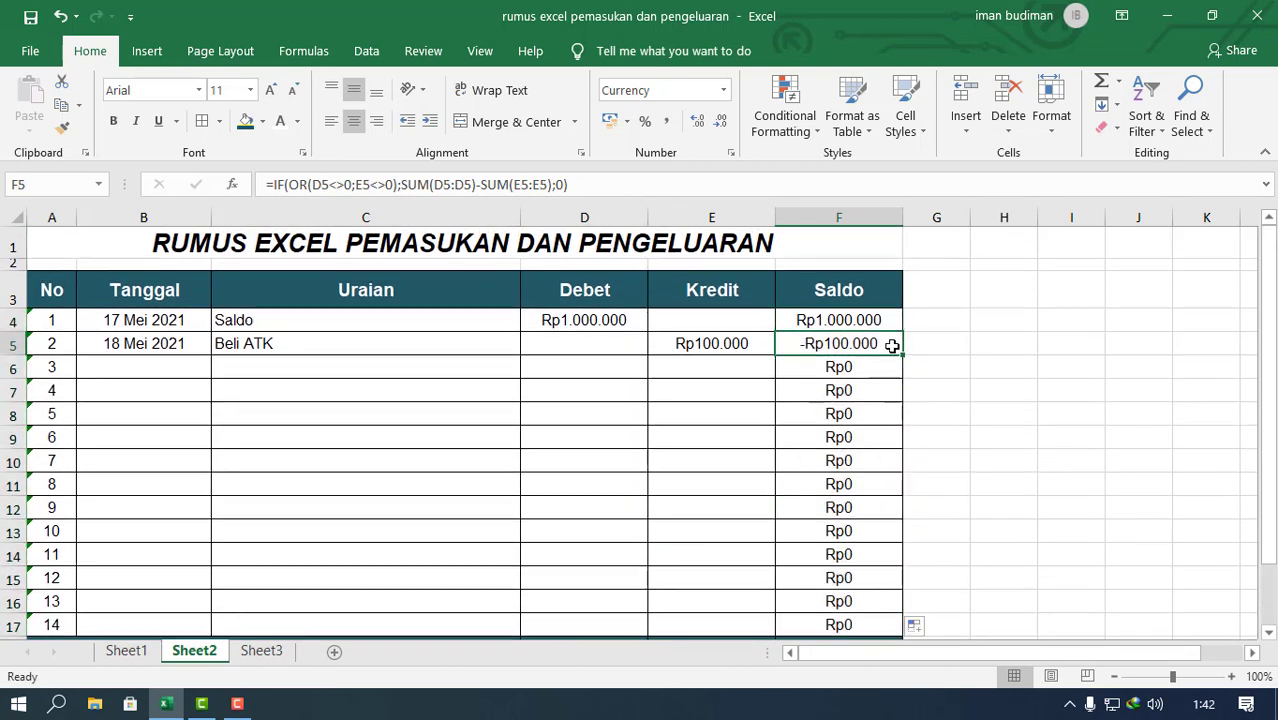
key("ctrl+z")
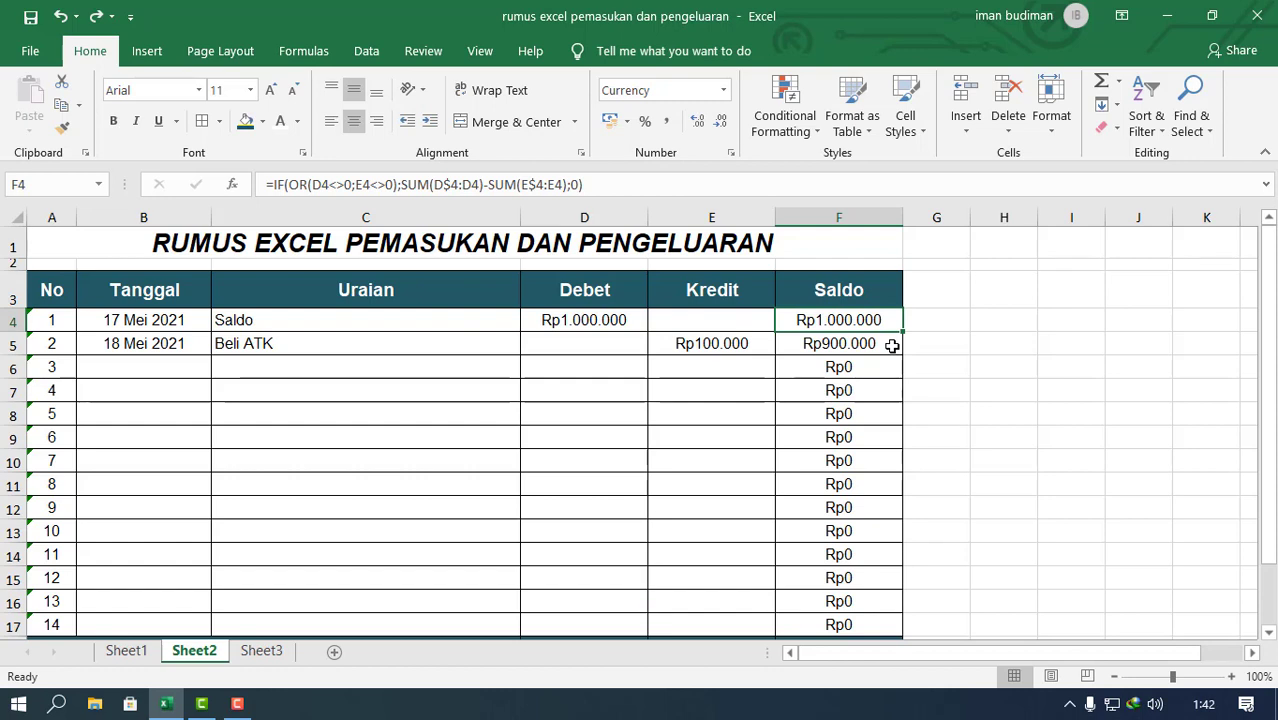
Step: Copy Beli ATK from C5 into C6 and extend the Tanggal date from B5 to B6 as 19 Mei 2021
left_click(441, 340)
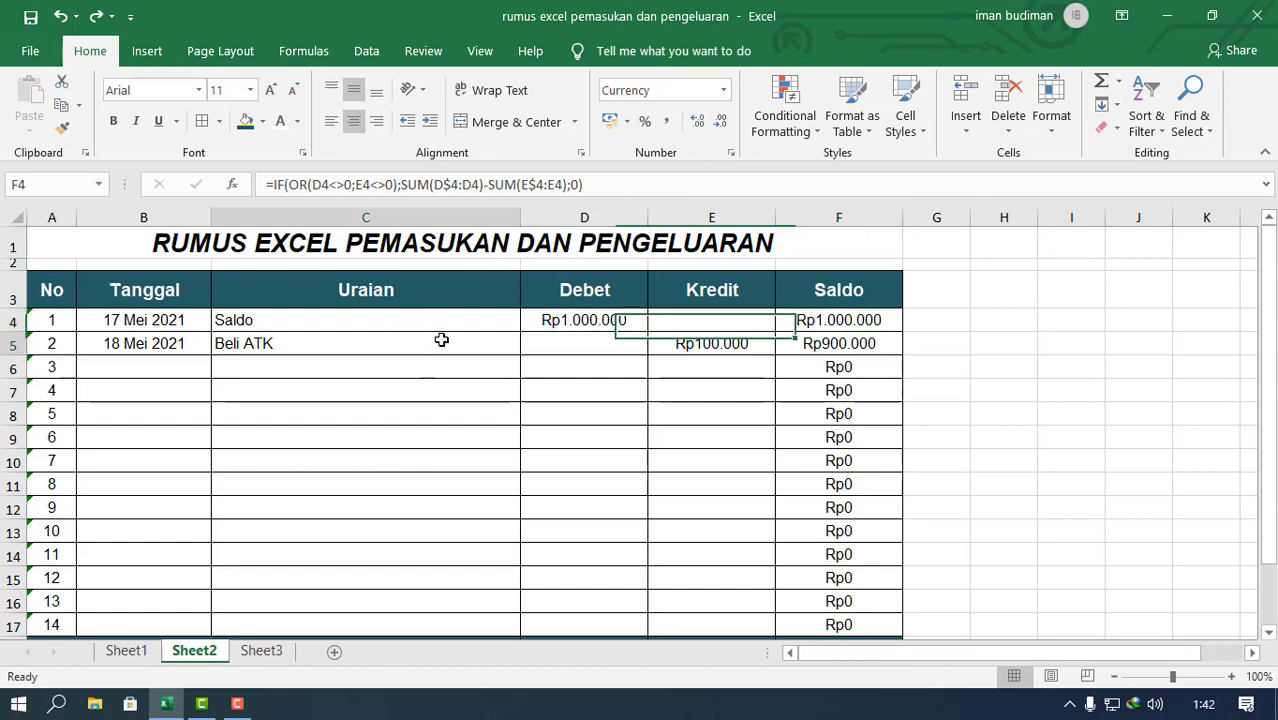
left_click_drag(523, 357, 485, 378)
left_click(180, 346)
left_click_drag(210, 356, 215, 382)
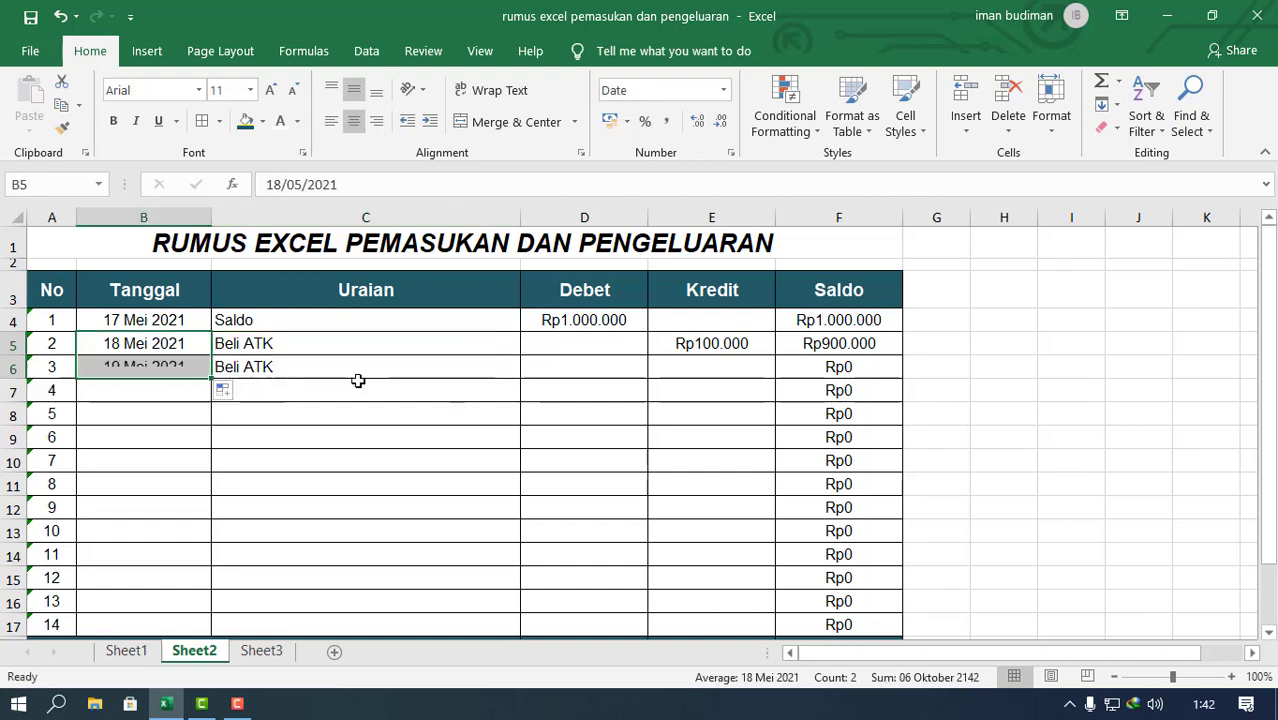
Step: Enter a Kredit amount of 500000 in E6 for the 19 Mei 2021 Beli ATK transaction
left_click(350, 382)
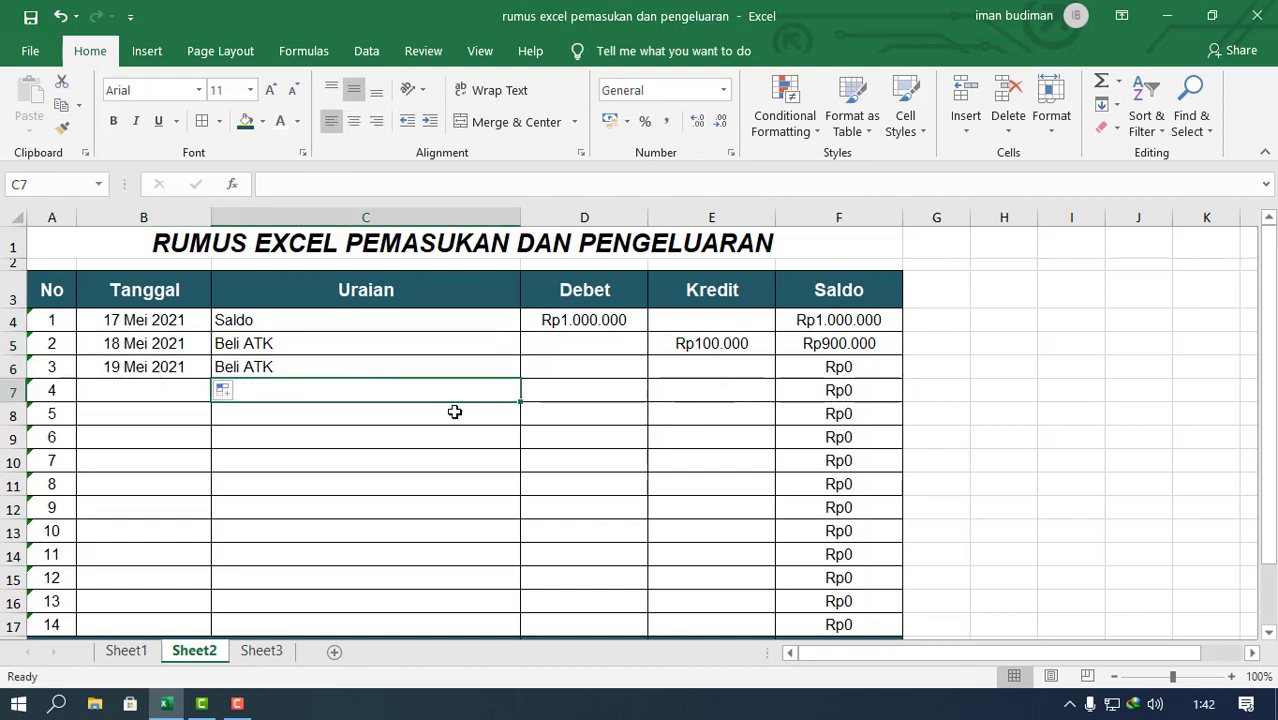
left_click(695, 371)
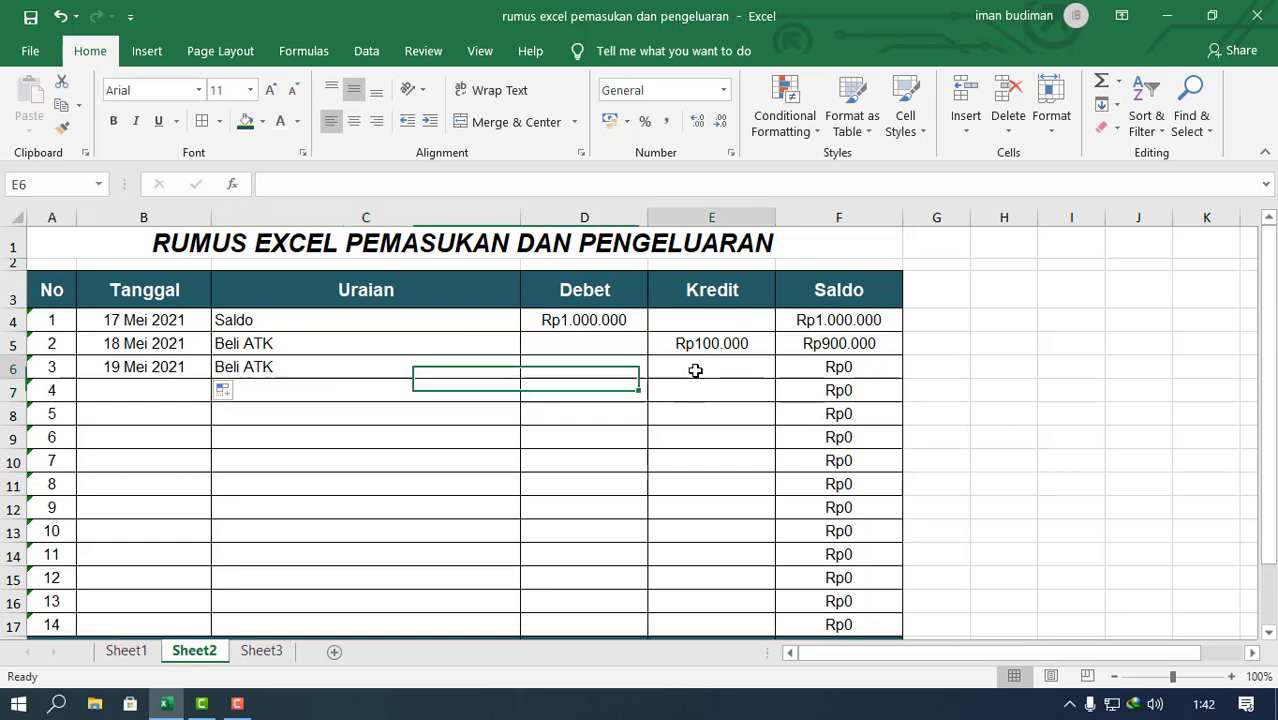
type("500.0")
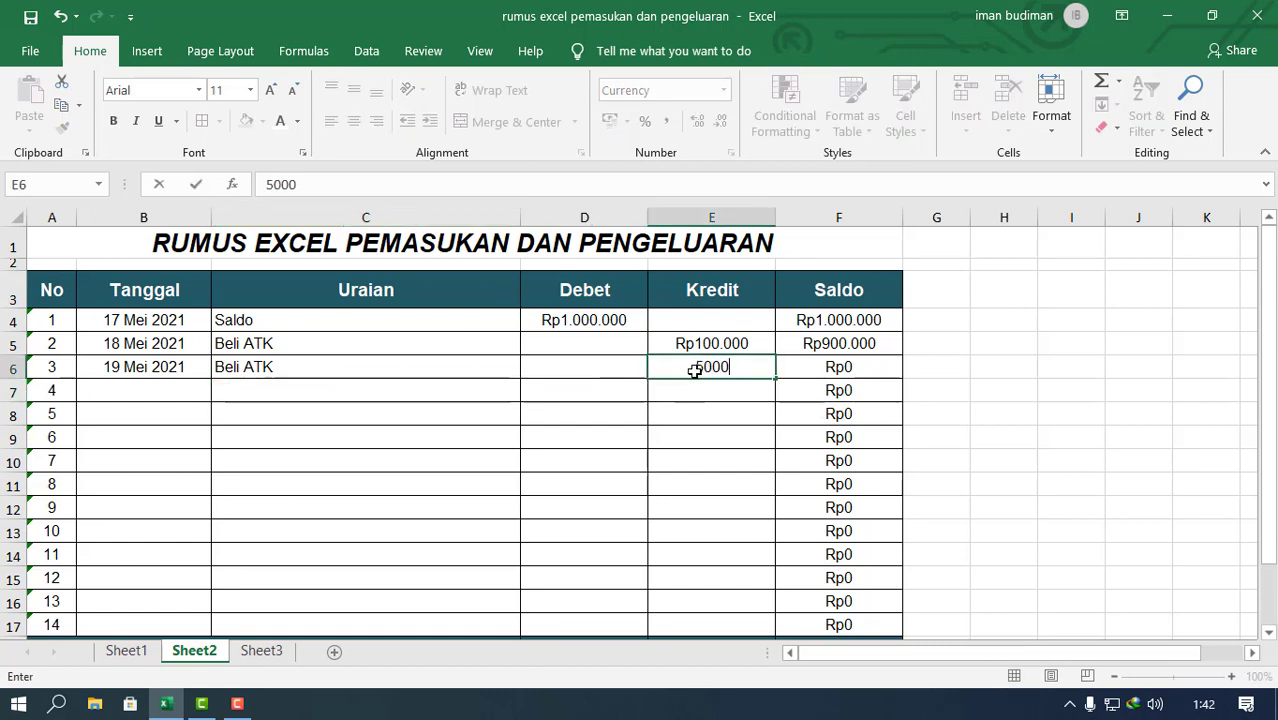
type("00")
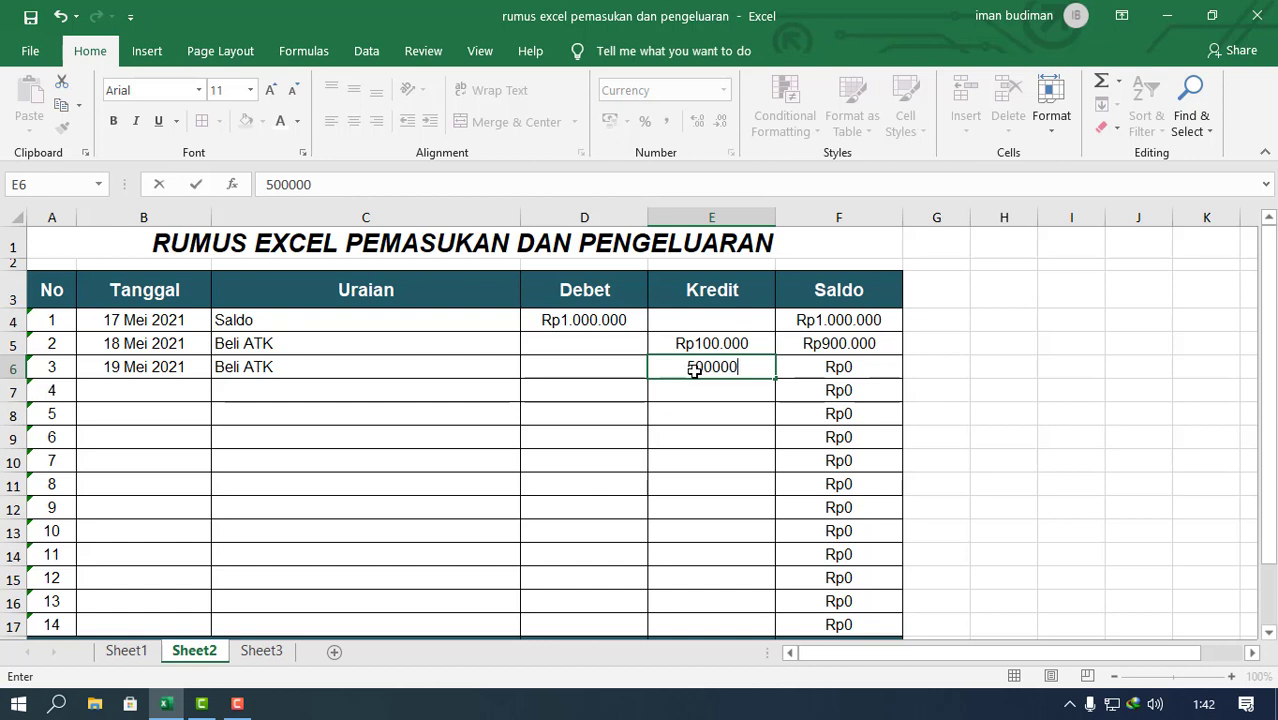
key("Return")
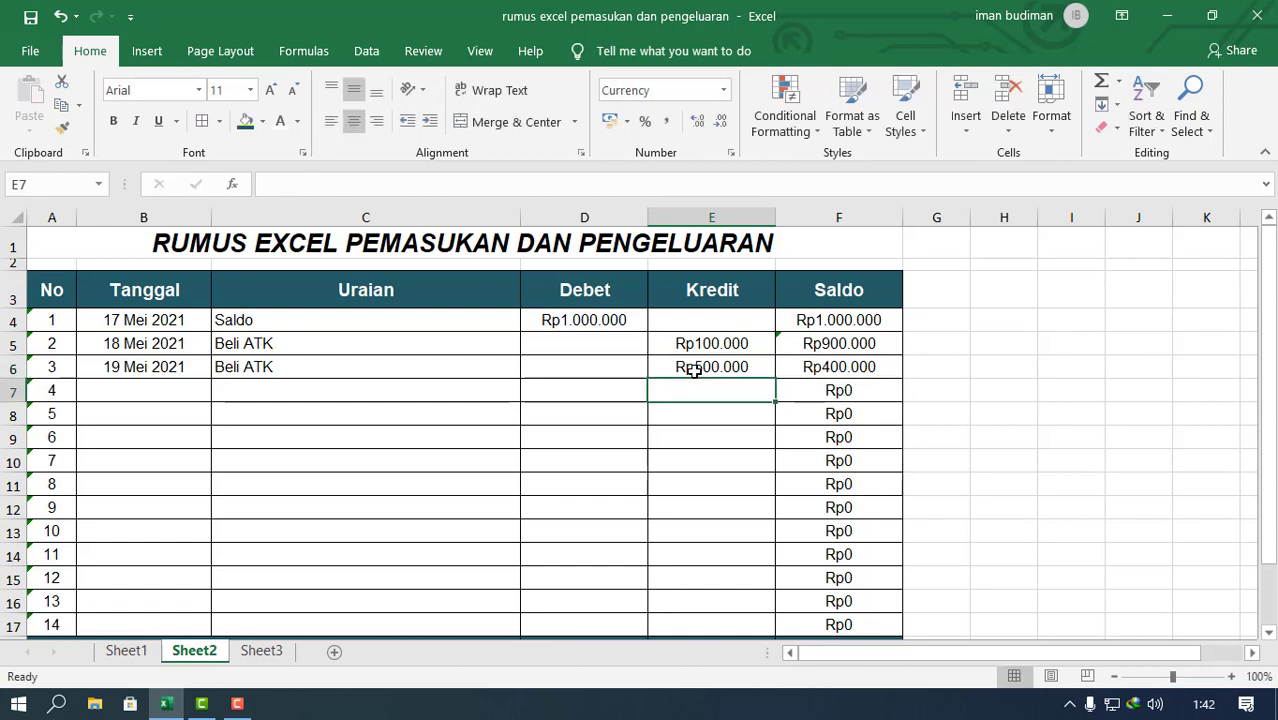
Step: Copy Beli ATK from C6 into C7 and extend the Tanggal date from B6 to B7 as 20 Mei 2021
left_click(287, 369)
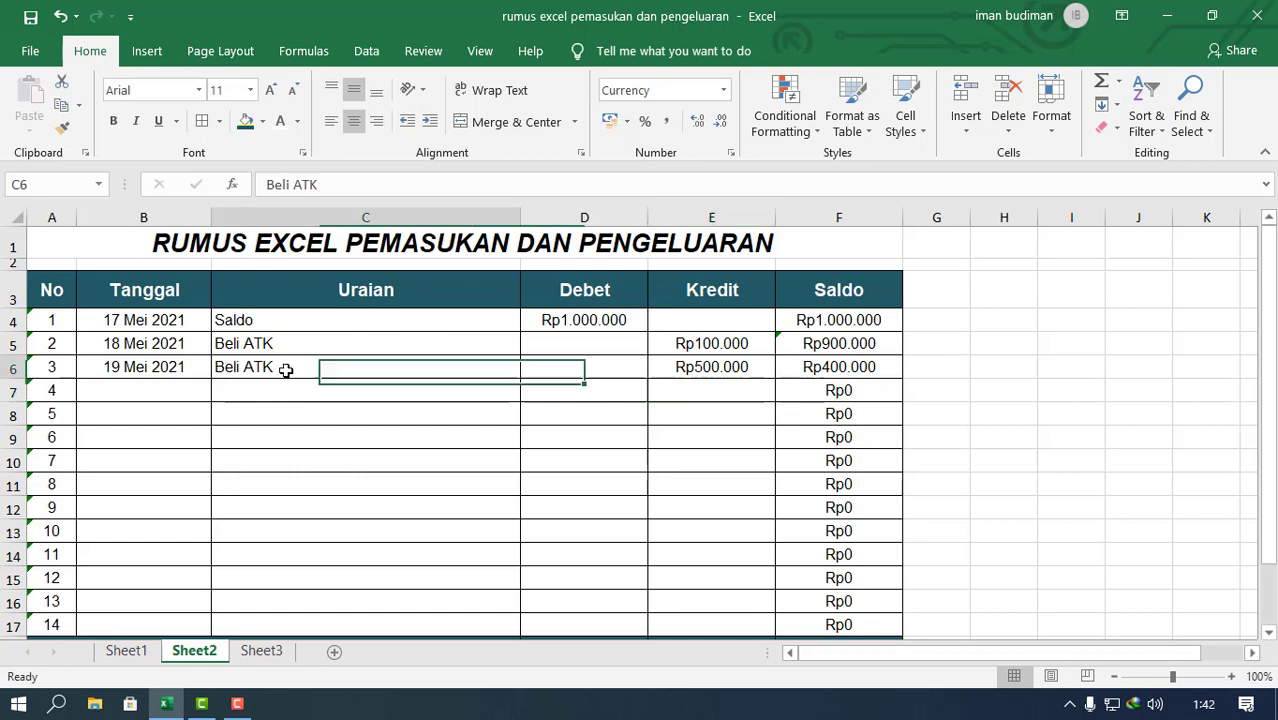
left_click_drag(513, 371, 500, 410)
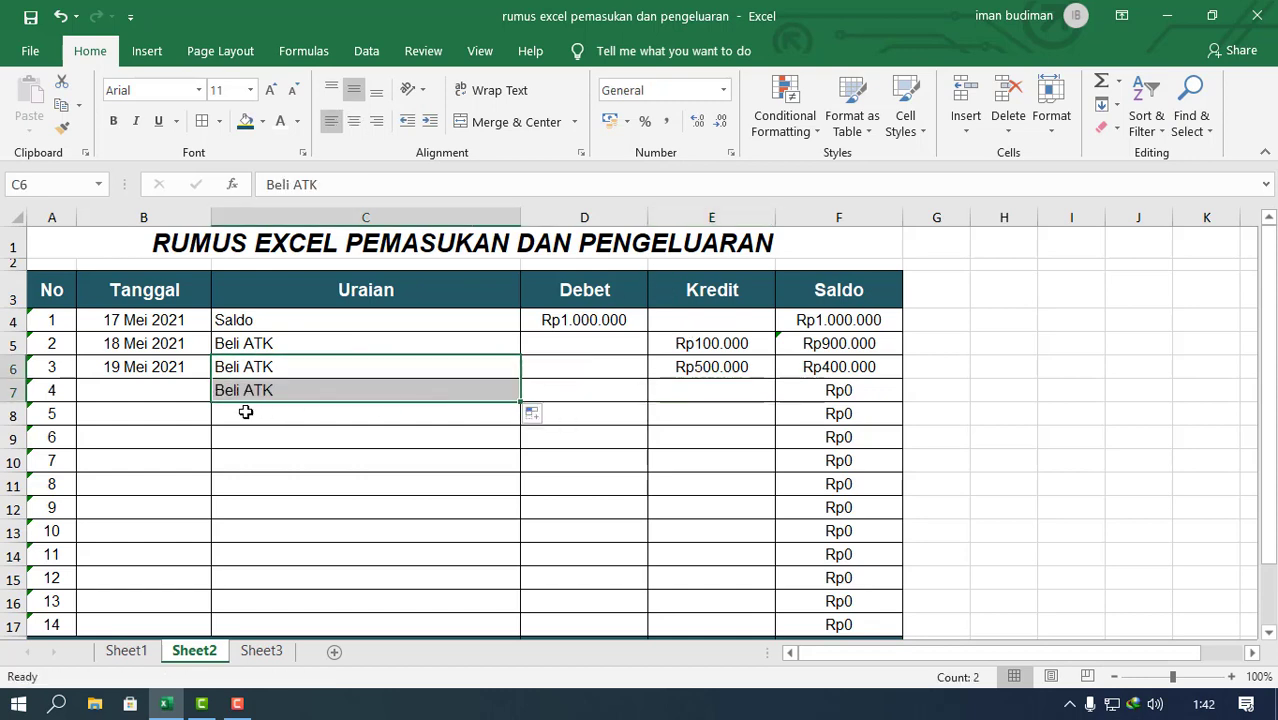
left_click(178, 375)
left_click_drag(209, 379, 208, 402)
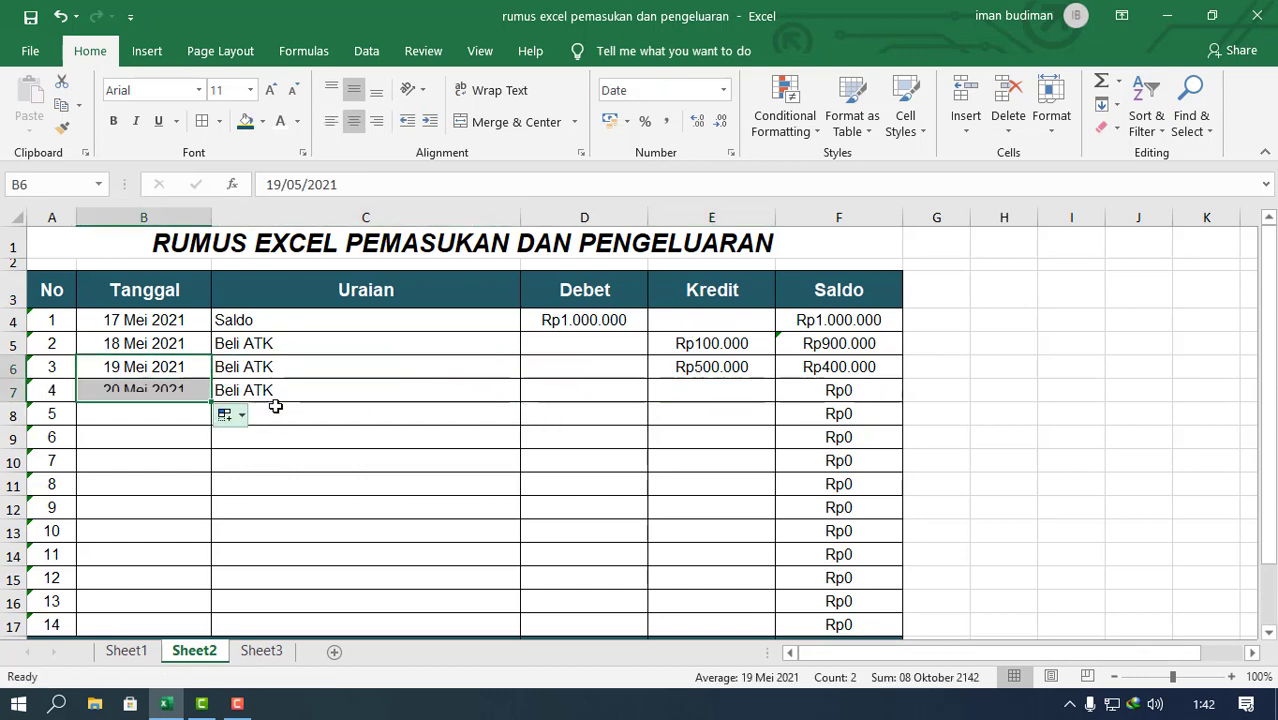
Step: Try a Kredit amount of 800000 in E7 for the 20 Mei 2021 transaction and undo the entry
left_click(729, 393)
type("80")
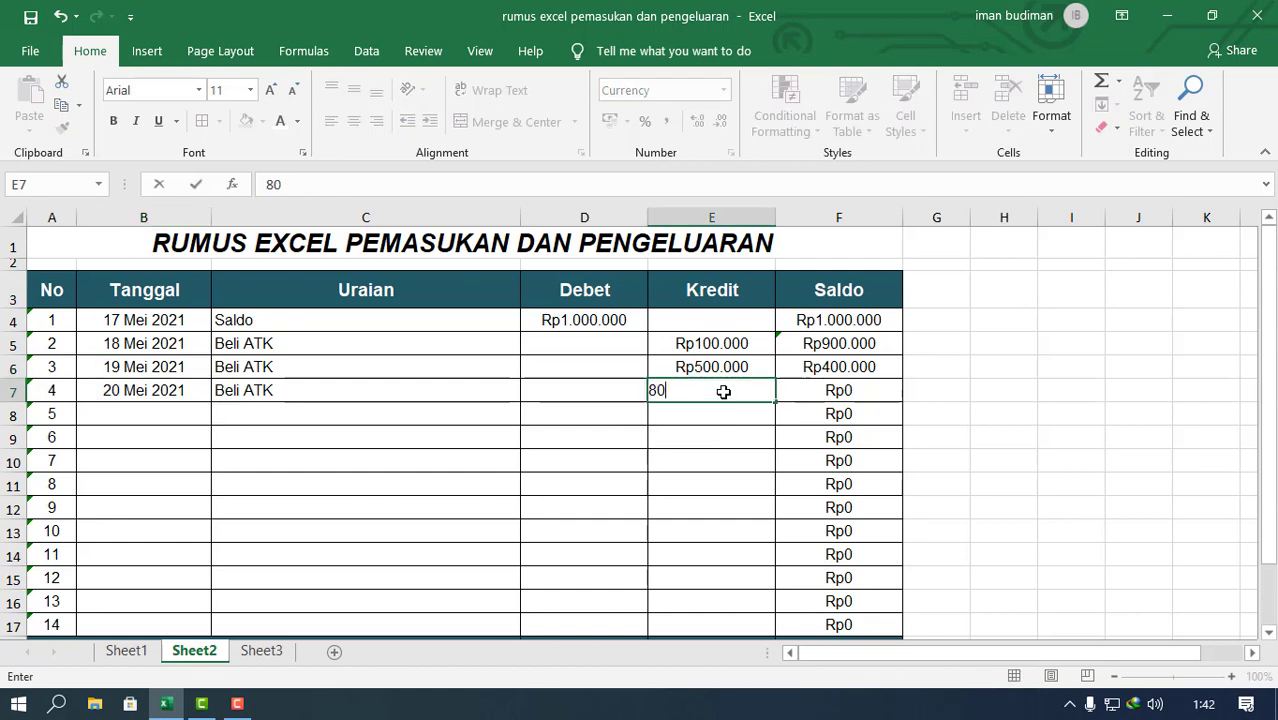
type("0.0000")
key("Return")
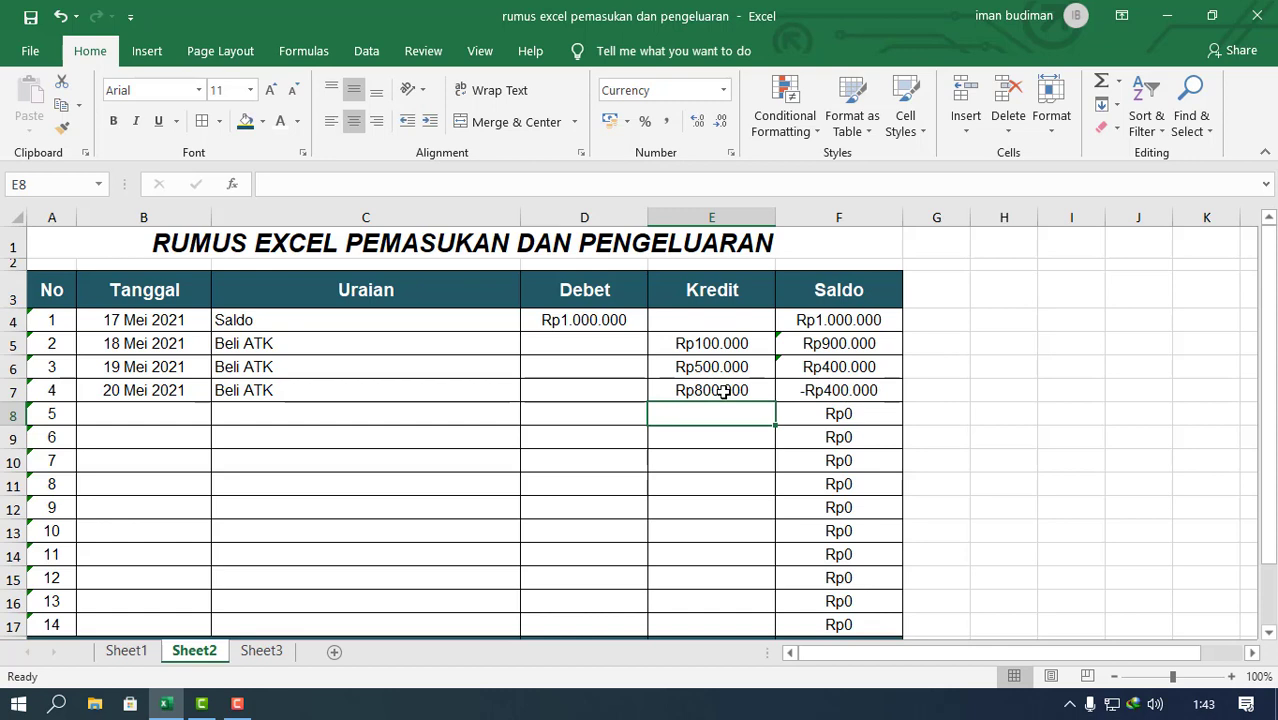
key("ctrl+z")
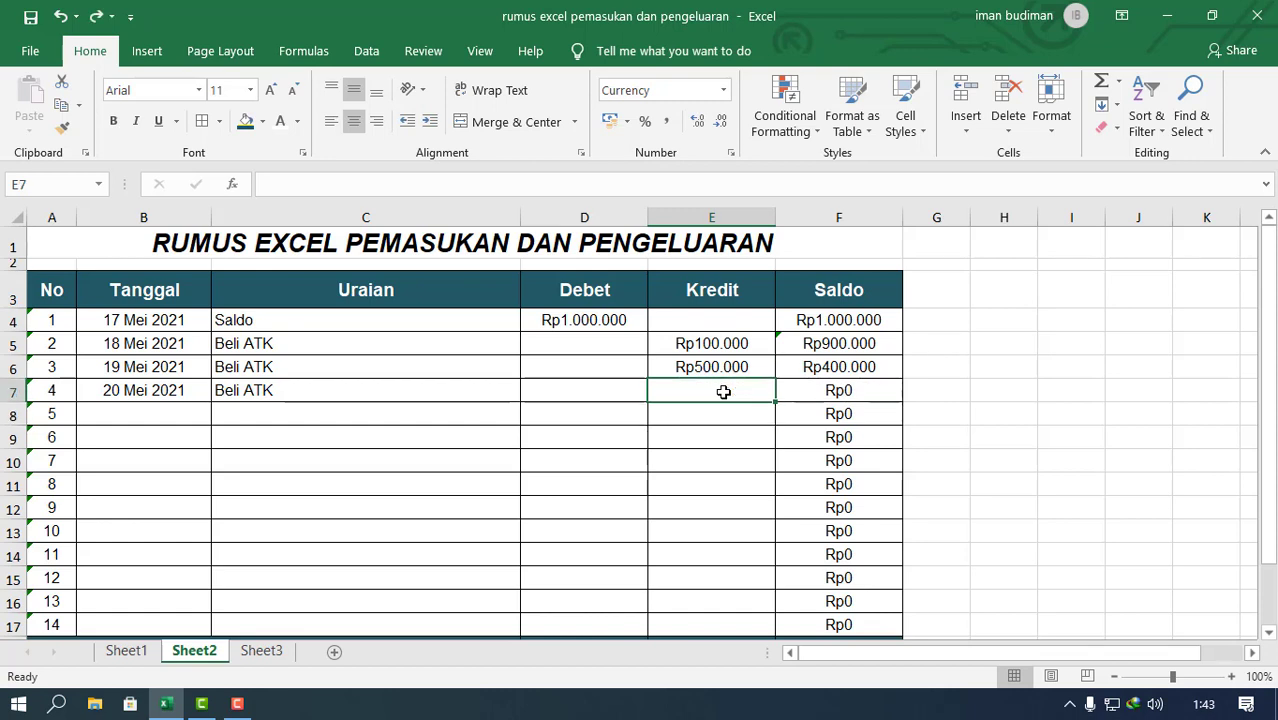
Step: Examine the row-locked Saldo formula in F6 and the Debet and Kredit ranges it references
left_click(805, 364)
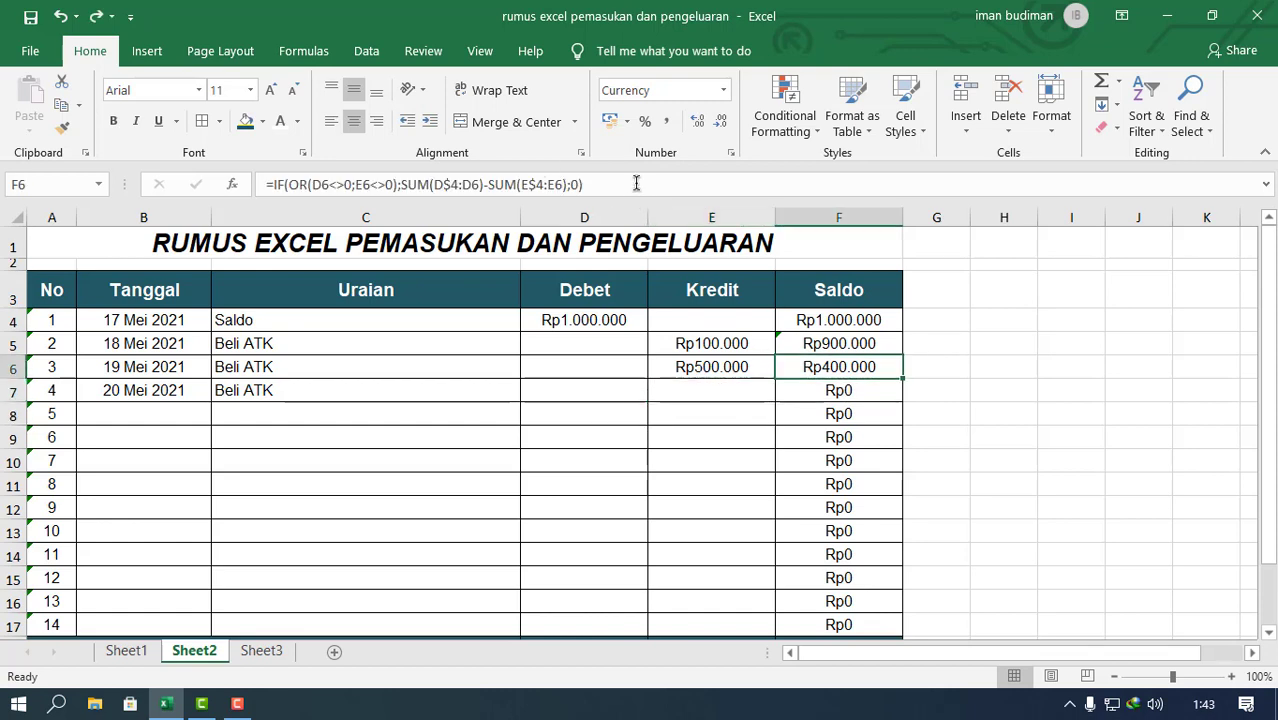
left_click(614, 184)
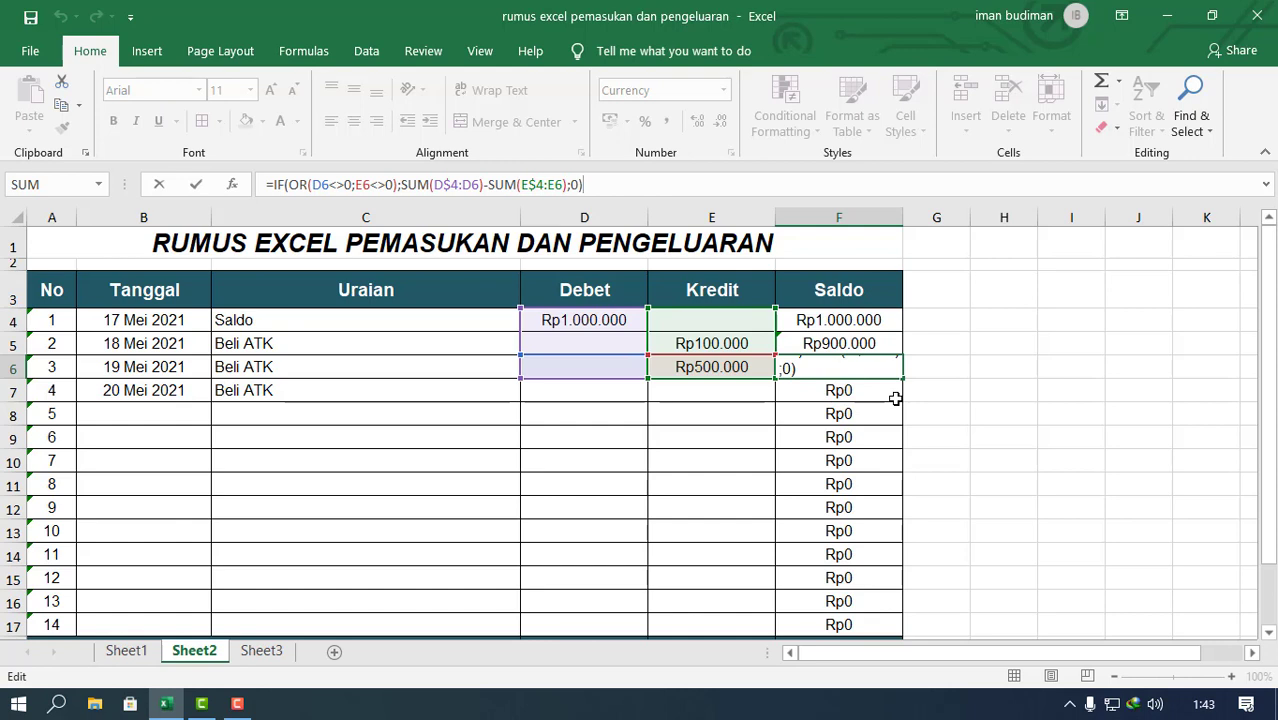
key("ctrl+Return")
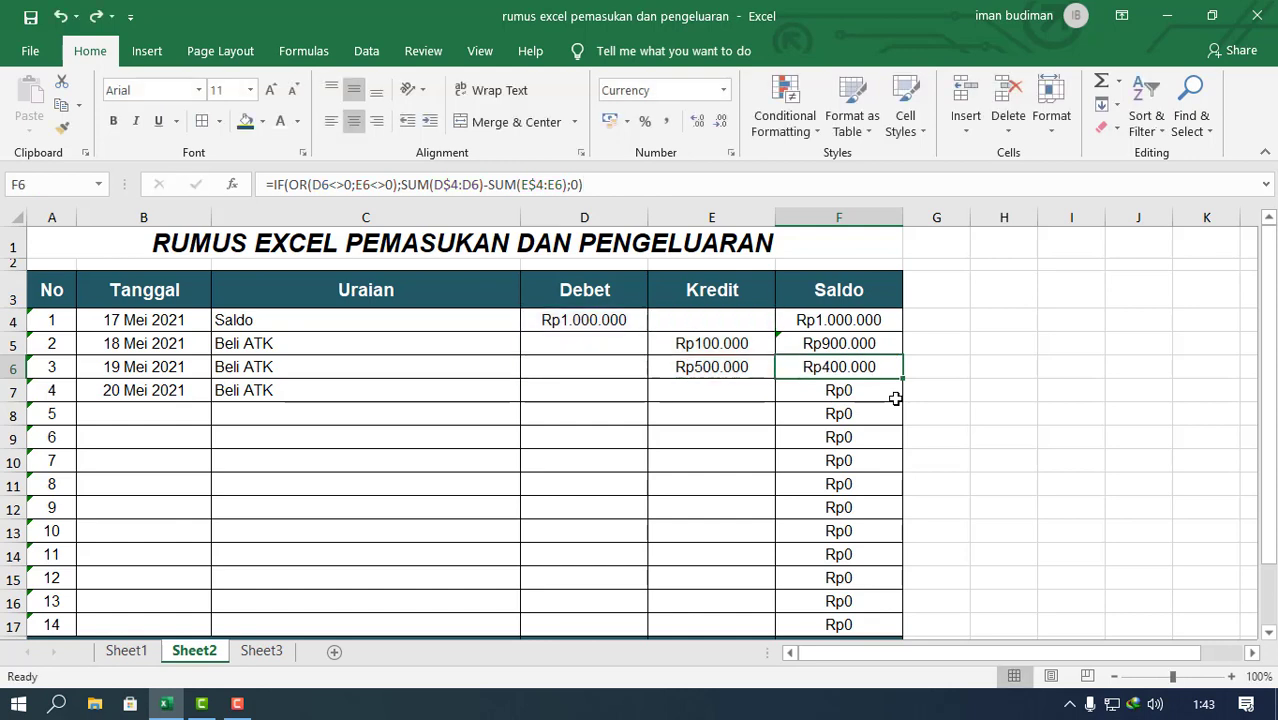
Step: Clear the Saldo formulas in F4:F17 and try the plain subtraction =D4-E4:E18 in F4
left_click(975, 395)
mouse_move(835, 320)
left_mouse_down()
mouse_move(881, 623)
mouse_move(849, 628)
left_mouse_up()
key("Delete")
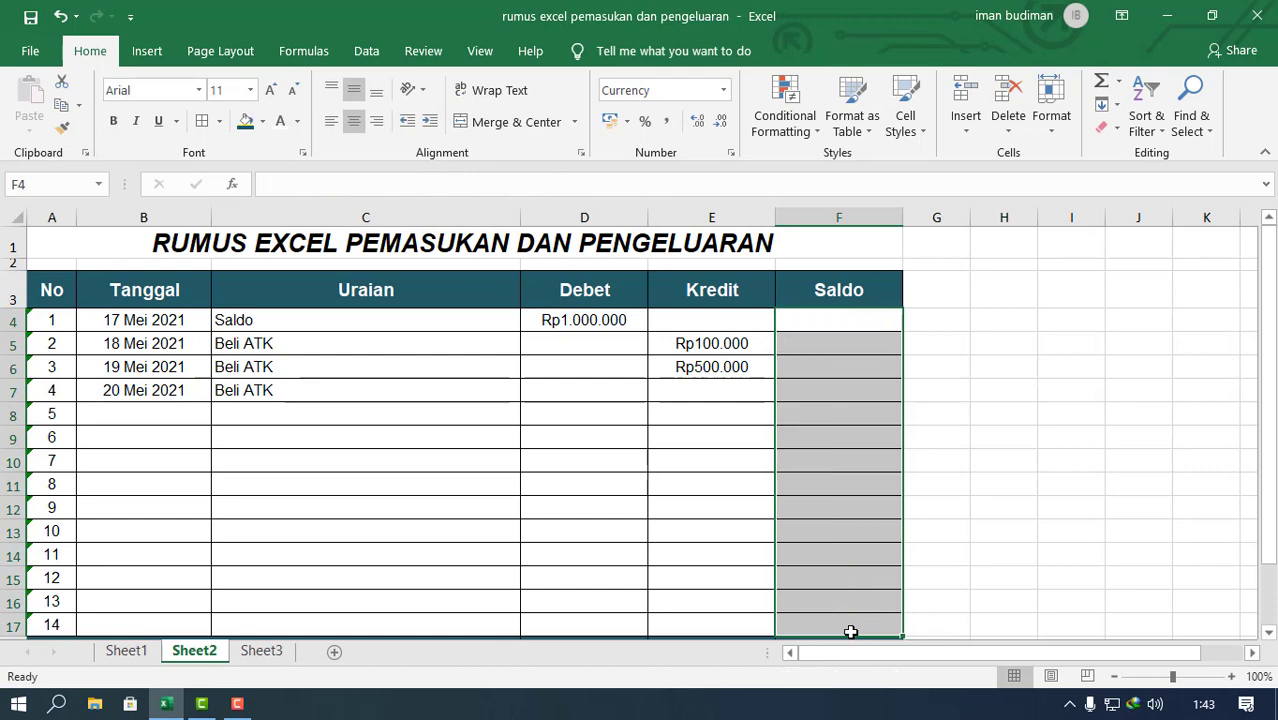
left_click(838, 318)
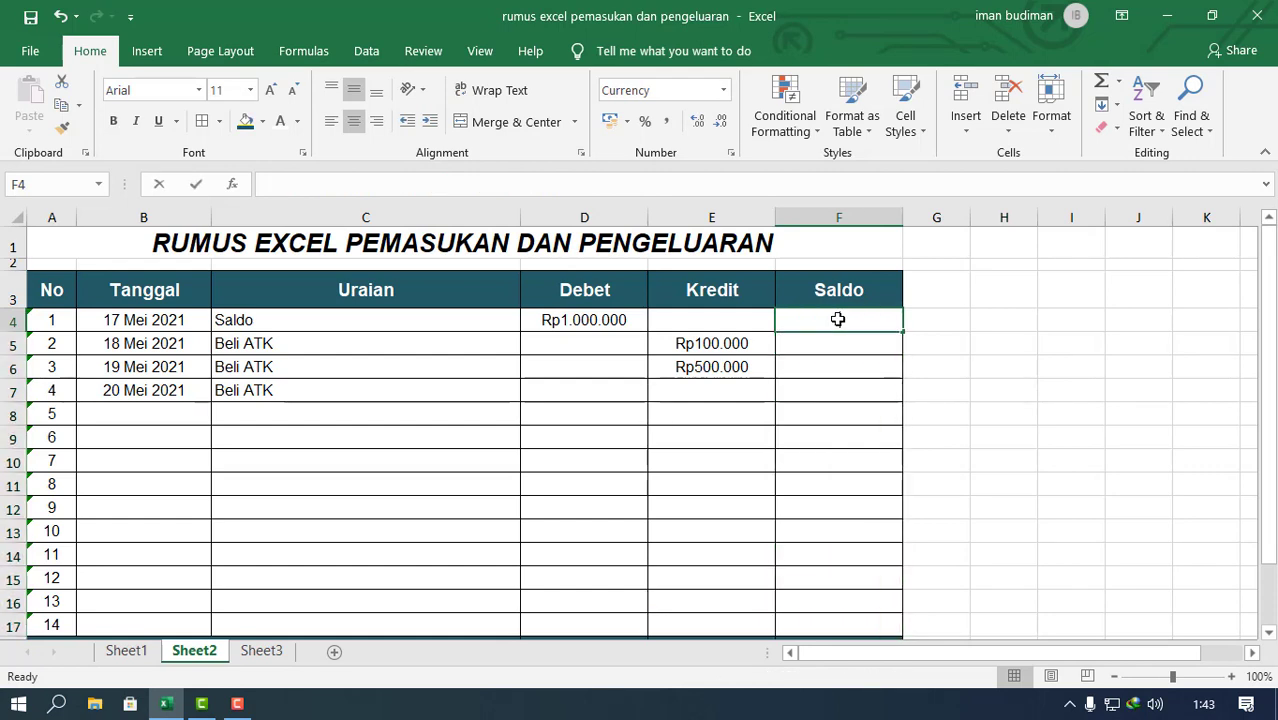
type("=")
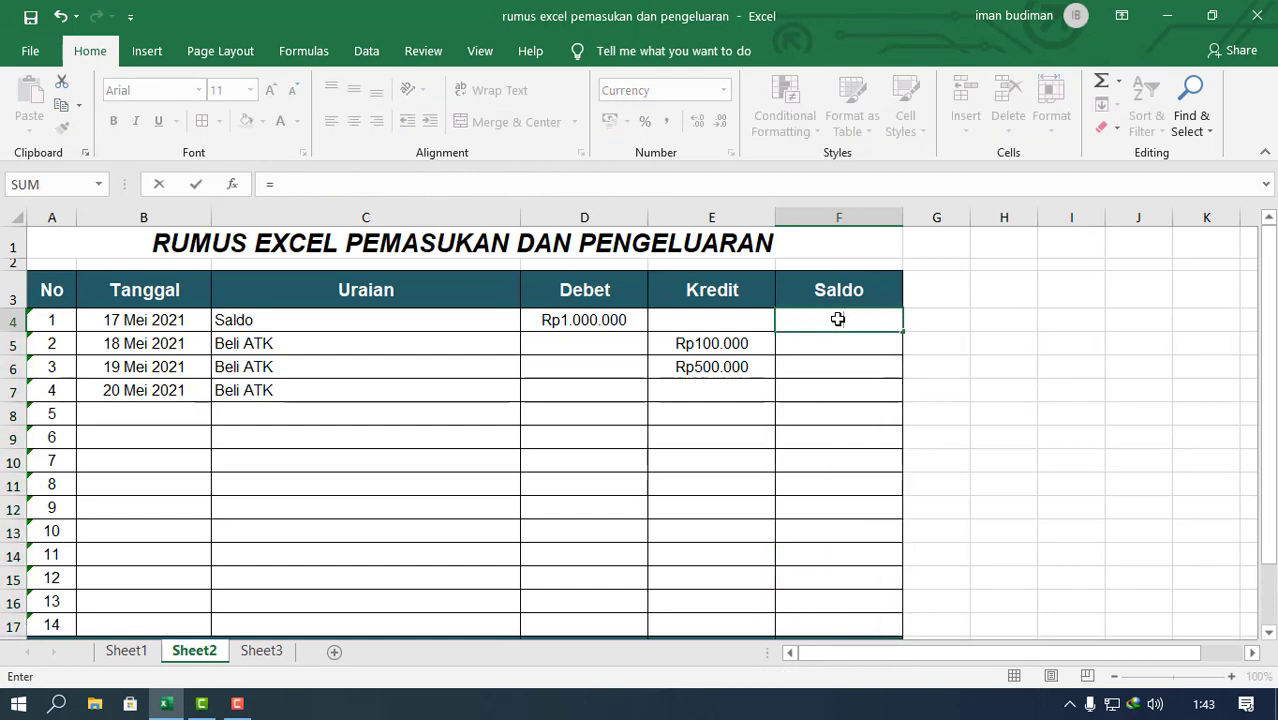
left_click(628, 317)
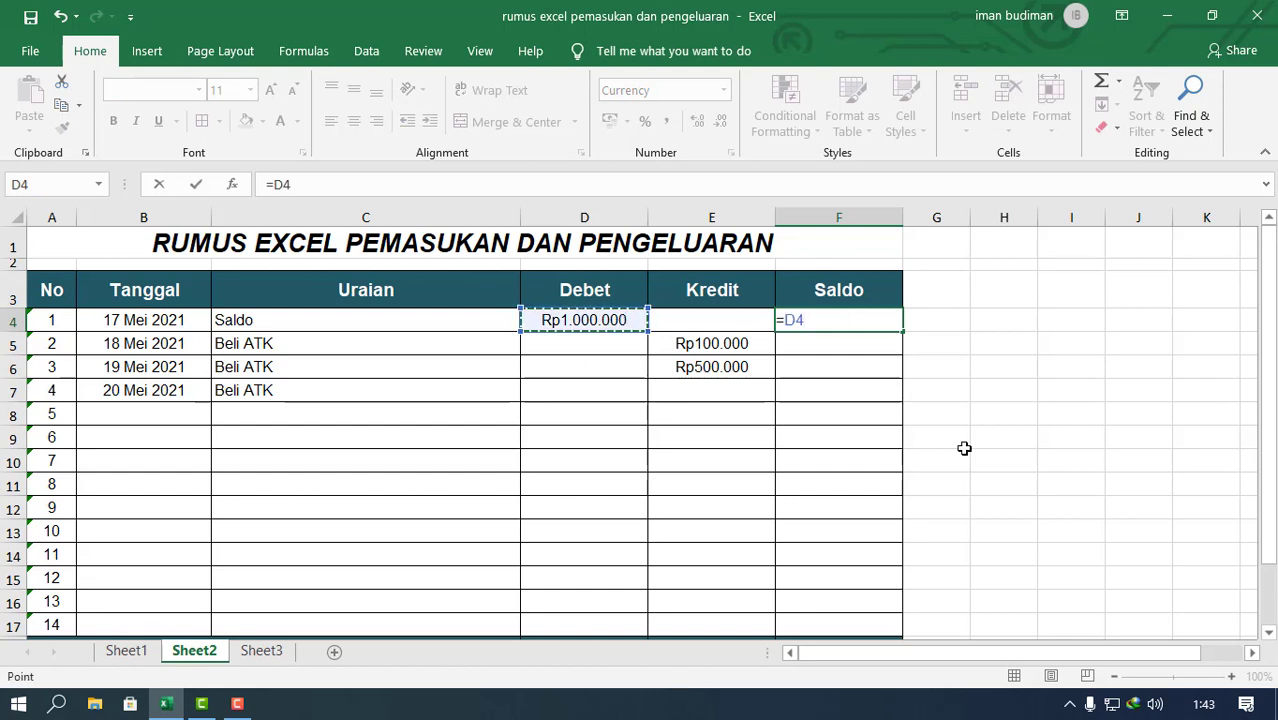
type("-")
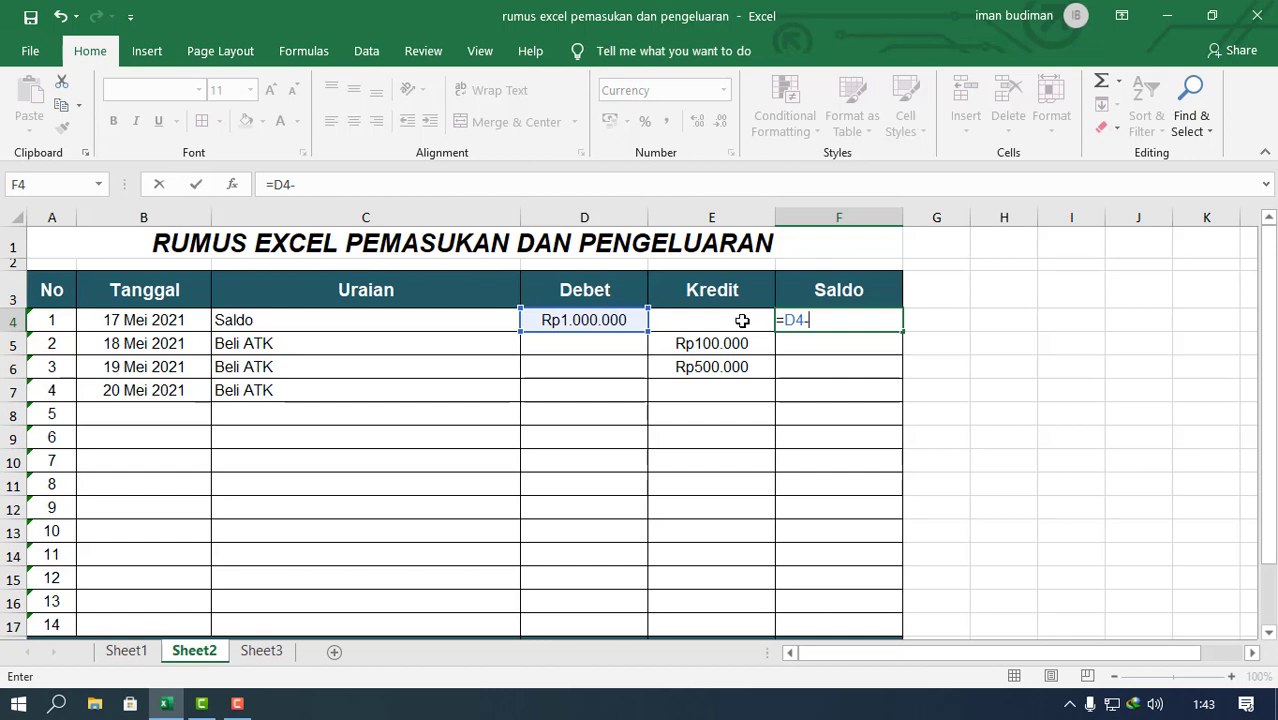
left_click_drag(742, 320, 741, 638)
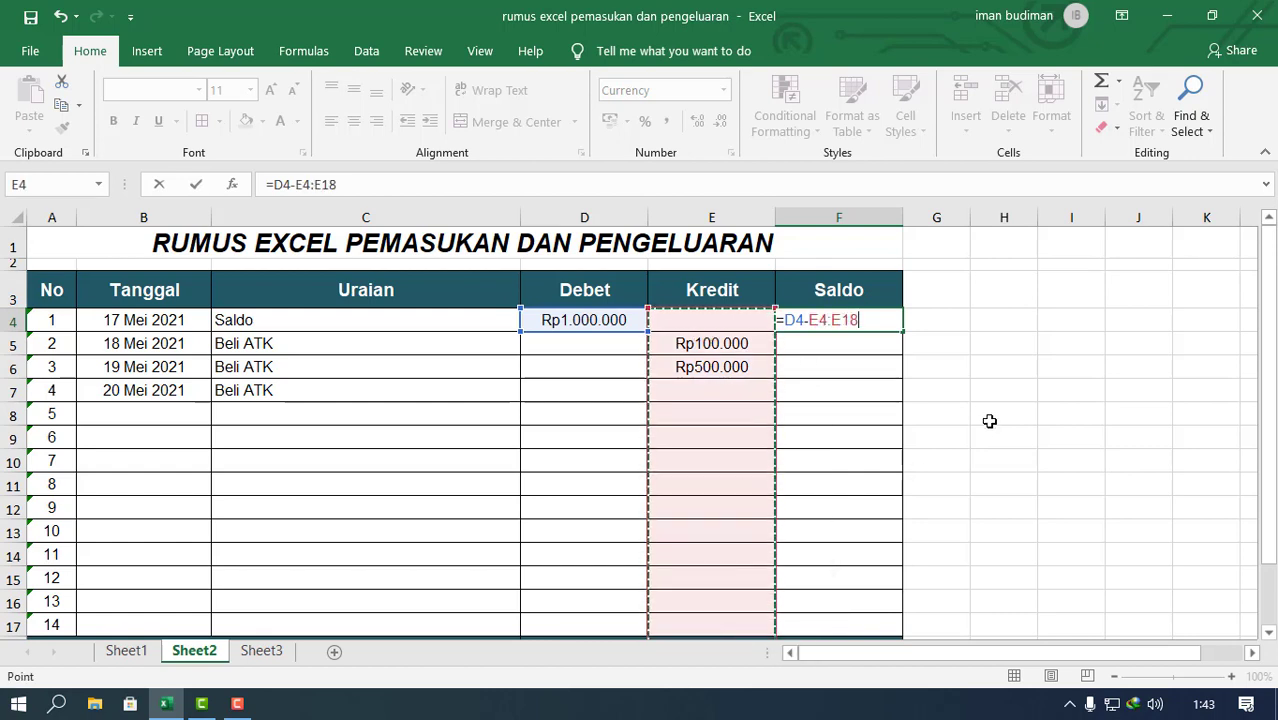
key("Return")
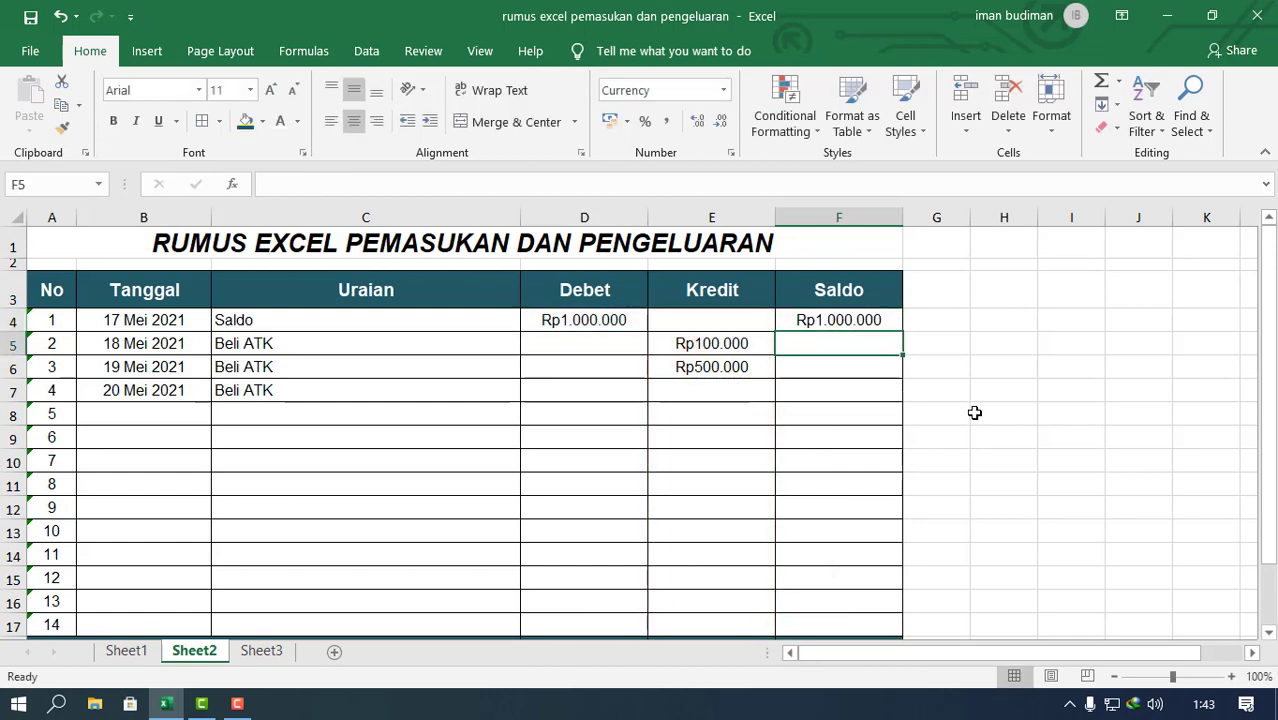
Step: Fill the plain subtraction formula from F4 down to F6 and clear the trial formulas from the Saldo column
left_click(849, 320)
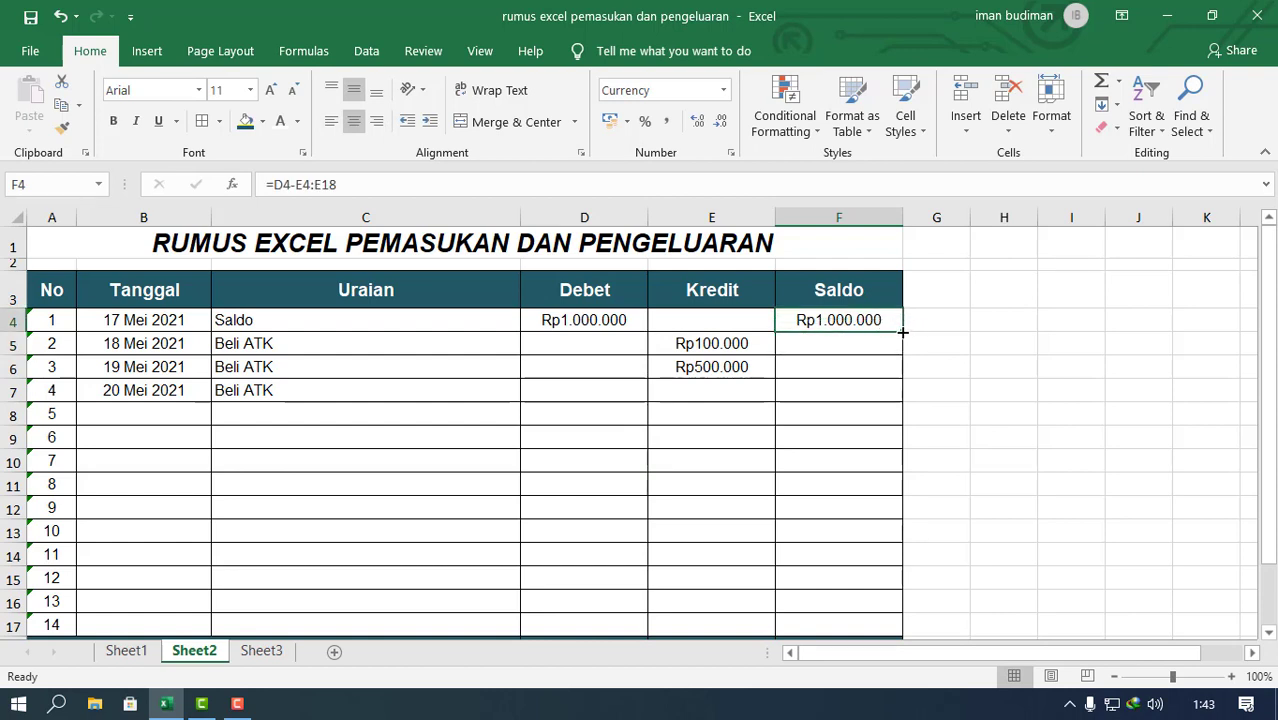
left_click_drag(901, 326, 893, 376)
left_click(859, 482)
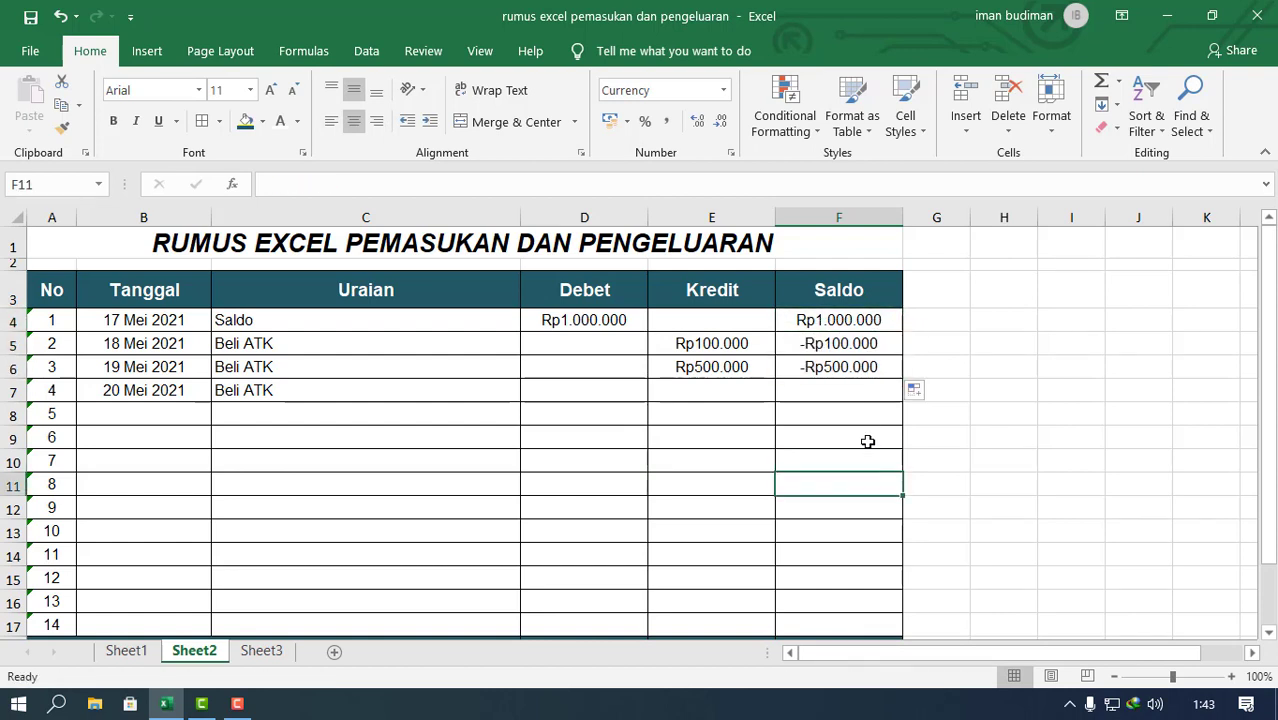
left_click(891, 322)
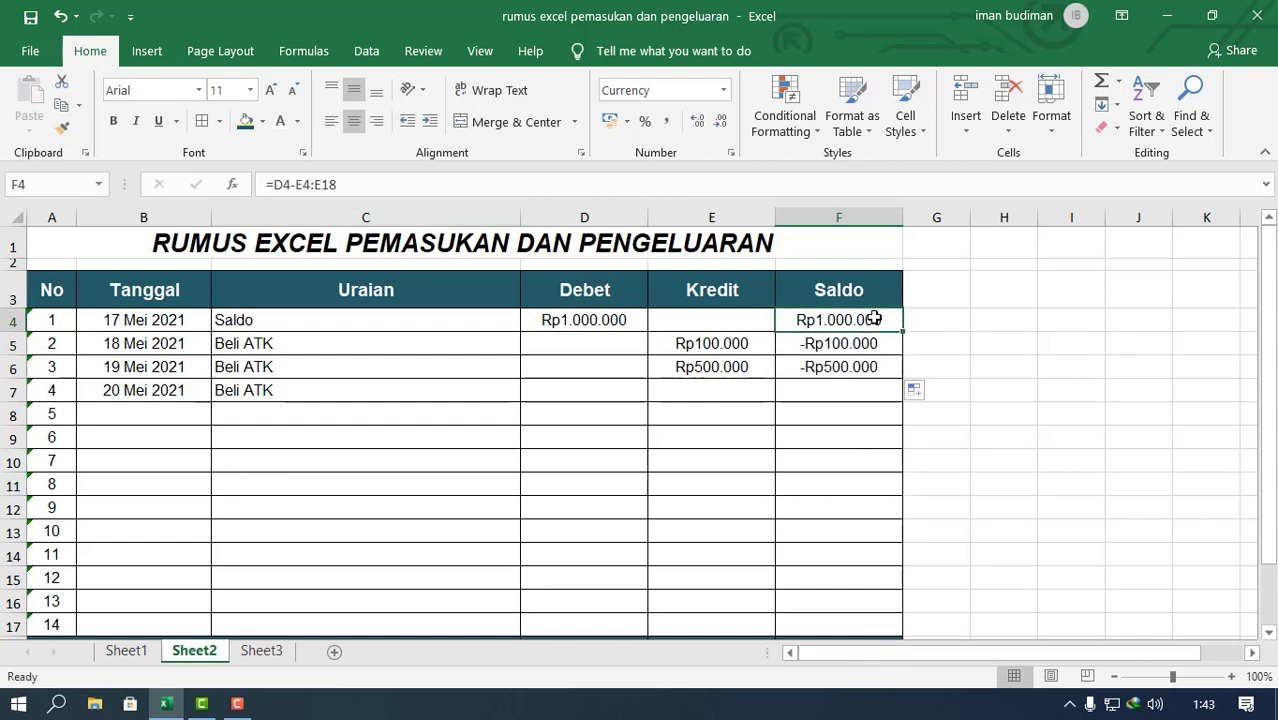
left_click_drag(859, 322, 859, 381)
key("Delete")
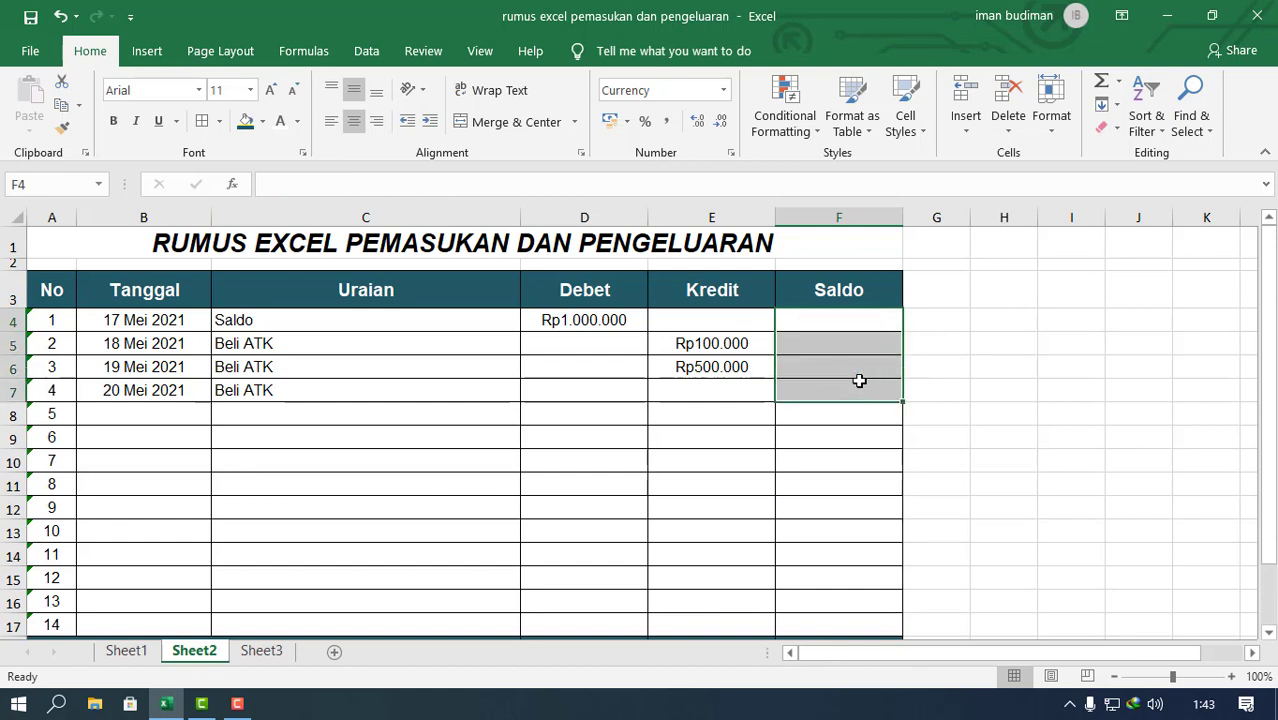
Step: Undo the plain subtraction trial in the Saldo column back to the row-locked IF formulas in F4:F17
key("ctrl+z")
key("ctrl+z")
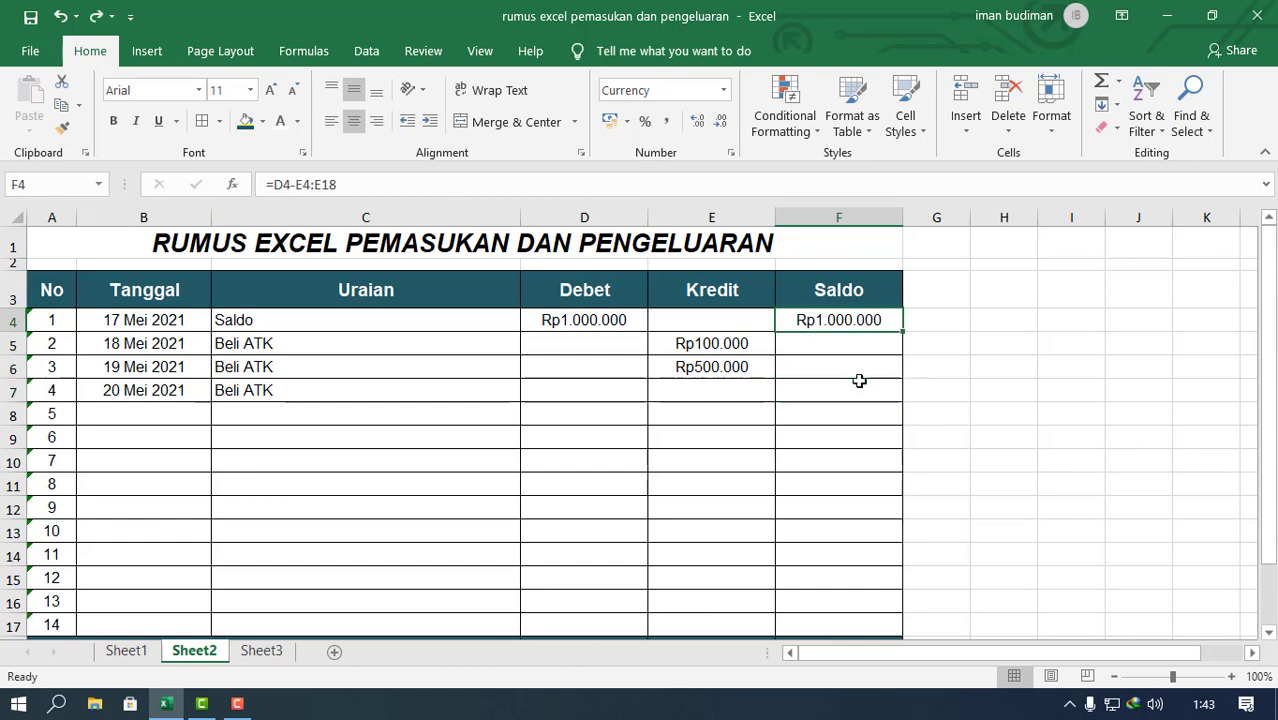
key("ctrl+z")
key("ctrl+y")
key("ctrl+y")
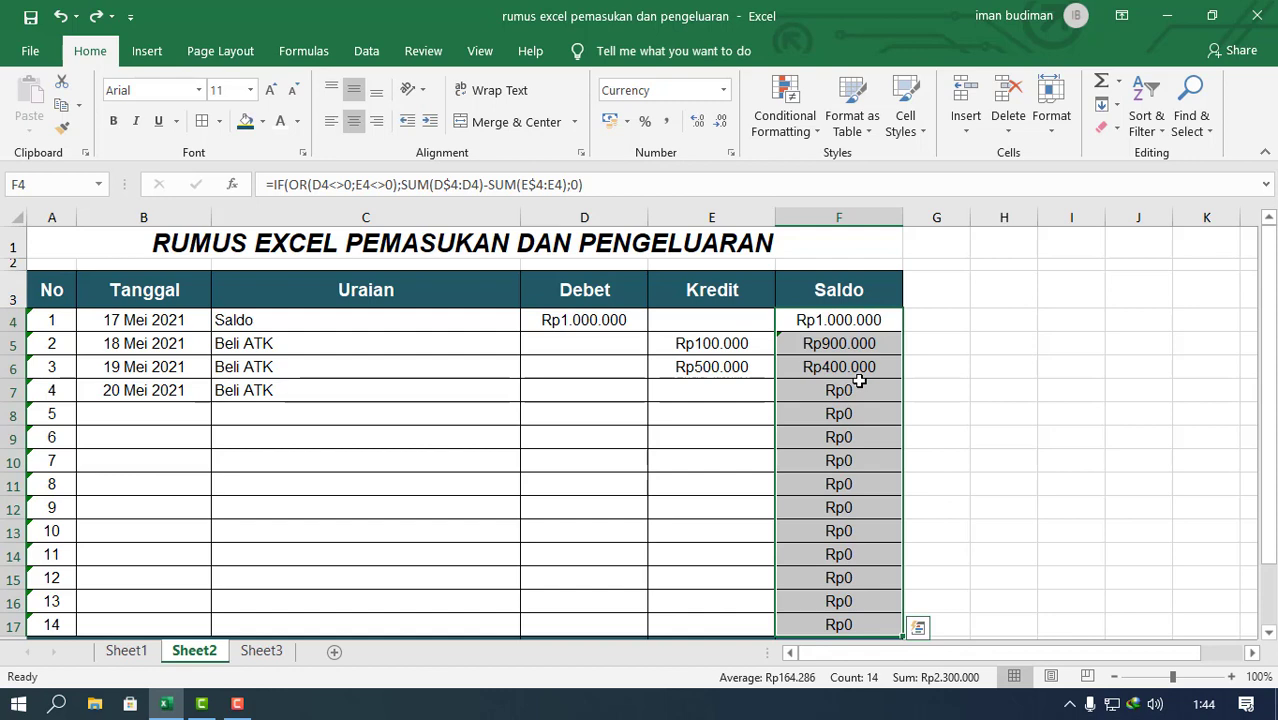
Step: Check the restored Saldo formula in F7 and review the balances and totals down to the JUMLAH row
left_click(855, 389)
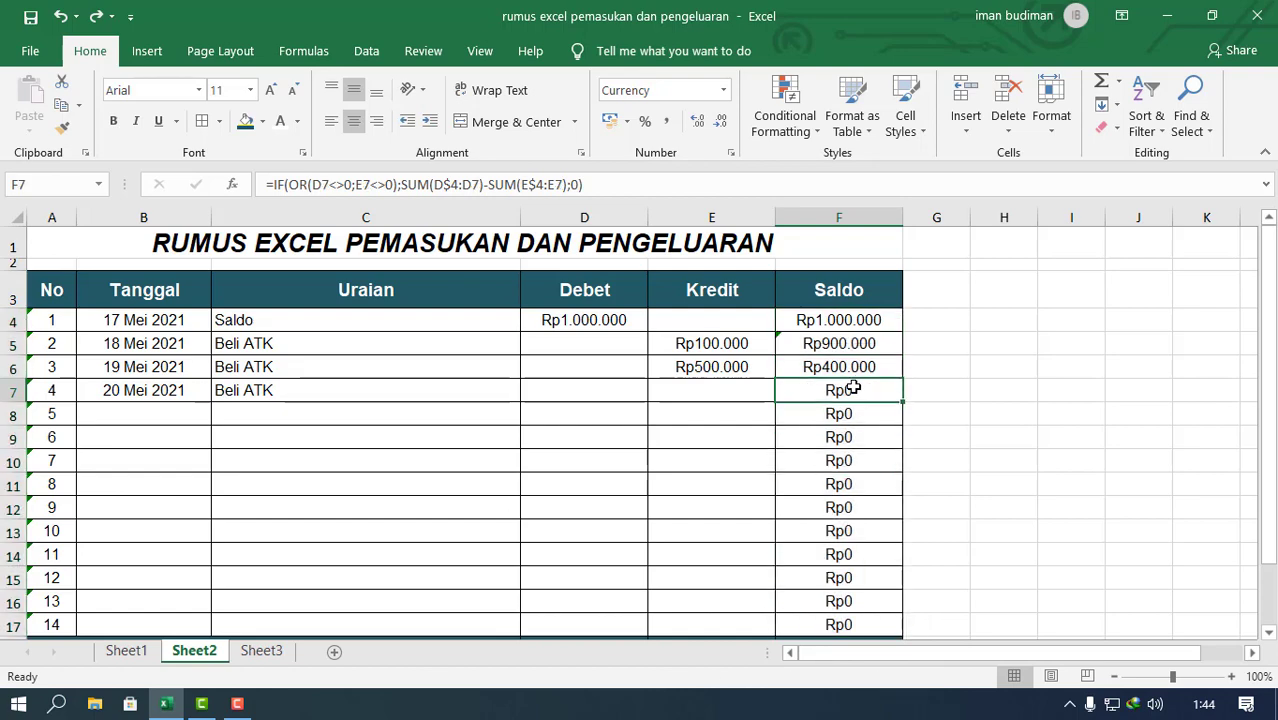
scroll(850, 386, "down", 5)
scroll(850, 386, "up", 4)
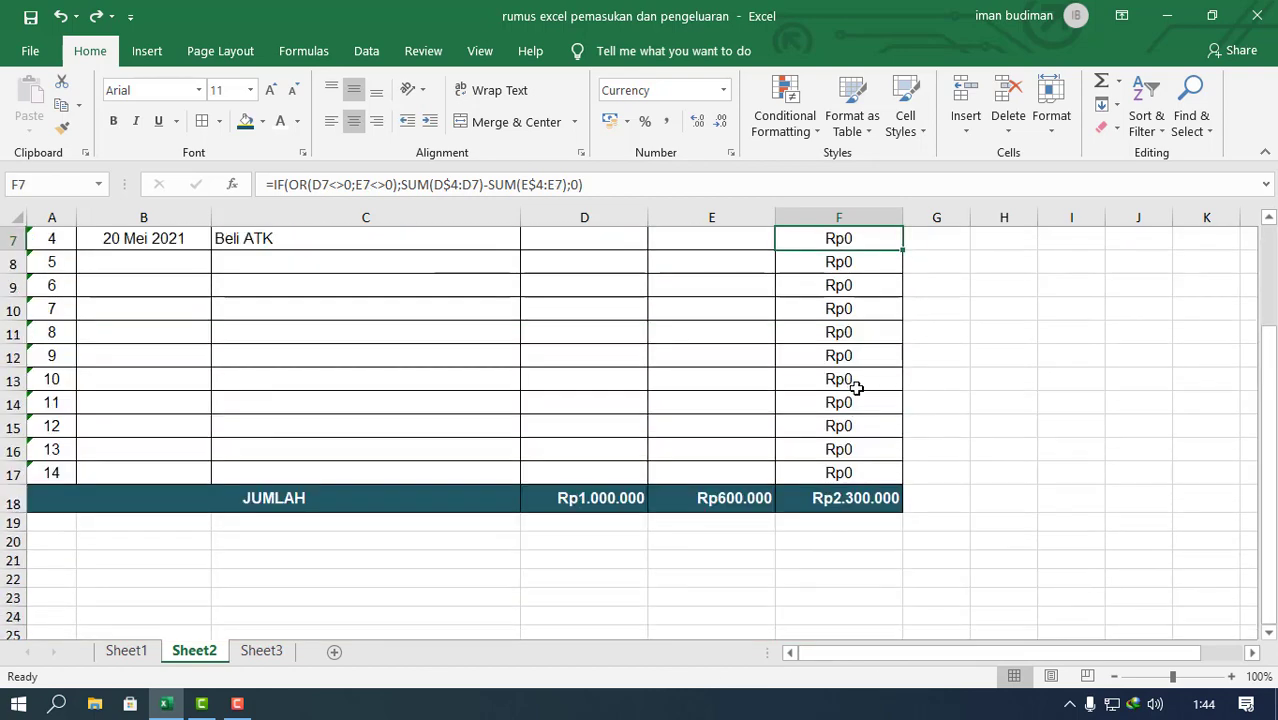
scroll(849, 424, "up", 1)
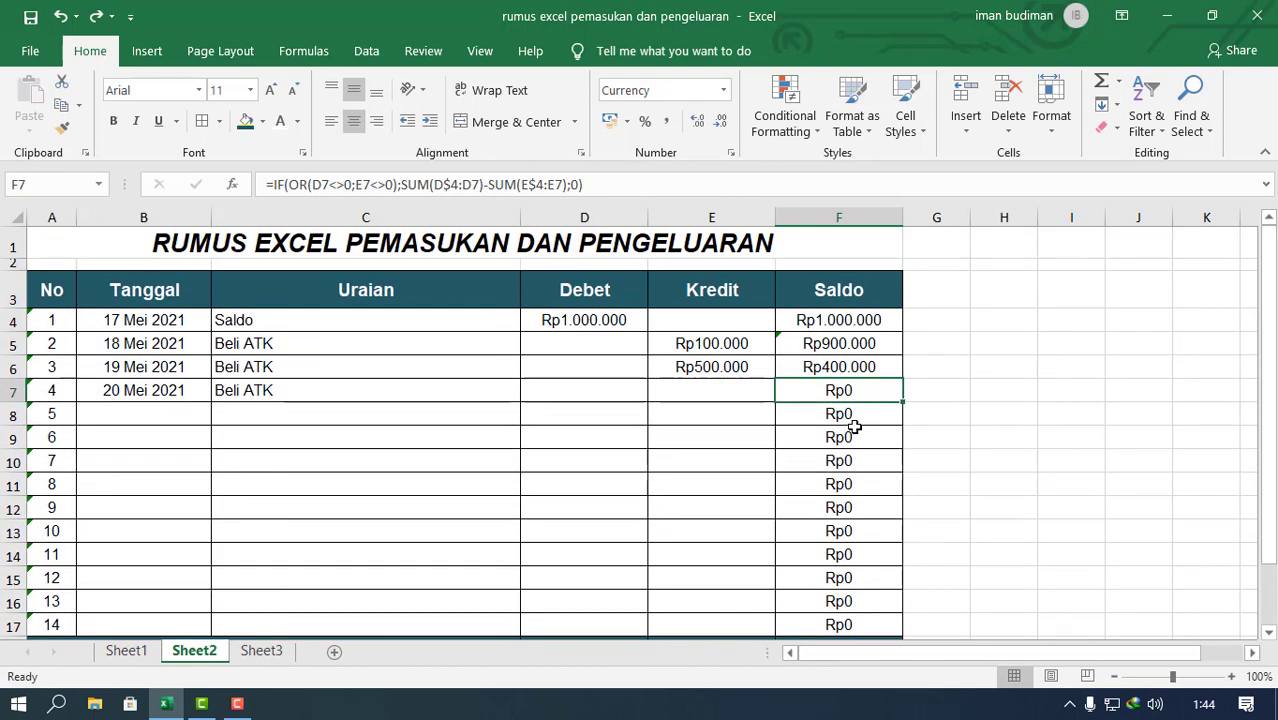
scroll(855, 427, "down", 1)
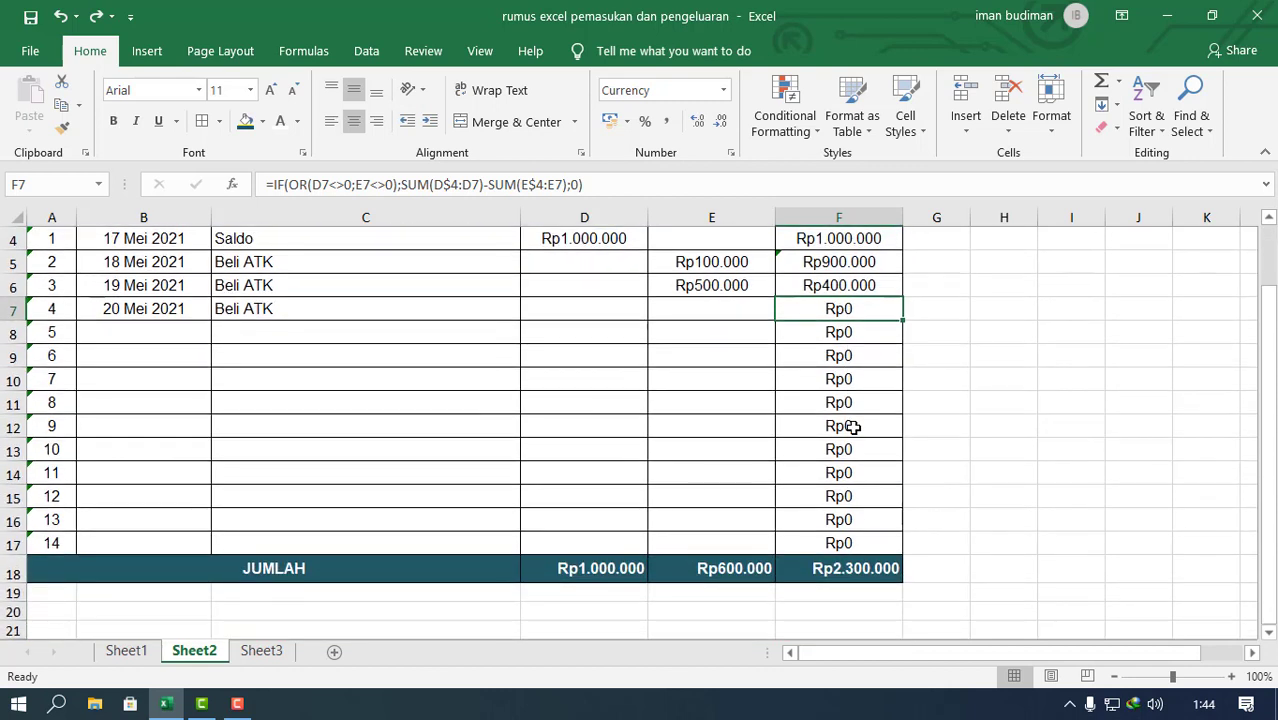
scroll(852, 427, "up", 1)
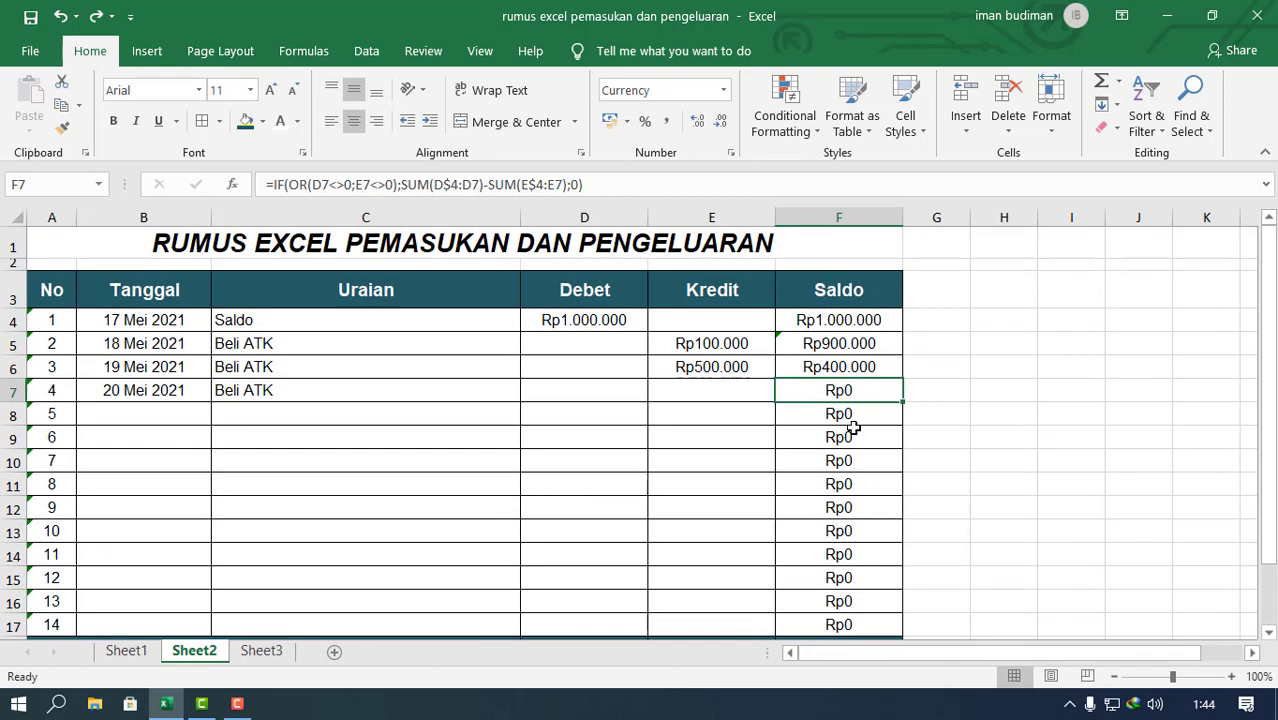